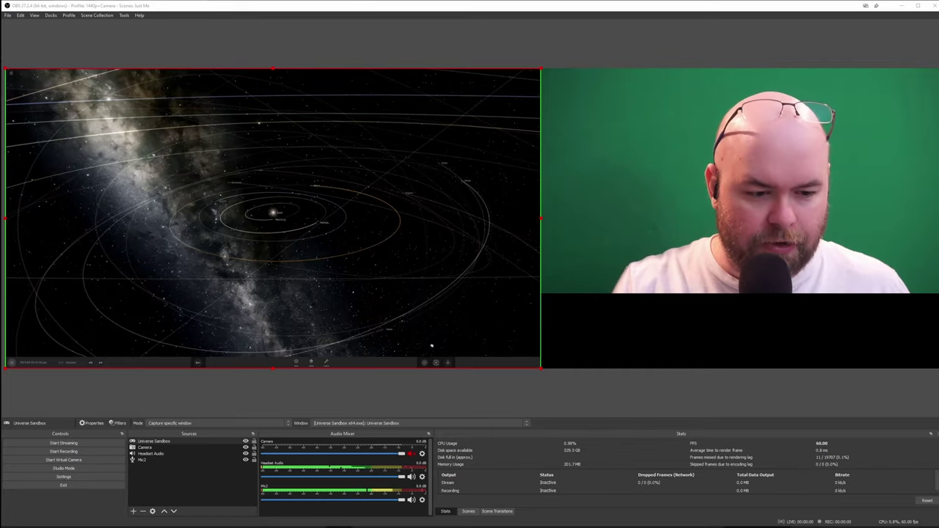
- Try a Chroma Key filter on the Camera source, then turn it back off
right_click(164, 446)
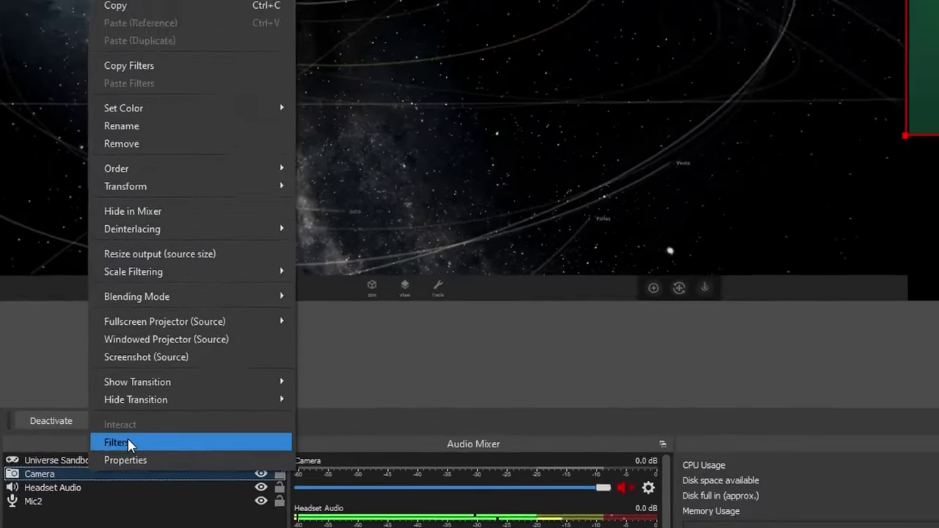
left_click(339, 281)
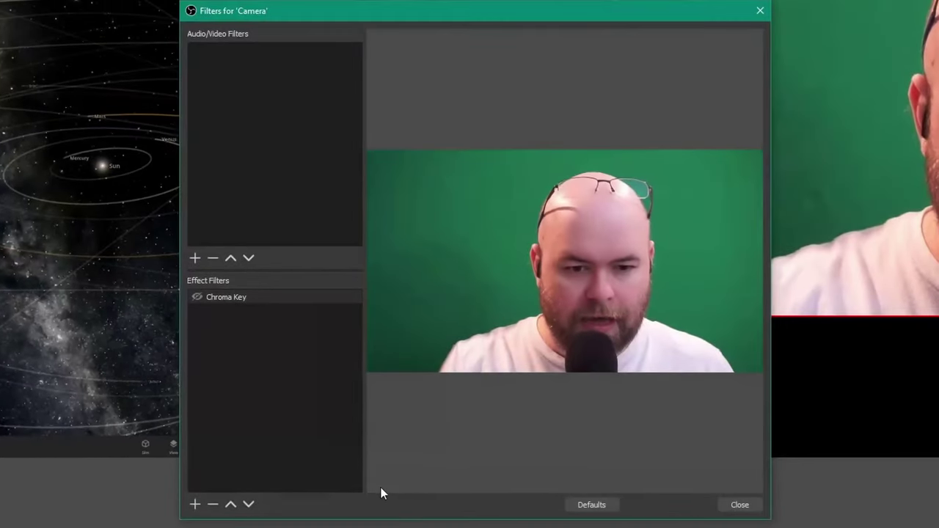
left_click(196, 296)
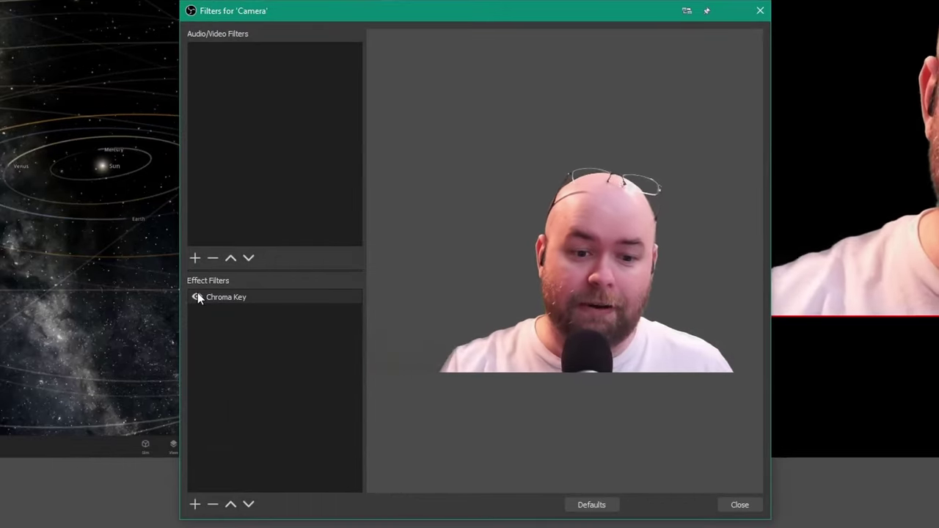
left_click(196, 297)
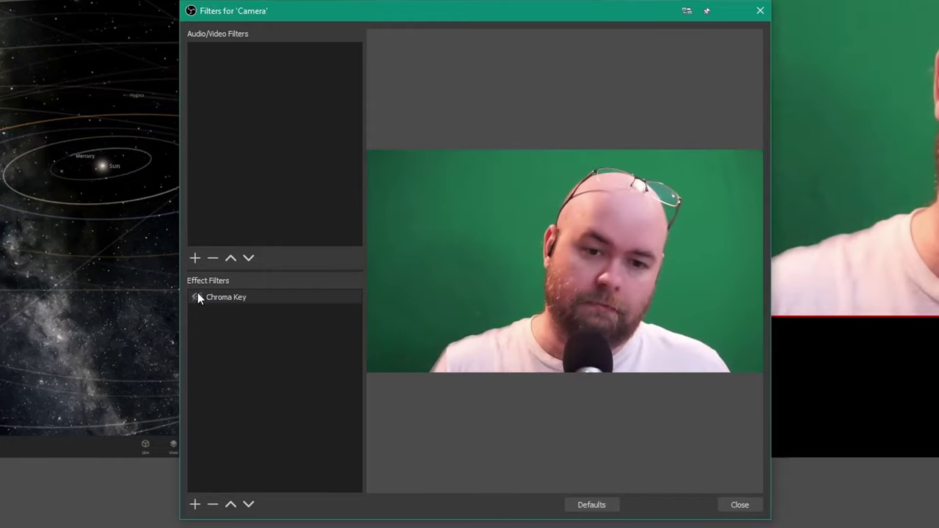
left_click(740, 505)
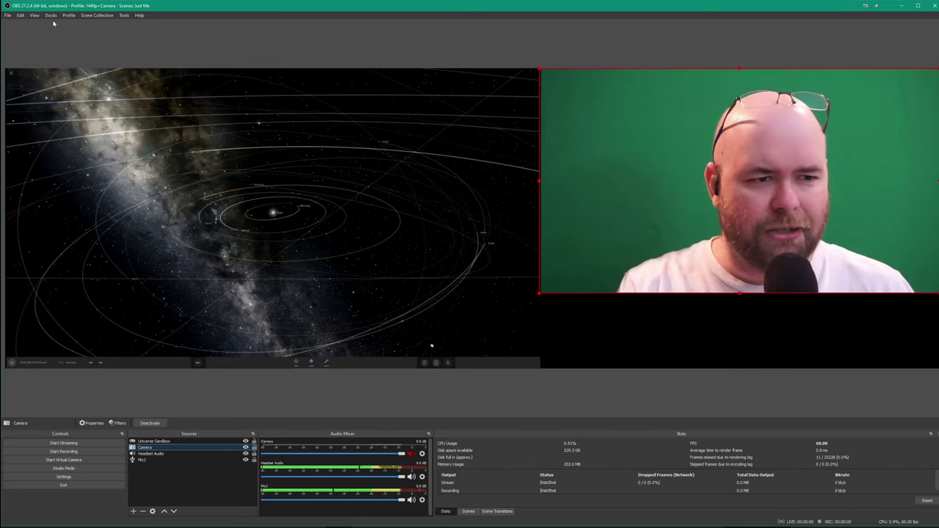
- Open OBS Settings and cancel, check the Profile menu, then reopen Settings on General
left_click(8, 16)
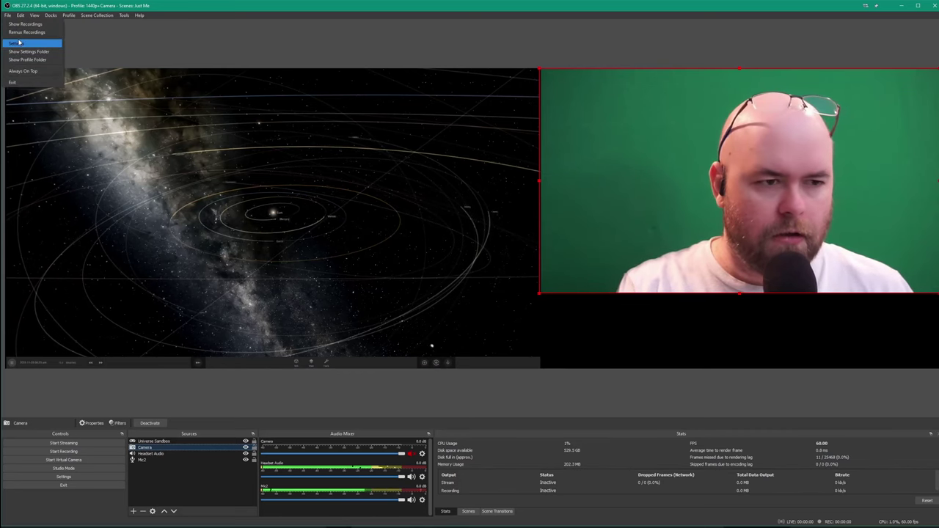
left_click(19, 42)
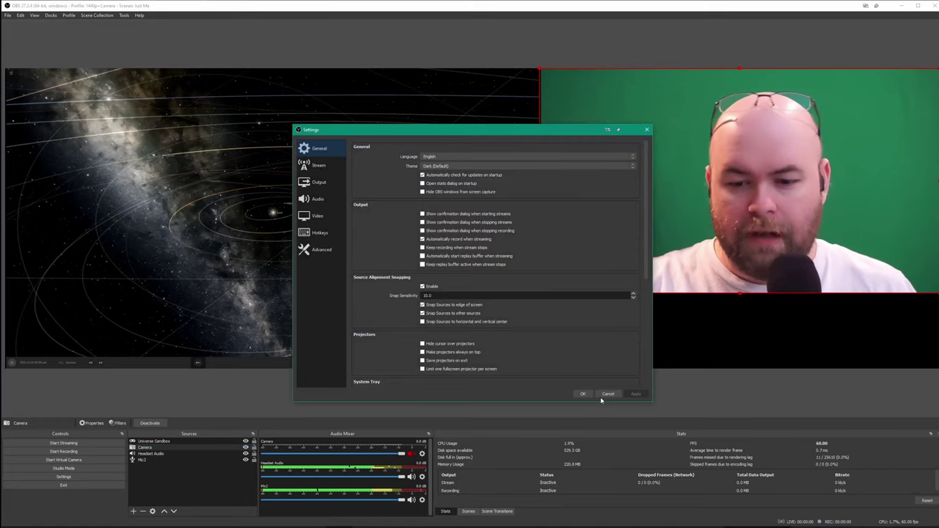
left_click(601, 395)
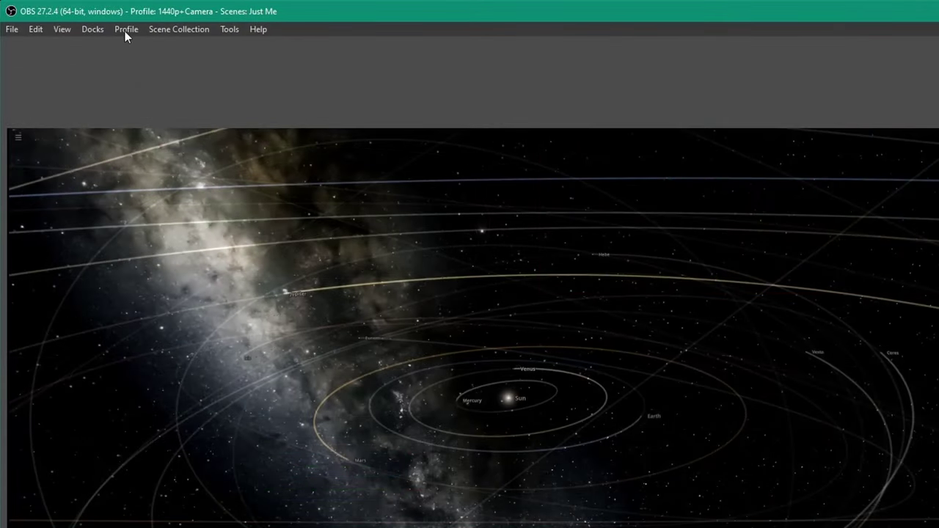
left_click(125, 31)
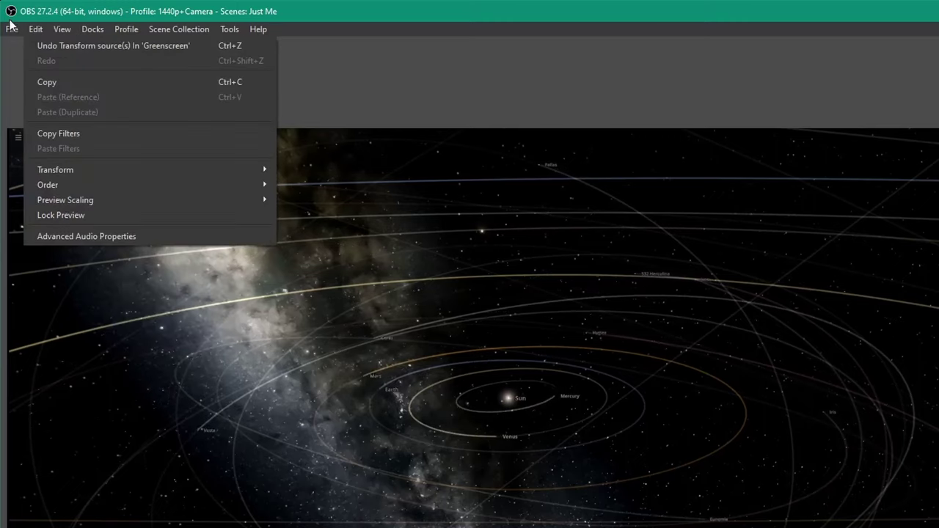
mouse_move(10, 25)
left_click(22, 77)
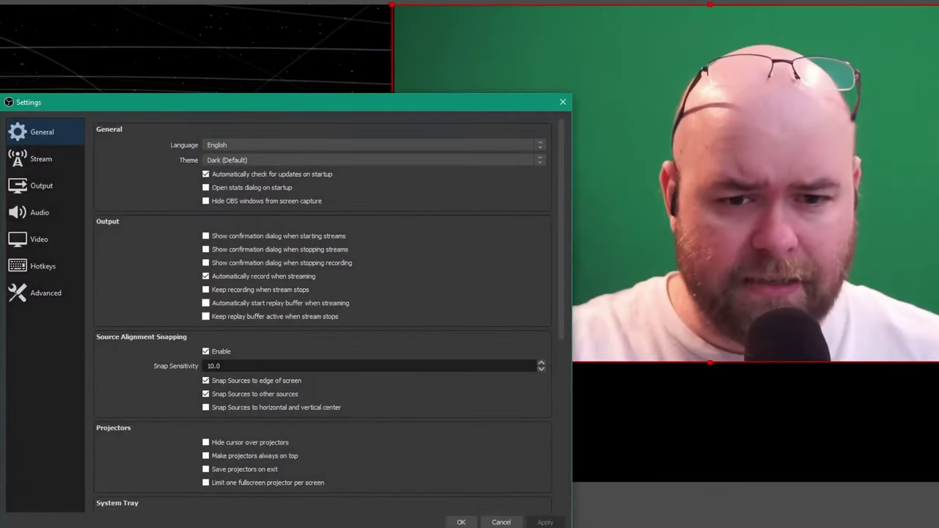
- Review the Video settings' 4480x1440 base resolution and 60 FPS, then cancel unchanged
left_click(43, 240)
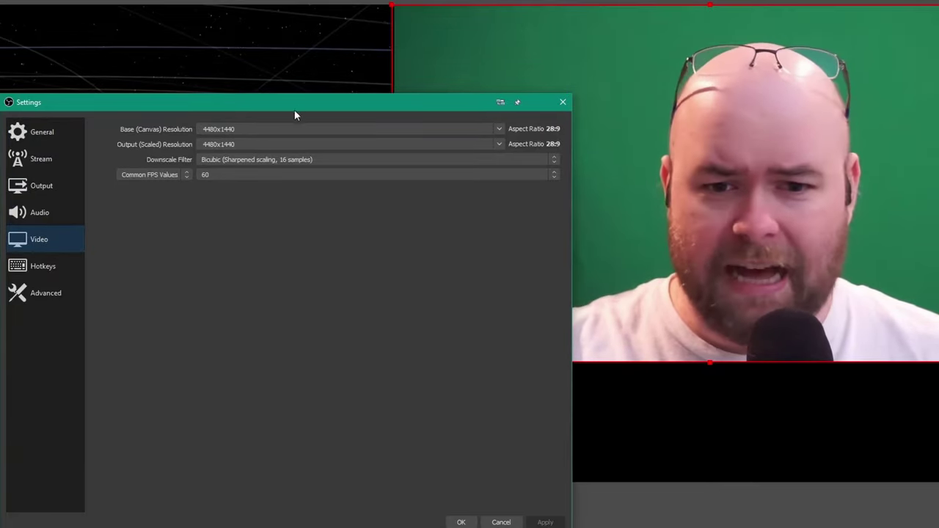
double_click(203, 131)
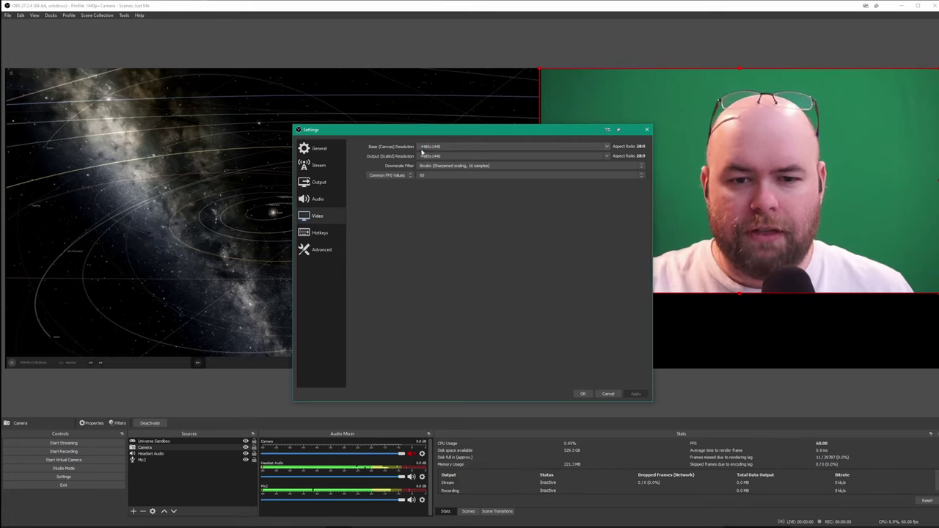
left_click_drag(421, 146, 430, 146)
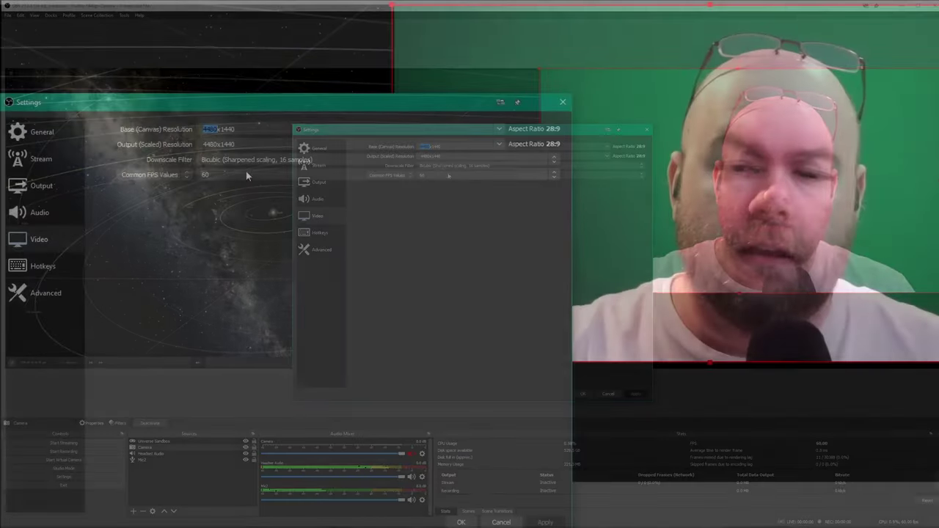
left_click(449, 175)
left_click(449, 176)
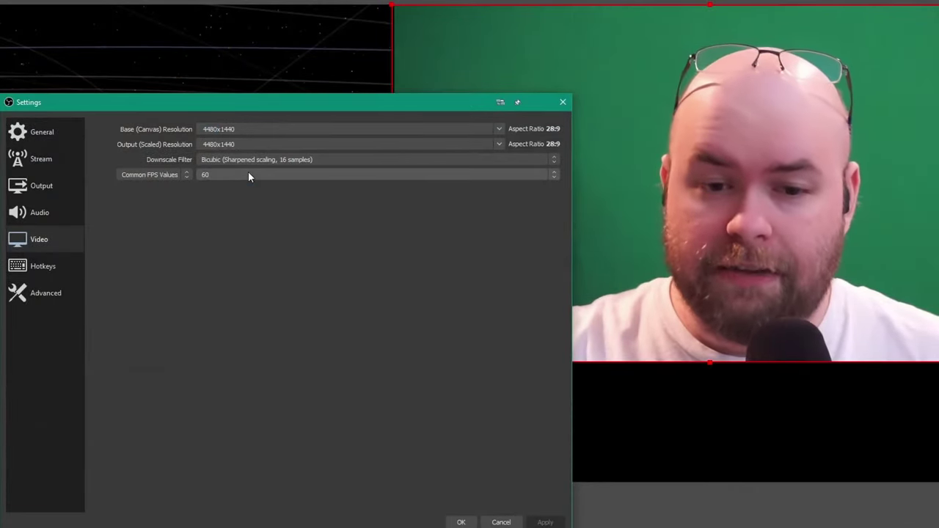
left_click(449, 176)
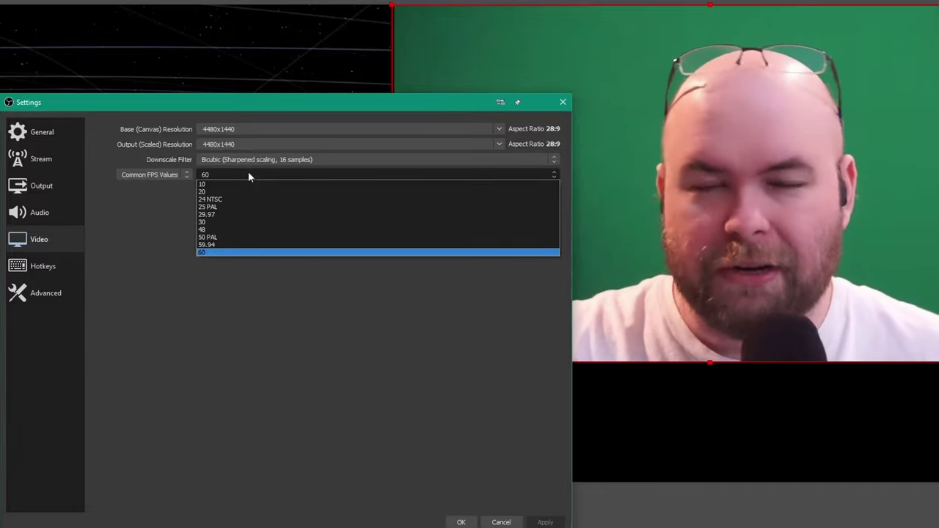
left_click(248, 174)
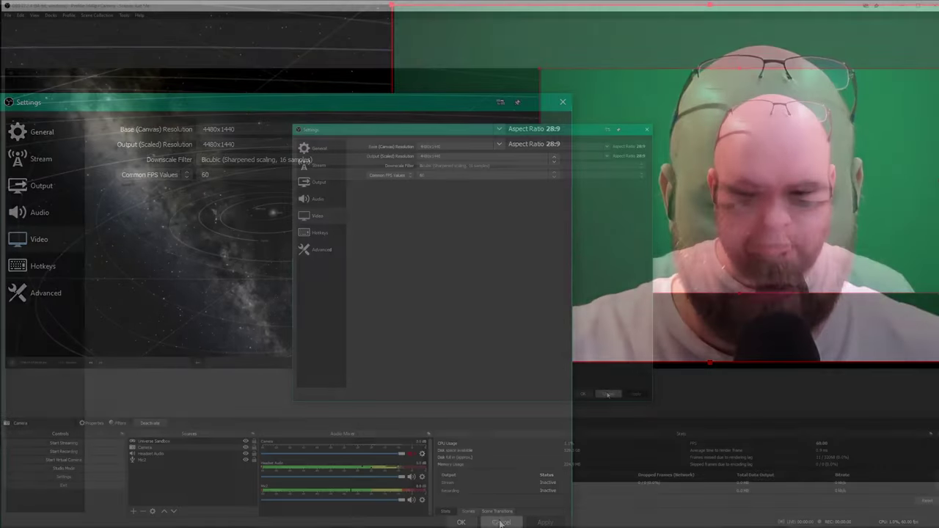
left_click(608, 394)
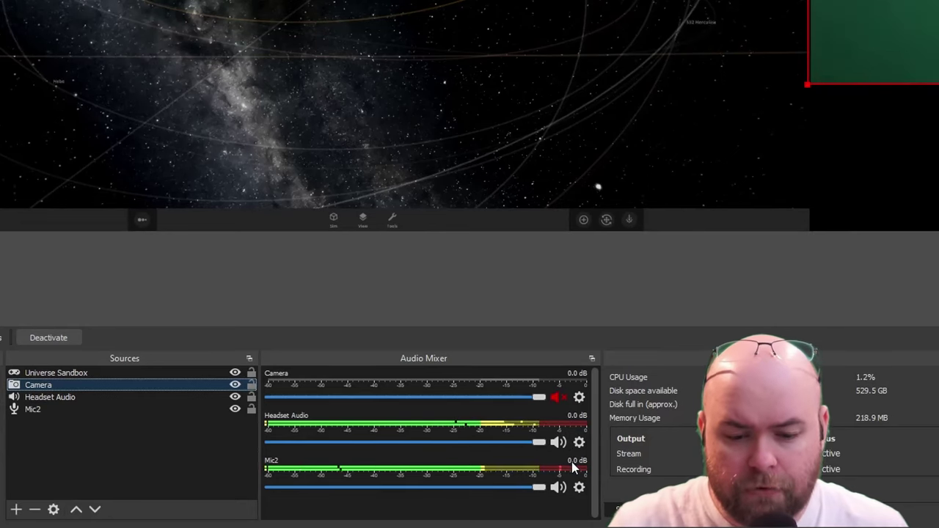
- Lower Mic2 in the Audio Mixer from 0.0 dB to -0.5 dB
left_click(541, 488)
left_click_drag(542, 492, 534, 495)
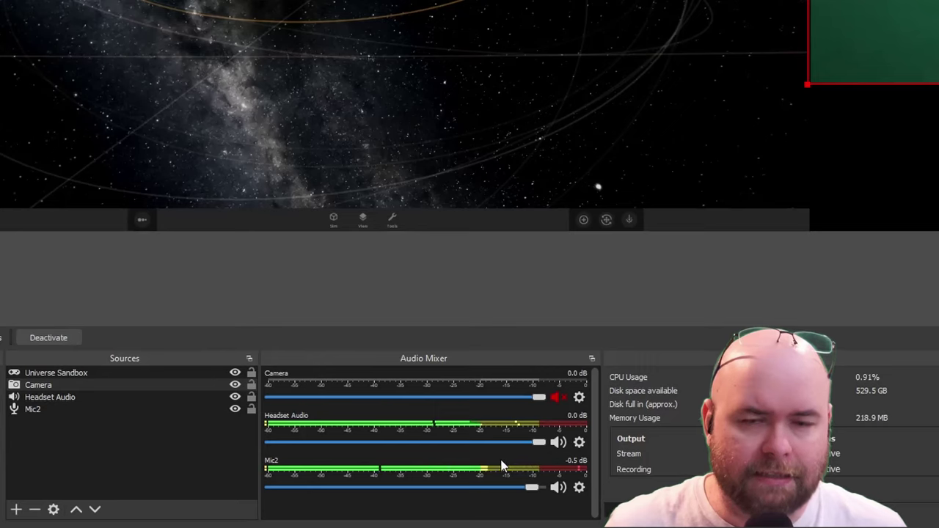
- In Advanced Audio Properties, add Headset Audio to track 1 and Mic2 to track 2
left_click(579, 487)
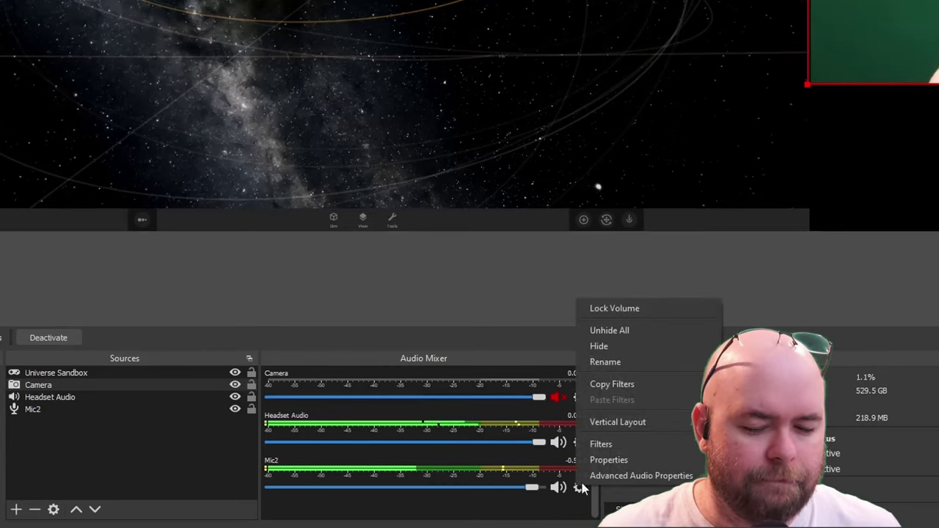
left_click(640, 477)
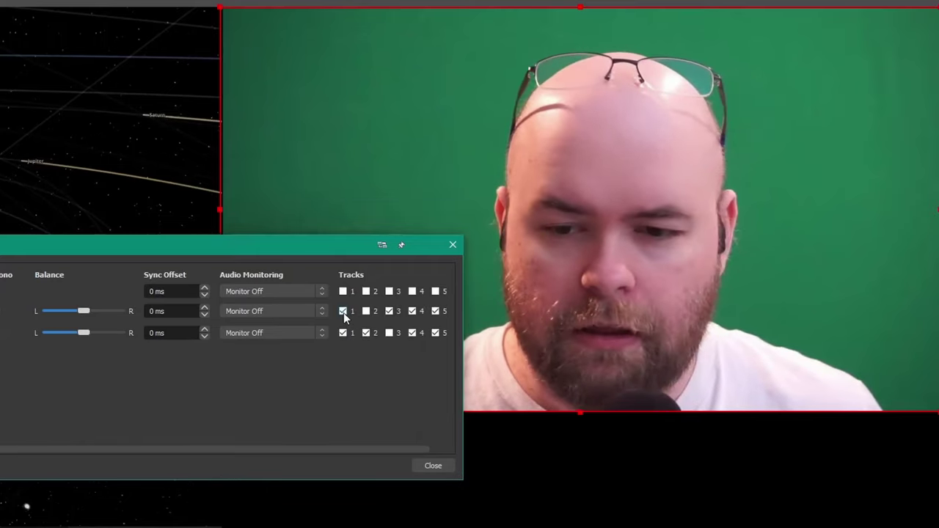
left_click(343, 312)
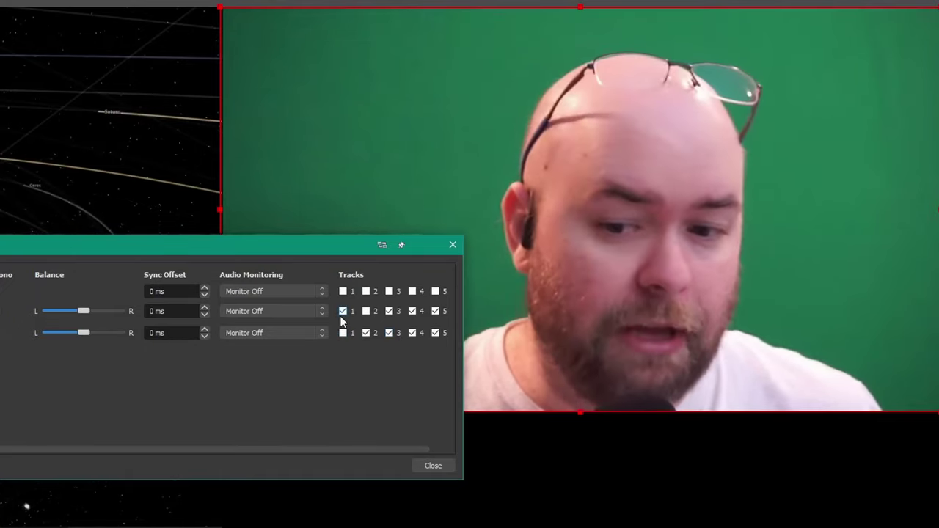
left_click(367, 333)
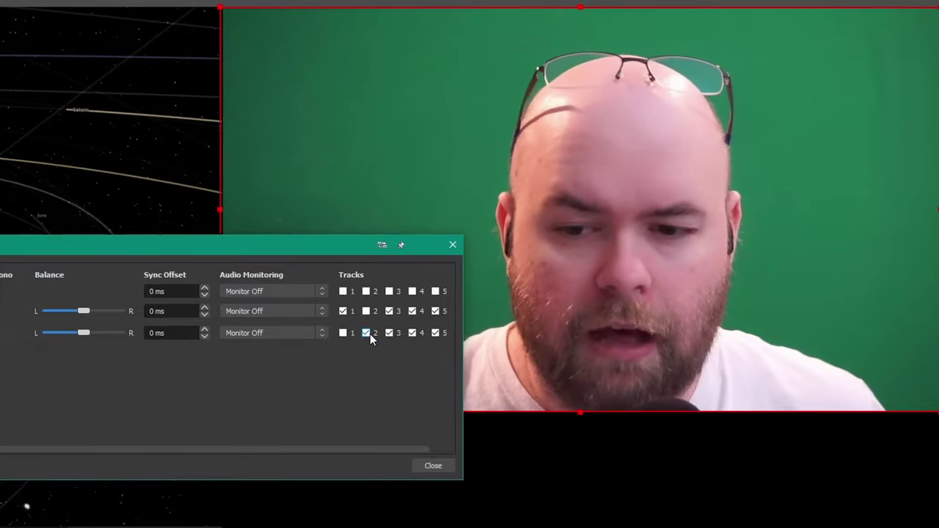
left_click(433, 465)
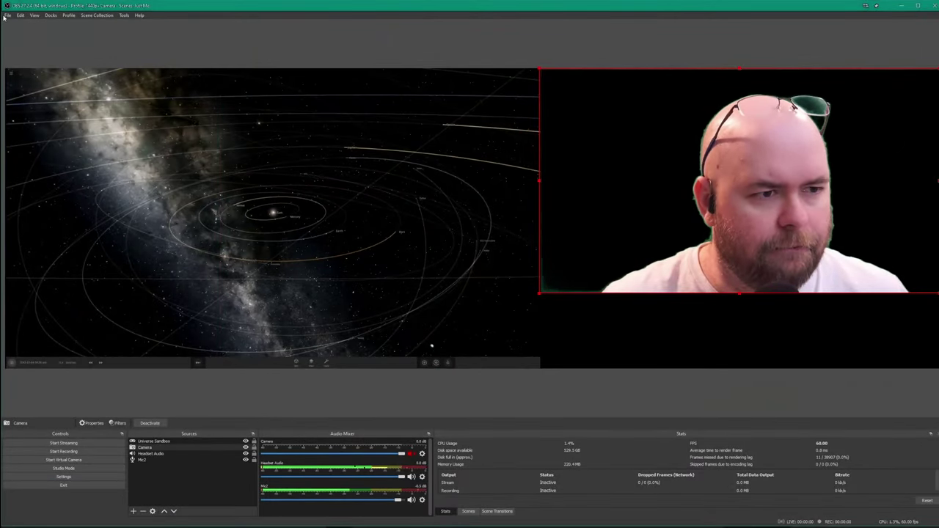
- Bring up OBS Settings at the Output page's audio track names and bitrates
left_click(8, 14)
left_click(24, 48)
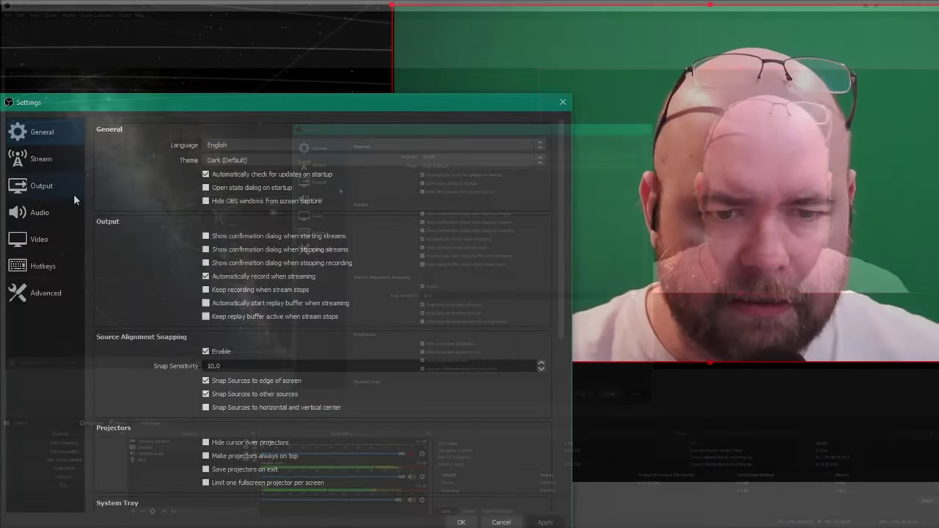
left_click(328, 180)
left_click(179, 151)
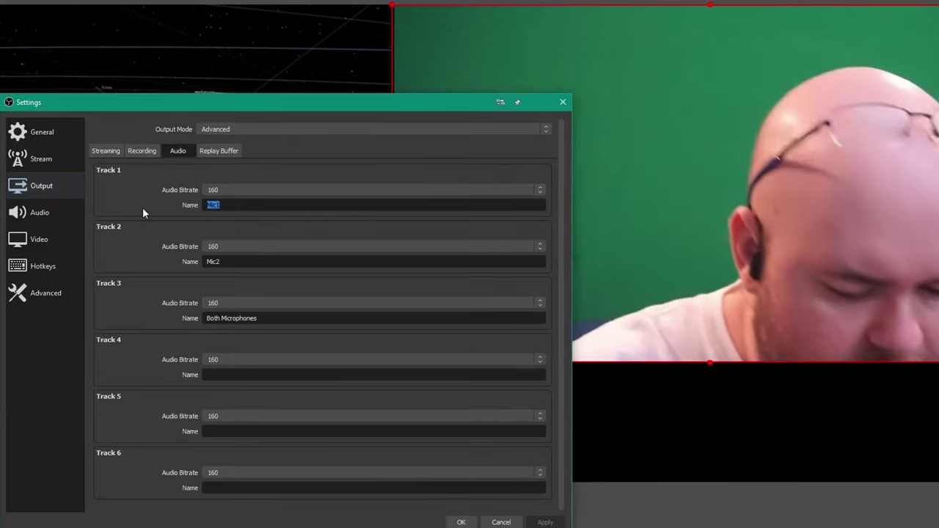
- Name tracks 1–3 Gameplay Audio, Microphone and Cacaphony, then view the Recording settings
type("G")
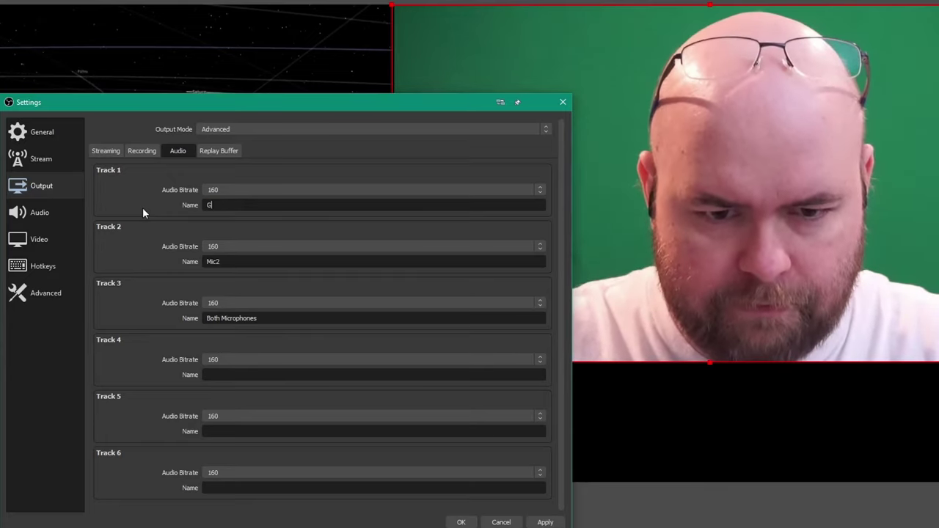
type("ameplay Audio")
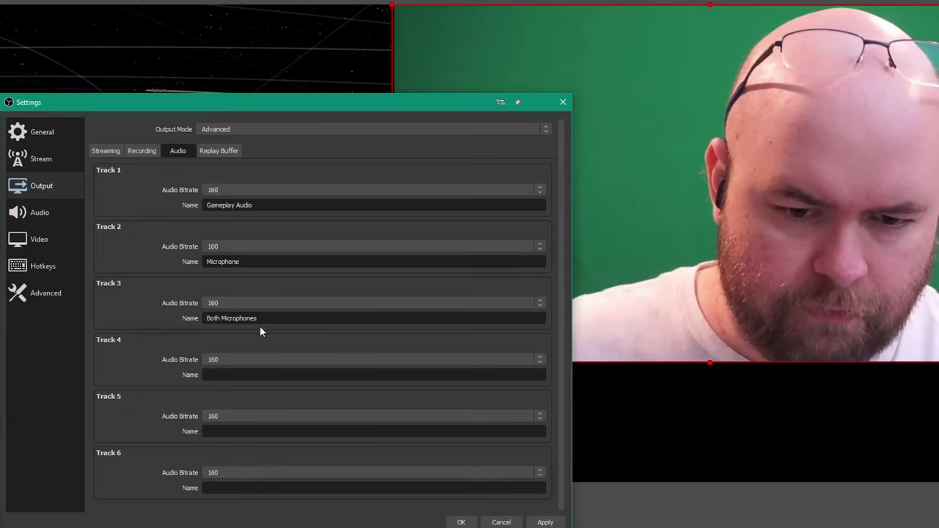
left_click_drag(258, 319, 130, 315)
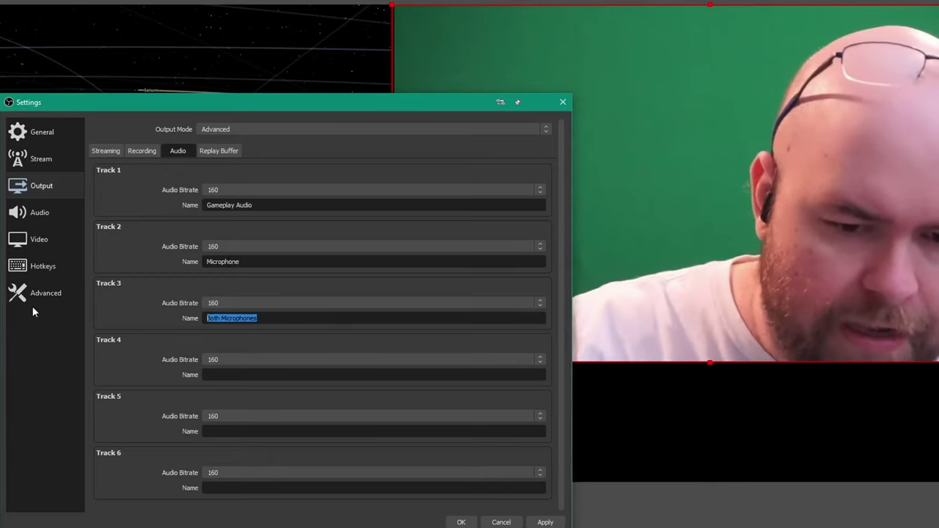
type("Cacaphony")
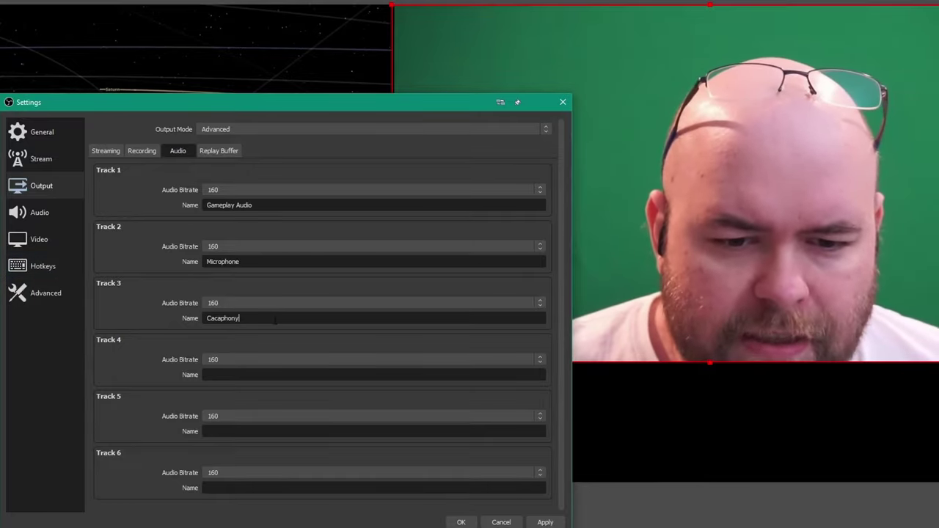
left_click(153, 149)
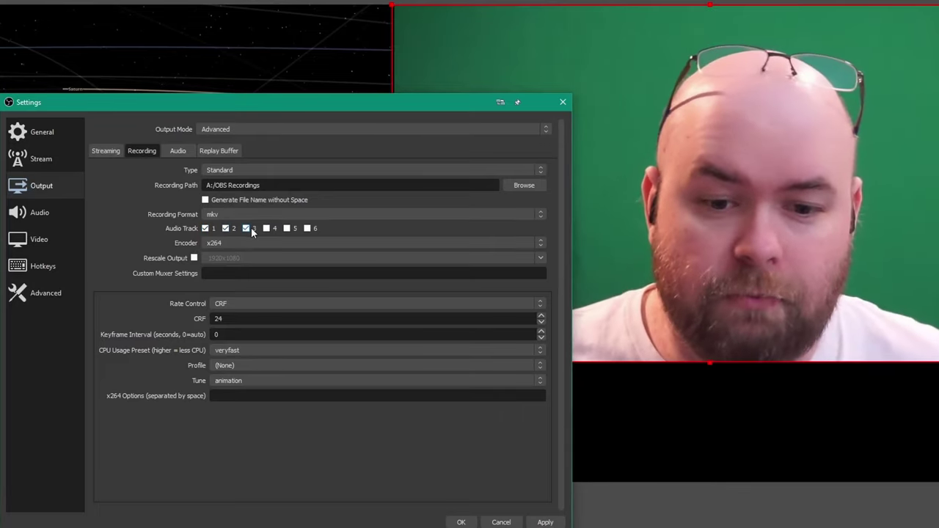
left_click(263, 303)
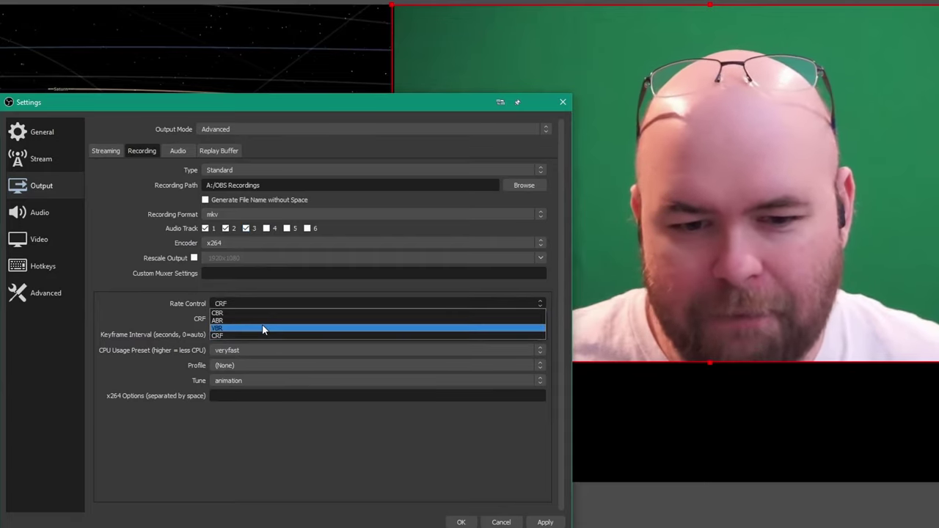
left_click(262, 328)
left_click(263, 306)
left_click(262, 320)
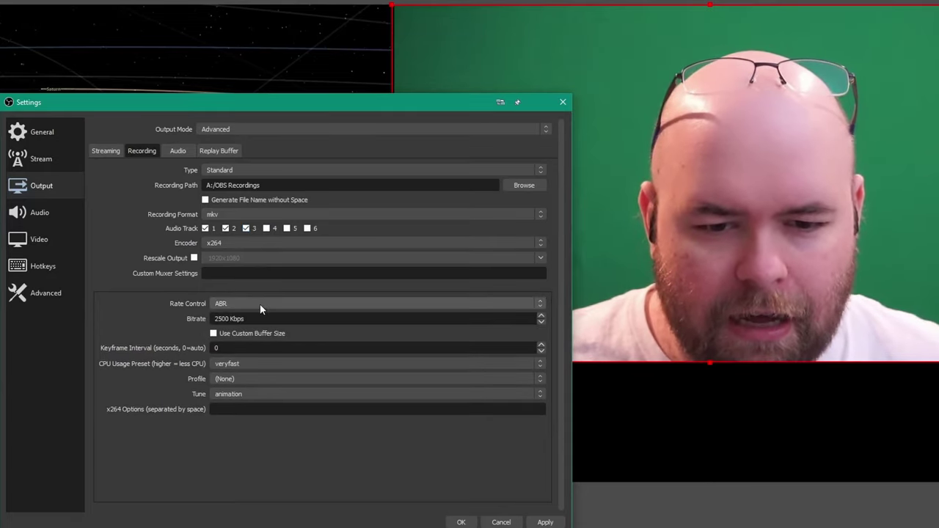
left_click(260, 304)
left_click(256, 313)
left_click(258, 304)
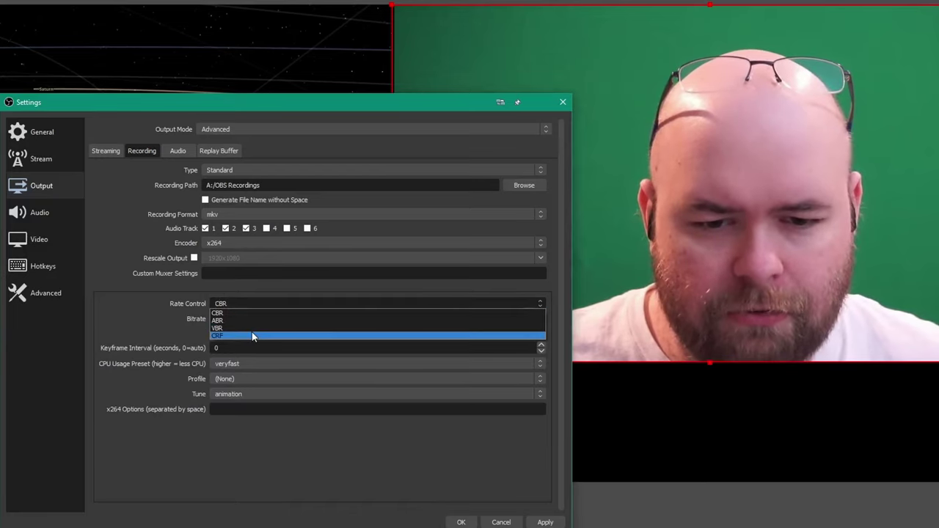
left_click(252, 332)
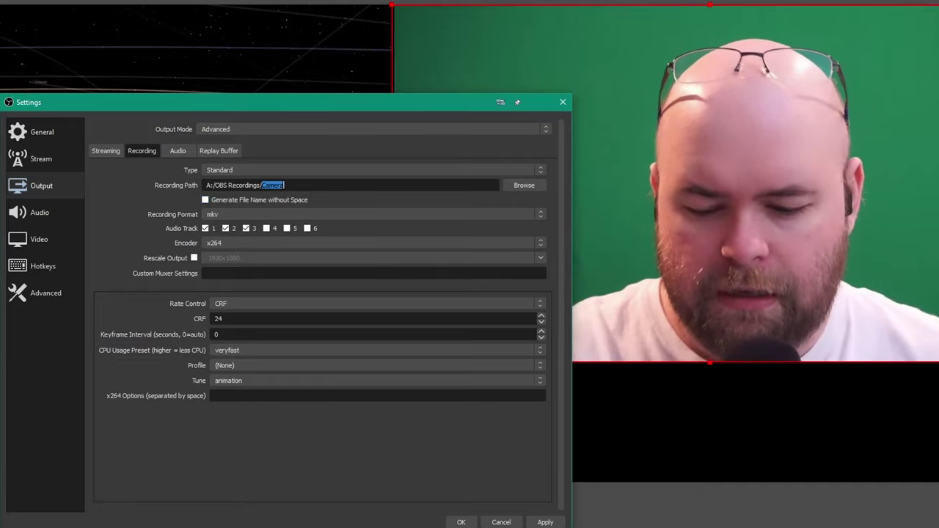
key("BackSpace")
key("BackSpace")
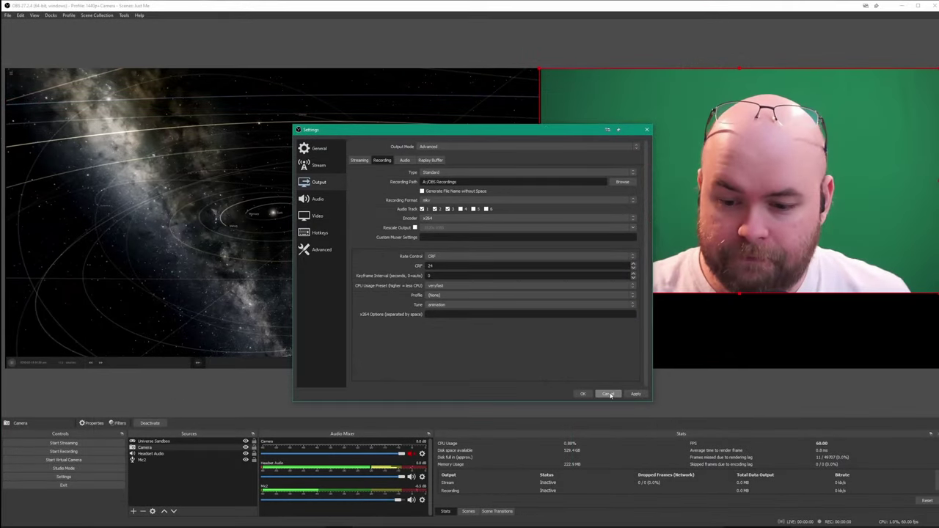
- Cancel the Settings window, then open and dismiss Mic2's Properties without changes
left_click(608, 394)
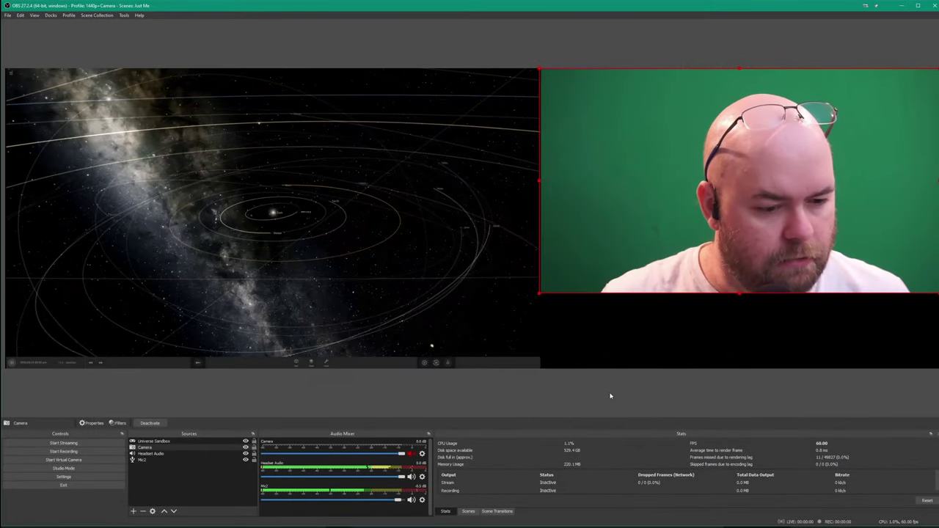
left_click(194, 458)
left_click(153, 512)
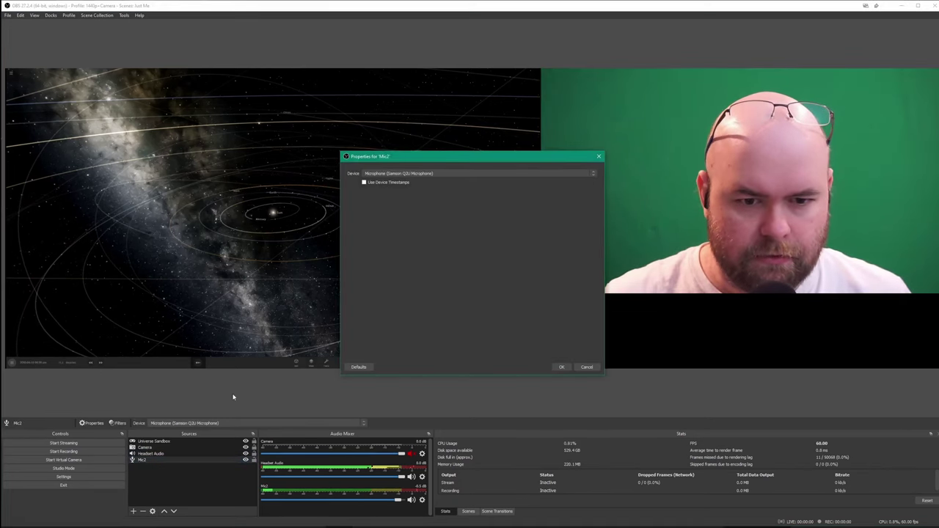
left_click(587, 367)
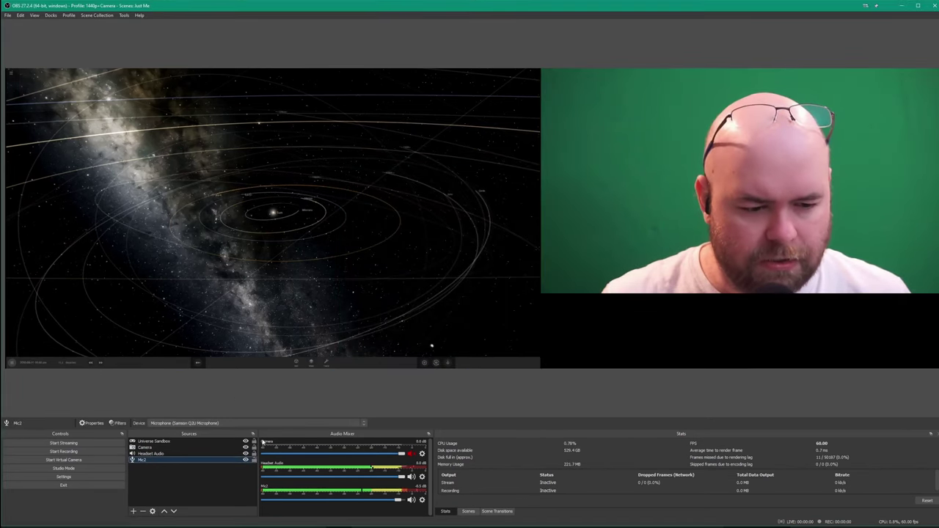
right_click(165, 462)
left_click(190, 443)
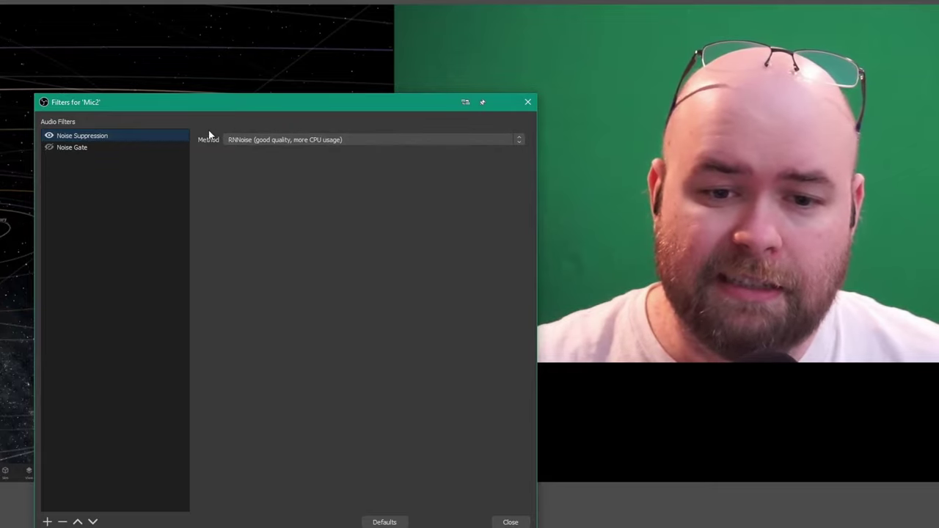
left_click(250, 140)
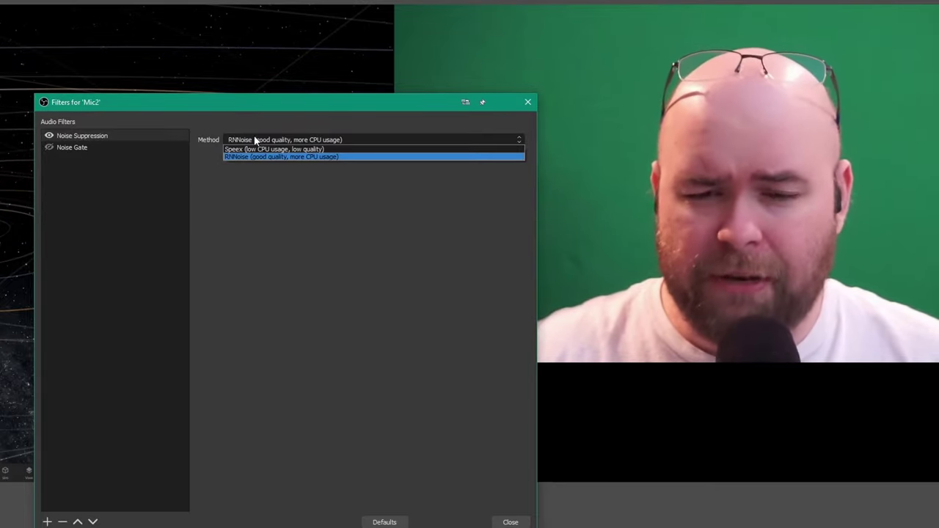
left_click(126, 149)
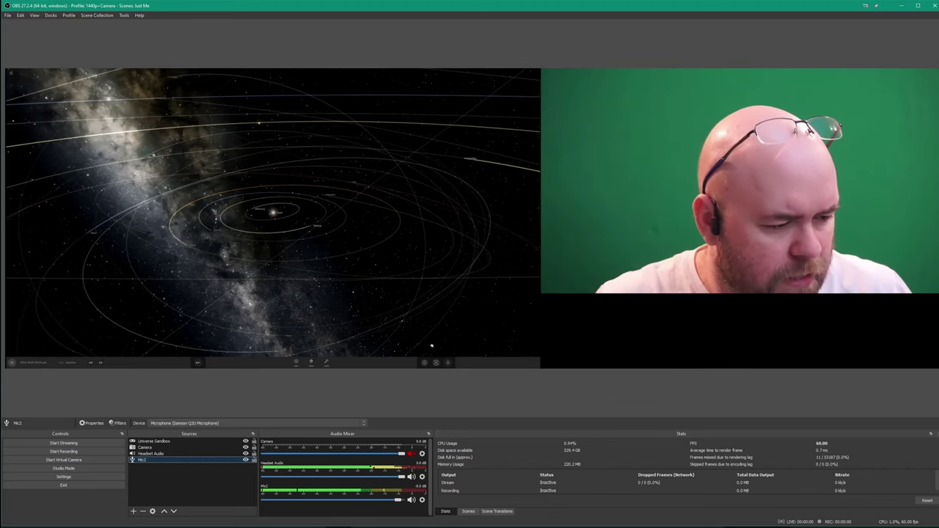
- Switch from OBS to File Explorer with Alt+Tab
key("alt+Tab")
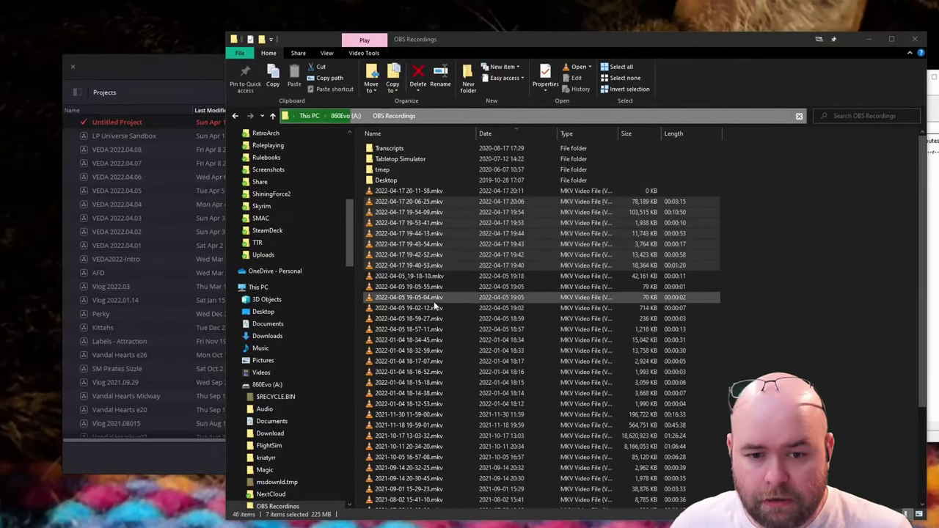
- Move the selected 2022-04-17 recordings into VEDA2022\2022.04.17, then close File Explorer
right_click(405, 208)
left_click(441, 362)
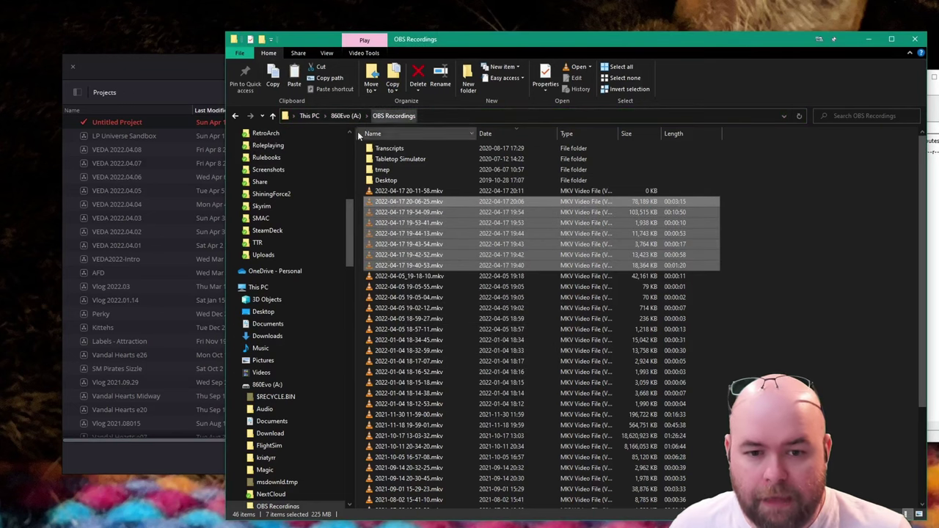
left_click_drag(349, 206, 353, 134)
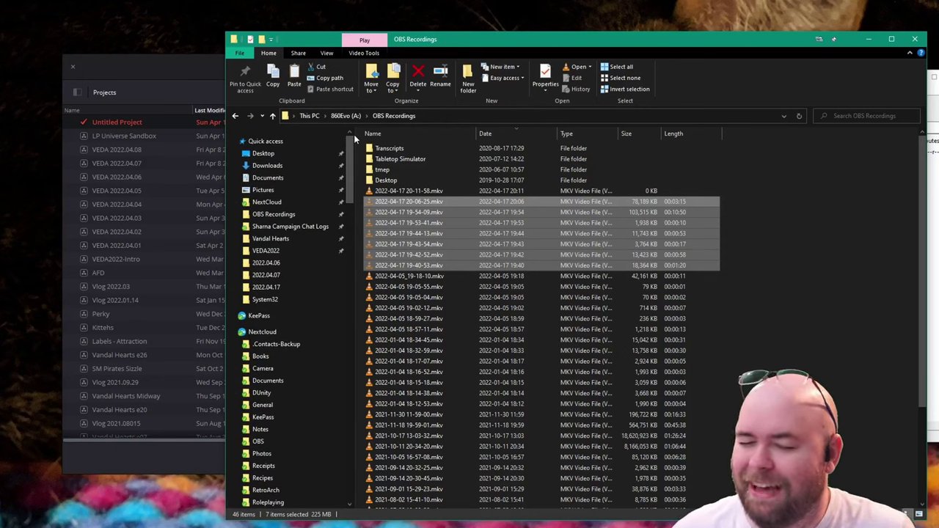
left_click(286, 251)
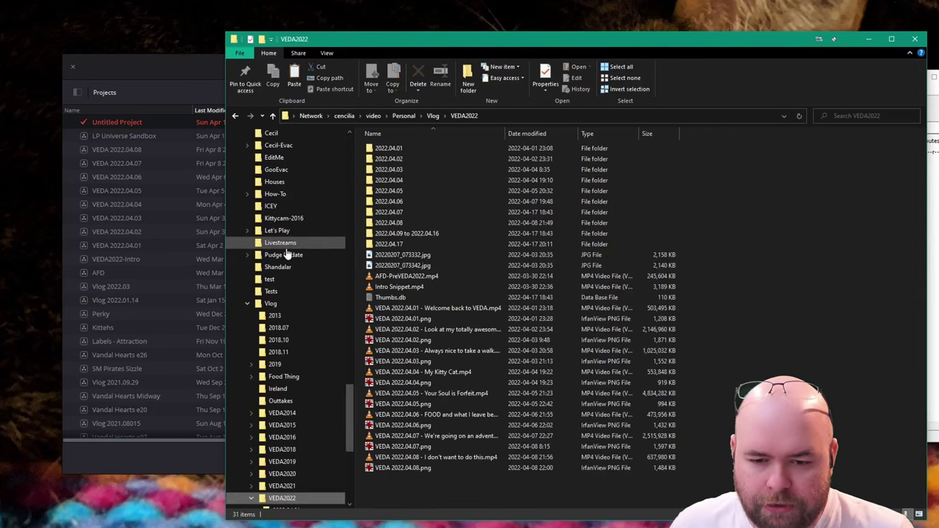
double_click(397, 245)
right_click(423, 196)
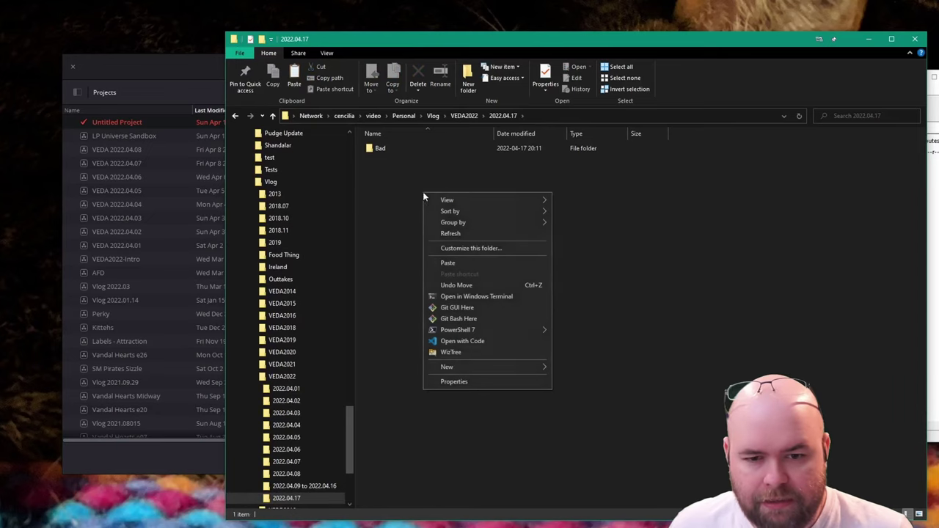
left_click(455, 264)
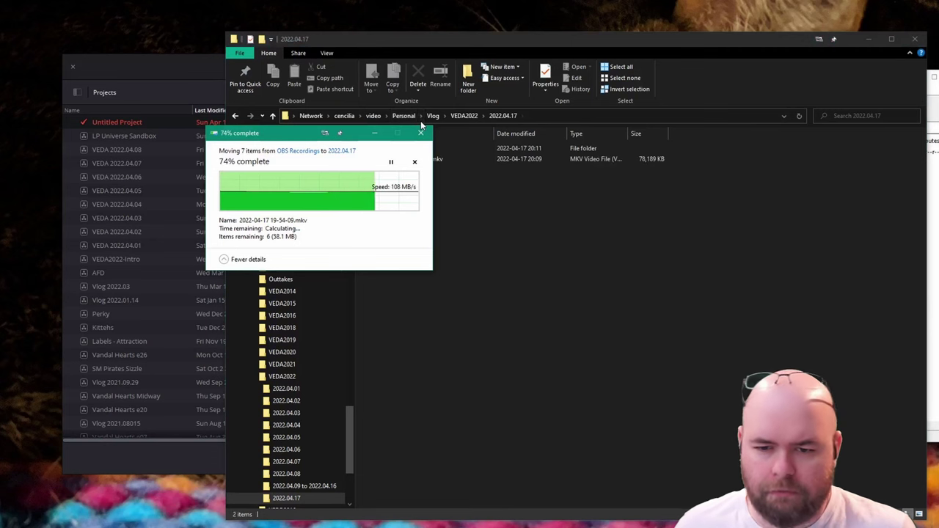
left_click(458, 334)
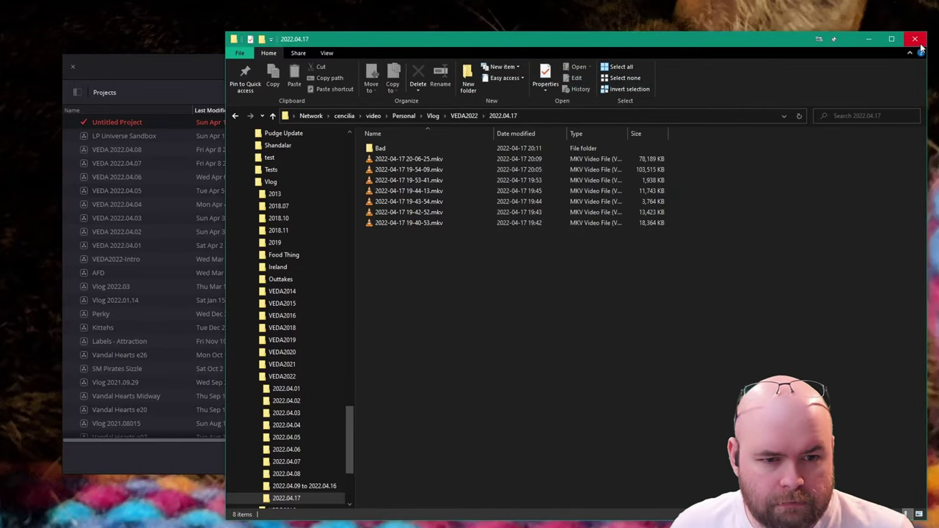
left_click(920, 43)
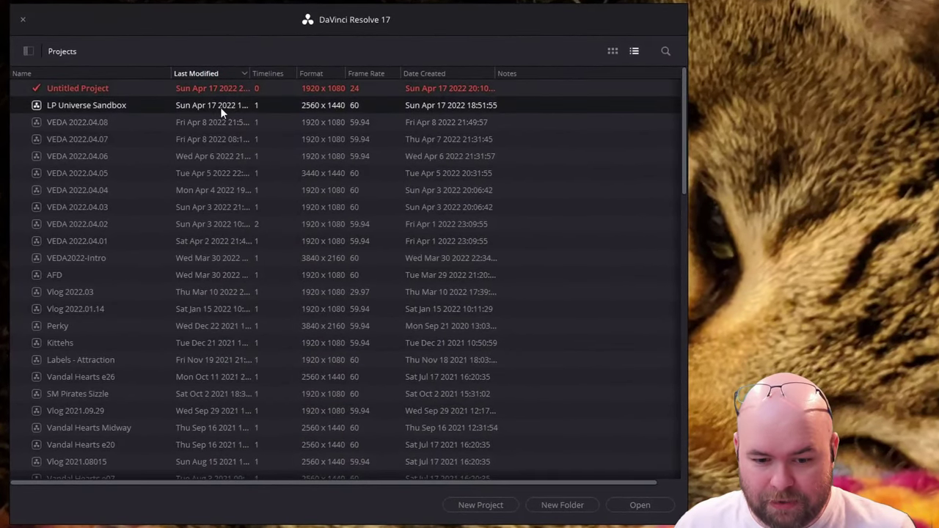
- Delete the old LP Universe Sandbox project from the Project Manager
right_click(220, 107)
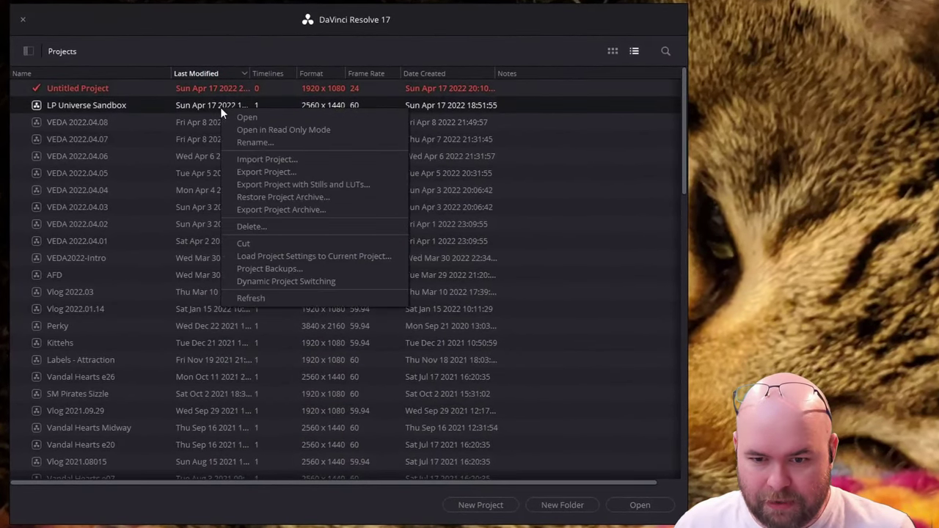
left_click(268, 226)
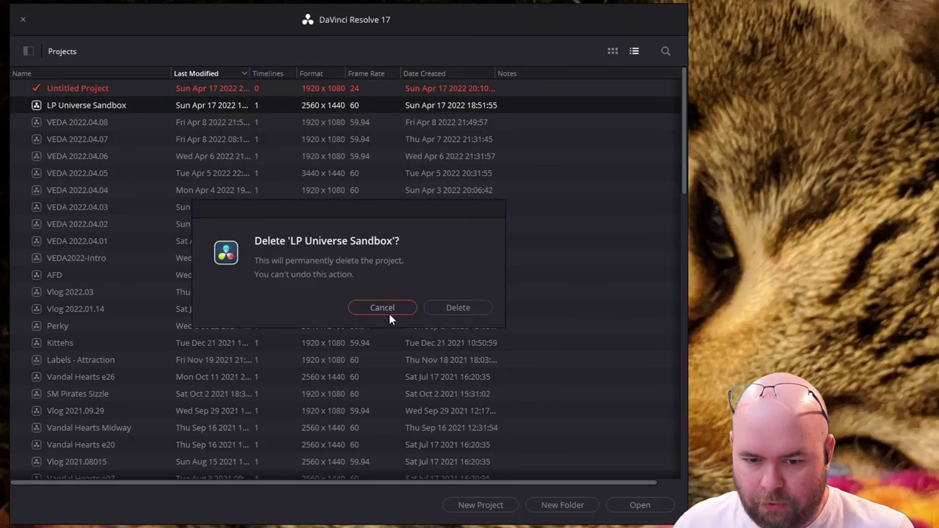
left_click(458, 307)
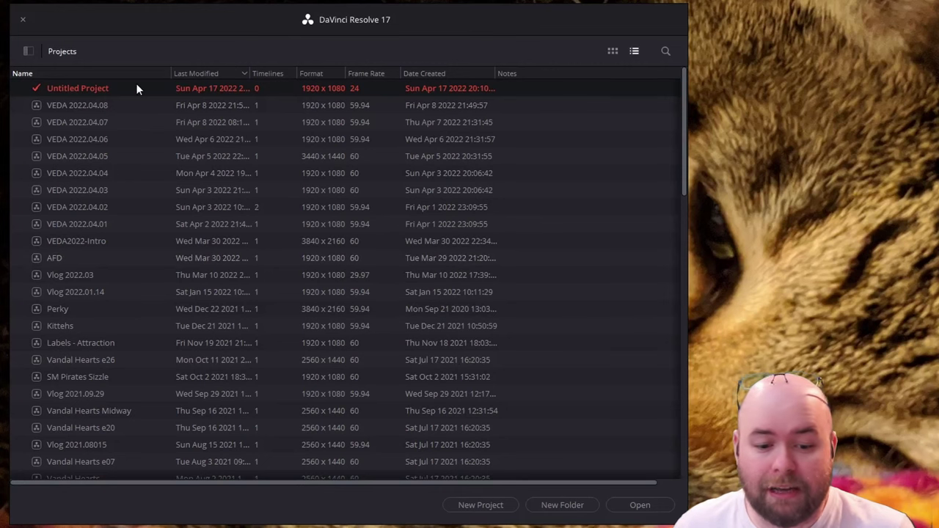
- Create and open a new project named 'LP Universe Sandbox'
left_click(485, 505)
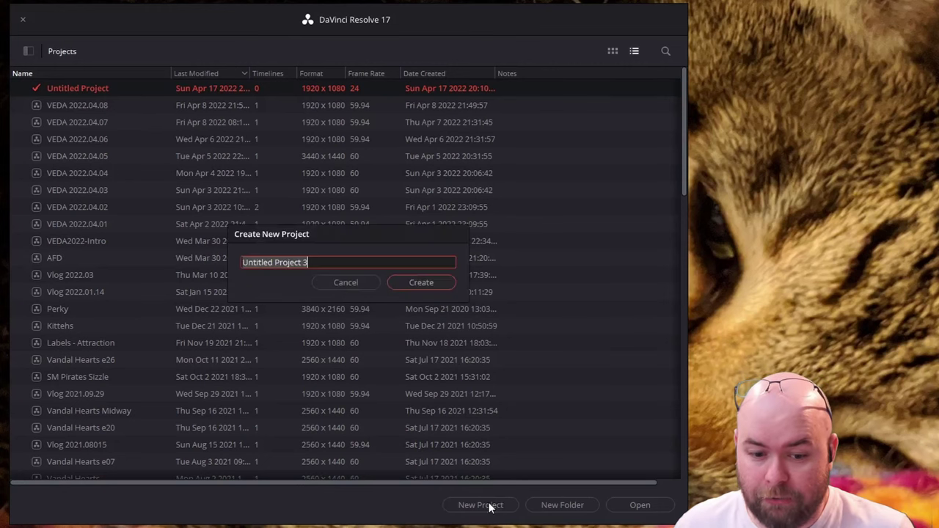
key("End")
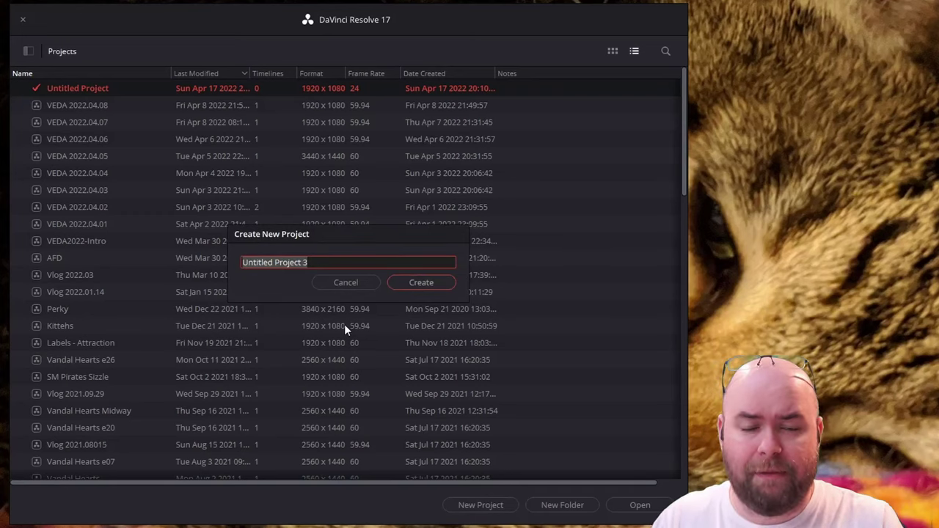
key("BackSpace")
type("LP ")
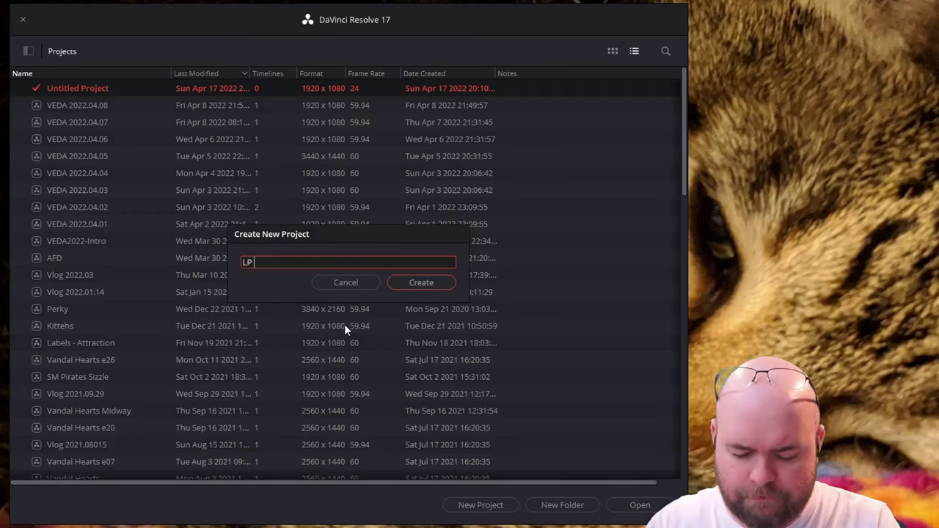
type("Universe Sandbox")
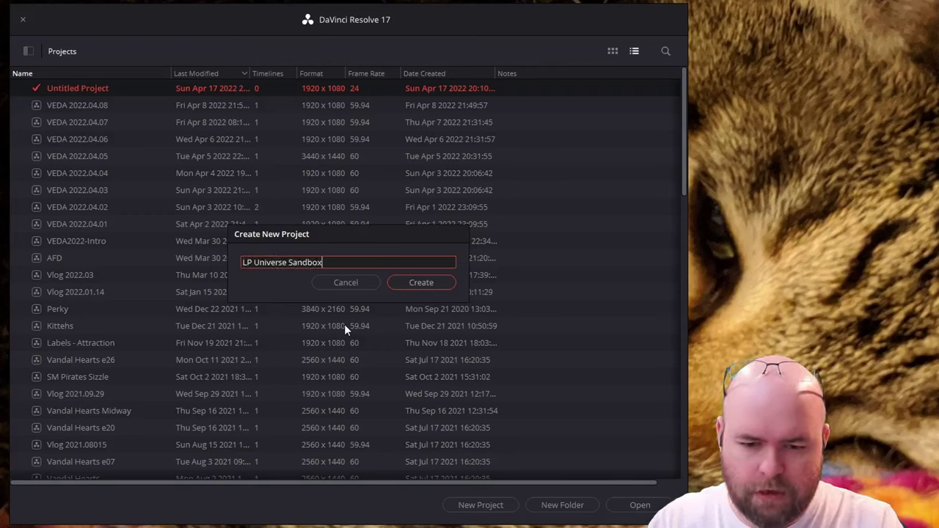
key("Return")
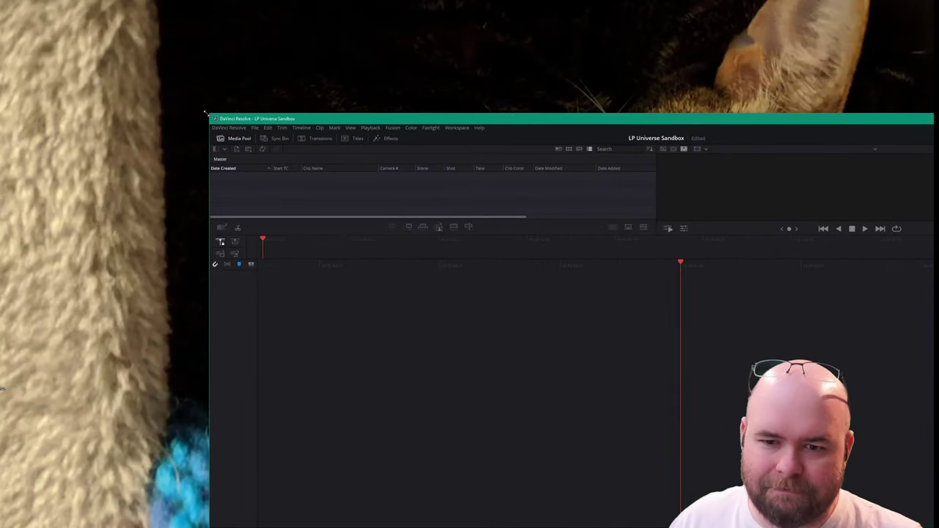
- Maximize the Resolve window with Win+Up and go to the Edit page
left_click_drag(303, 117, 92, 8)
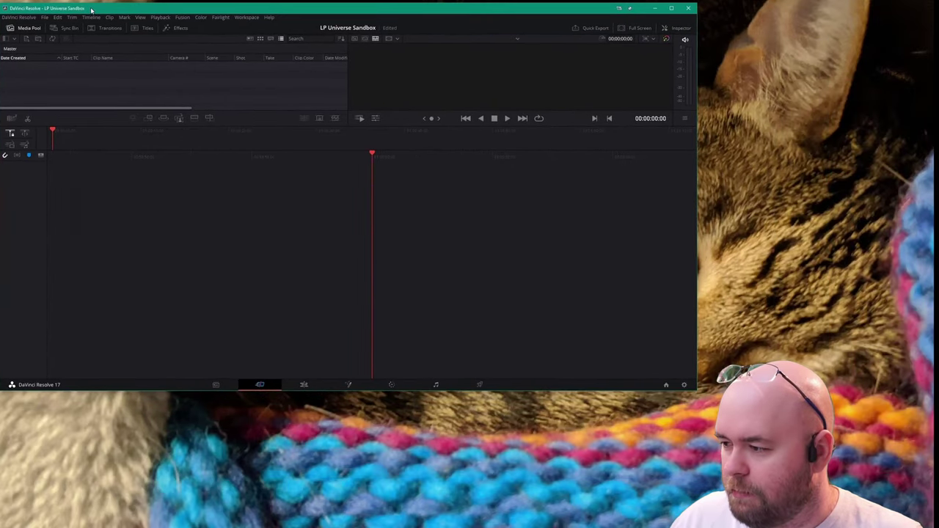
key("super+Up")
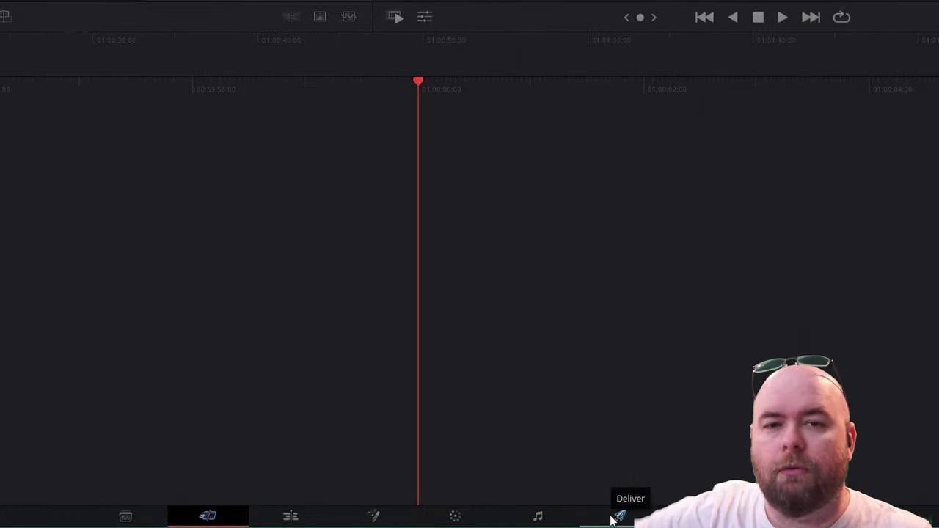
left_click(290, 516)
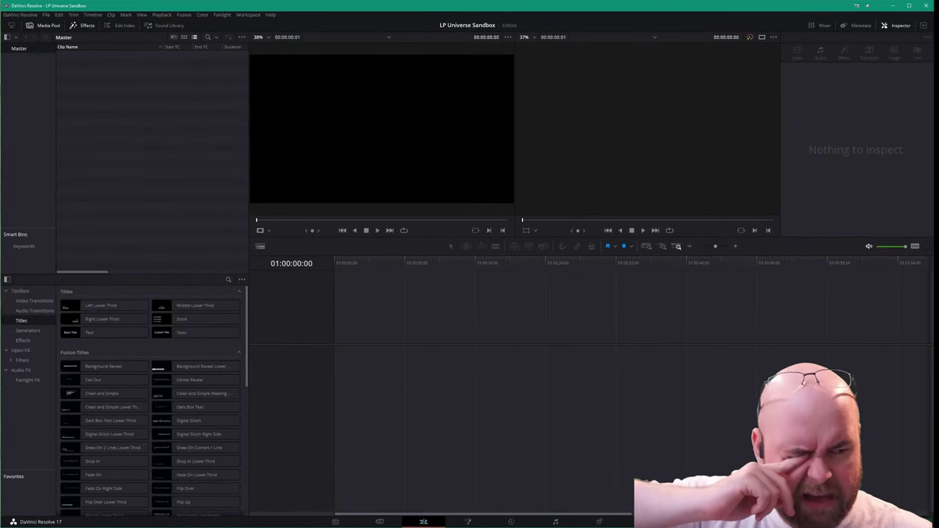
- Drag the seven mkv recordings from Vlog/VEDA2022/2022.04.17 into the Media Pool, leaving out the Bad folder
key("super+e")
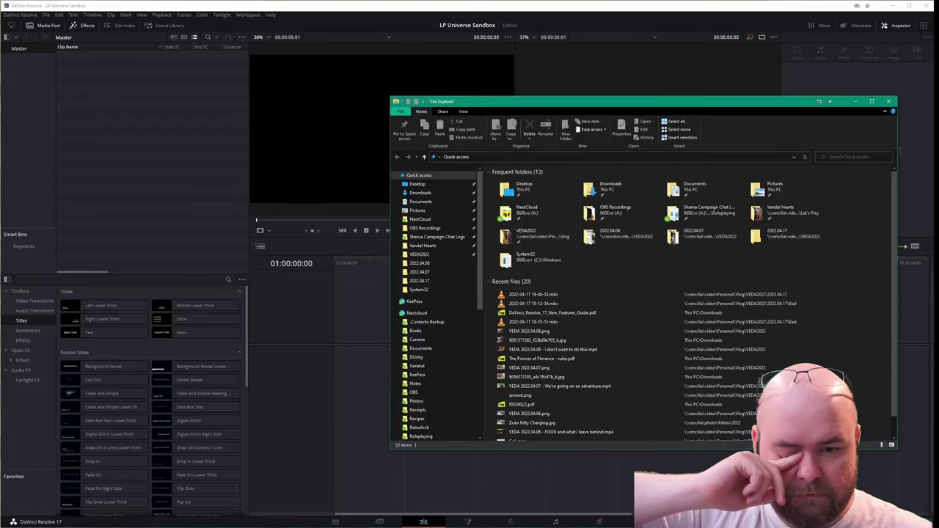
left_click(426, 281)
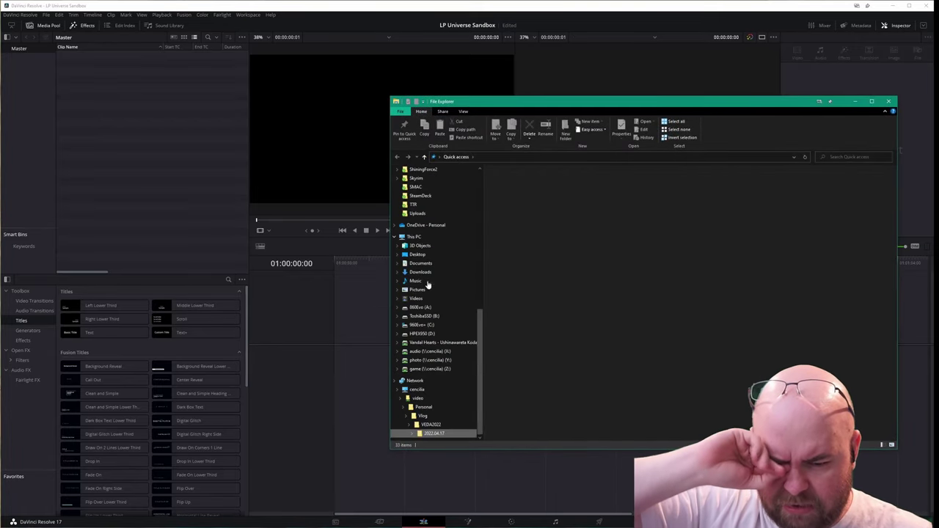
left_click_drag(526, 262, 146, 161)
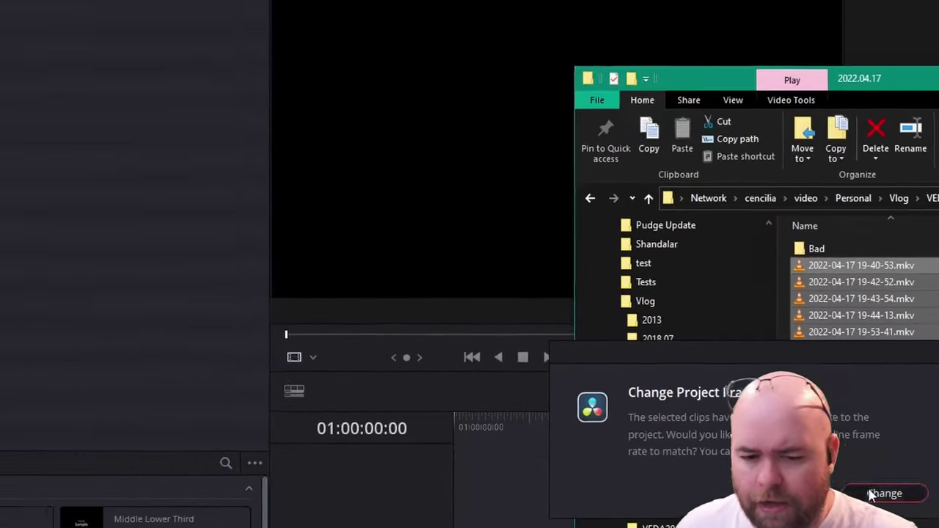
- Accept the project frame-rate change and bring the Resolve project window back to the front
left_click(872, 494)
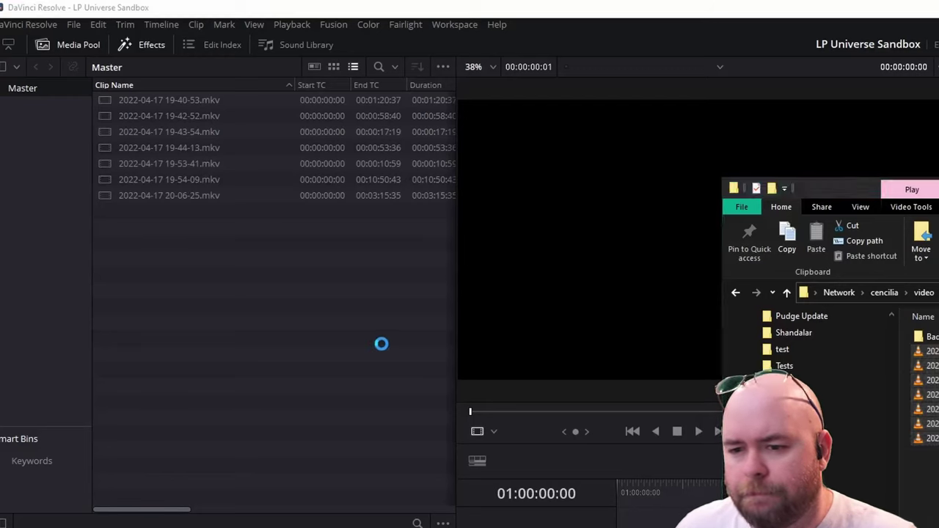
left_click(128, 83)
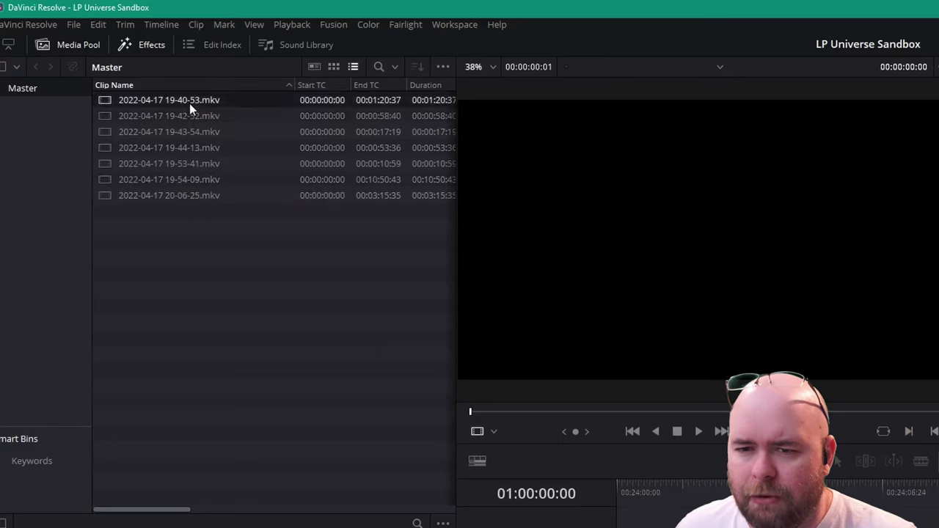
left_click(197, 198)
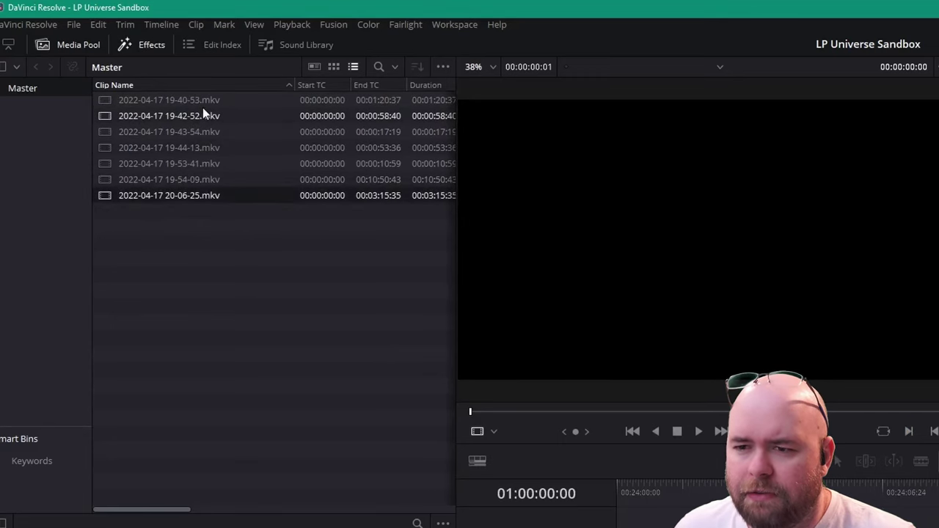
left_click(235, 247)
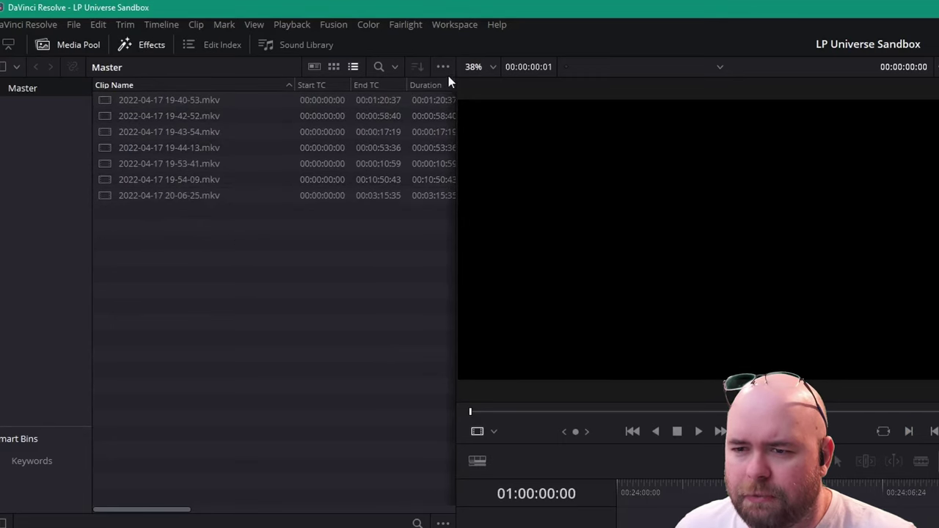
- Show the Media Pool clips as large thumbnails with file details and select the 20-06-25 clip
left_click(335, 66)
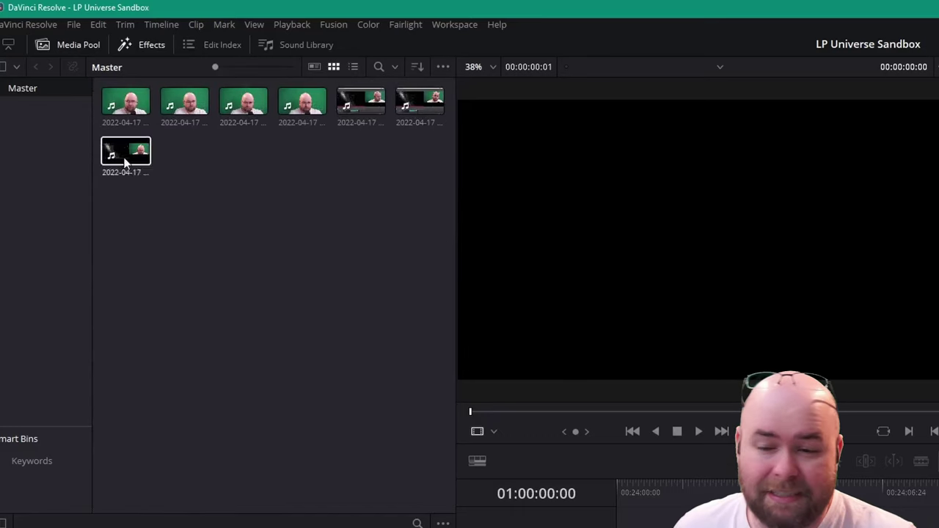
left_click(314, 66)
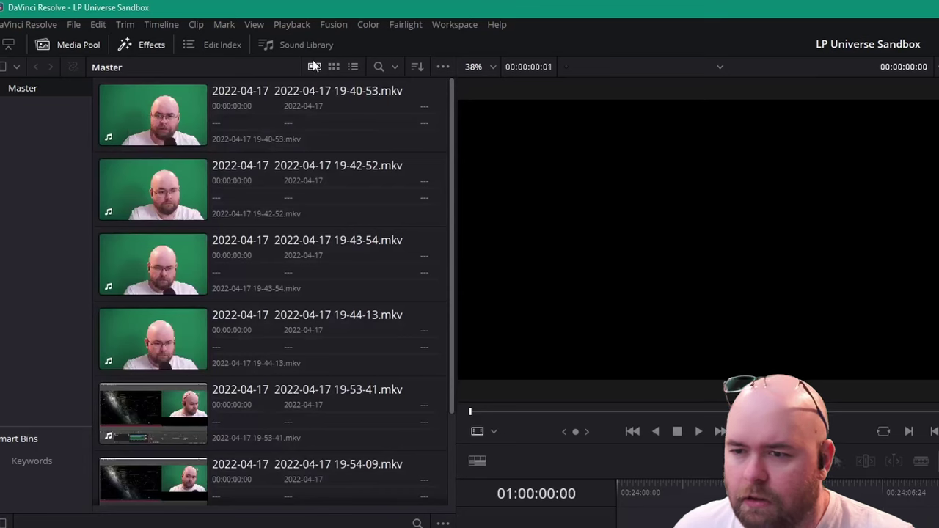
scroll(222, 278, "down", 3)
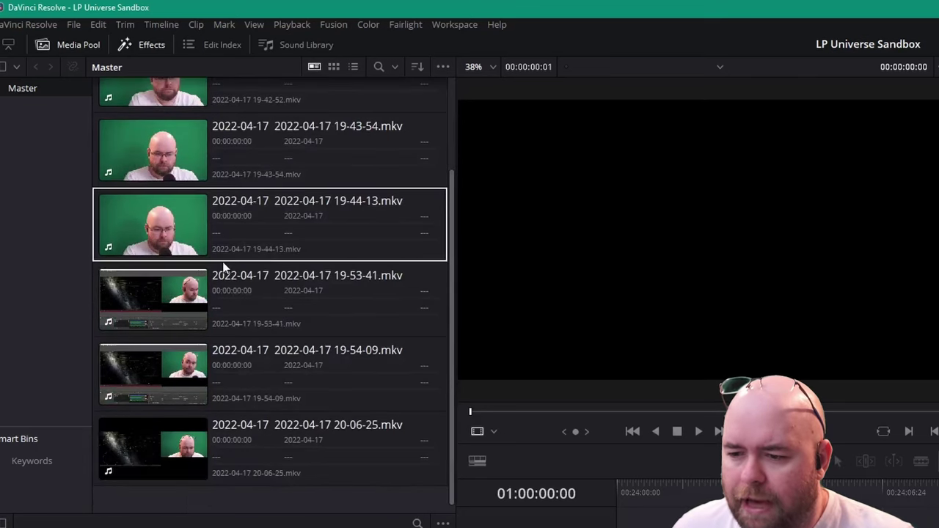
left_click(238, 440)
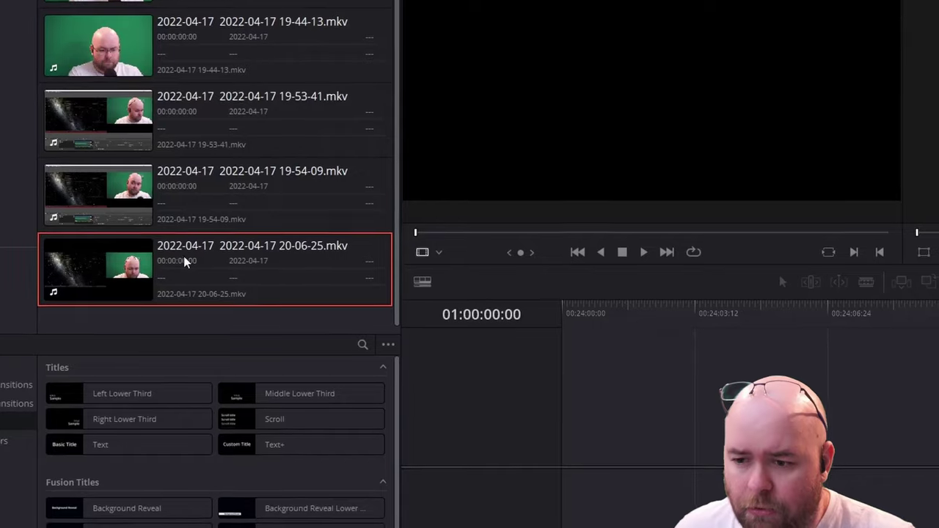
- Place the 20-06-25.mkv clip at the start of Video 1, with its audio on A1–A3
left_click_drag(212, 355, 256, 355)
left_click_drag(217, 234, 524, 376)
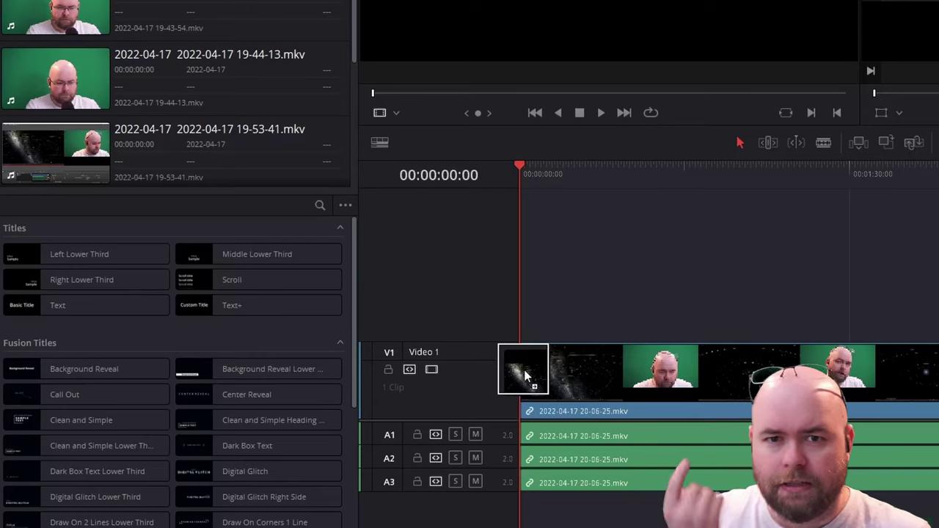
left_click_drag(524, 374, 524, 375)
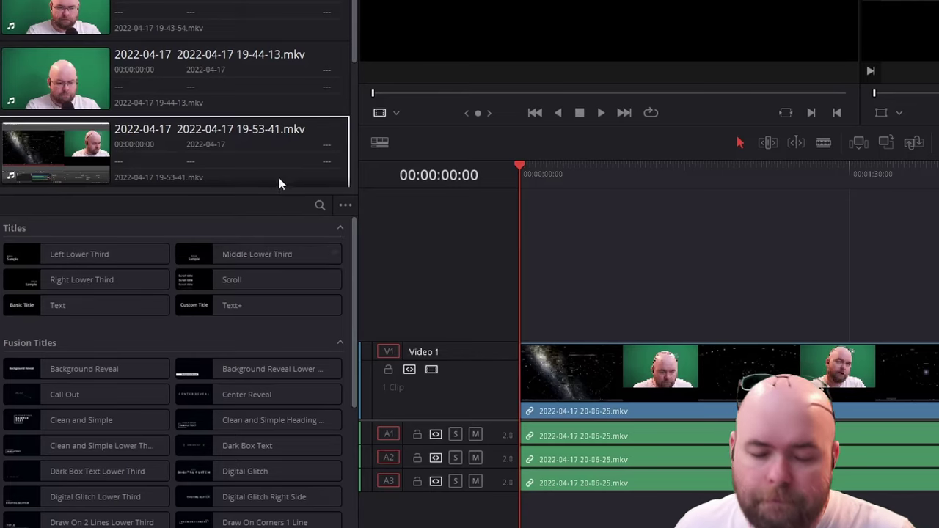
- Mute audio tracks A2 and A3, then play the timeline briefly to check the audio
left_click(475, 458)
left_click(473, 480)
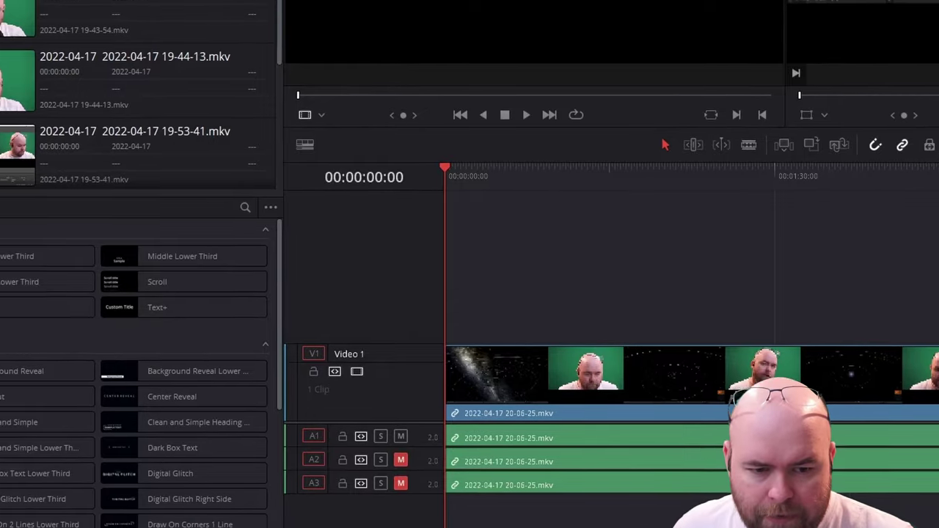
left_click(743, 124)
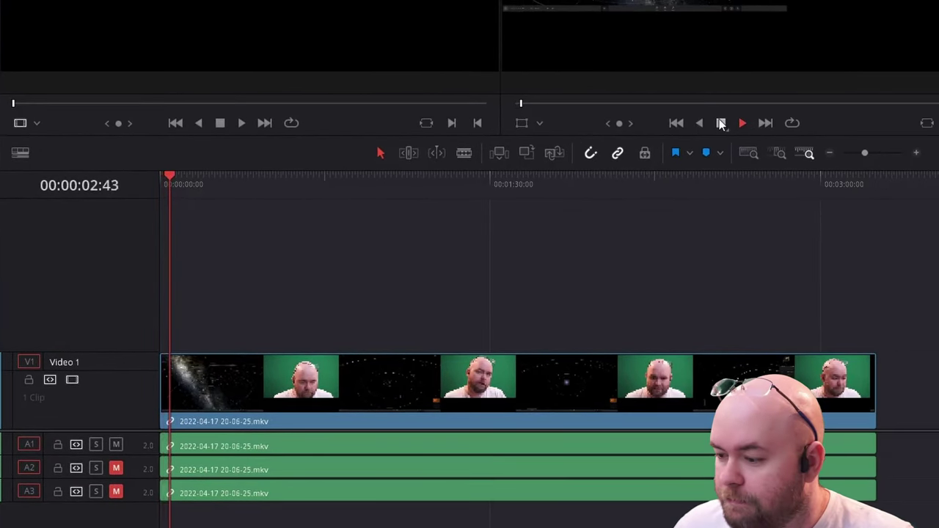
left_click(720, 123)
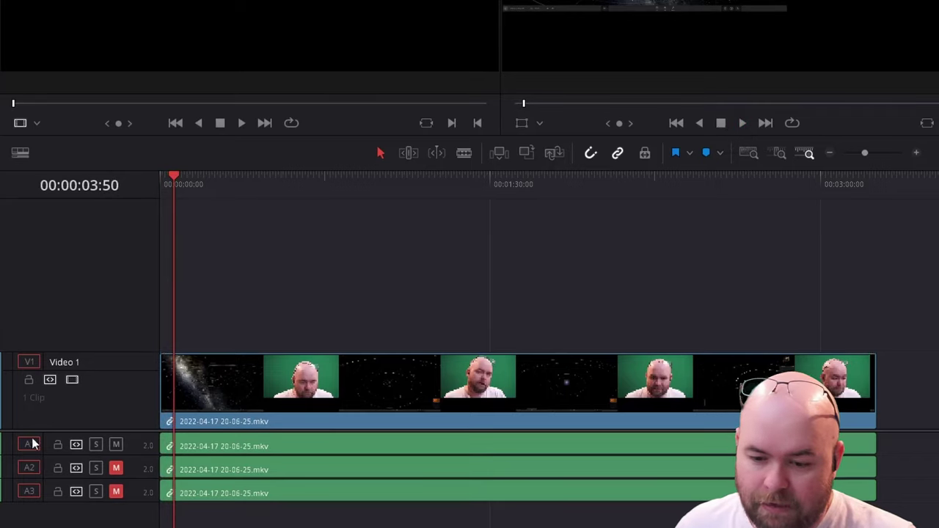
- Enlarge track A1 and rename it Gameplay
left_click_drag(60, 453, 60, 468)
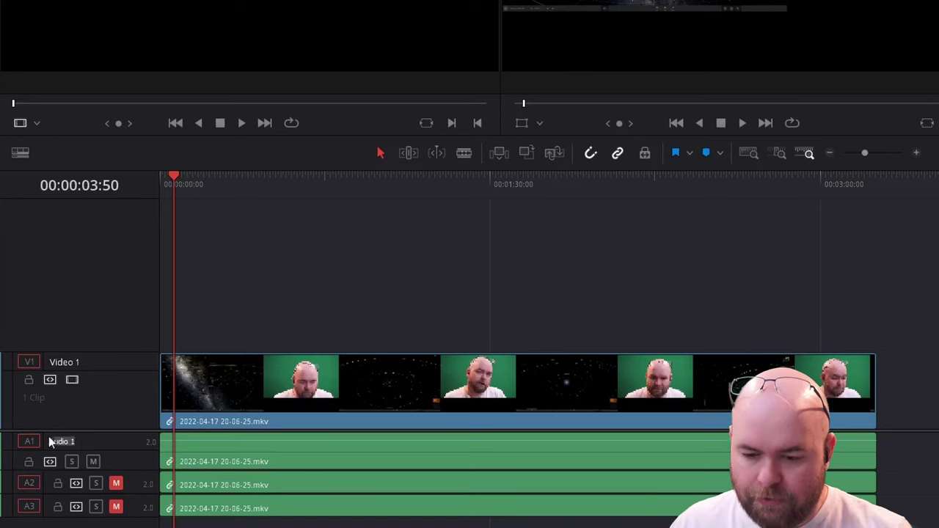
type("Gamepla")
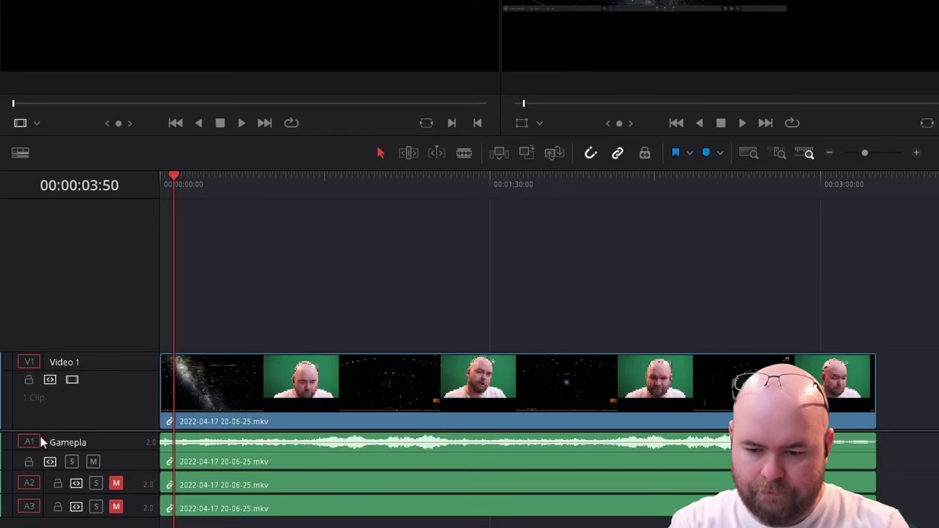
right_click(41, 436)
left_click(118, 410)
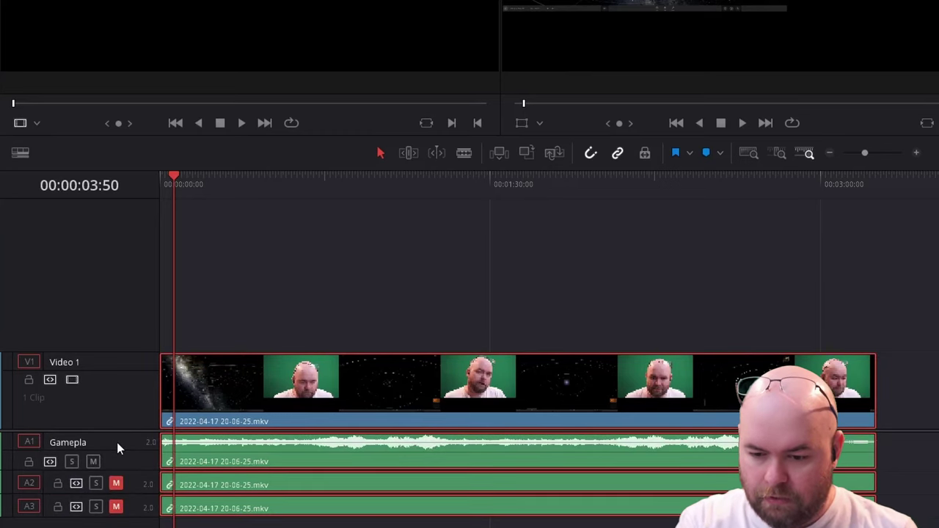
double_click(78, 442)
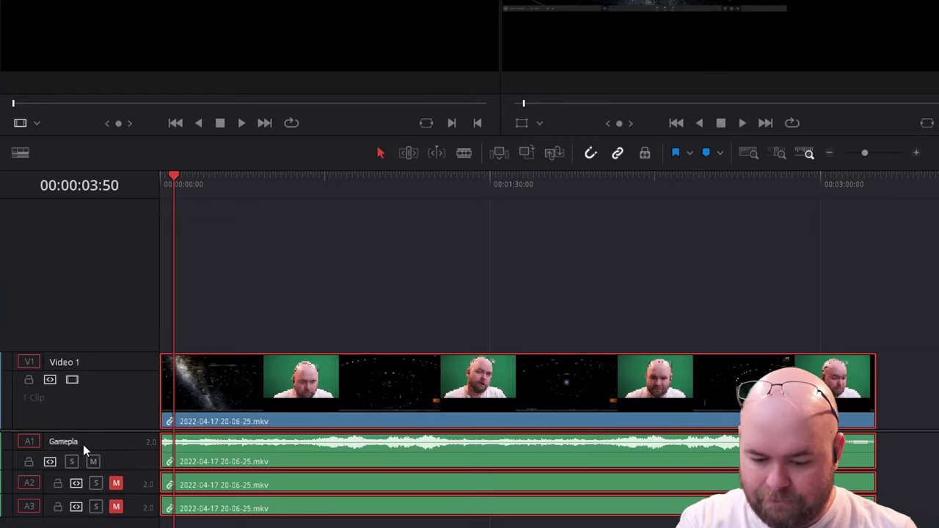
type("y")
key("Return")
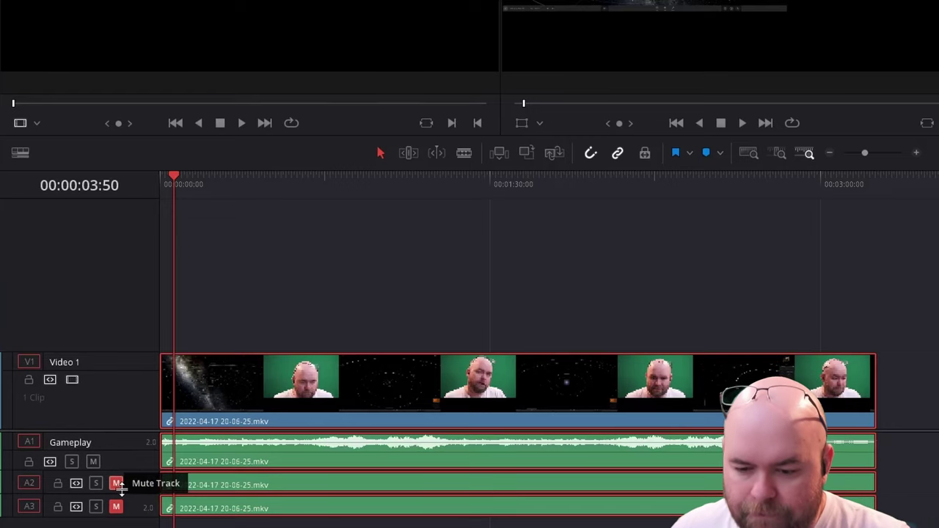
- Rename track A2 to Microphone, muting Gameplay and unmuting Microphone
left_click_drag(122, 493, 122, 513)
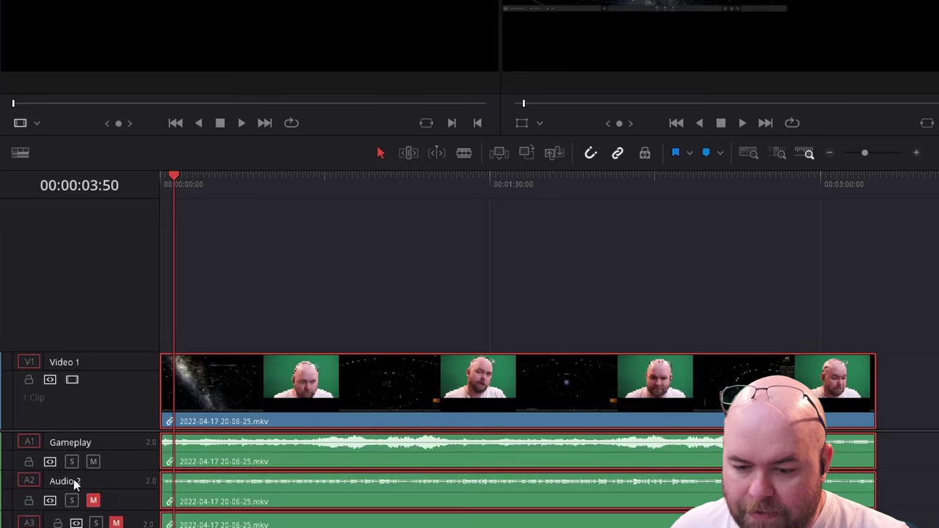
left_click(93, 461)
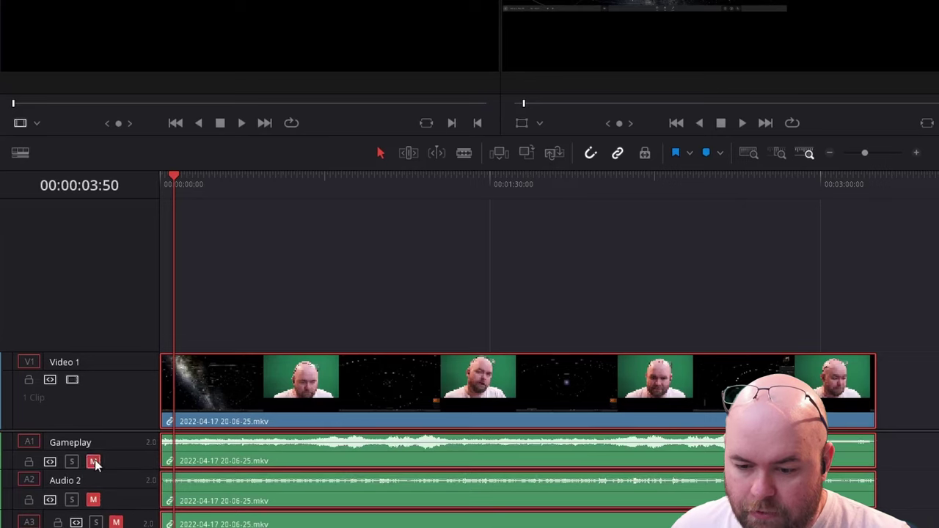
left_click(94, 500)
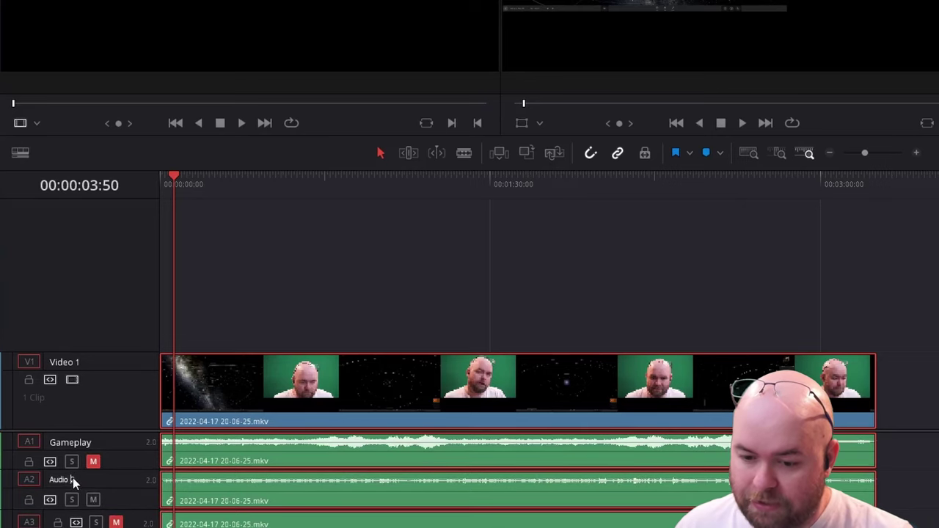
type("Microphone")
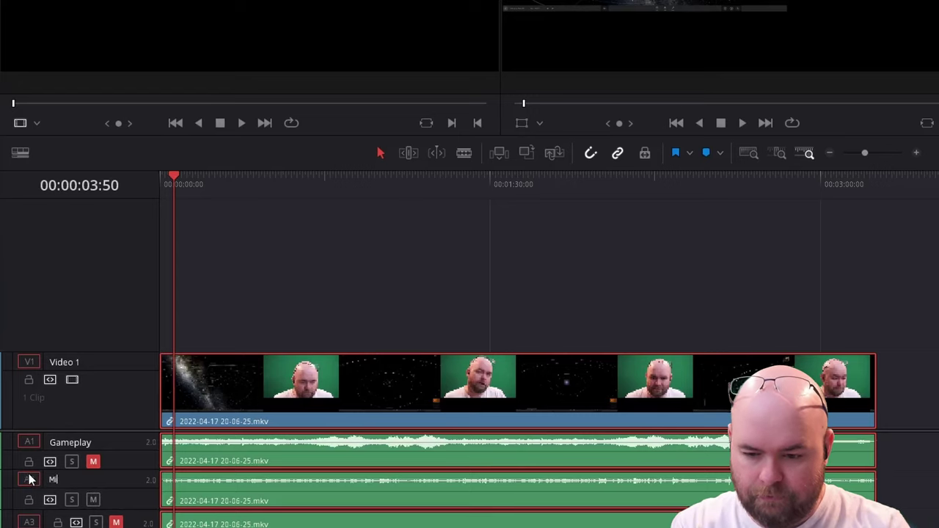
key("Return")
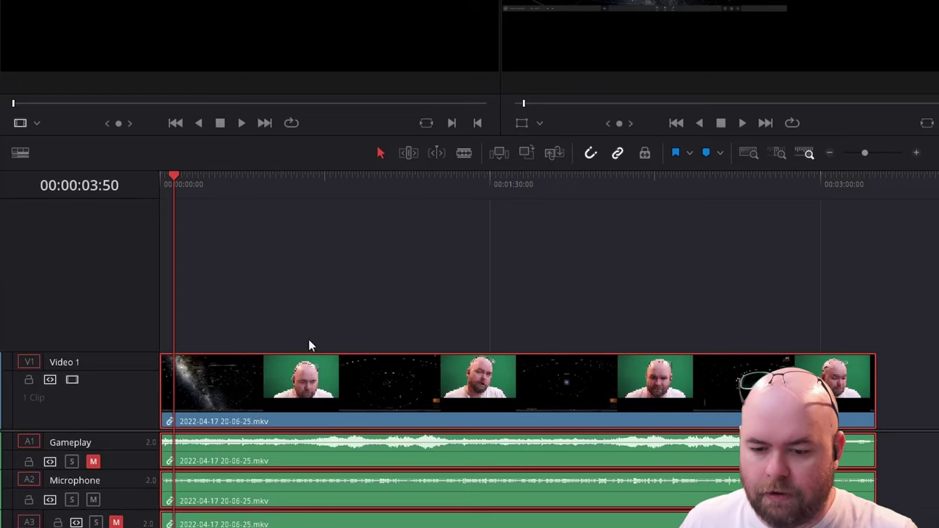
- Play and stop the timeline, then cancel renaming Audio 3 so it keeps its name
left_click(740, 125)
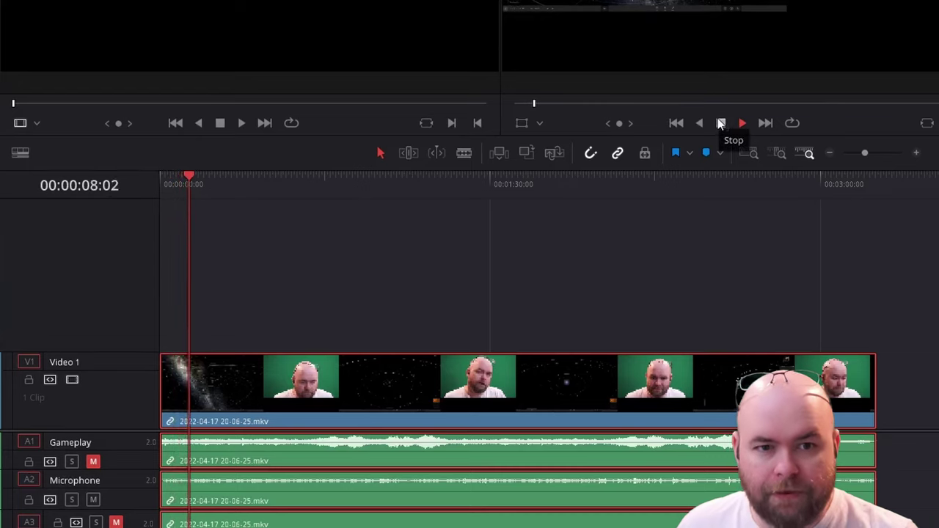
left_click(720, 122)
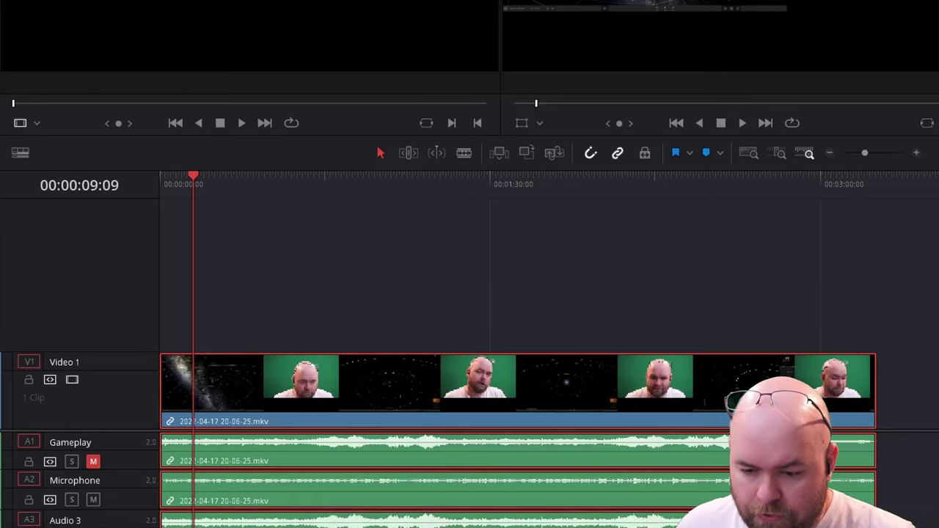
double_click(69, 521)
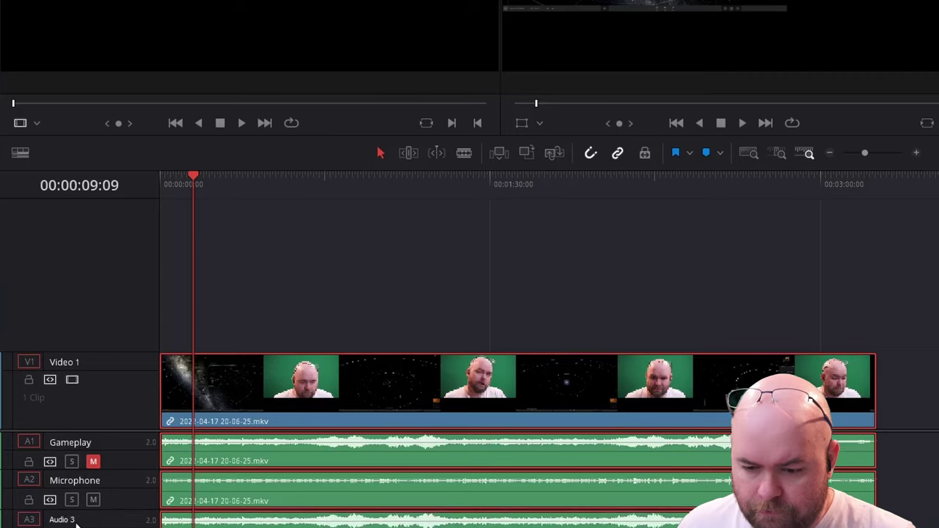
type("Caca")
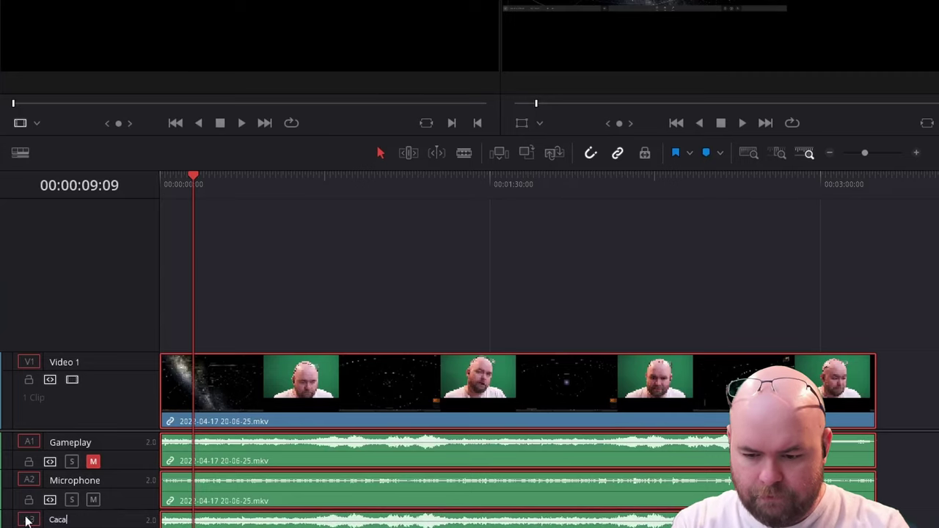
key("BackSpace")
type("ophony")
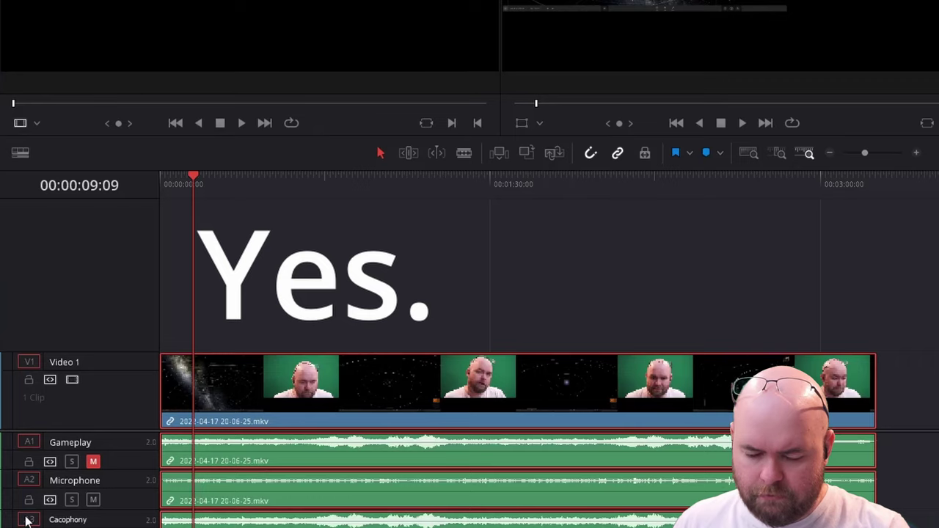
key("Escape")
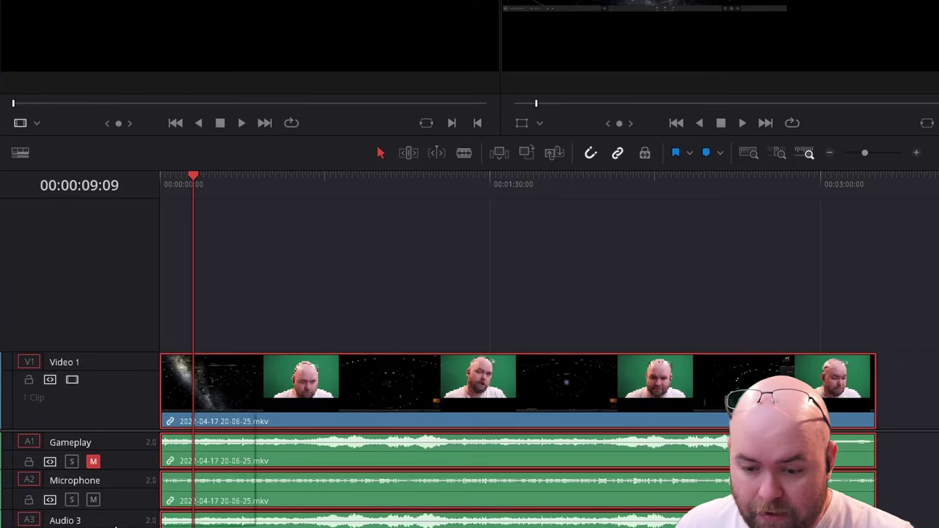
right_click(116, 525)
key("Escape")
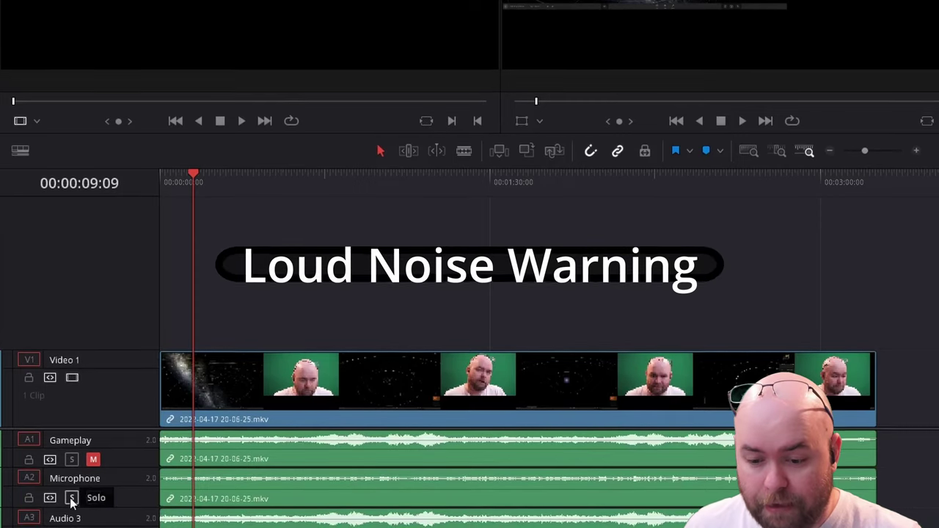
- Mute Microphone and play the timeline from 00:00:00:00 to hear only Audio 3
left_click(93, 499)
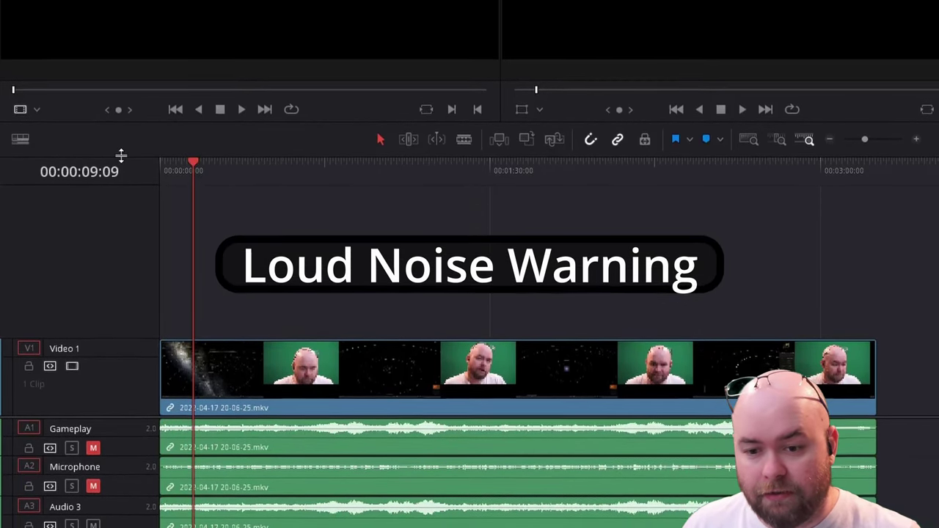
left_click_drag(192, 162, 143, 164)
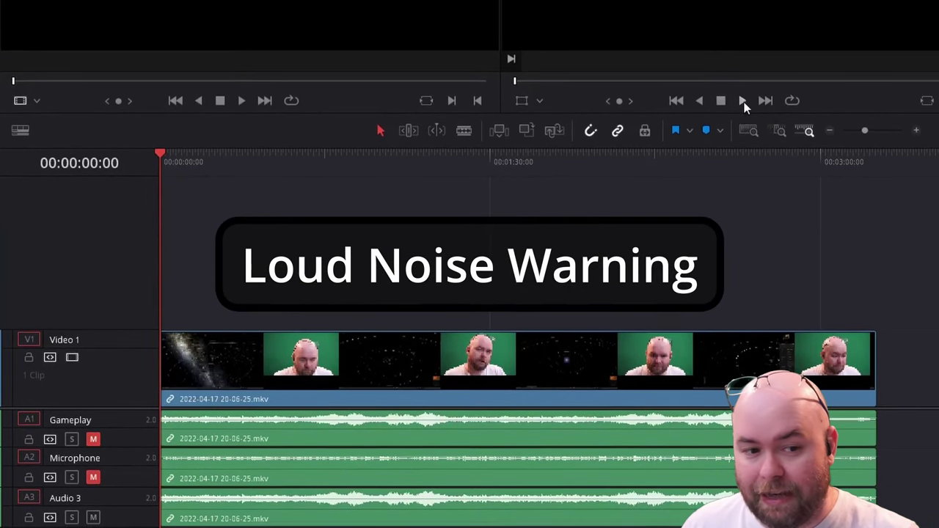
left_click(744, 105)
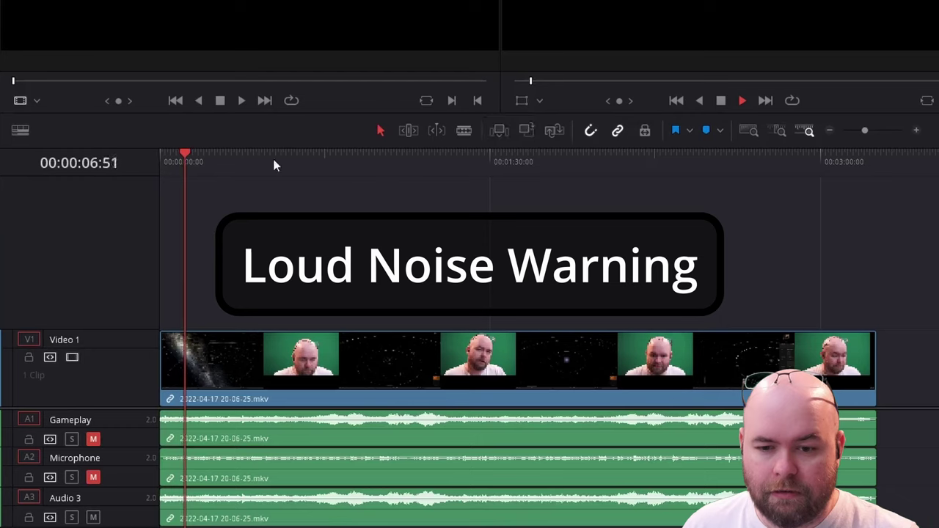
left_click(721, 101)
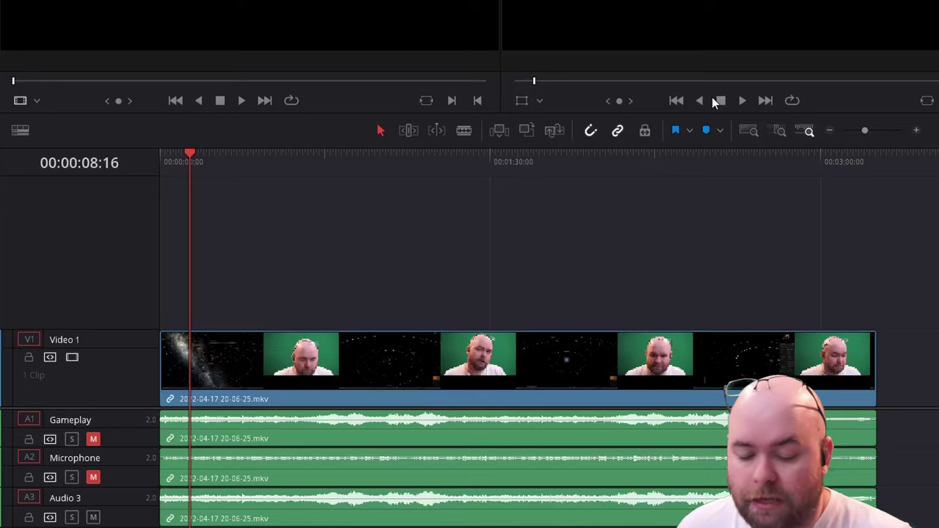
- Unmute Microphone, mute Audio 3, and switch off Link Clips on the 20-06-25 clip
left_click(93, 477)
left_click(93, 517)
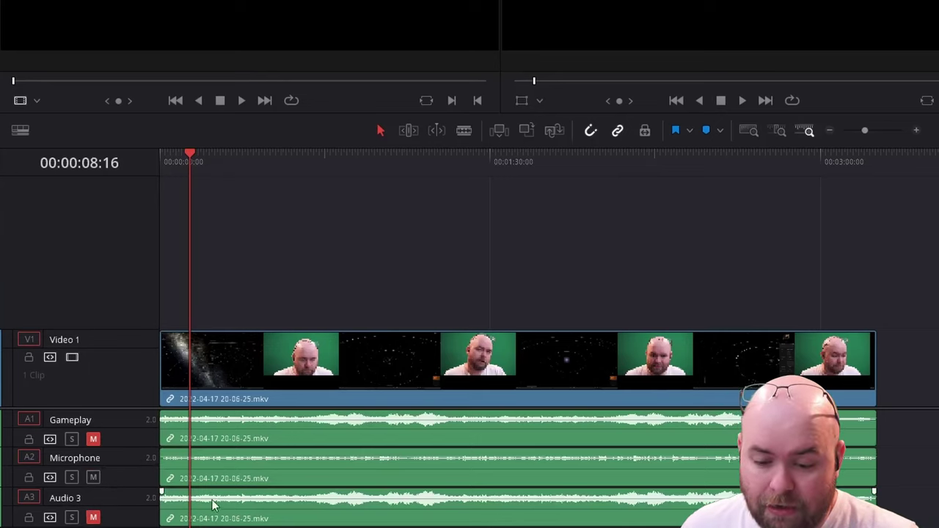
left_click(181, 402)
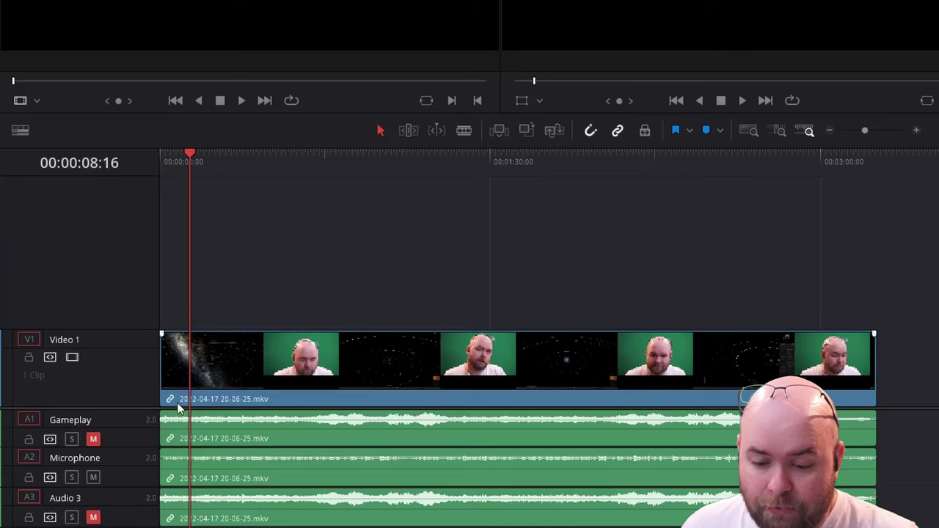
right_click(220, 353)
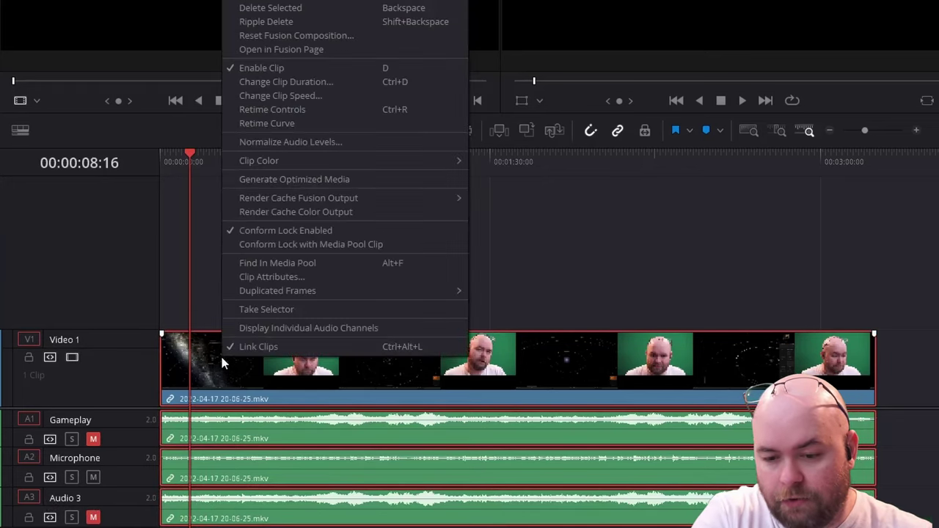
left_click(258, 346)
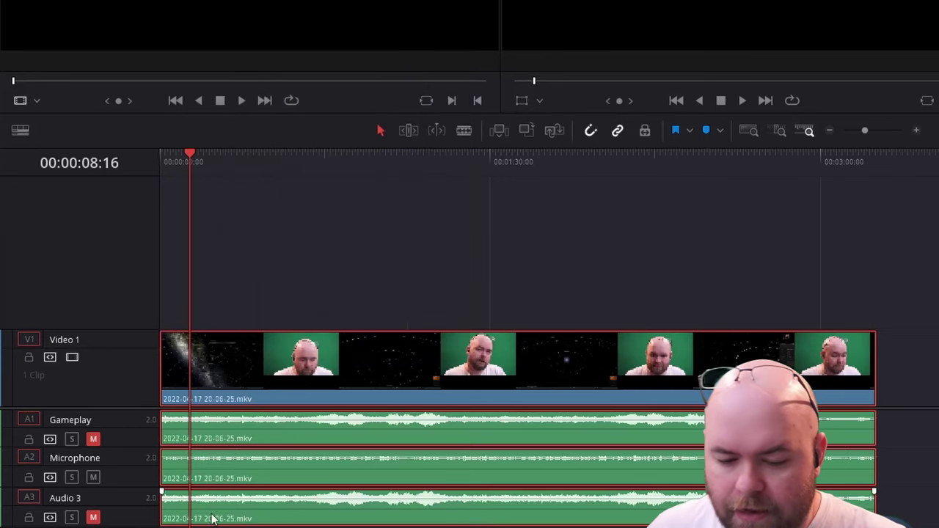
- Delete the Audio 3 track and relink the gameplay clip's video and audio
right_click(116, 502)
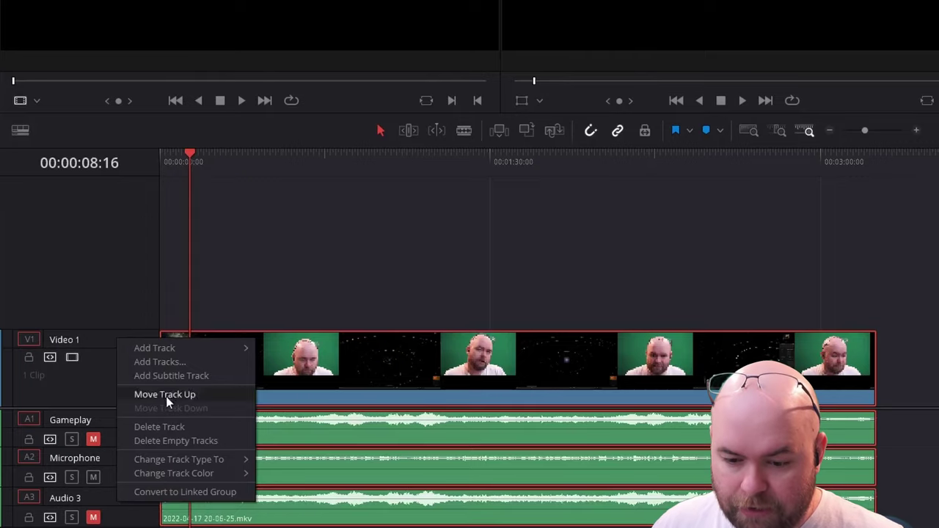
left_click(169, 427)
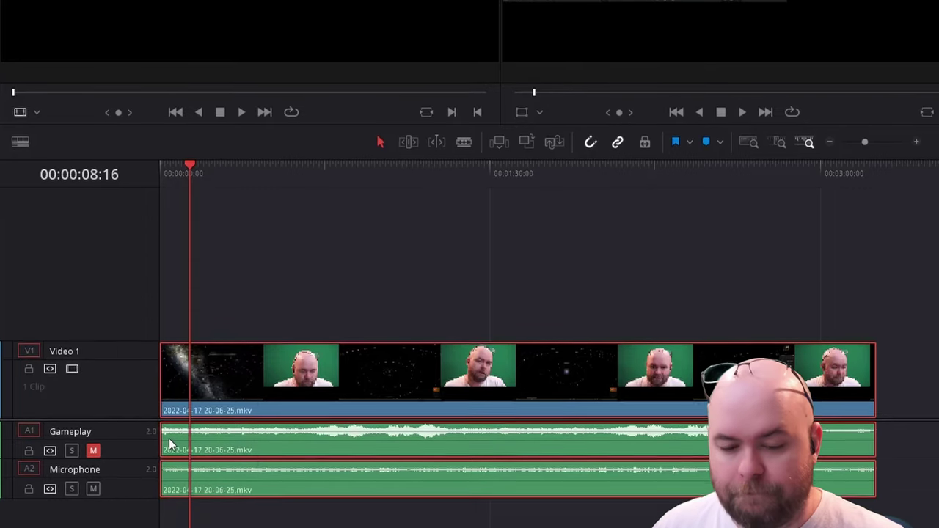
right_click(205, 375)
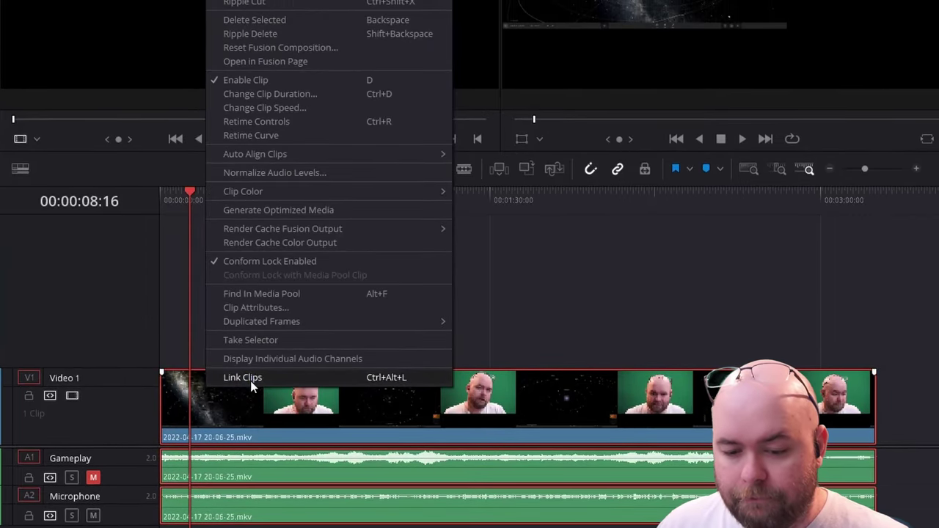
left_click(250, 359)
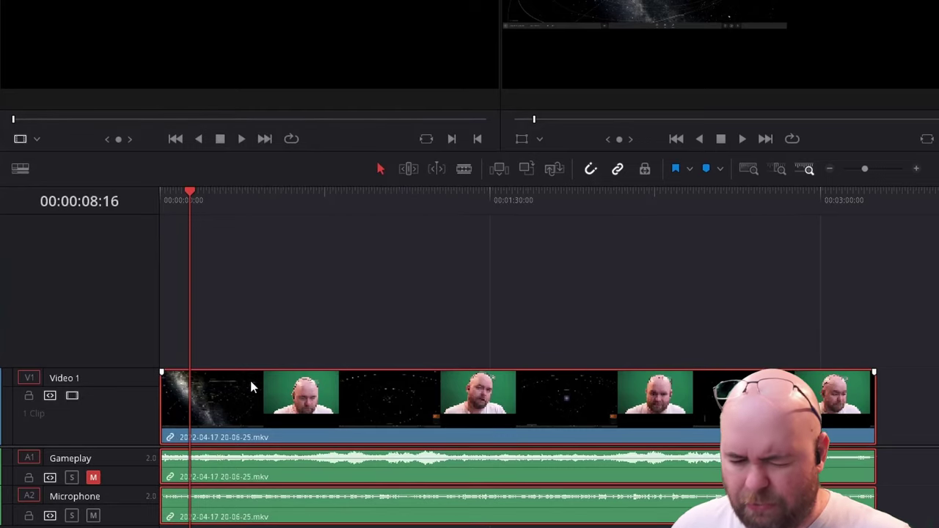
- Unlink the clip's video and audio again and unmute the Gameplay track
right_click(251, 380)
left_click(290, 372)
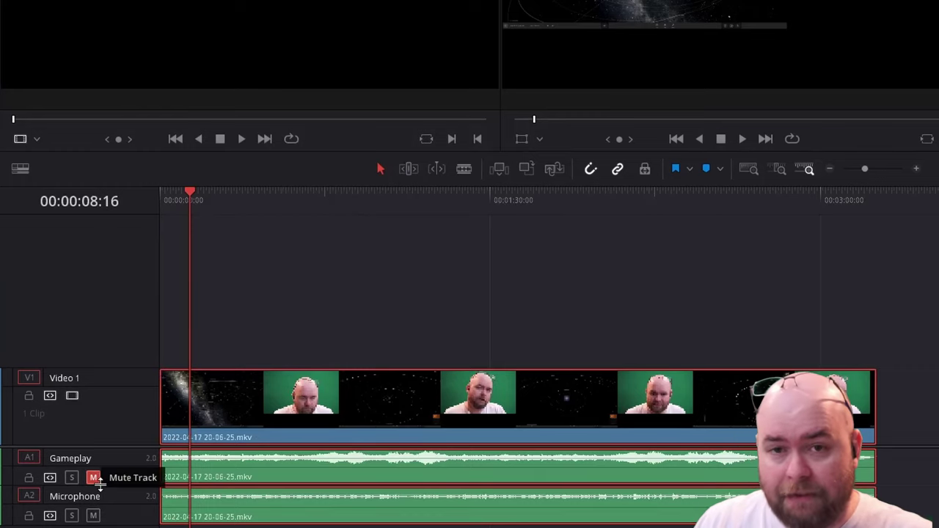
left_click(94, 477)
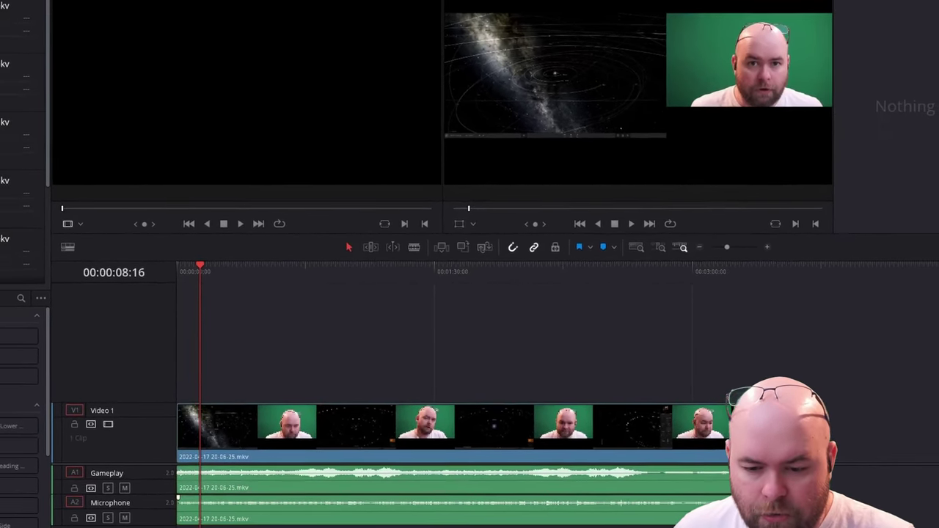
- Set the Gameplay audio clip's Inspector volume to -15.00 dB and return the playhead to the start
left_click(260, 487)
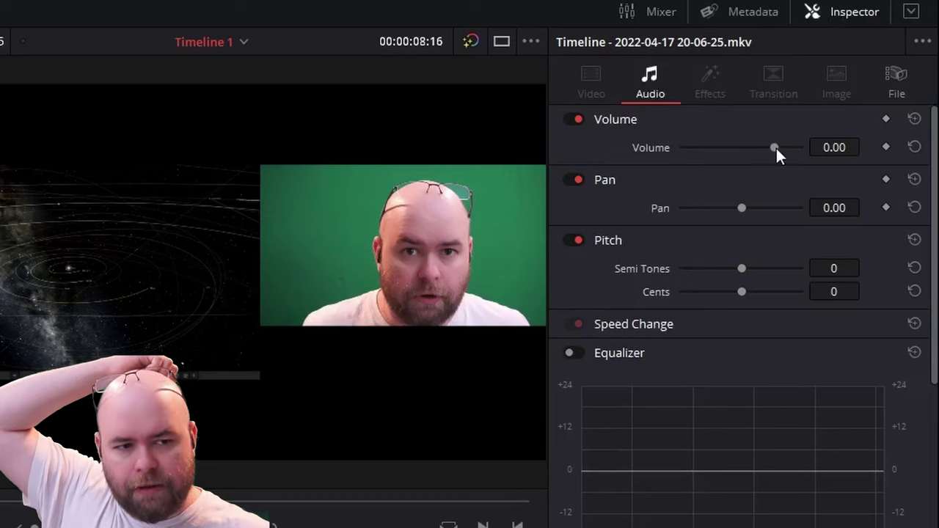
mouse_move(774, 146)
left_mouse_down()
mouse_move(743, 149)
mouse_move(759, 148)
left_mouse_up()
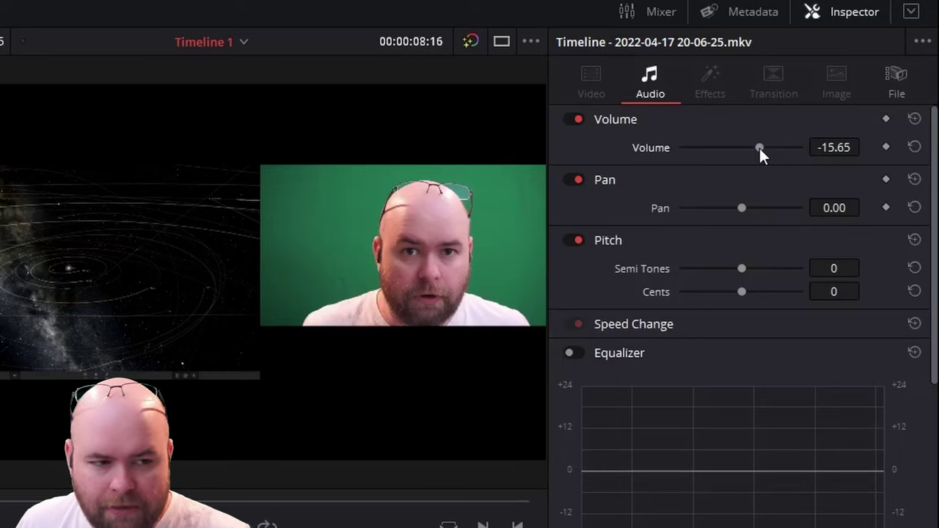
left_click(843, 143)
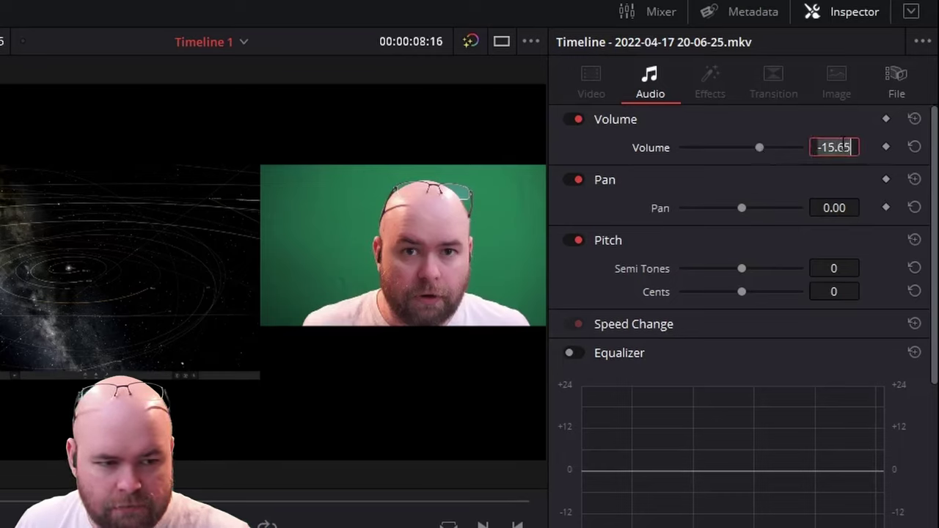
type("-15")
key("Return")
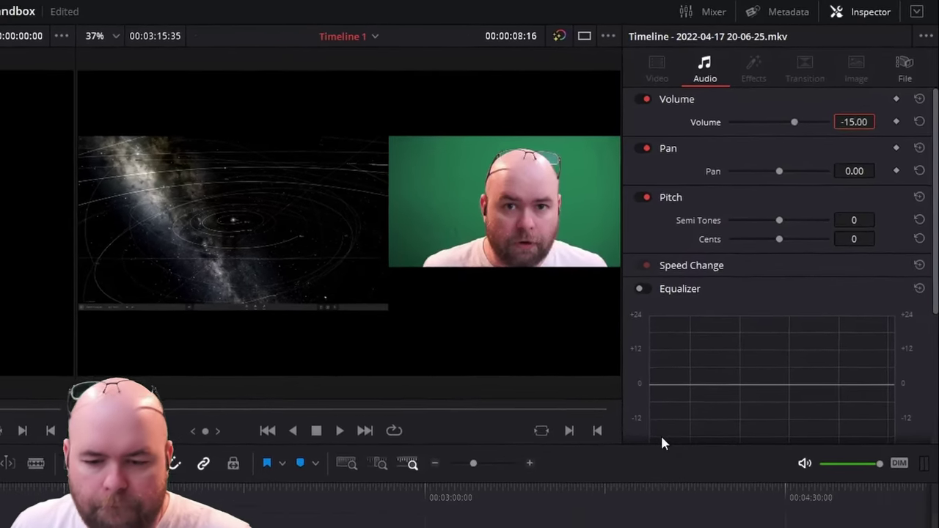
key("Home")
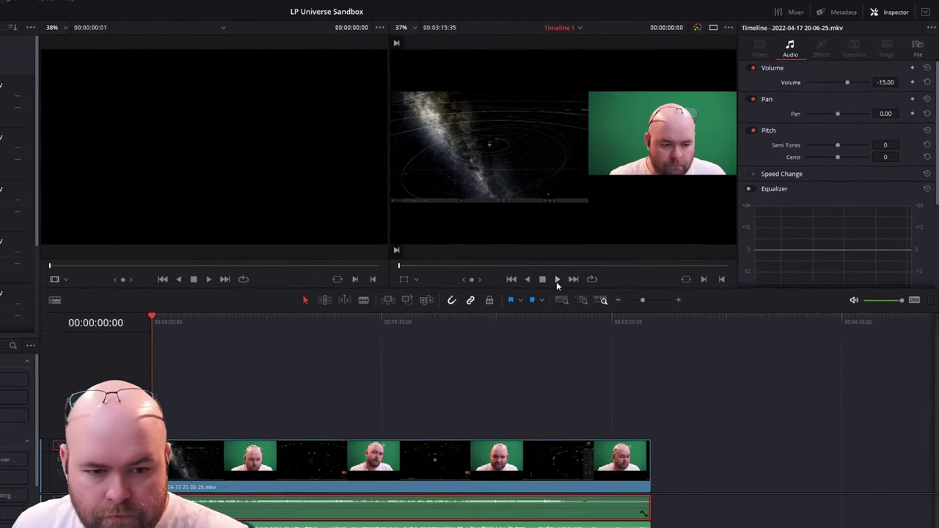
left_click(557, 279)
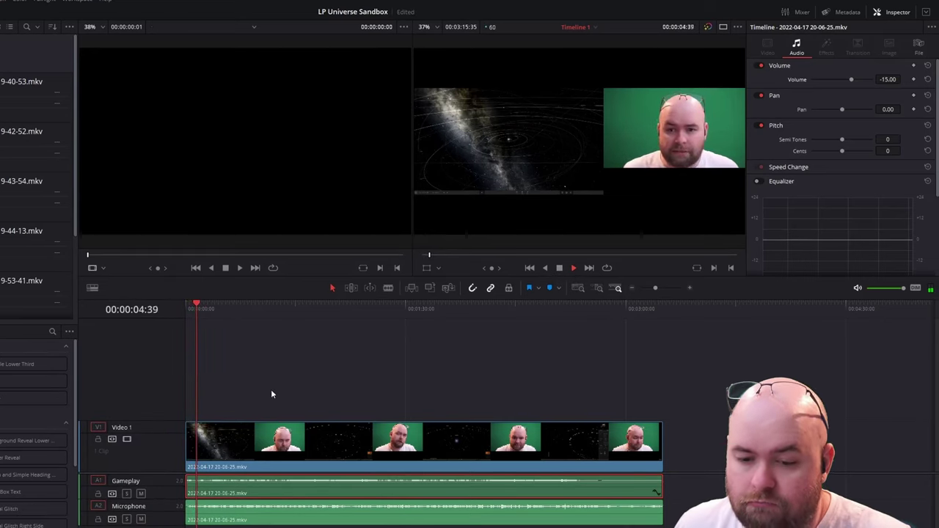
left_click(211, 310)
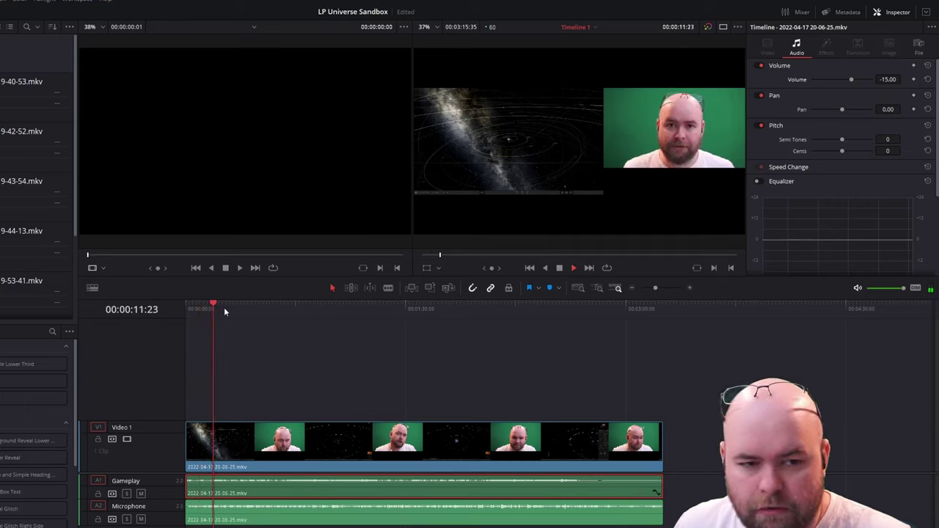
left_click(559, 269)
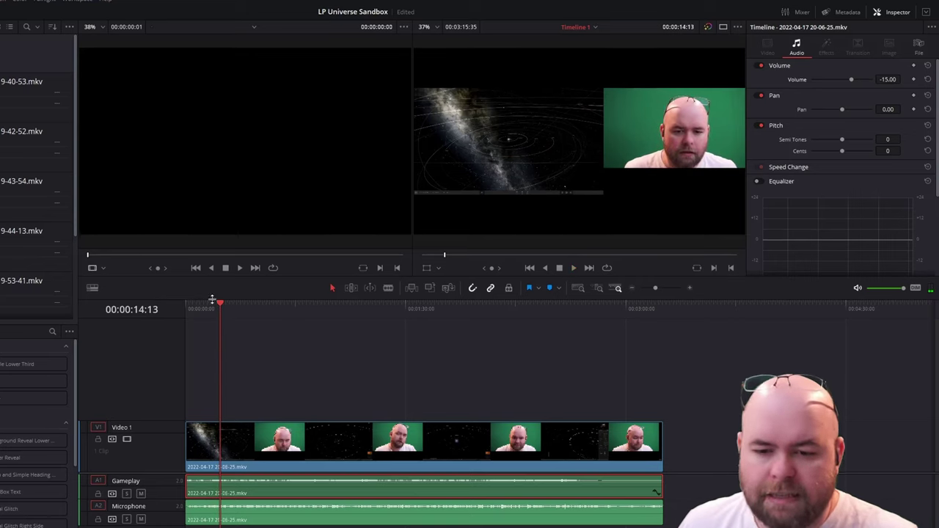
left_click_drag(220, 306, 165, 306)
- Link, then unlink, the 20-06-25 video and its Gameplay and Microphone audio clips
left_click(280, 455)
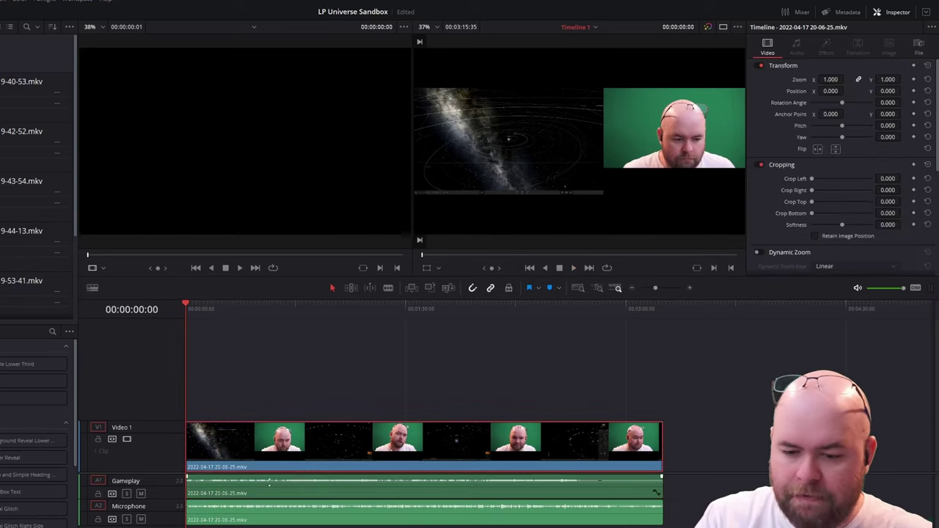
right_click(265, 518)
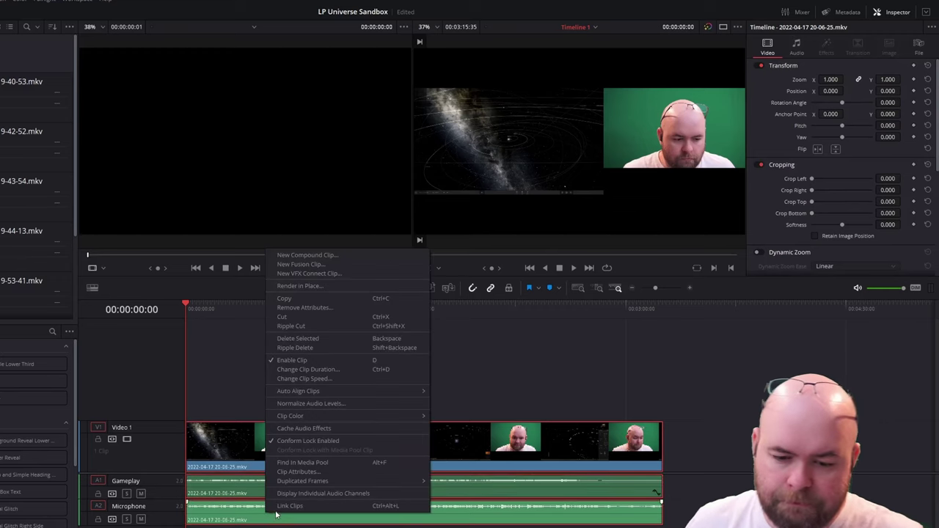
left_click(277, 506)
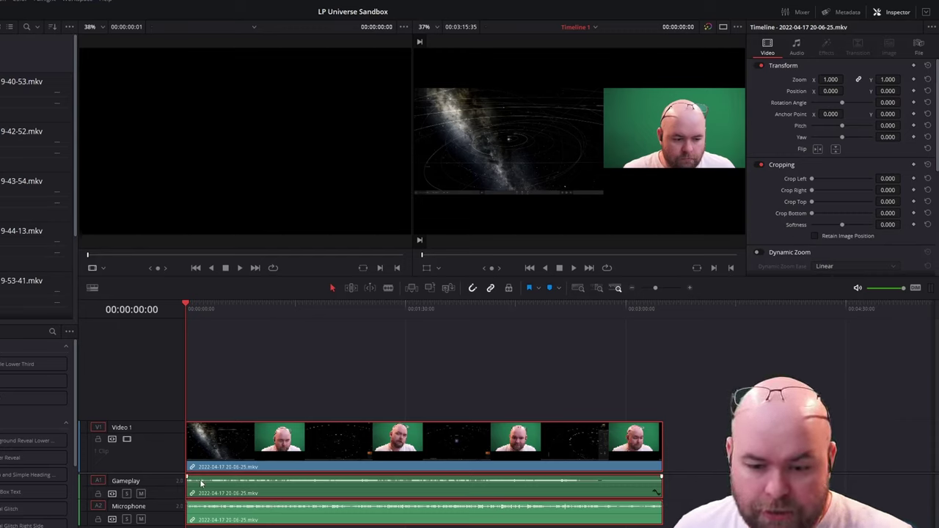
right_click(221, 454)
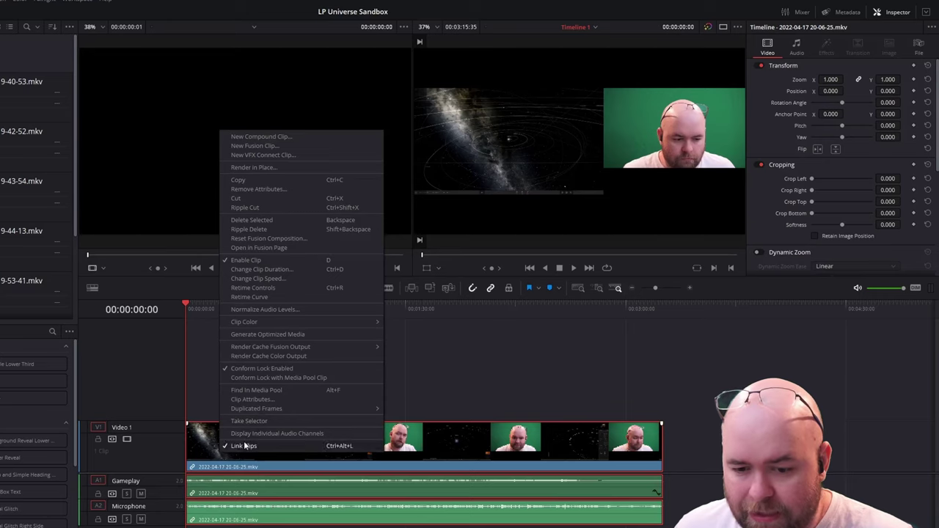
left_click(244, 446)
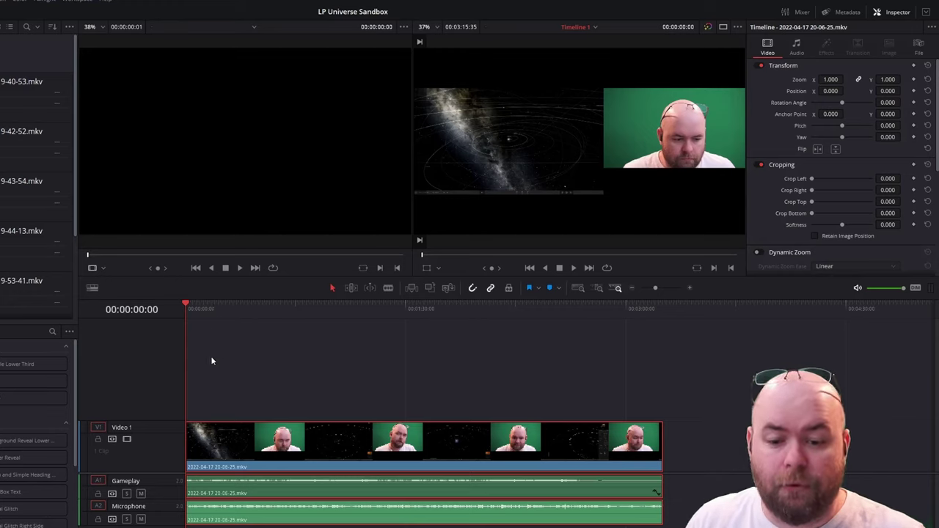
- Try a Volume keyframe on the Gameplay audio clip, then remove it, keeping volume at -15
left_click(222, 483)
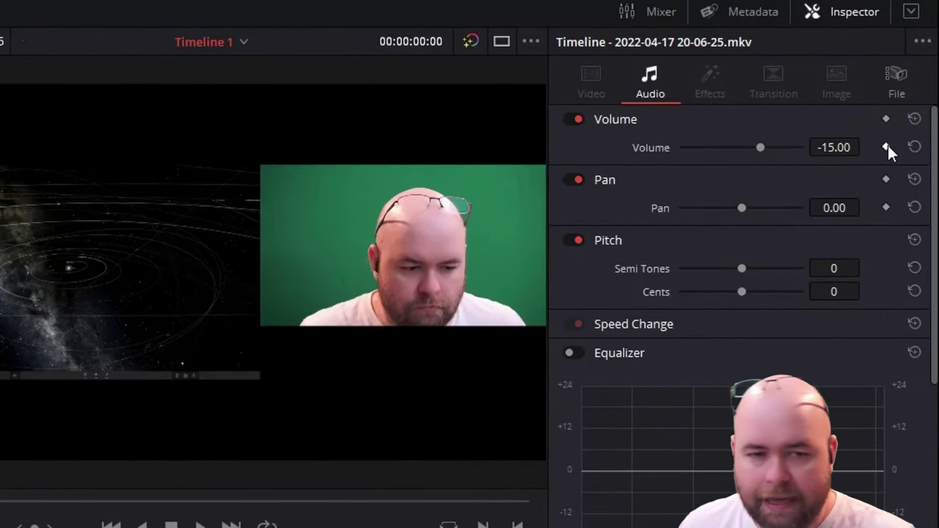
left_click(886, 147)
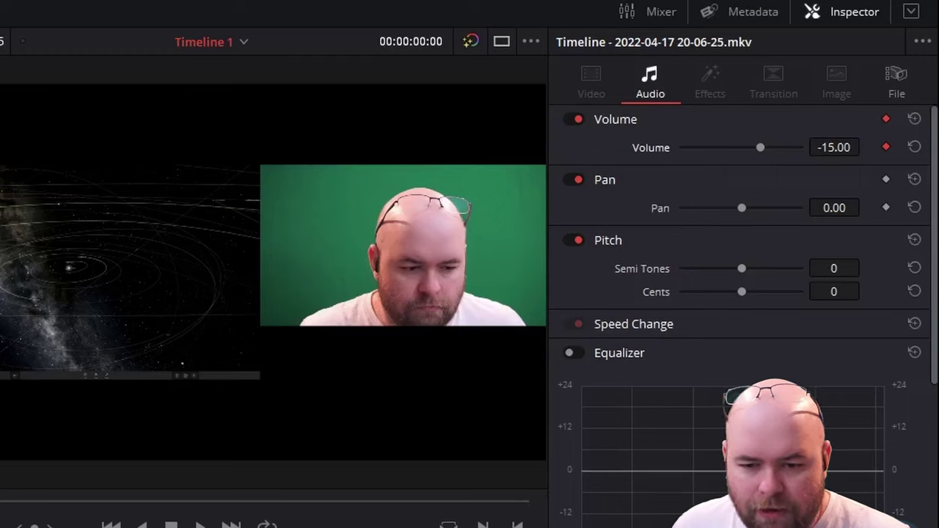
key("Down")
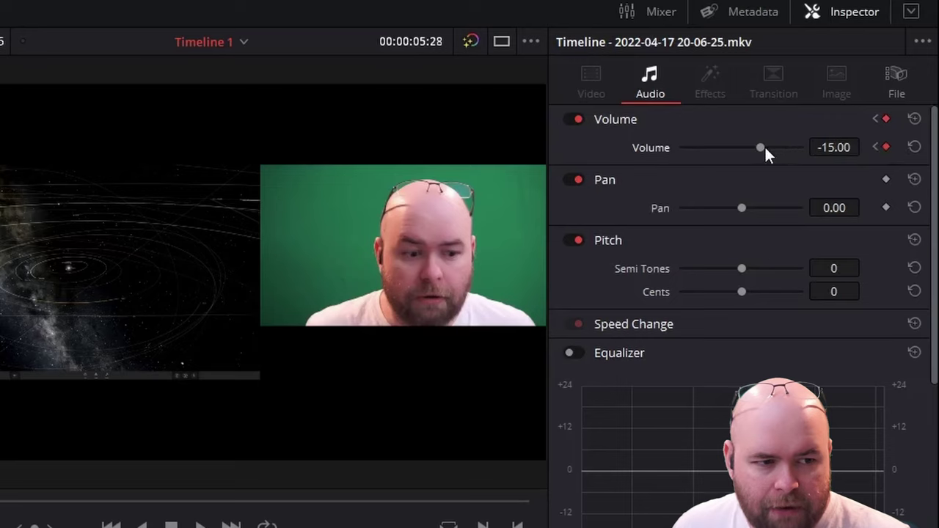
left_click_drag(766, 148, 847, 163)
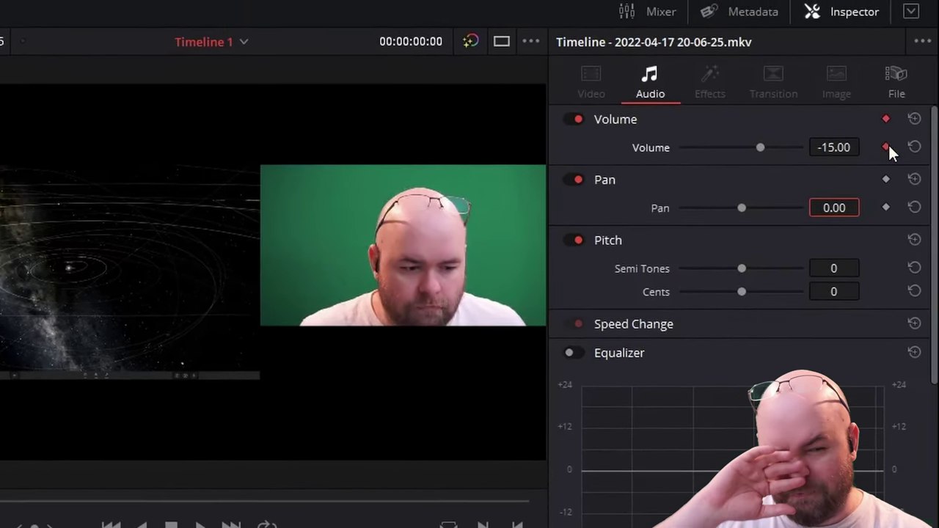
left_click(886, 147)
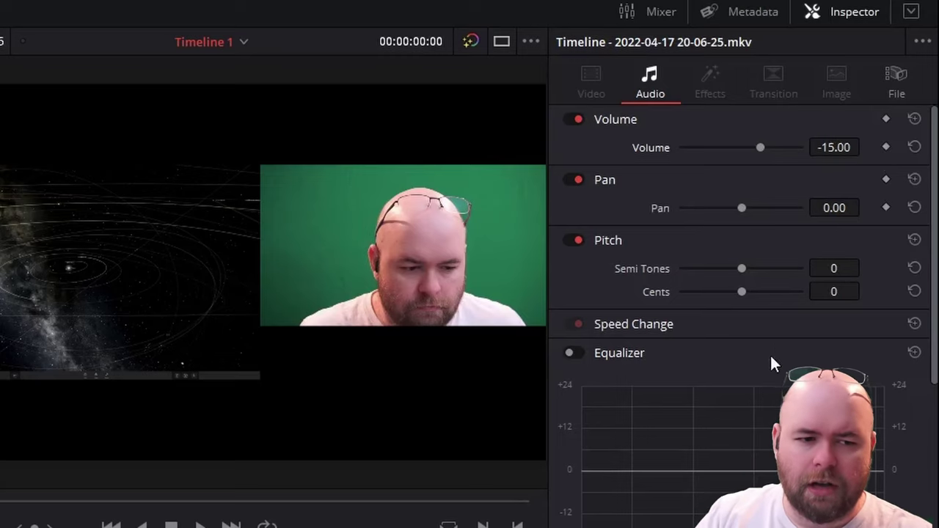
scroll(771, 359, "down", 3)
scroll(770, 359, "down", 2)
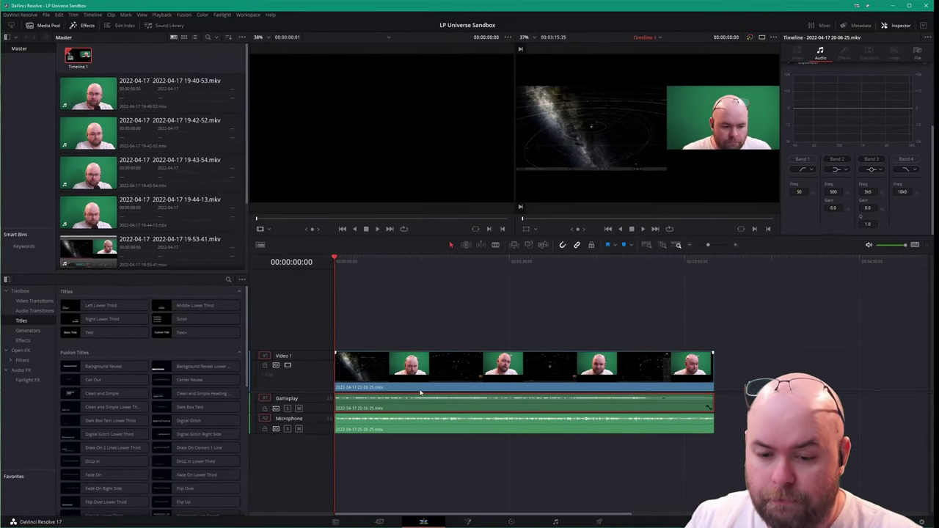
- Relink the 20-06-25 video clip with its Gameplay and Microphone audio clips
left_click(389, 421)
left_click(416, 423, "ctrl")
right_click(417, 426)
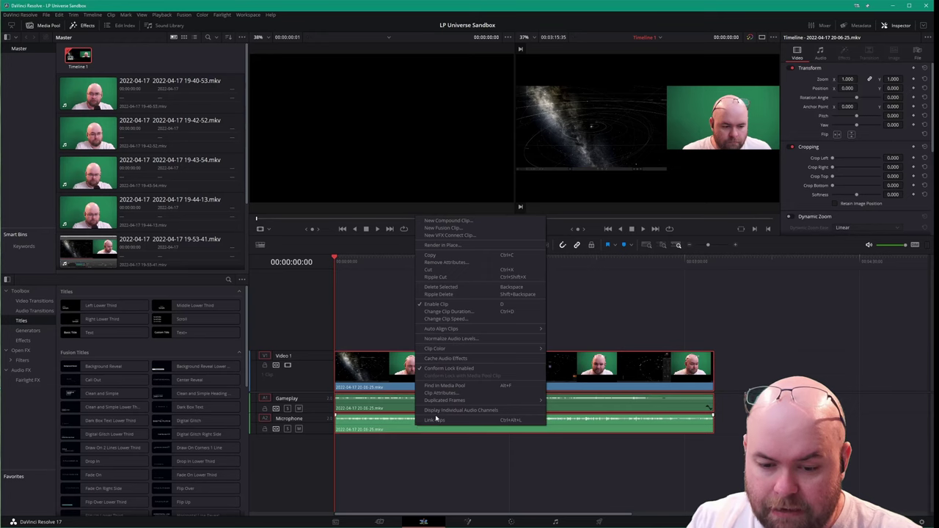
left_click(436, 420)
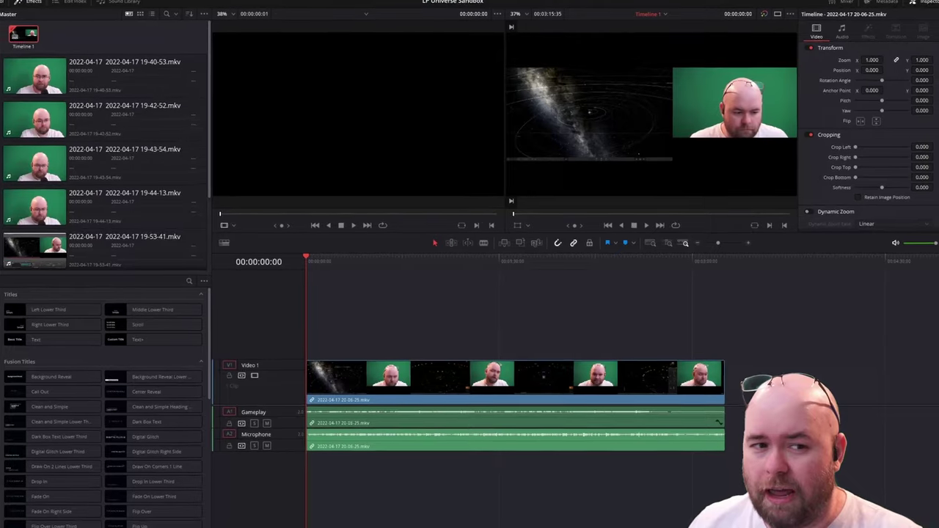
left_click(9, 2)
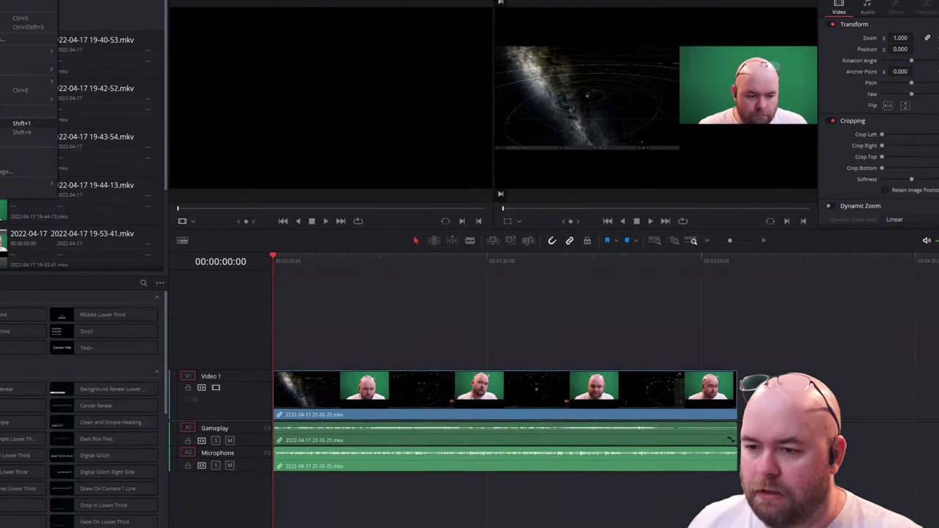
- Set the project's timeline resolution to Custom 2560 x 1440 and save the settings
key("shift+9")
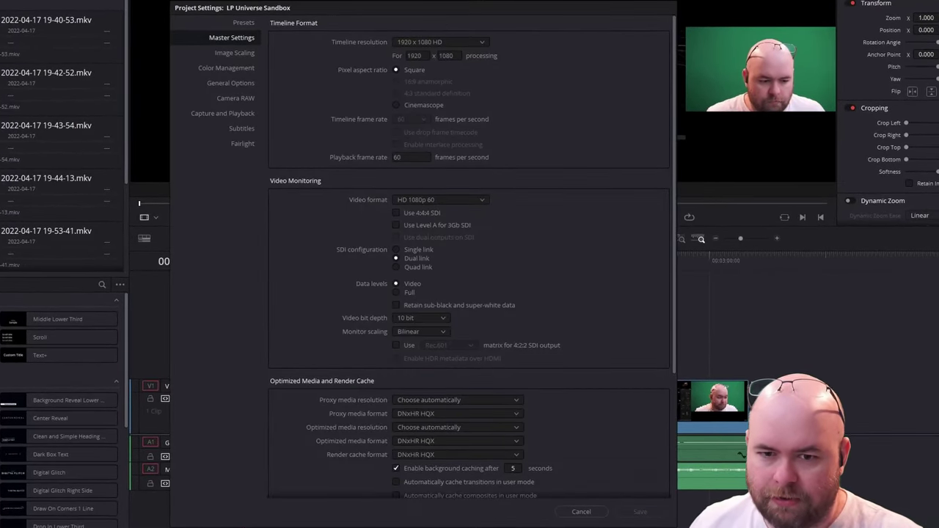
left_click(424, 43)
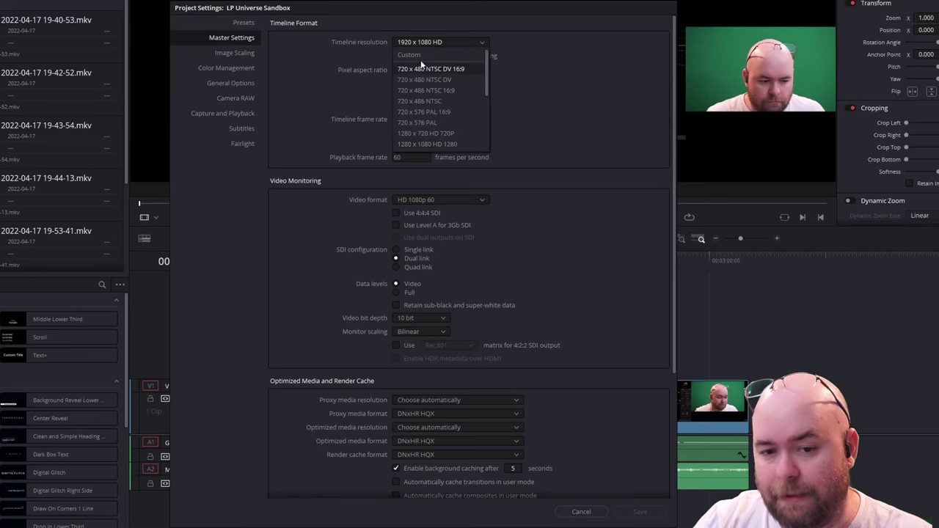
scroll(440, 103, "down", 5)
left_click(426, 140)
double_click(414, 56)
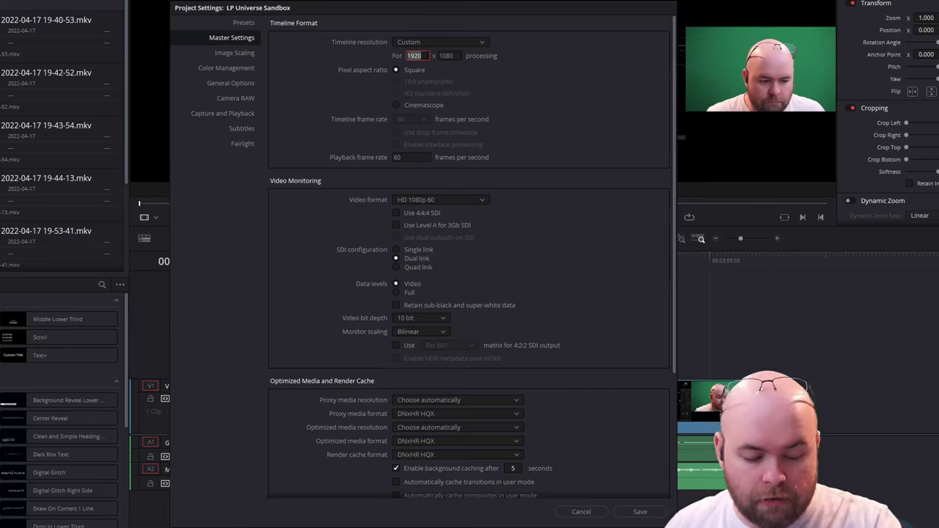
type("2560")
key("Tab")
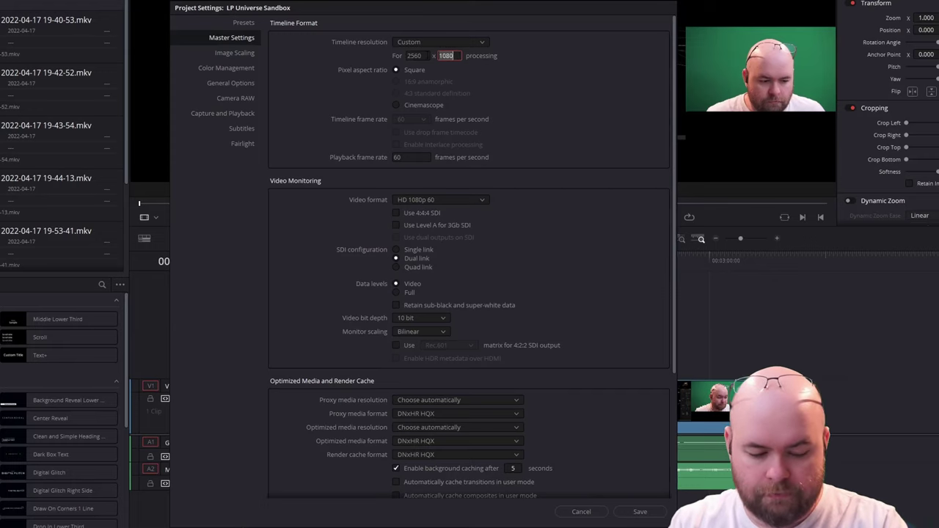
type("1440")
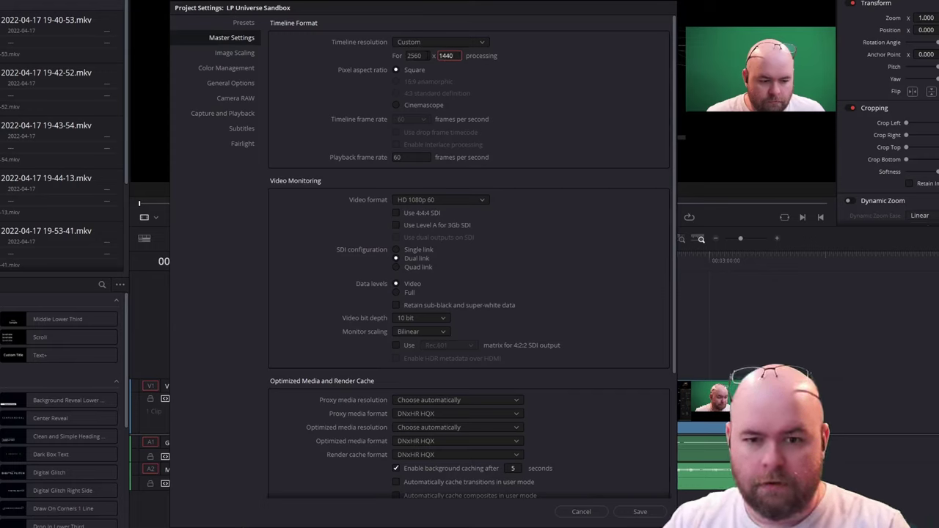
left_click(641, 512)
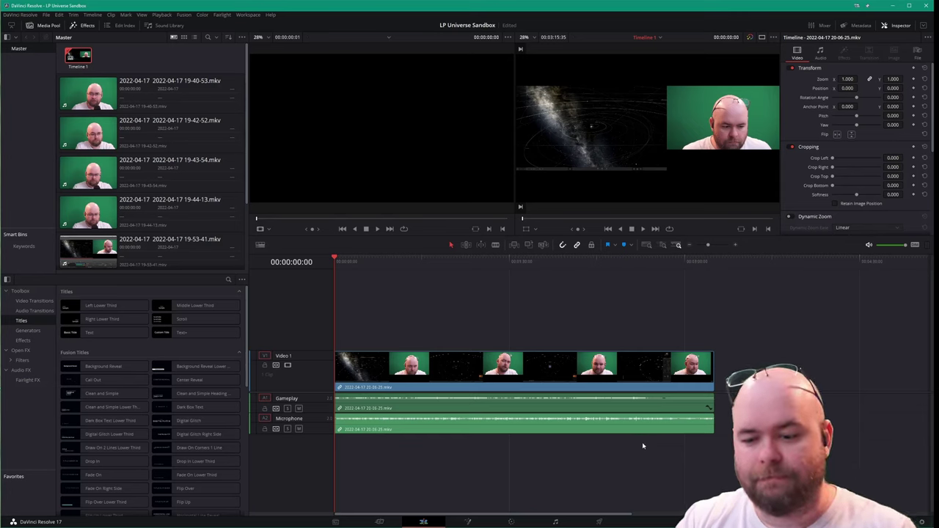
- Add a second video track above V1 and name it Camera
right_click(286, 365)
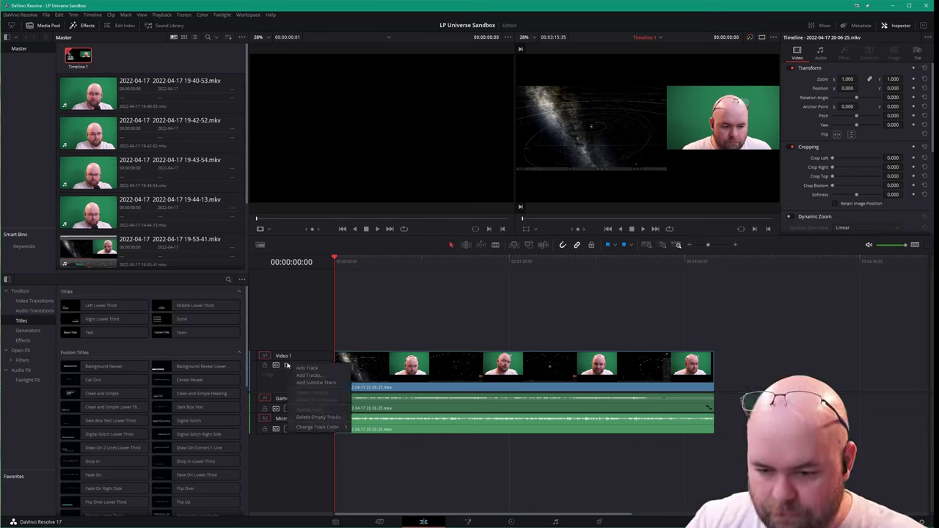
left_click(292, 323)
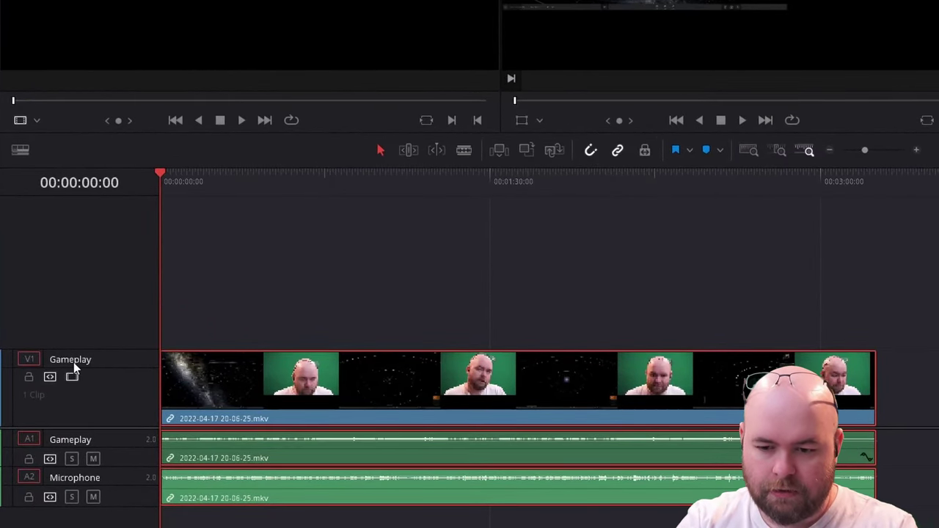
right_click(48, 314)
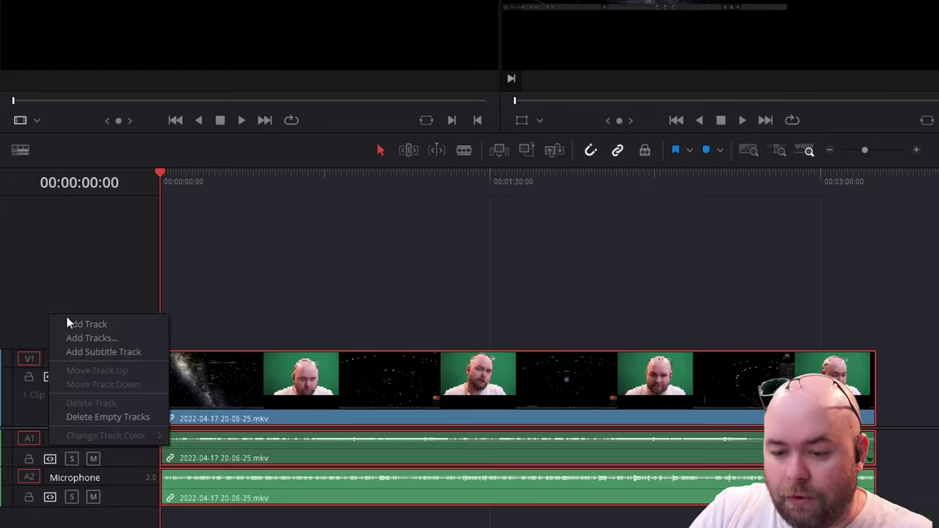
key("Escape")
right_click(67, 316)
left_click(82, 324)
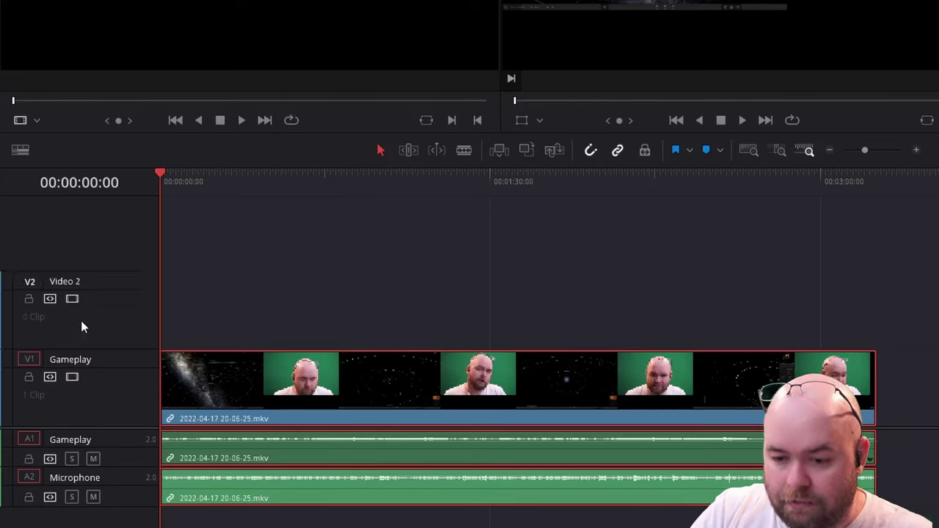
double_click(77, 284)
type("Camera")
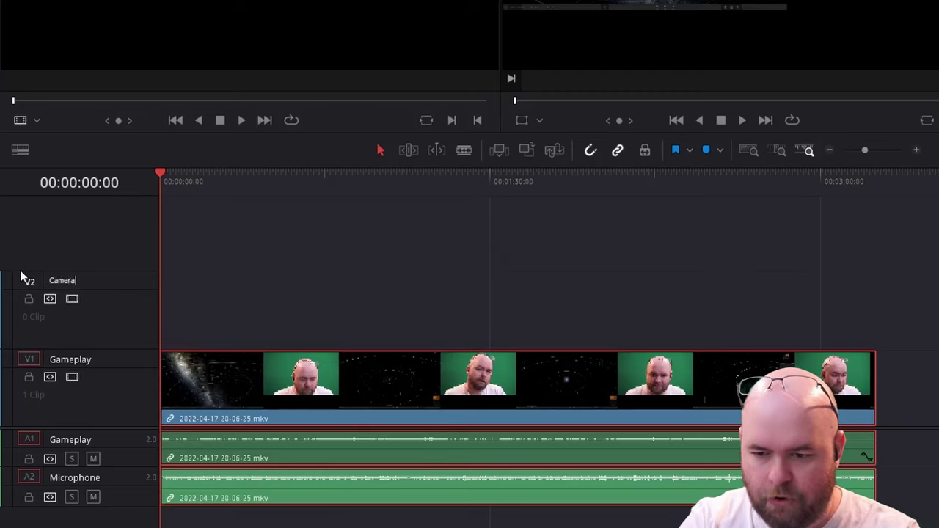
key("Return")
- Add a third video track above Camera and name it Effects
right_click(90, 226)
left_click(121, 241)
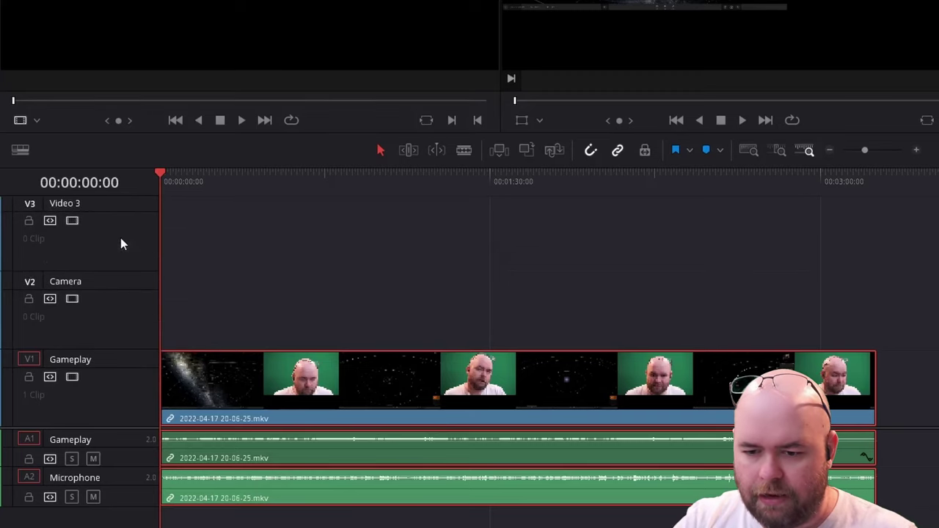
double_click(64, 202)
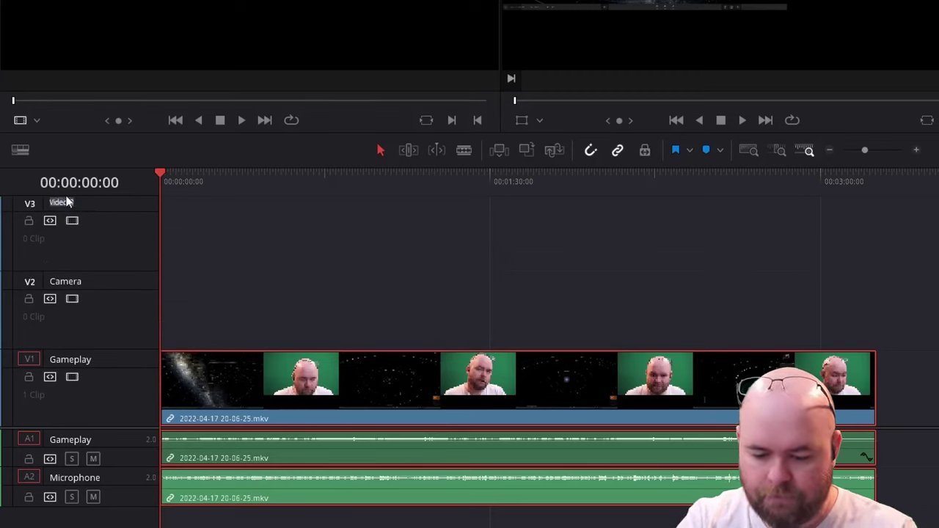
type("Effect")
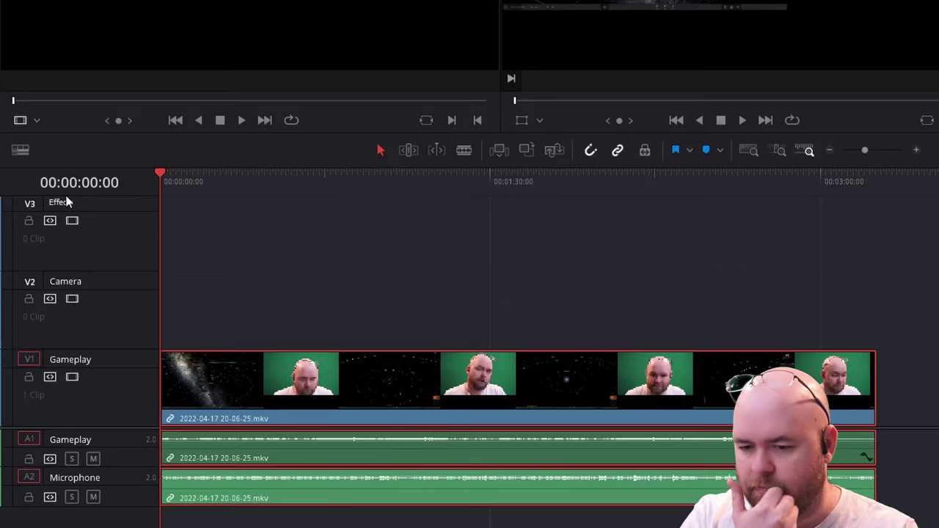
type("s")
key("Return")
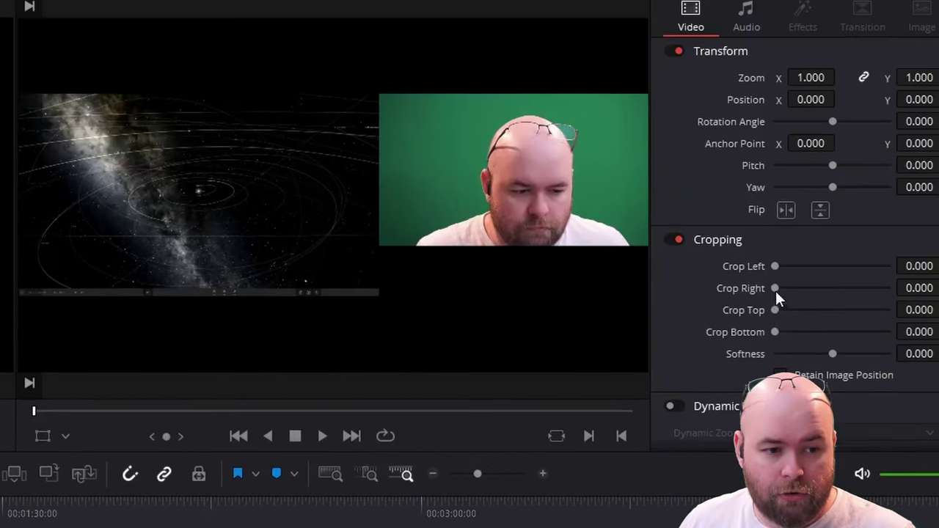
- Crop the gameplay clip's right side, trying Crop Right values of 1080 and 1036
left_click_drag(680, 371, 656, 370)
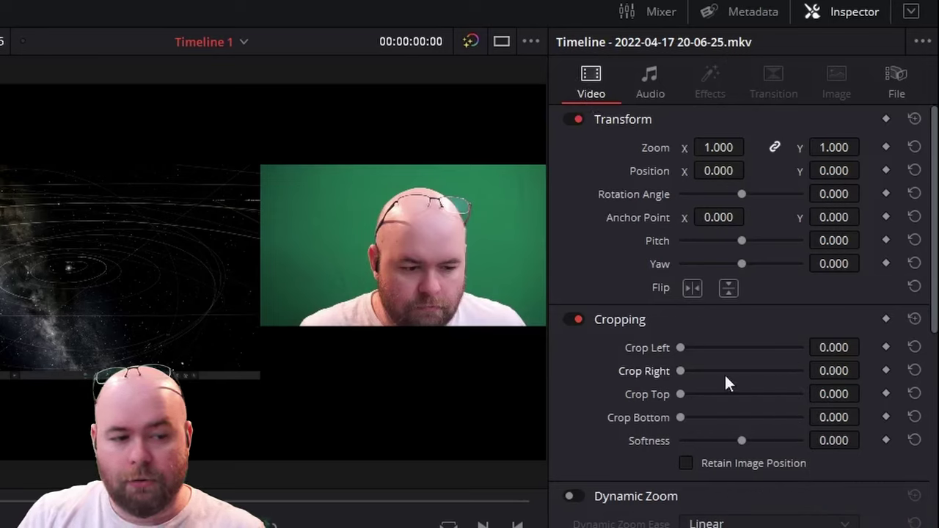
left_click_drag(680, 371, 731, 384)
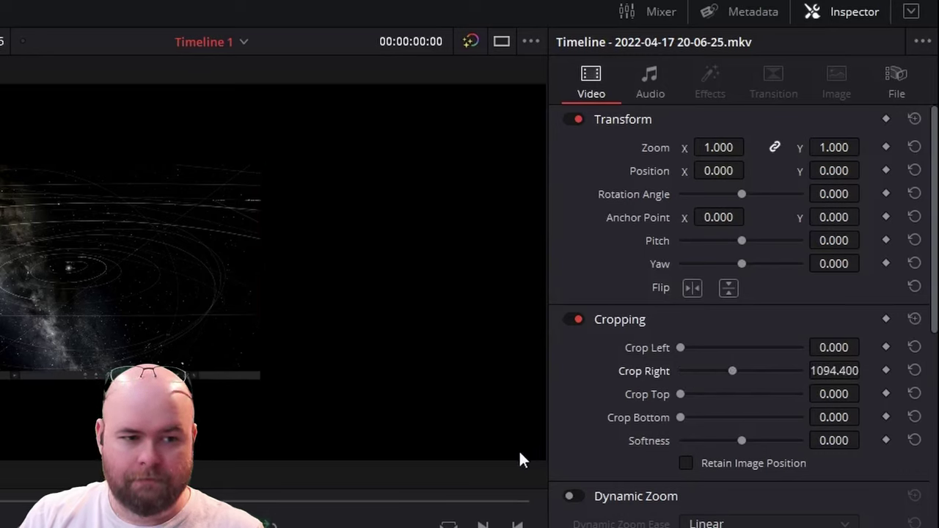
left_click(821, 371)
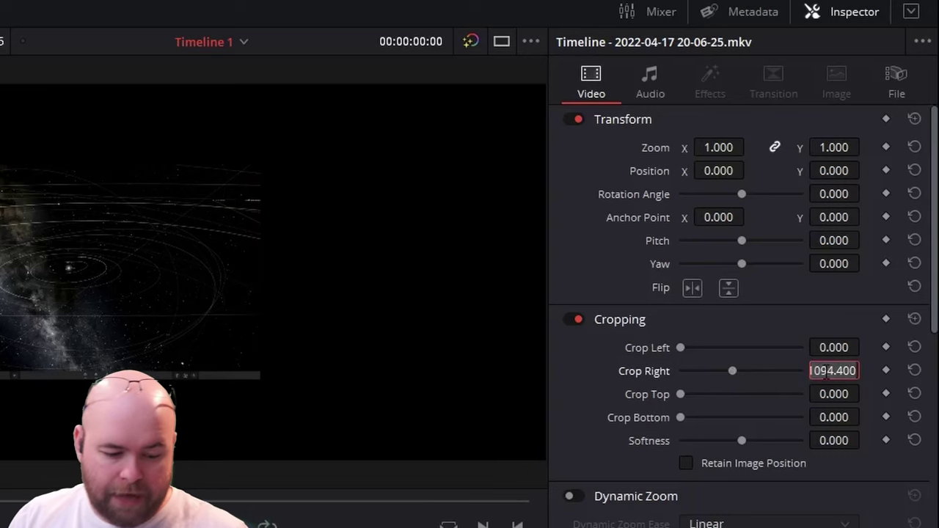
type("1080")
key("Return")
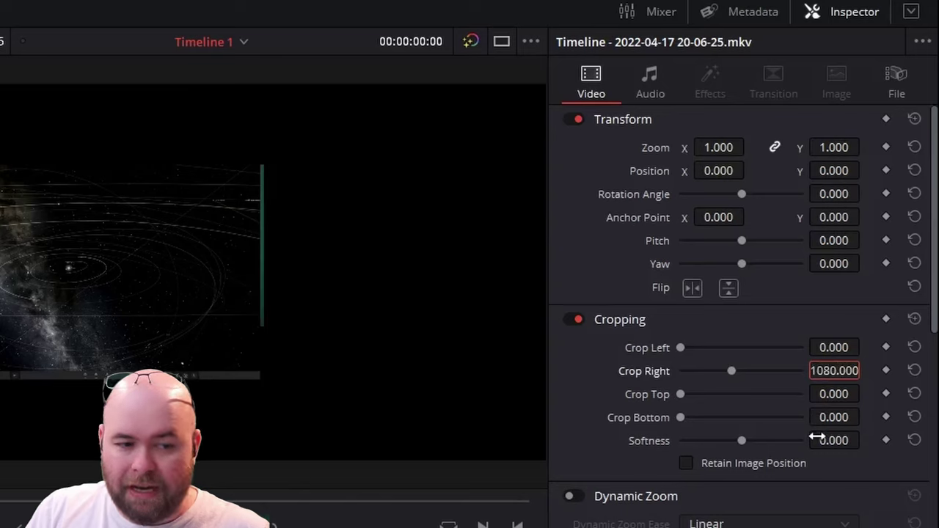
left_click(835, 370)
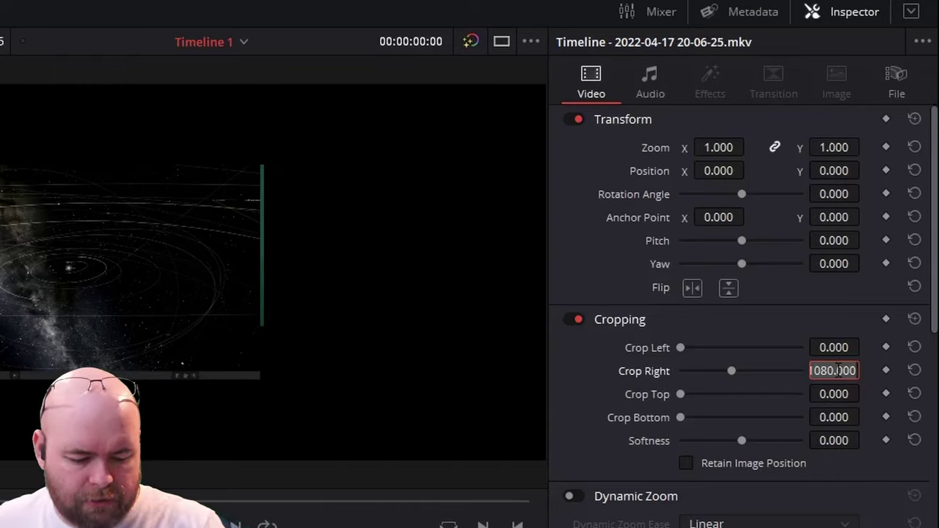
type("103")
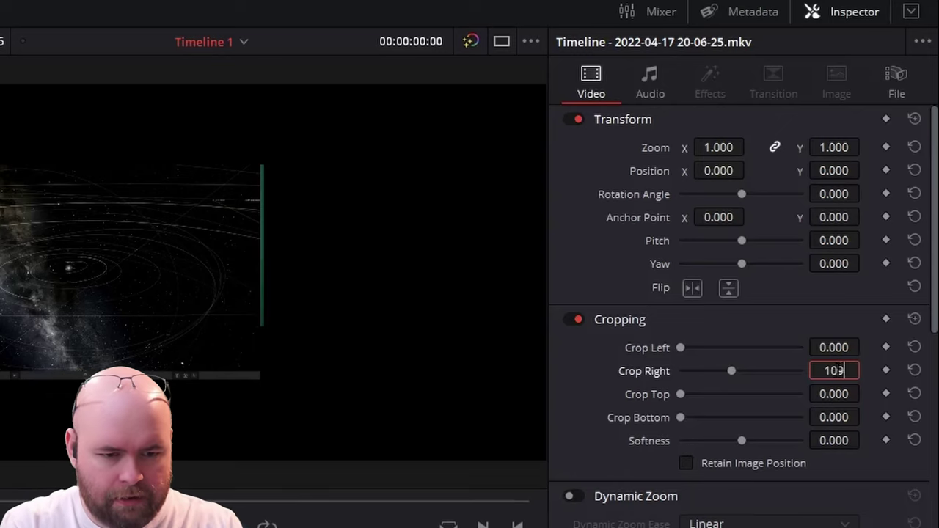
type("6")
key("Return")
left_click(835, 371)
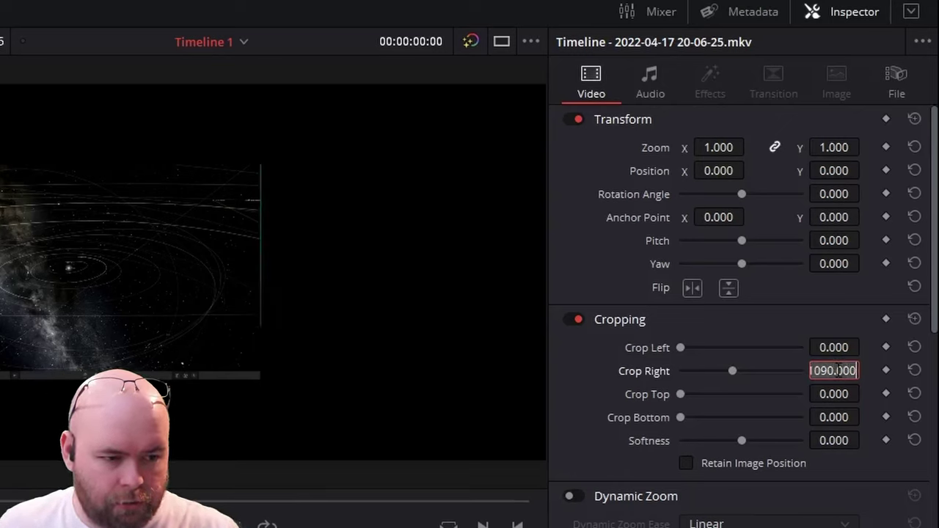
type("1036")
key("Return")
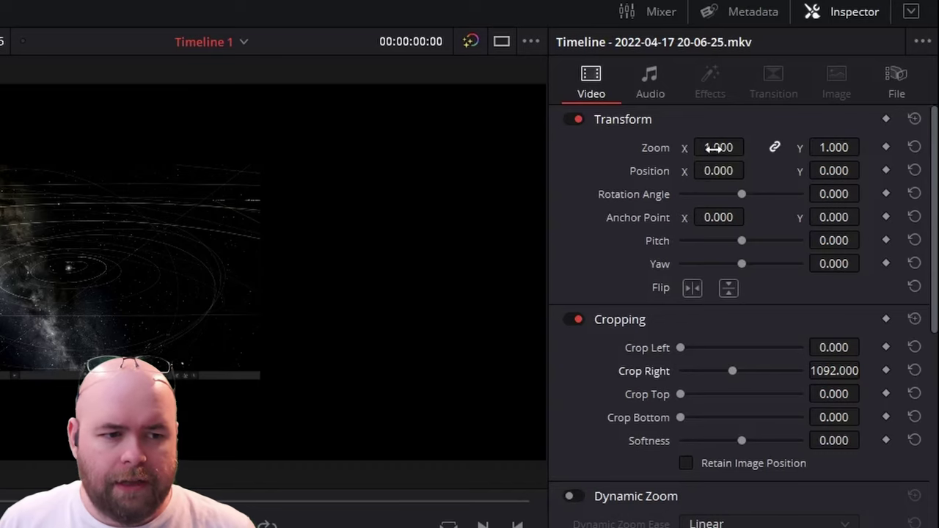
- Zoom the gameplay image to 1.750 and set Crop Right to 1093
left_click_drag(718, 148, 750, 146)
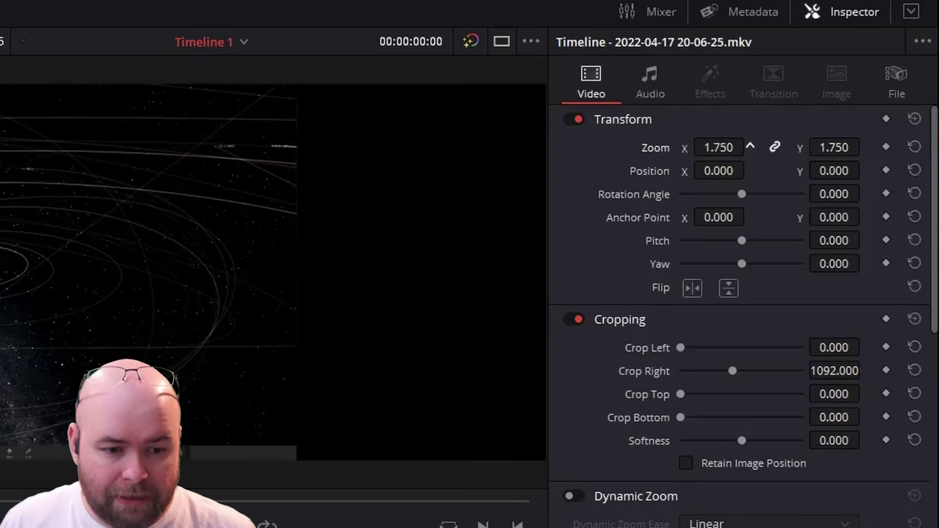
left_click(822, 371)
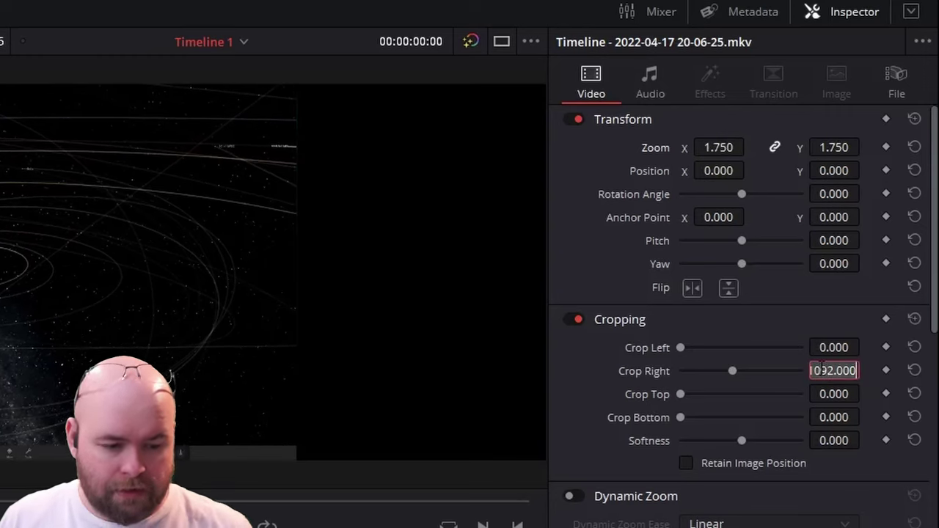
type("1093")
key("Return")
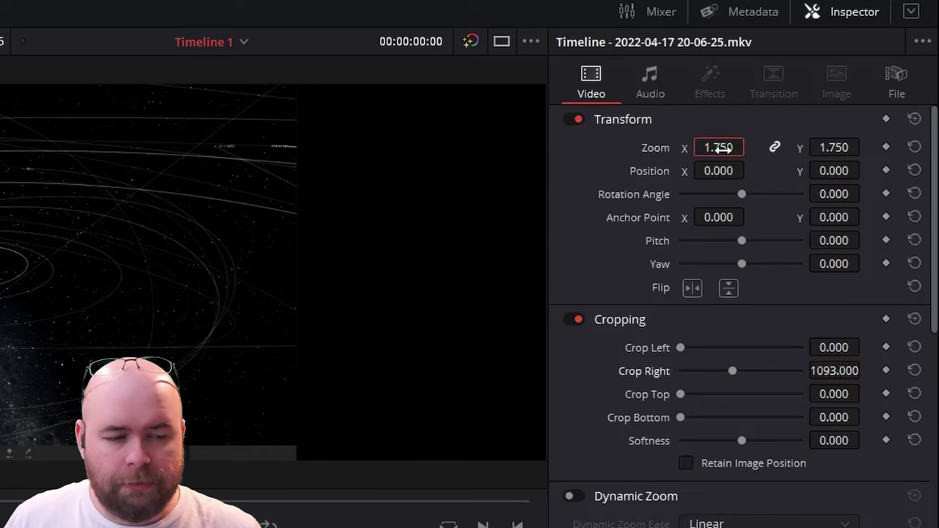
- Shift the gameplay image horizontally to Position X about 956
left_click_drag(719, 170, 742, 153)
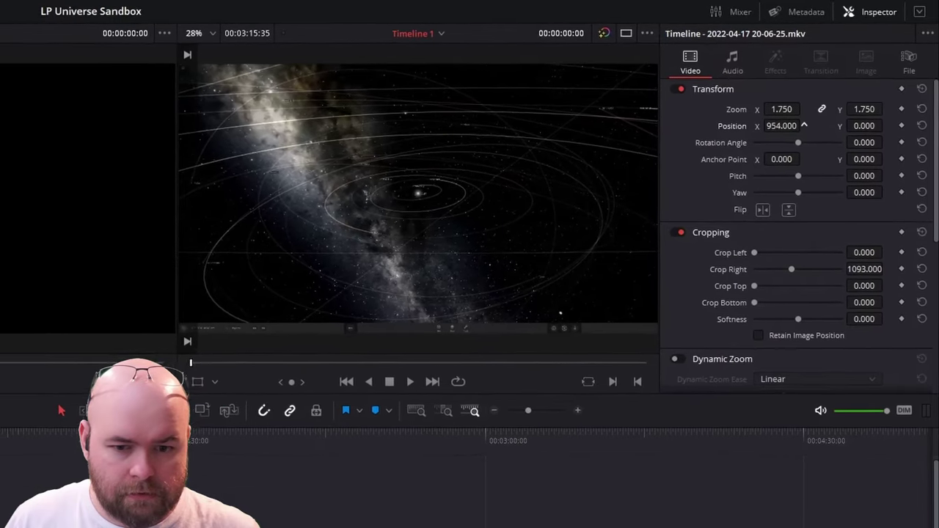
left_click_drag(785, 125, 785, 126)
left_click_drag(820, 98, 829, 90)
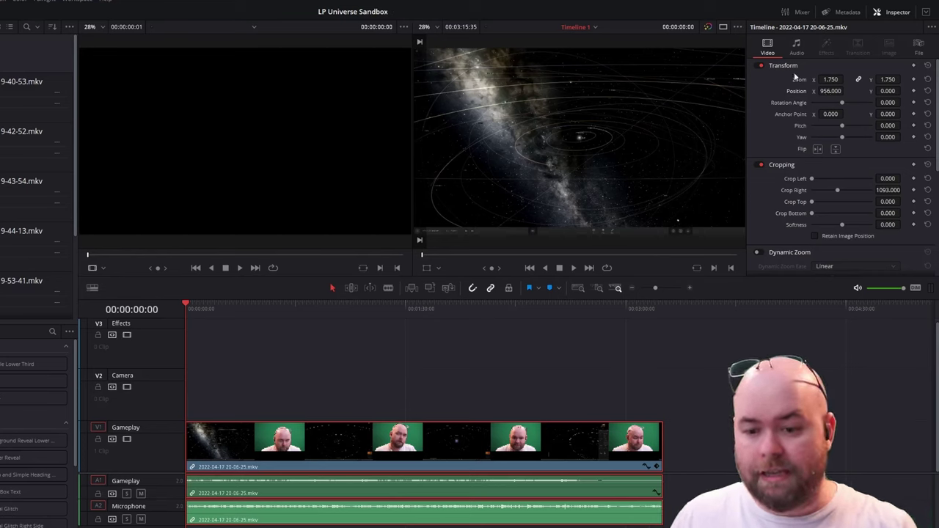
left_click(573, 269)
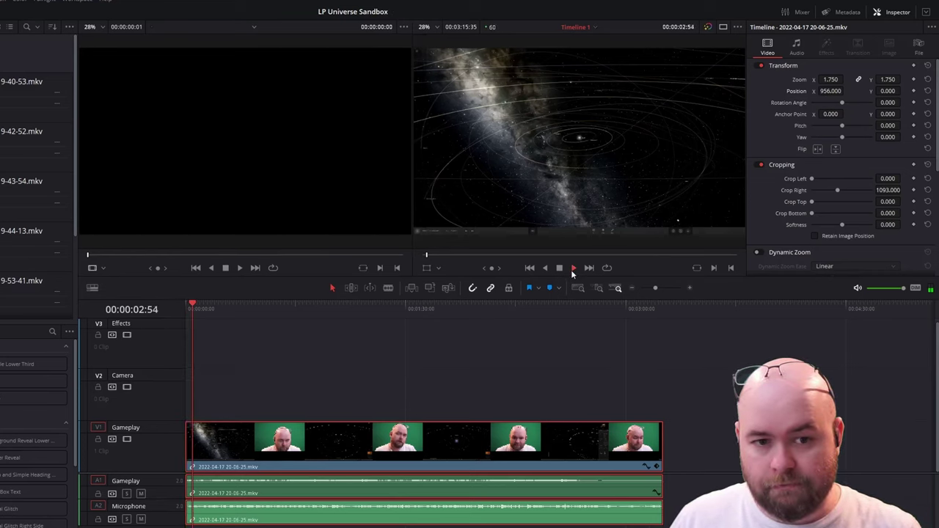
left_click(559, 268)
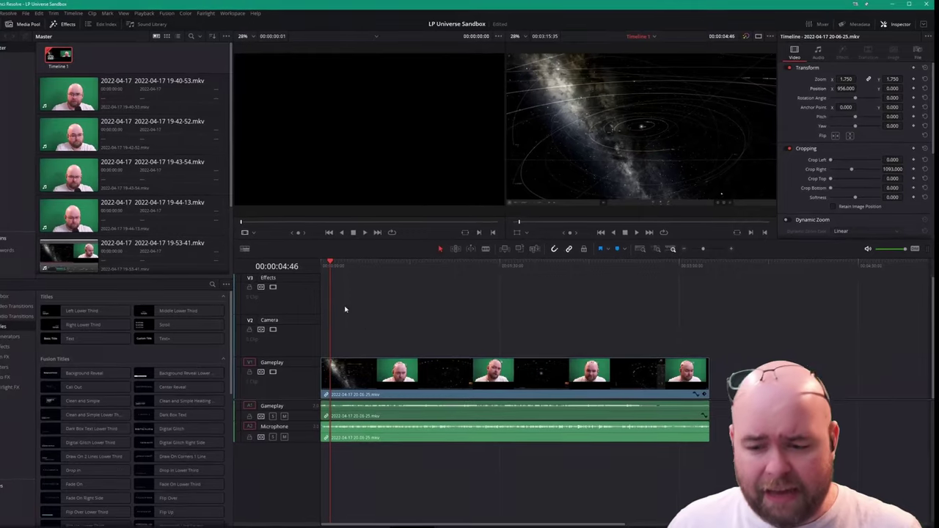
left_click_drag(89, 249, 346, 338)
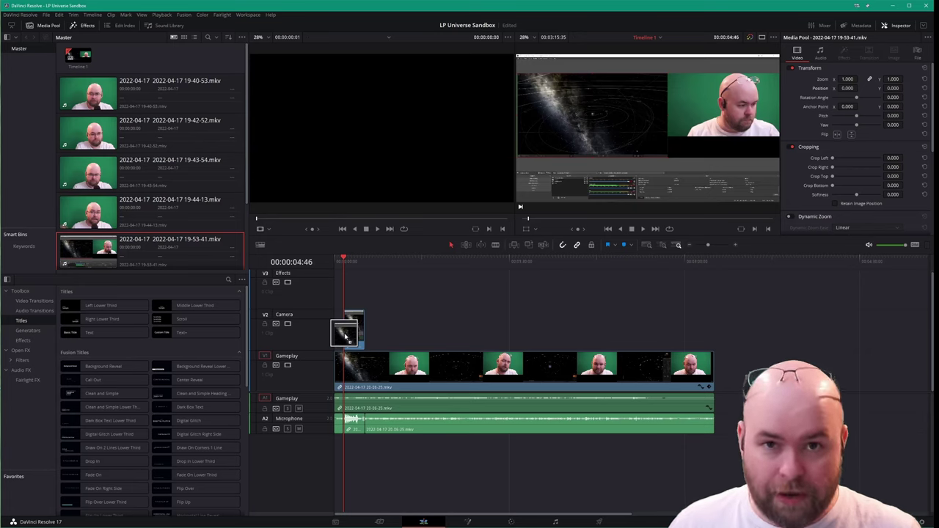
left_click_drag(345, 335, 350, 448)
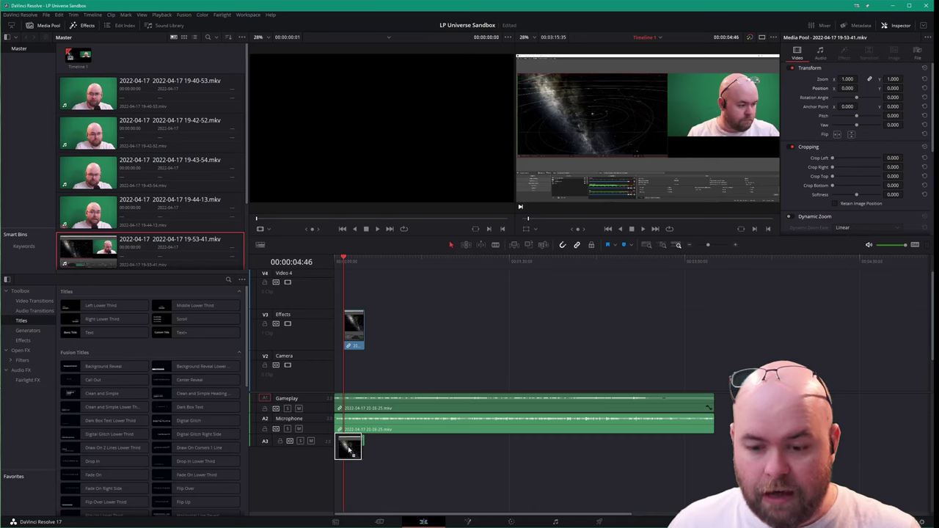
left_click_drag(350, 449, 348, 448)
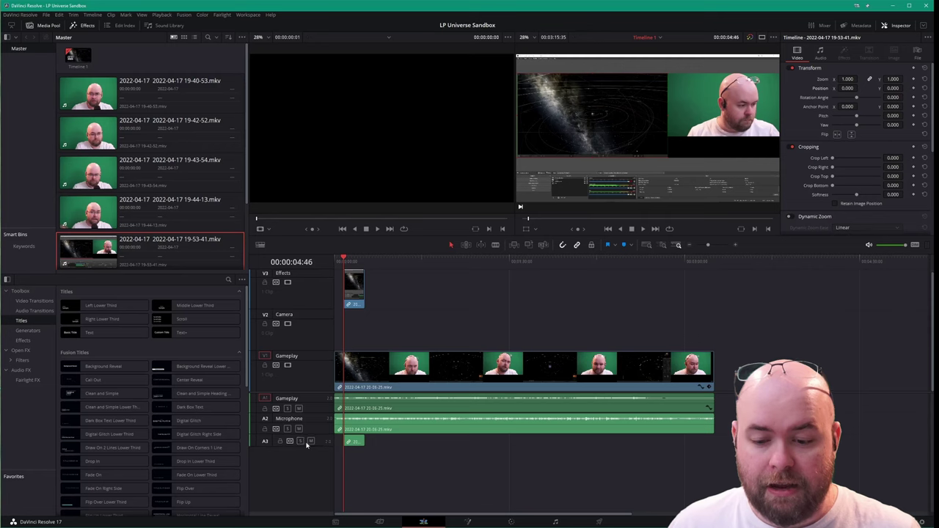
- Unlink the new clip's audio and delete the extra A3 audio track
right_click(361, 299)
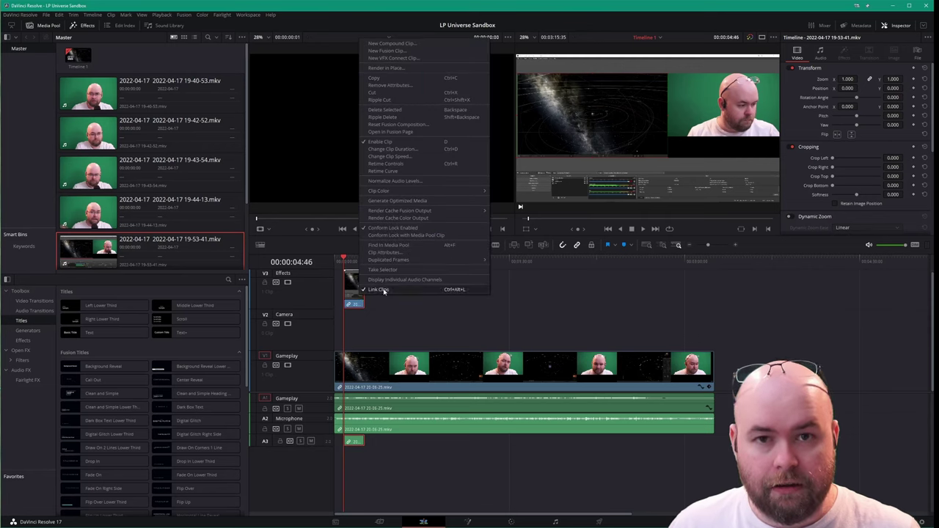
left_click(379, 290)
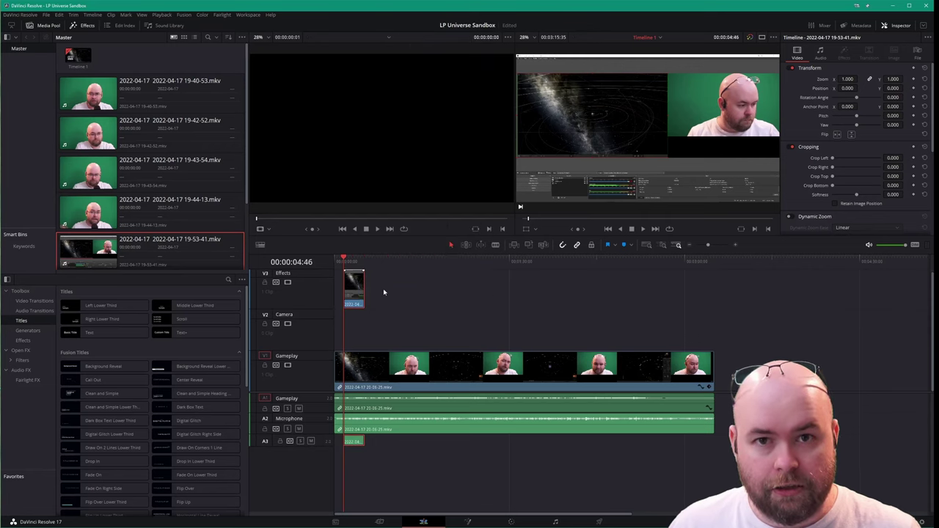
right_click(323, 444)
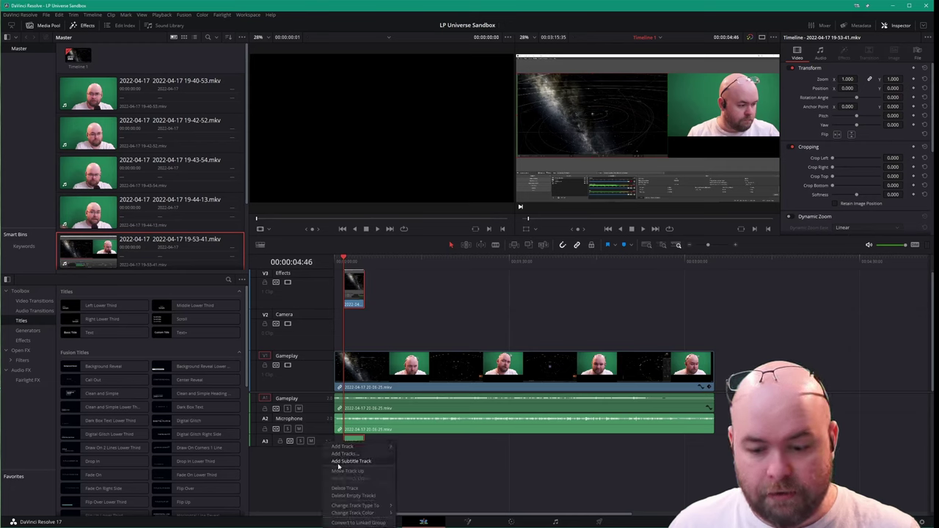
left_click(340, 488)
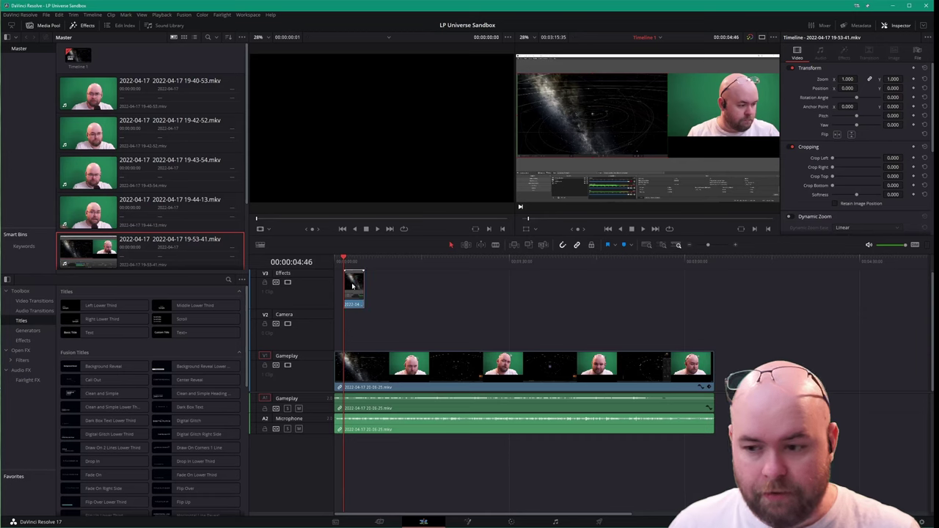
scroll(238, 232, "down", 2)
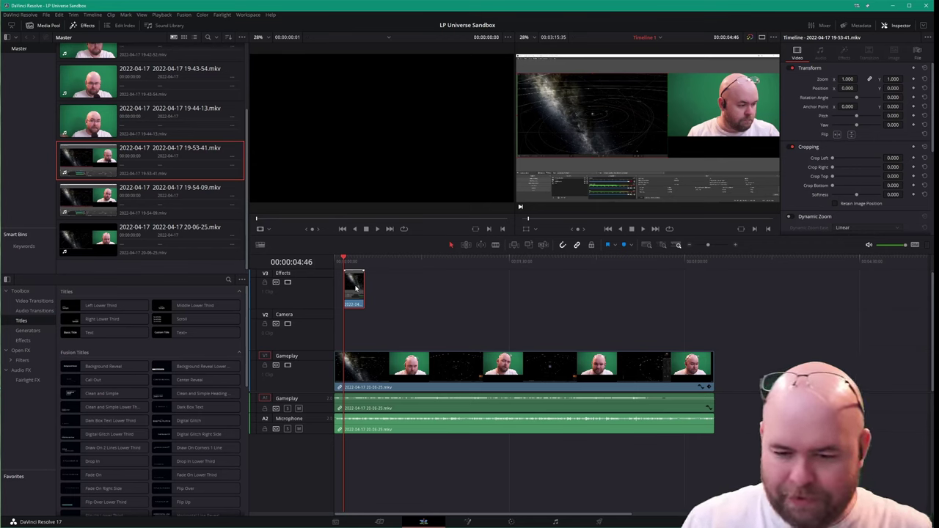
- Replace the Effects-track clip with the 20-06-25 clip at the timeline start and unlink its audio
key("Delete")
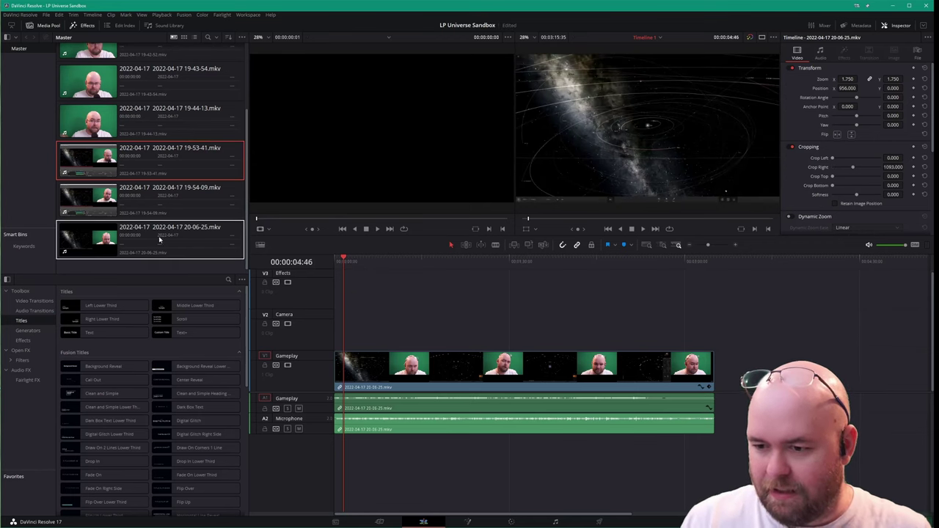
left_click_drag(159, 240, 348, 451)
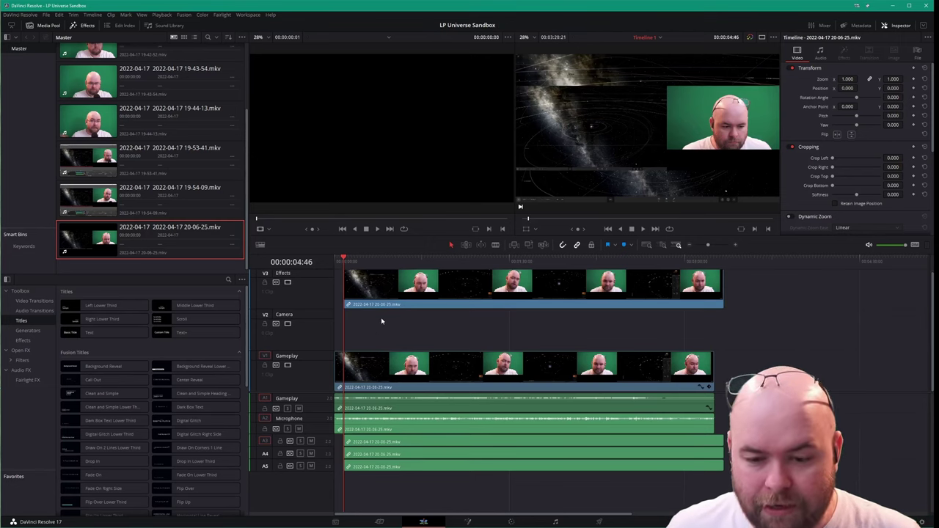
left_click_drag(400, 290, 391, 290)
left_click(404, 326)
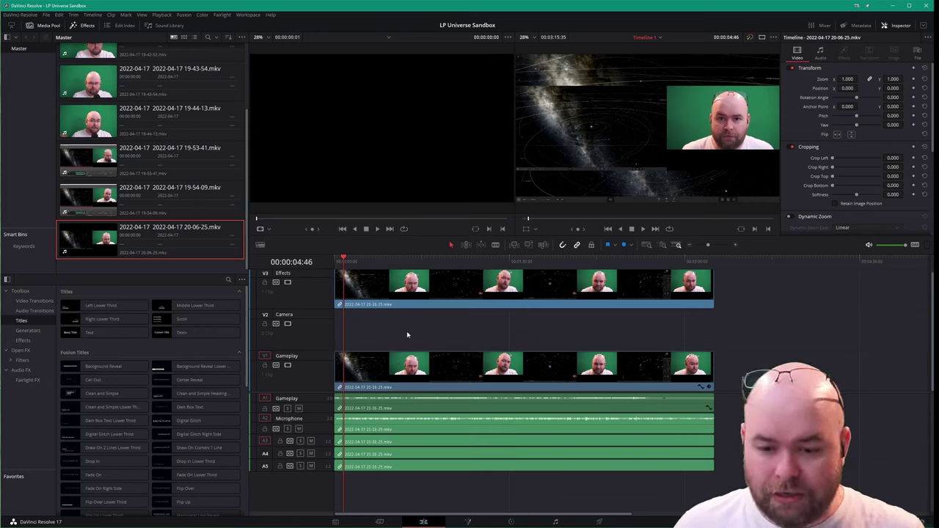
right_click(400, 299)
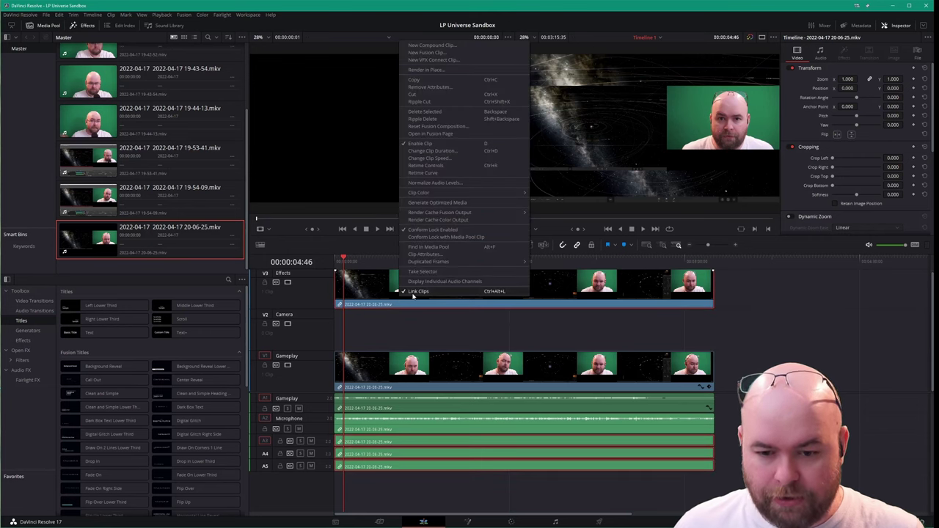
left_click(411, 292)
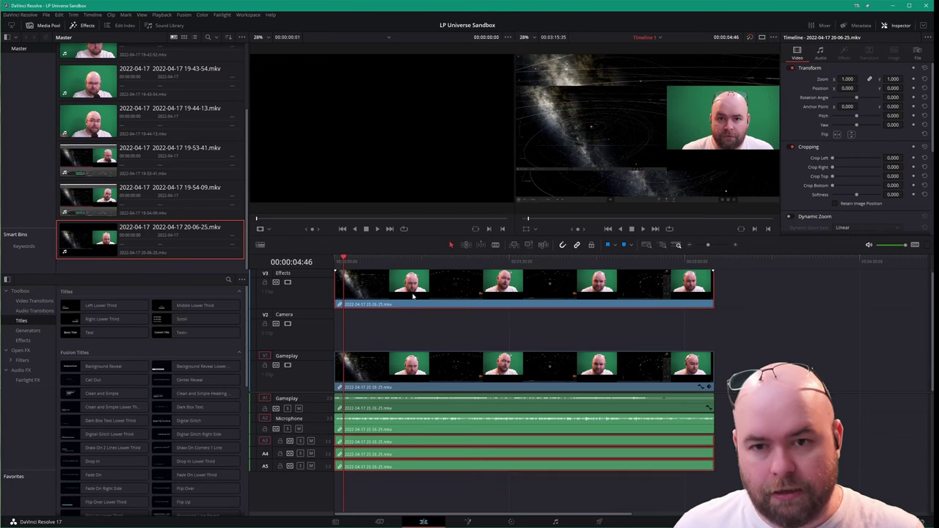
- Delete the extra empty audio tracks, including A4 and A3
right_click(322, 443)
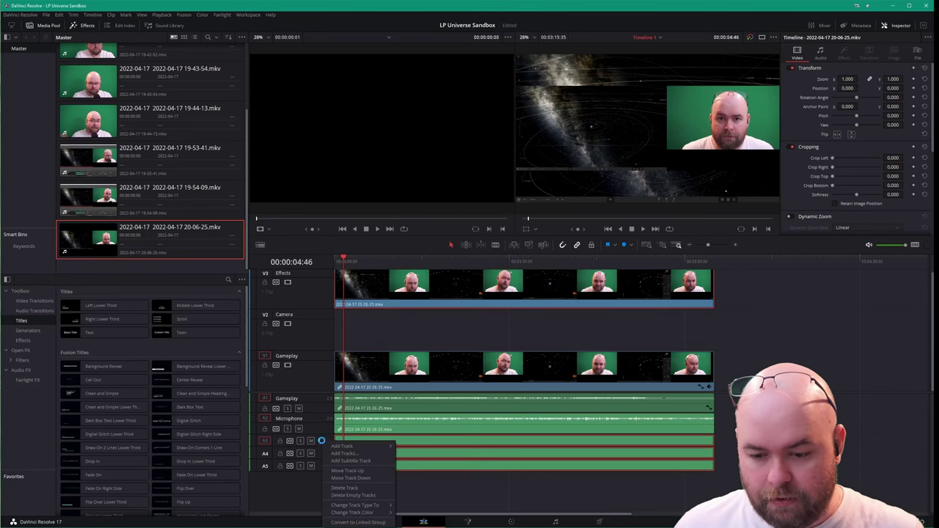
left_click(355, 488)
right_click(323, 440)
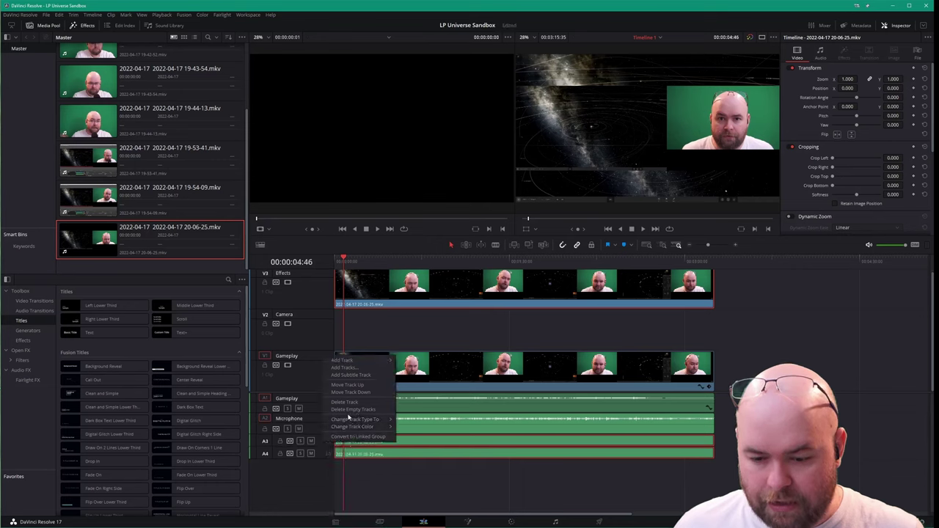
left_click(343, 402)
right_click(325, 441)
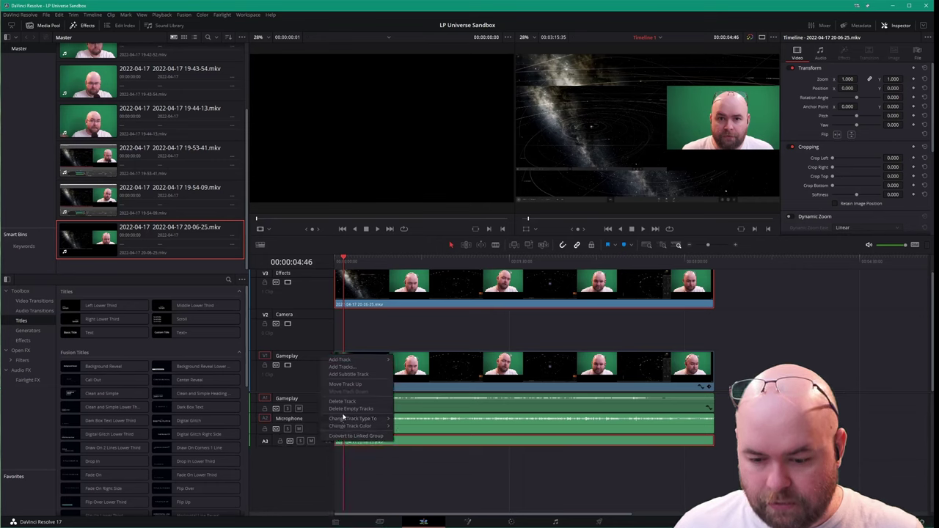
left_click(343, 401)
- Move the 20-06-25 copy from V3 Effects down to V2 Camera and select only it
left_click_drag(397, 278, 390, 325)
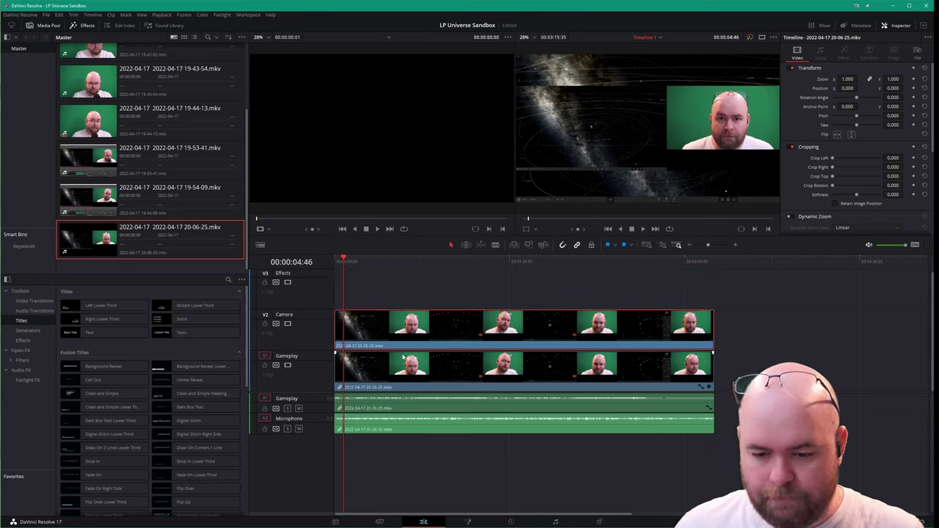
left_click(403, 376)
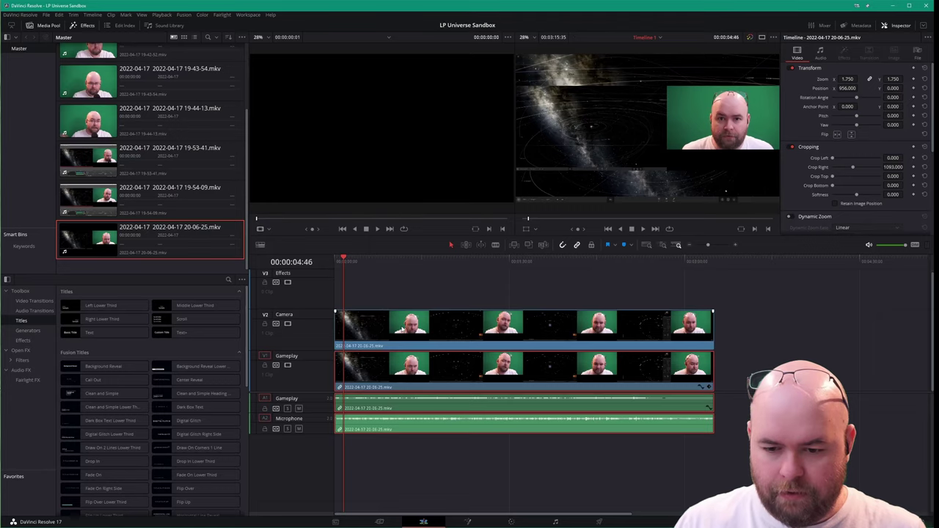
key("ctrl+a")
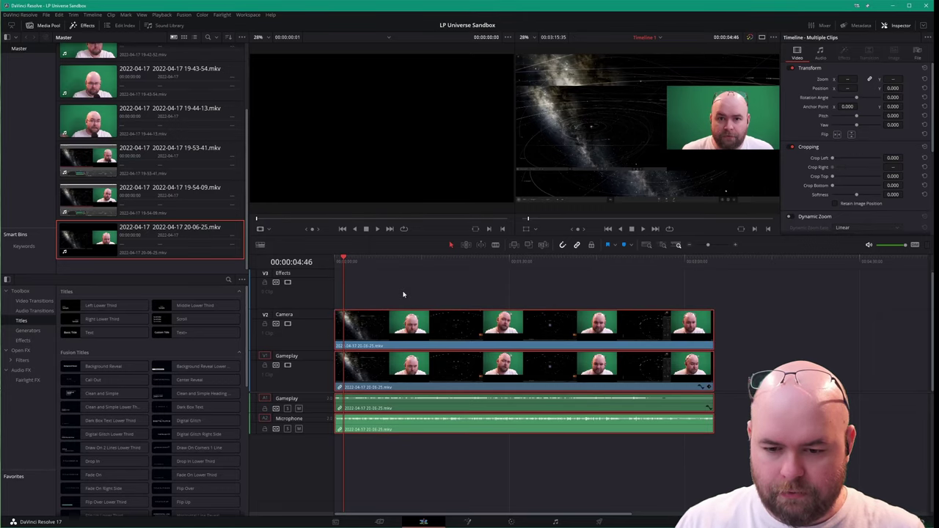
left_click(402, 328)
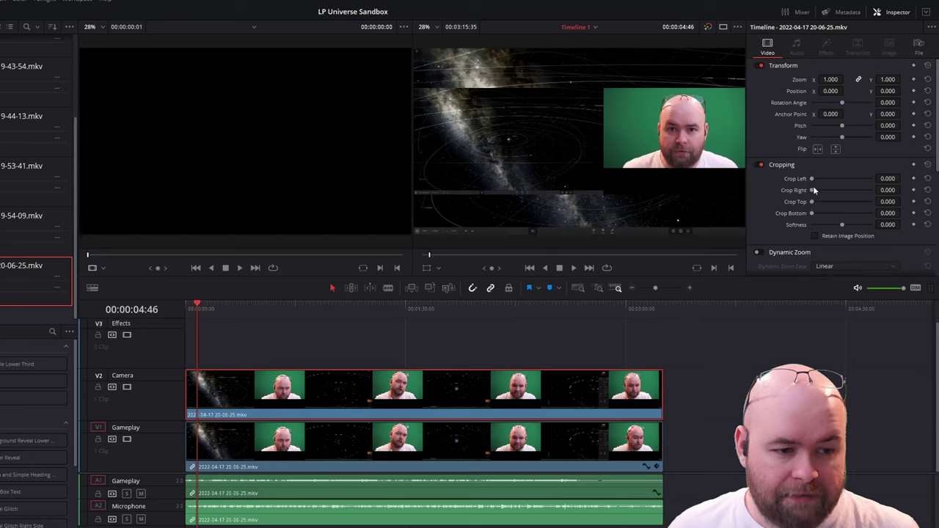
- Crop the camera clip's left side, trying 2560 and 1920, then easing it to about 1407
left_click_drag(813, 179, 837, 179)
left_click(877, 178)
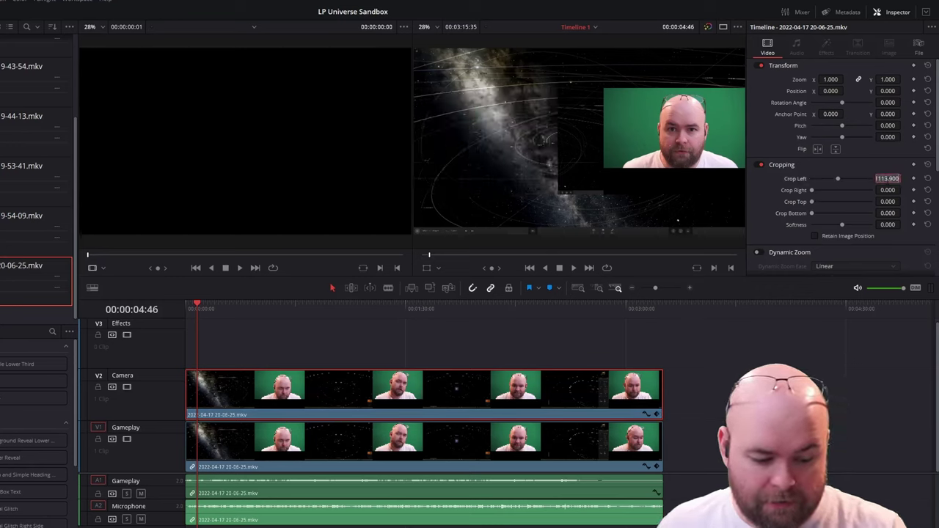
type("2560")
key("Return")
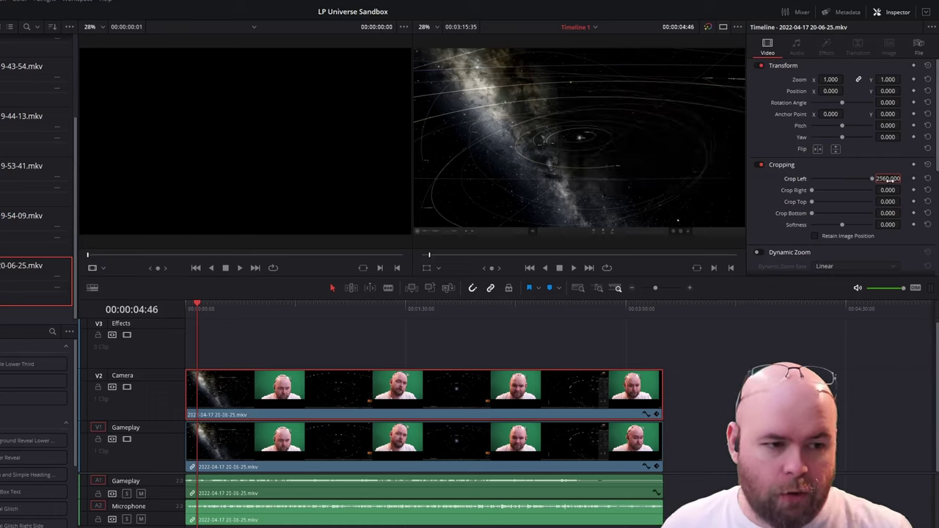
left_click(877, 178)
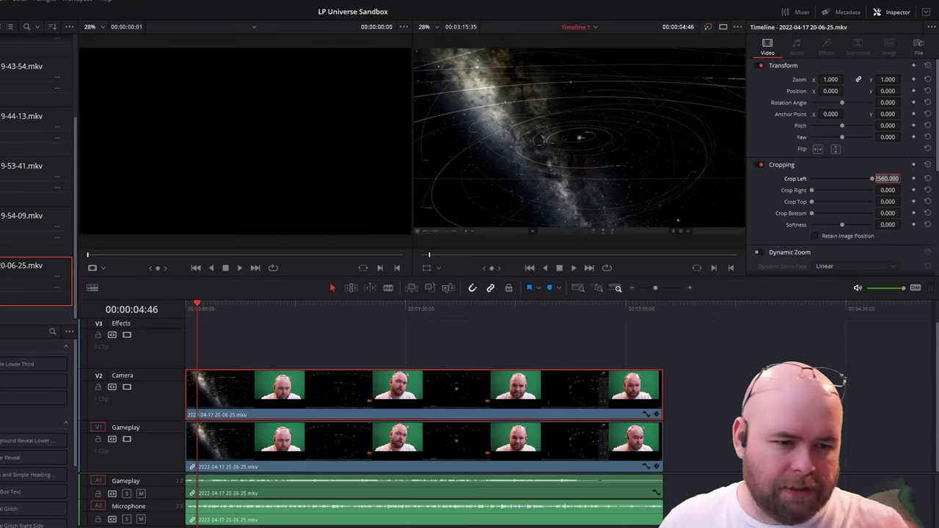
type("1920")
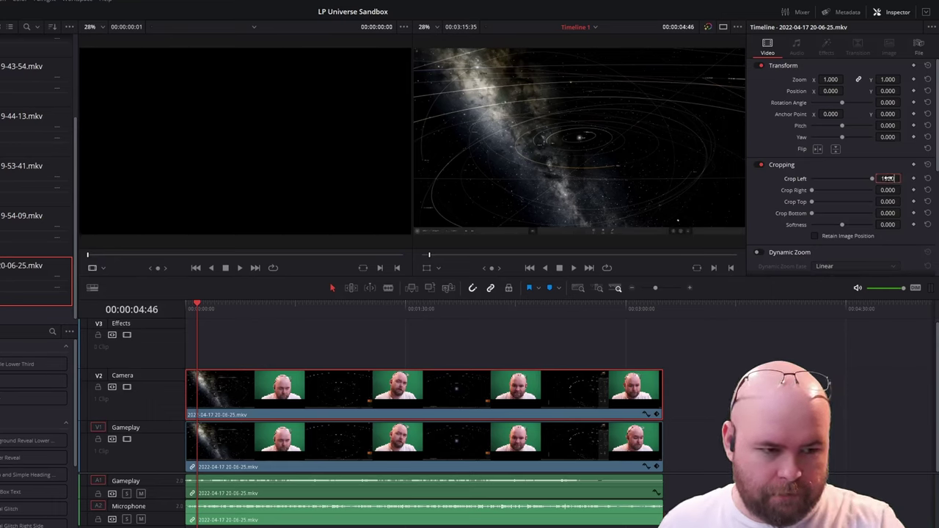
key("Return")
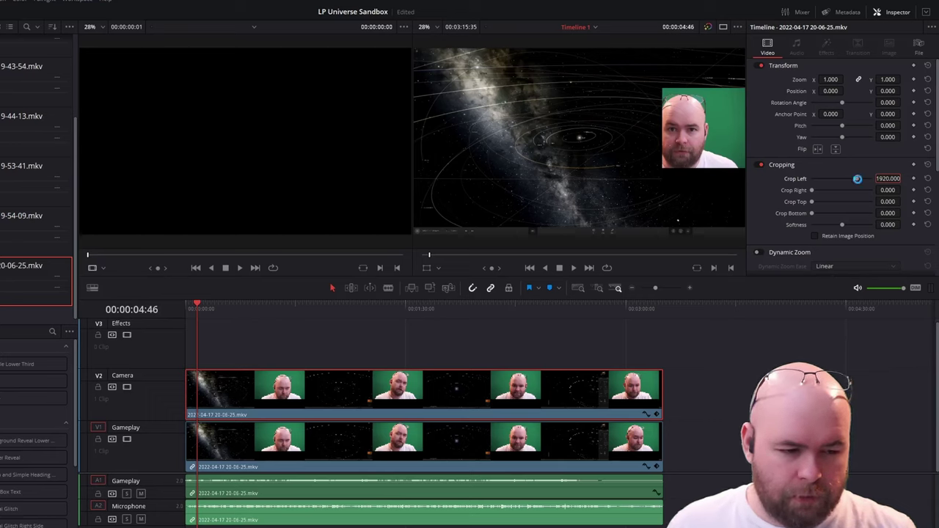
left_click_drag(857, 179, 844, 180)
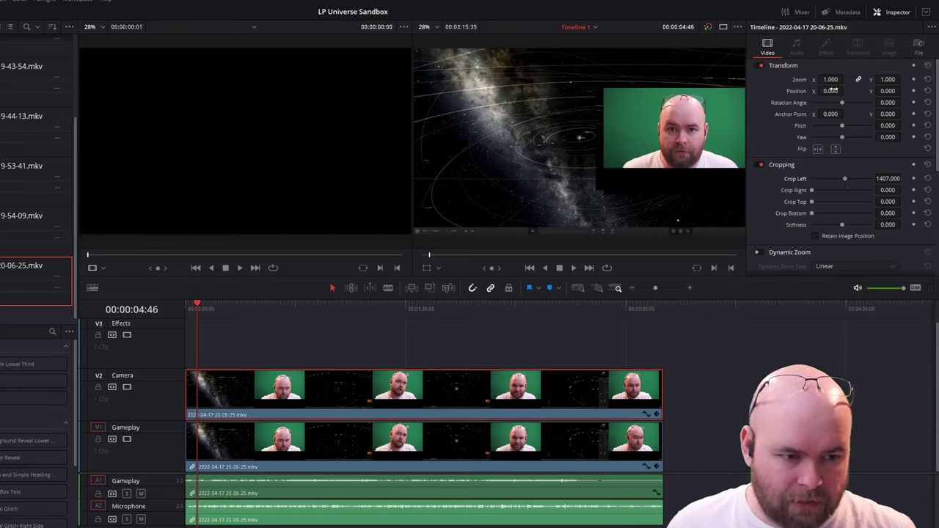
- Set the camera clip's Crop Left to 1563.4 and, after resetting zoom to 1, raise it to 1.75
left_click_drag(830, 79, 906, 79)
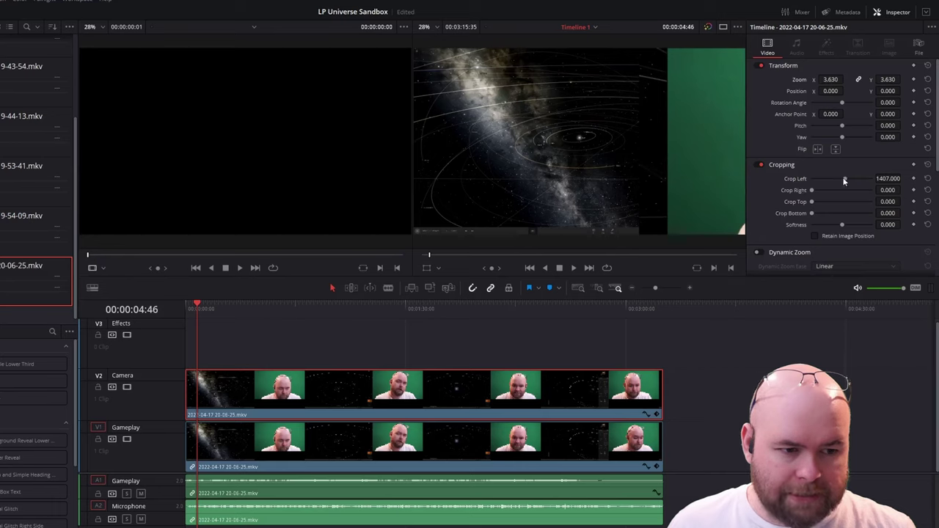
left_click_drag(845, 180, 849, 179)
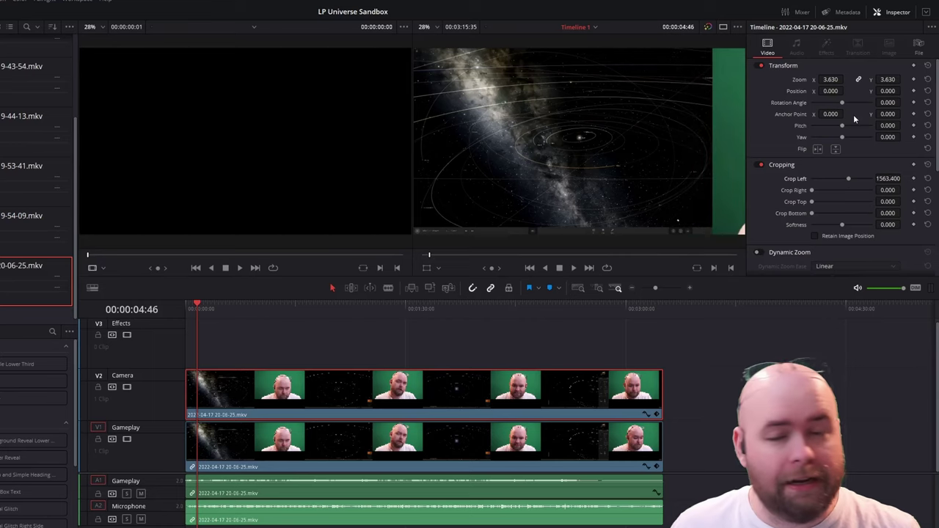
mouse_move(830, 79)
left_mouse_down()
mouse_move(763, 79)
mouse_move(846, 79)
left_mouse_up()
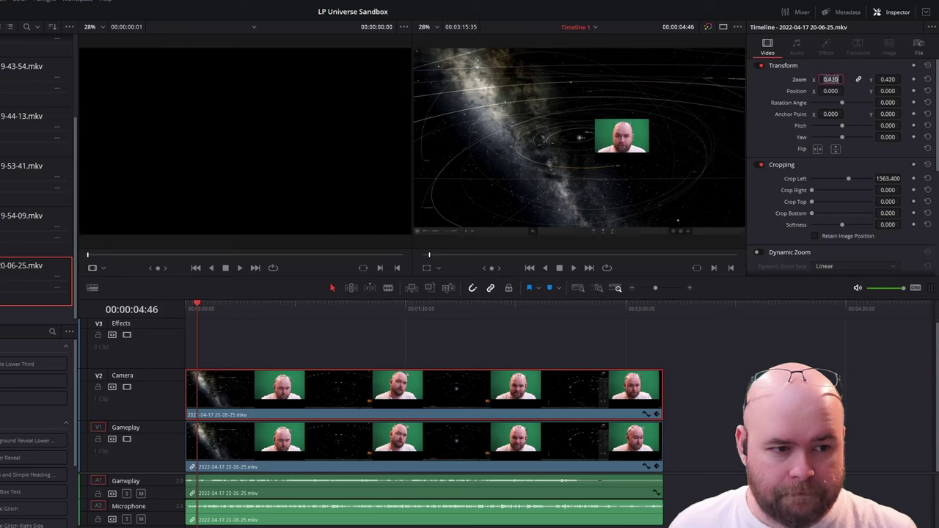
type("1")
key("Return")
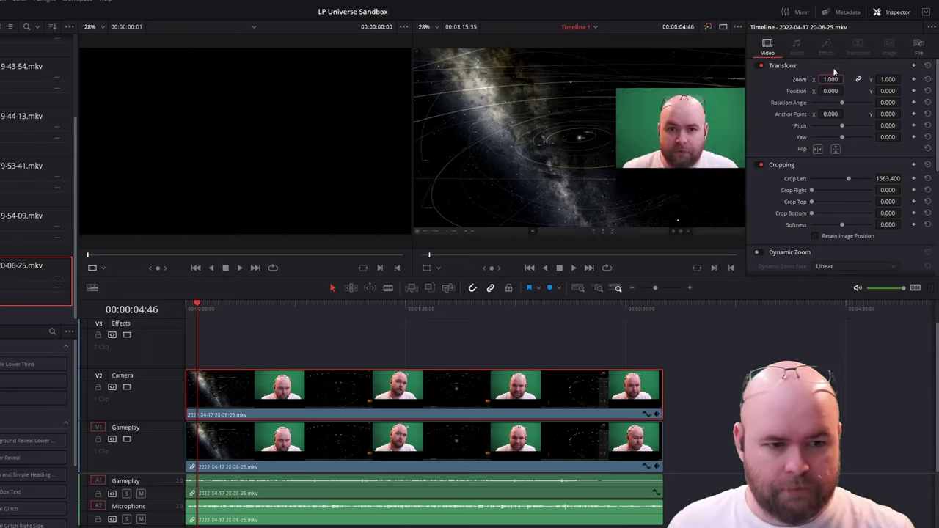
left_click_drag(830, 80, 850, 79)
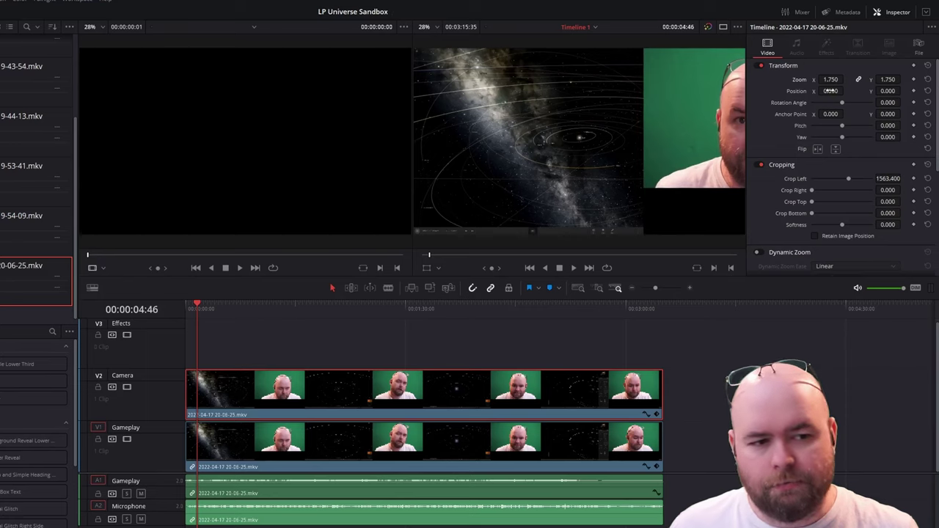
- Crop the webcam bottom to 207.282, zoom it to 0.780, and position it bottom-right at 283, -974
left_click_drag(830, 91, 803, 91)
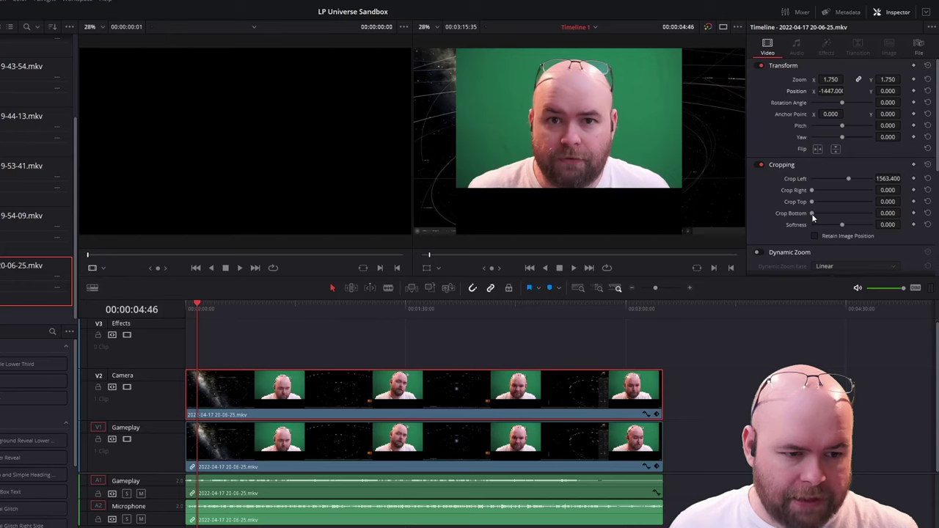
left_click_drag(813, 214, 827, 214)
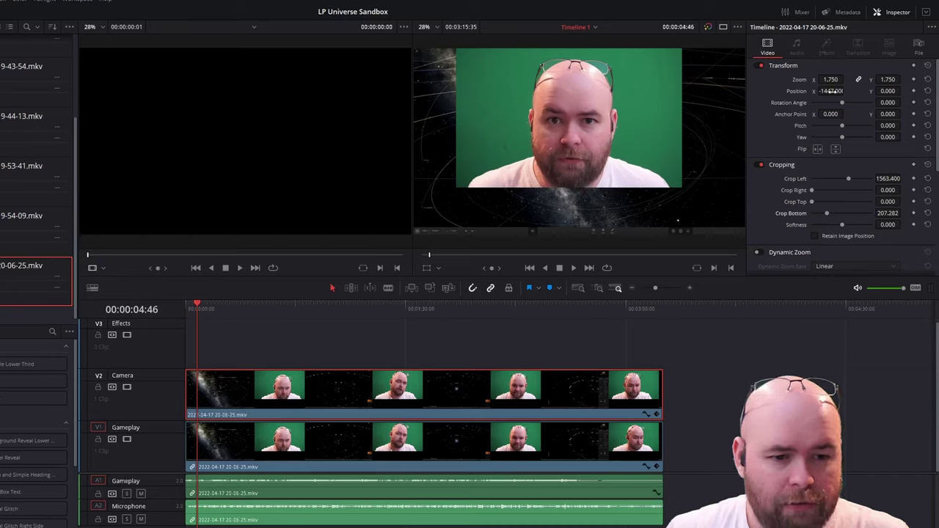
left_click_drag(831, 91, 848, 90)
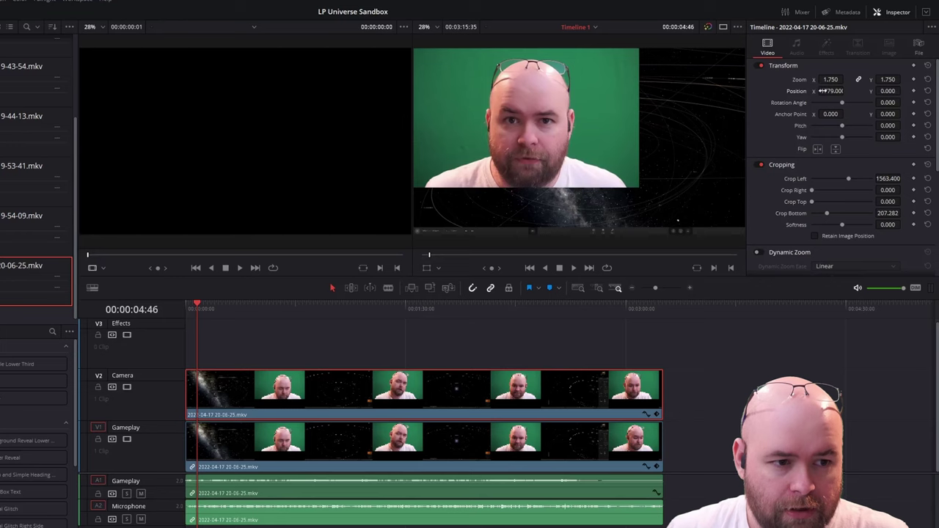
left_click_drag(823, 91, 907, 91)
left_click_drag(835, 79, 906, 91)
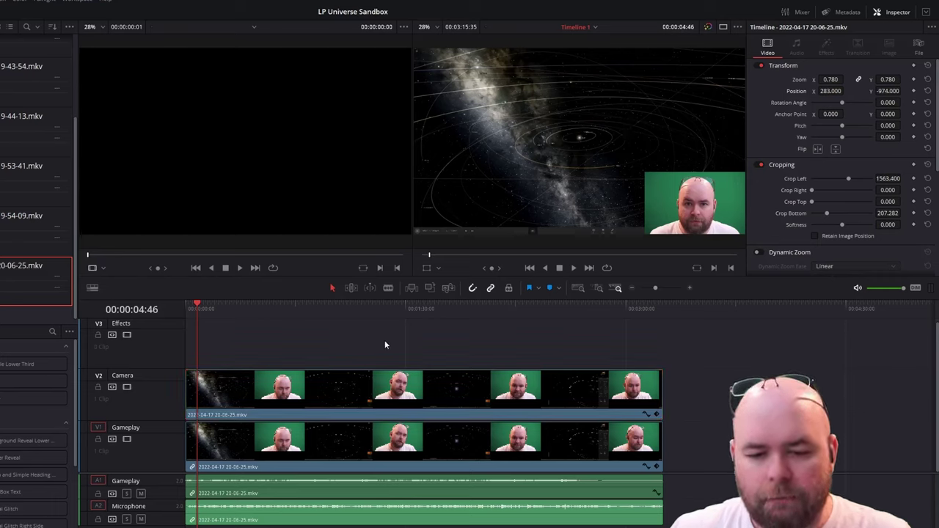
left_click(342, 425, "ctrl")
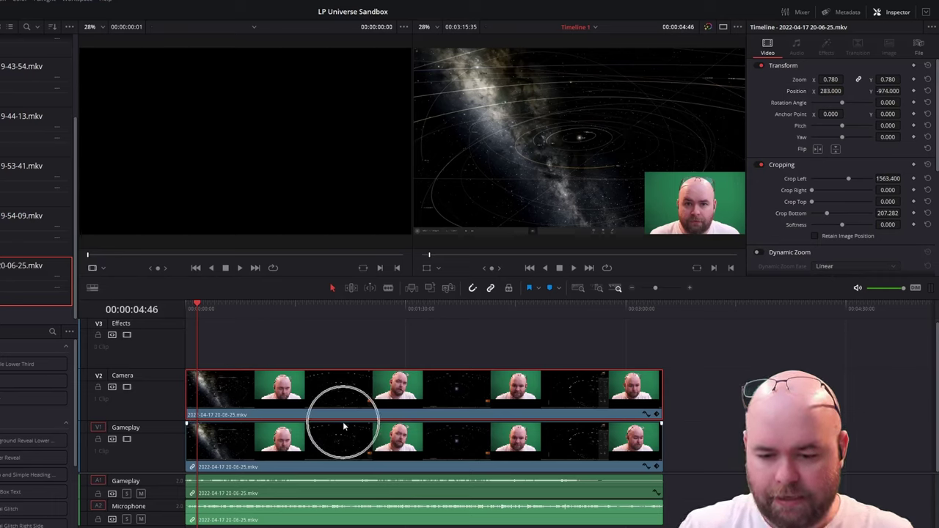
right_click(315, 387)
left_click(325, 378)
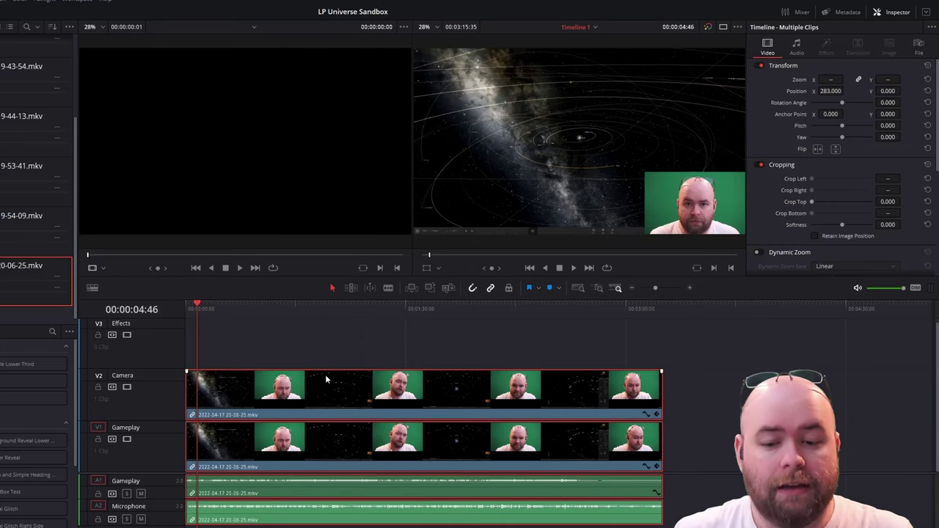
left_click_drag(325, 379, 369, 399)
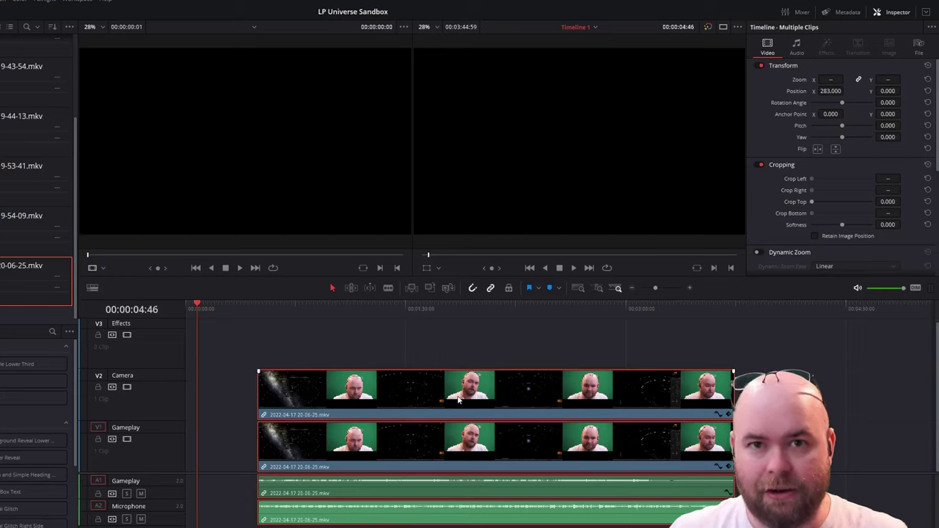
left_click_drag(427, 399, 345, 398)
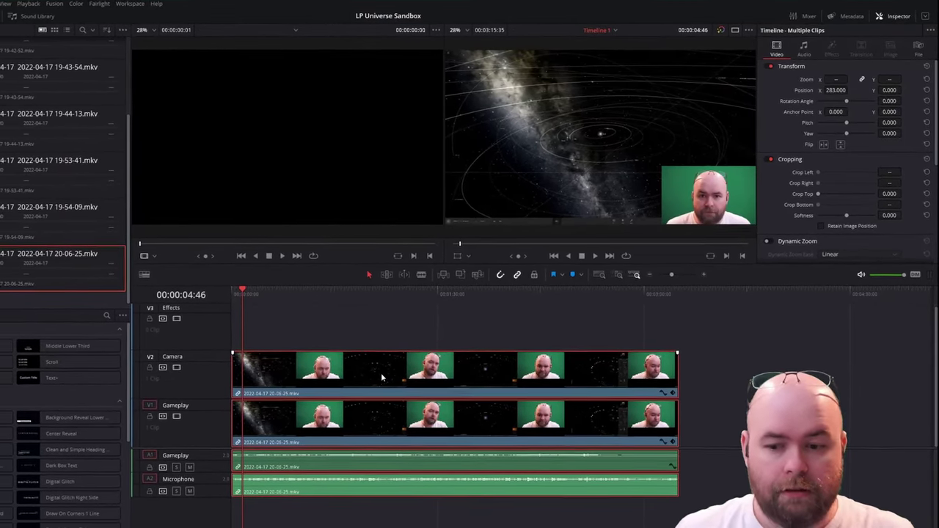
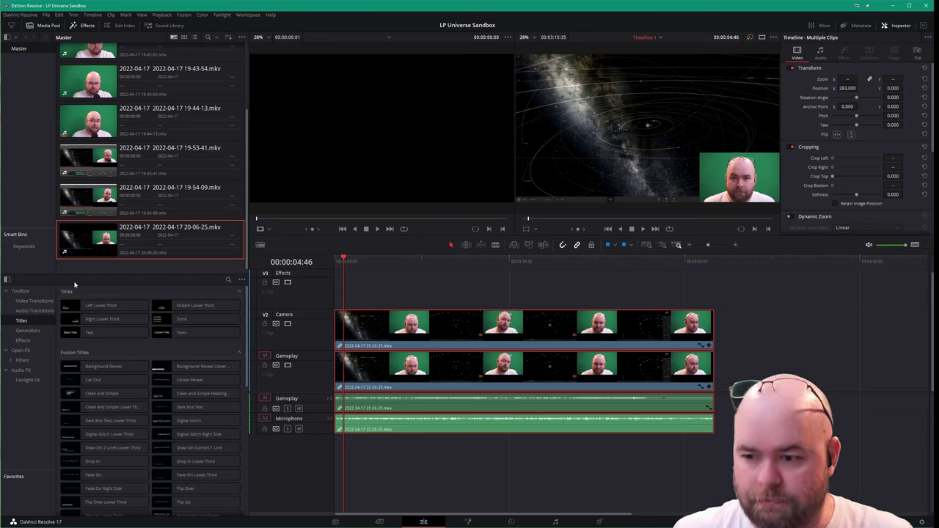
- Expand Open FX > Filters to list the Resolve FX filters, showing the Key group with 3D Keyer
left_click(22, 360)
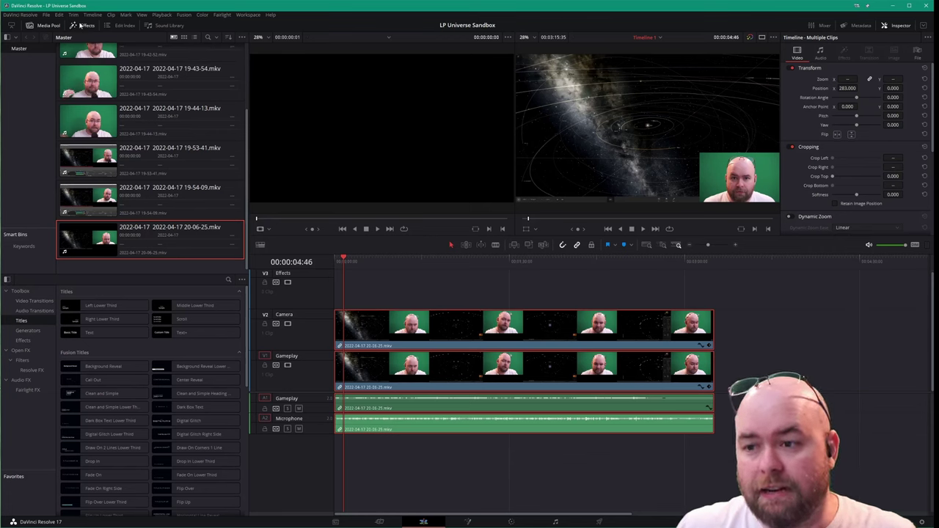
left_click(81, 25)
left_click(81, 25)
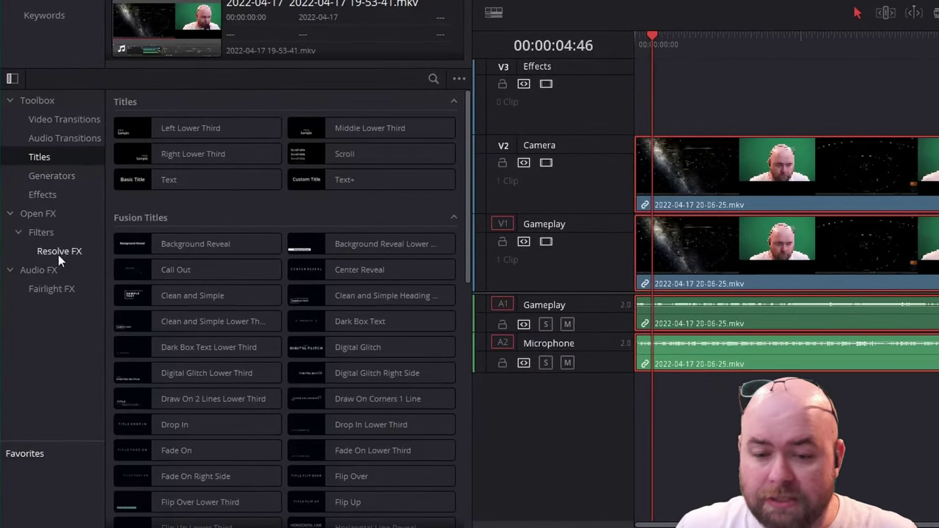
left_click(57, 253)
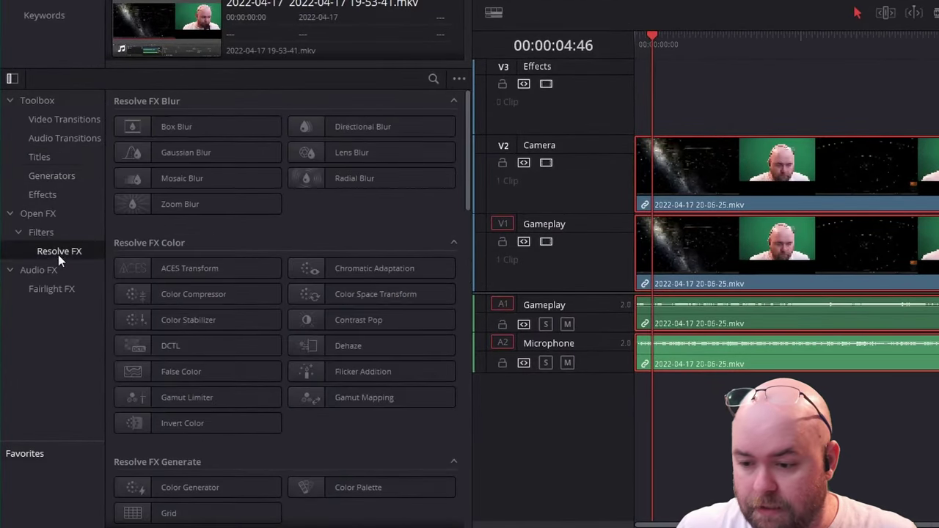
scroll(176, 228, "down", 10)
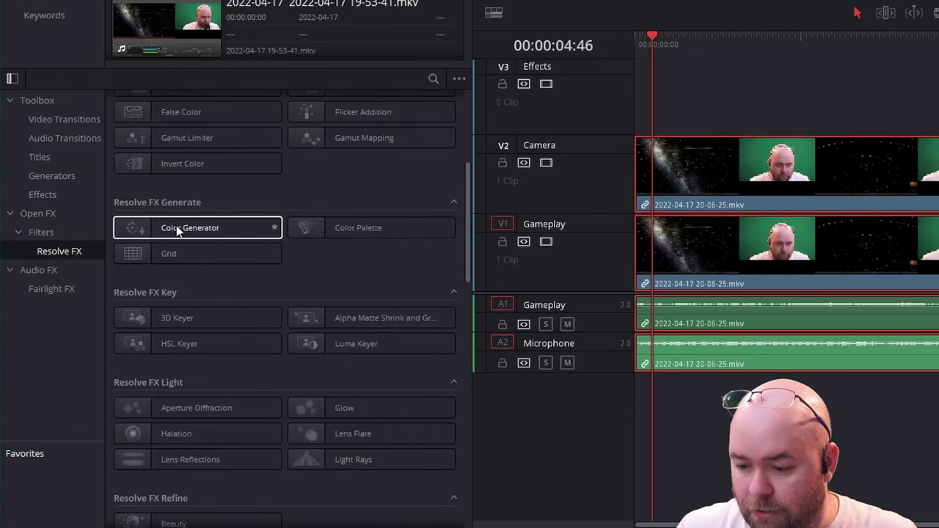
scroll(176, 227, "up", 4)
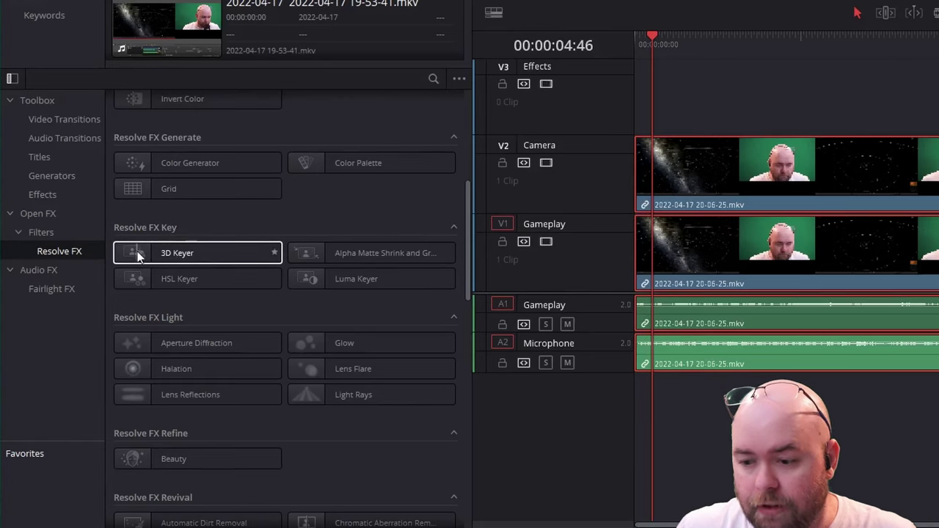
- Unlink the webcam clip and apply the 3D Keyer to the V2 Camera clip alone
left_click_drag(138, 253, 665, 162)
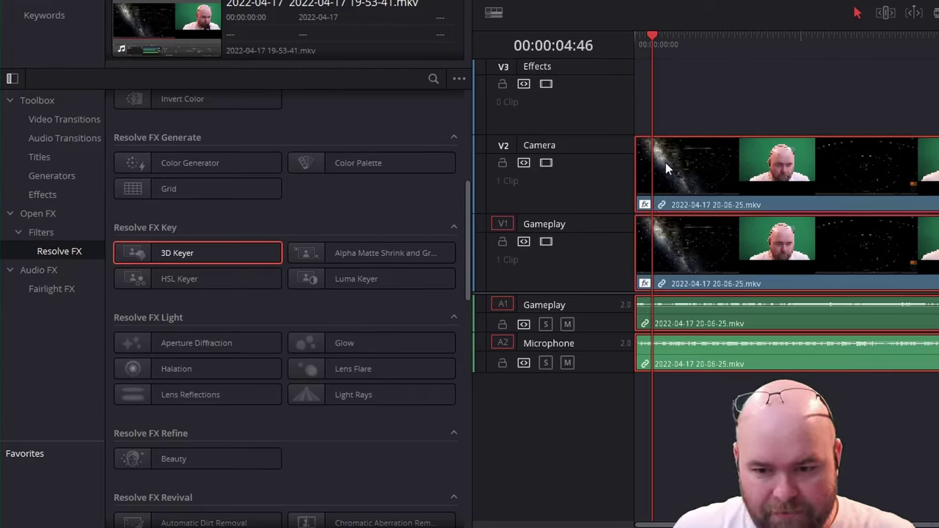
left_click(644, 36)
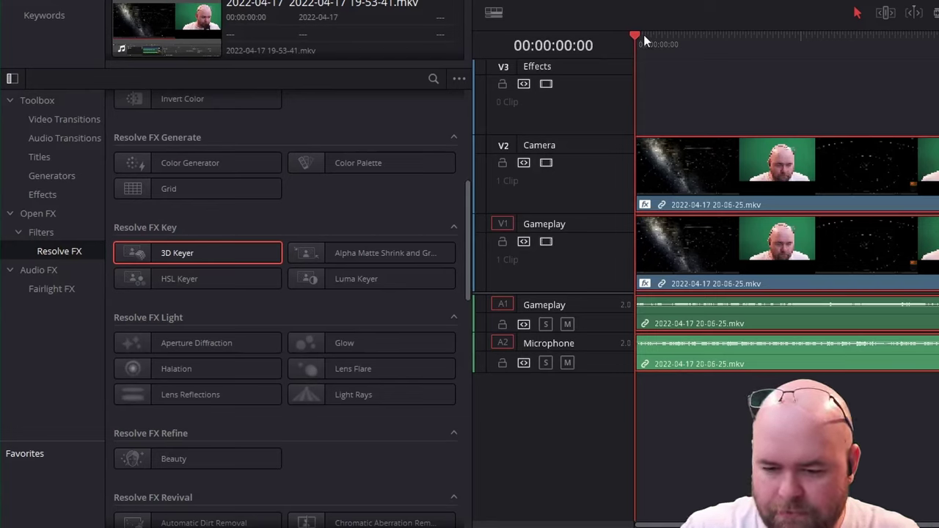
right_click(746, 188)
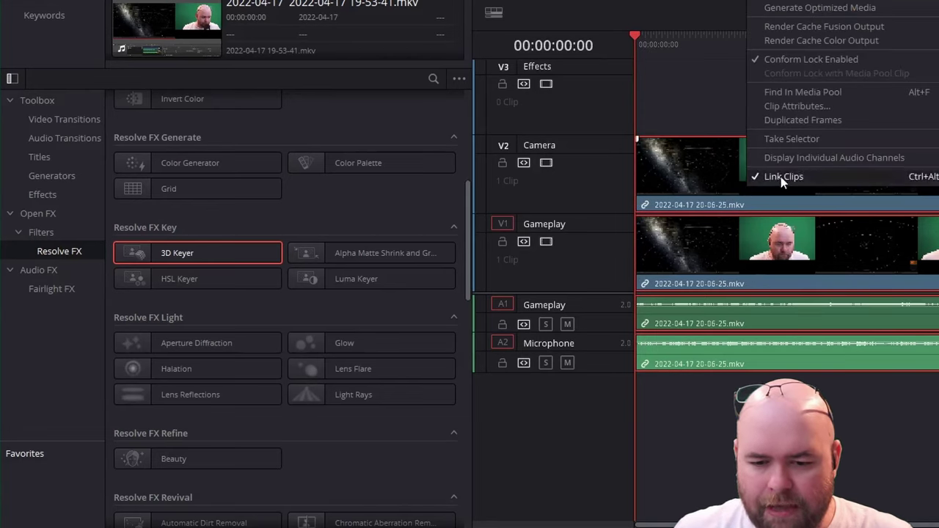
left_click(781, 176)
left_click_drag(233, 248, 759, 162)
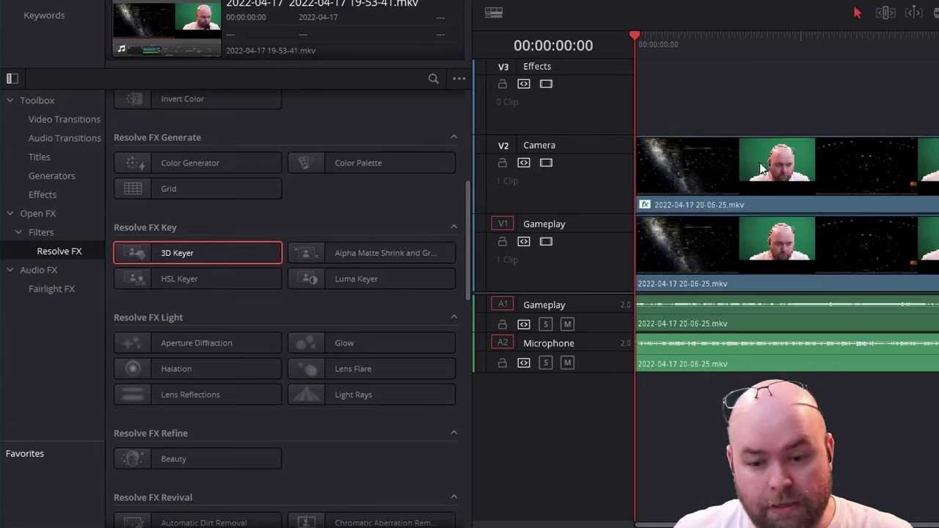
- Relink all the clips, then select the webcam clip and unlink the clips again
left_click(759, 162)
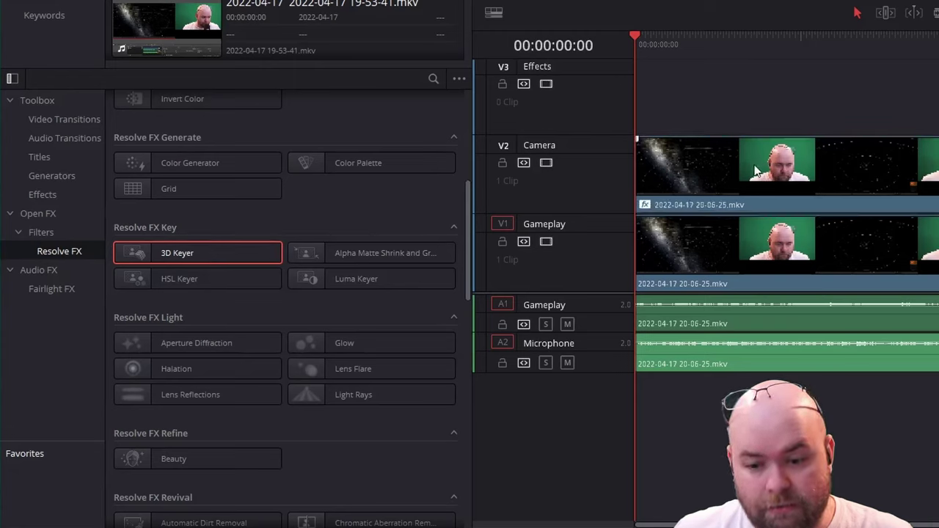
right_click(744, 366)
left_click(769, 349)
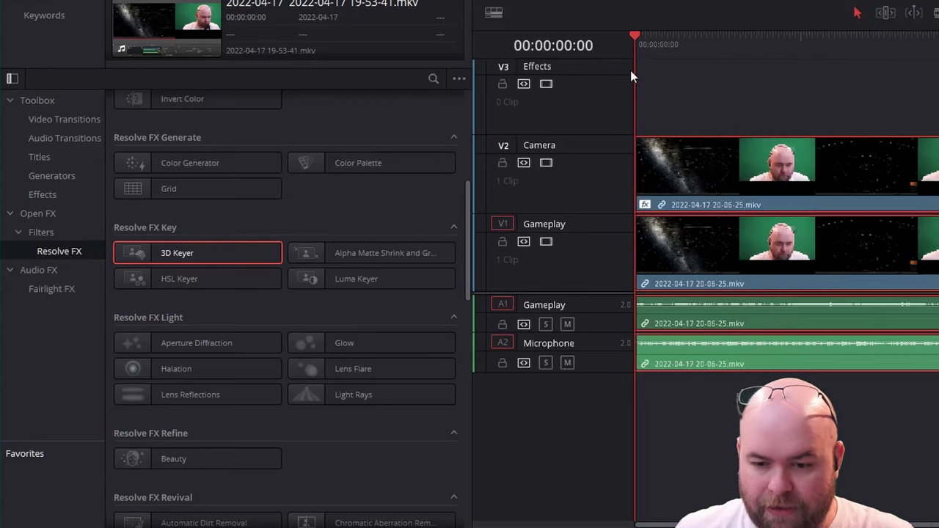
left_click(674, 63)
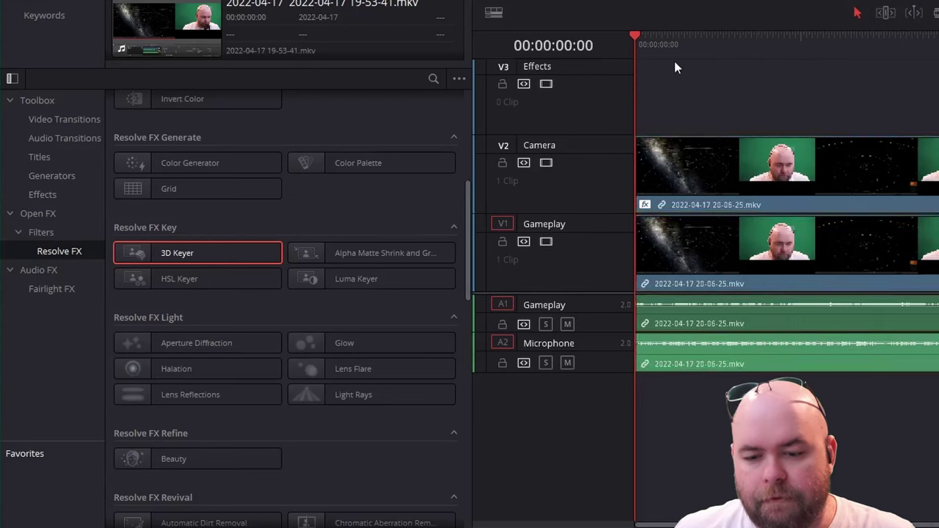
left_click(659, 172)
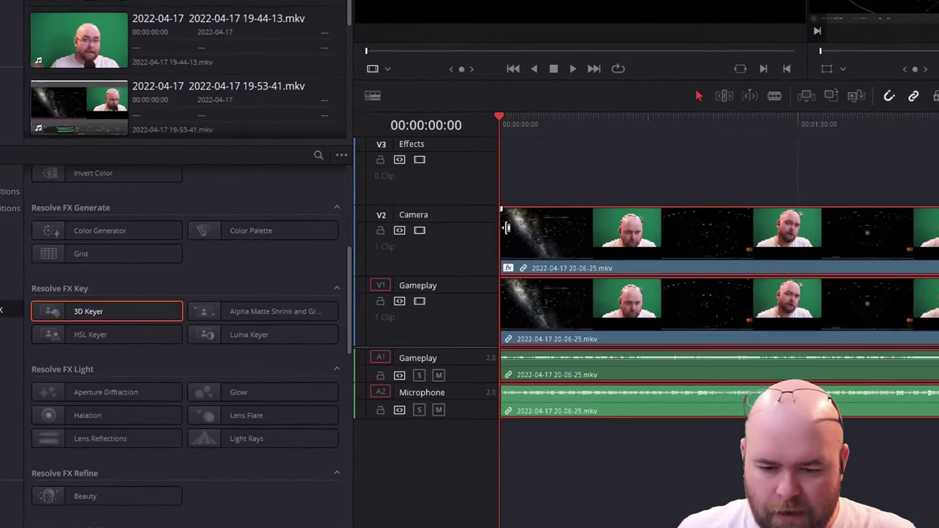
right_click(580, 233)
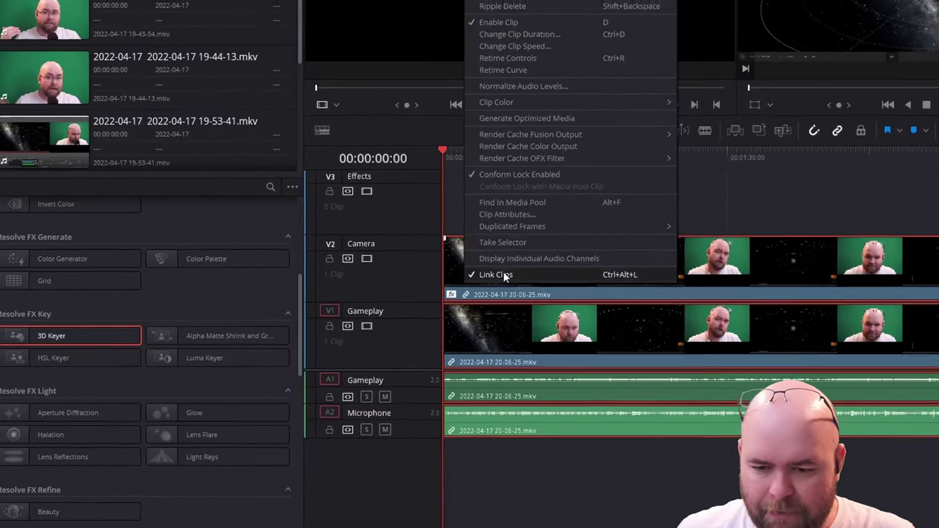
left_click(496, 275)
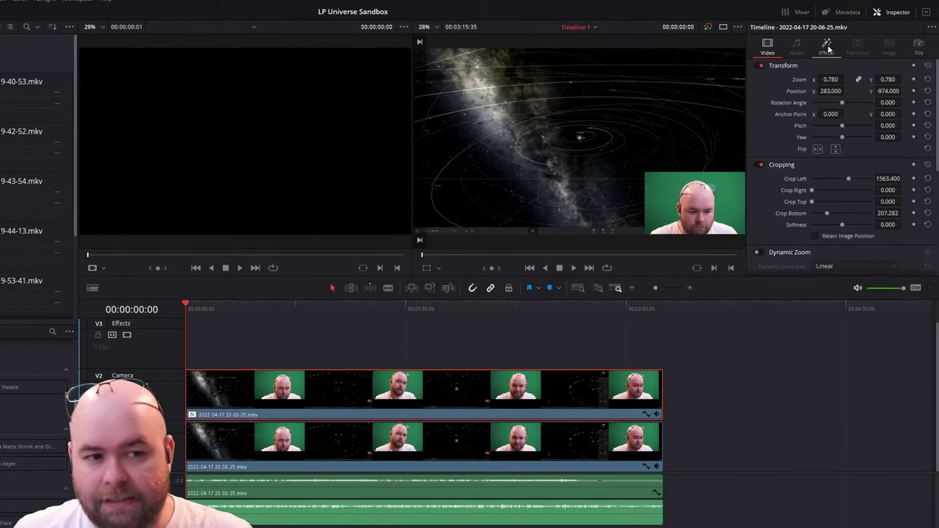
- Show the webcam clip's effects in the Inspector and set the viewer overlay to Open FX Overlay
left_click(828, 47)
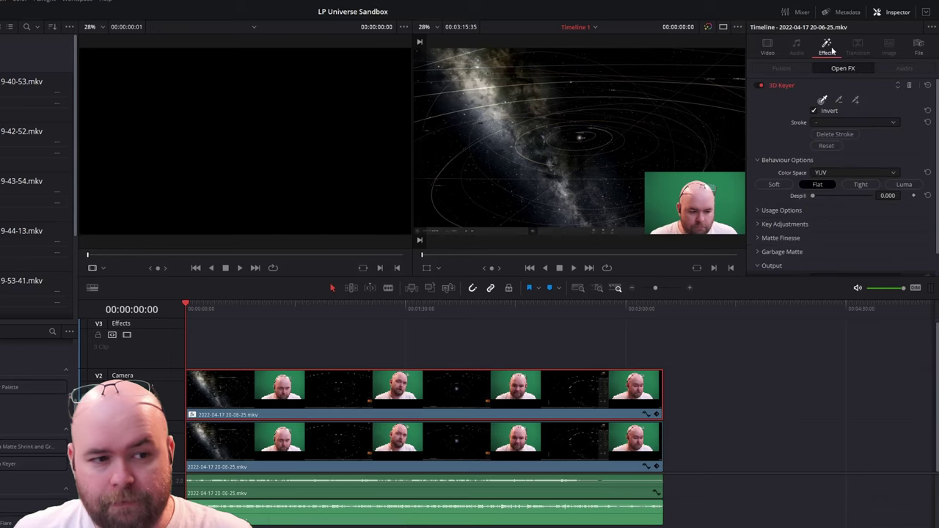
left_click(438, 271)
left_click(440, 315)
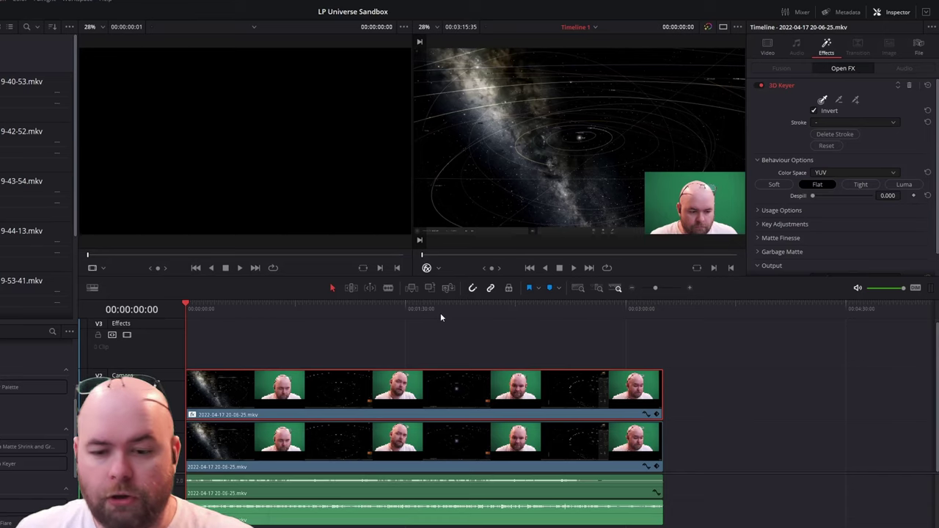
- Move the playhead to 00:00:41:06 for a clear webcam frame
left_click(281, 314)
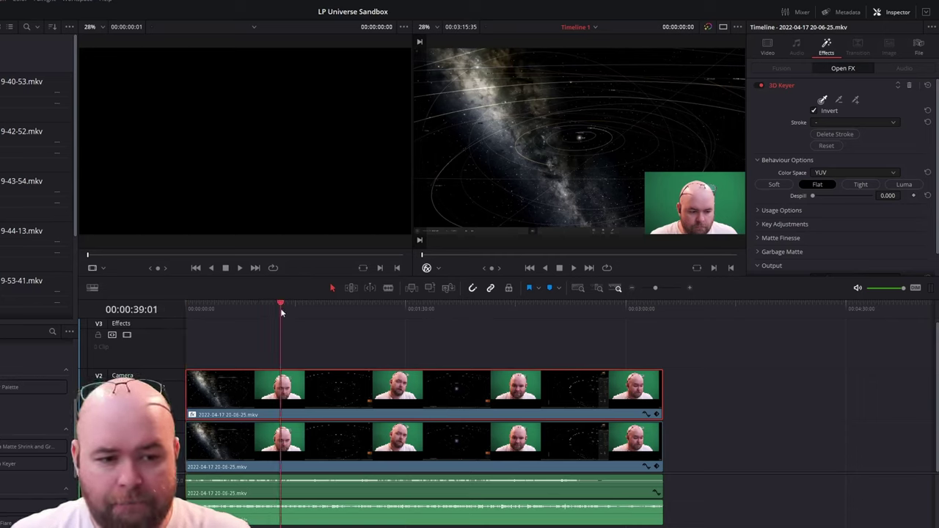
left_click(346, 314)
left_click(428, 314)
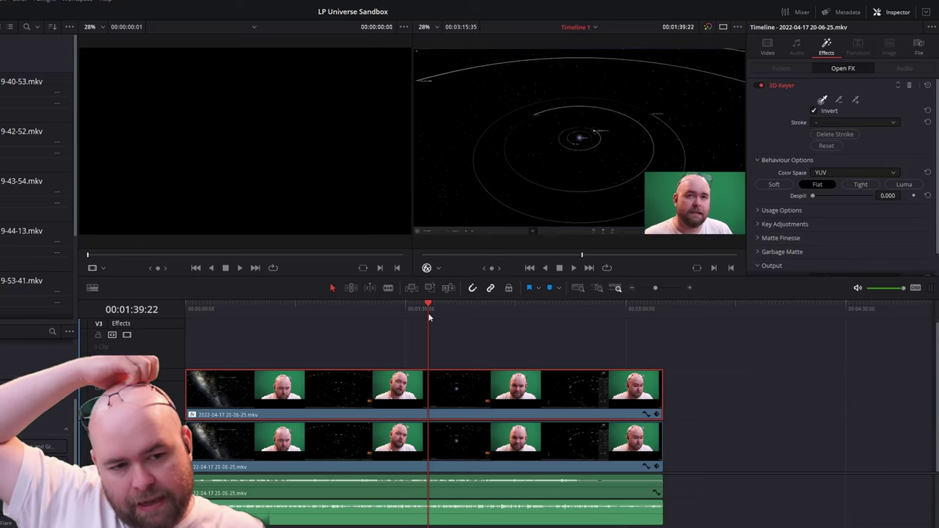
left_click(352, 312)
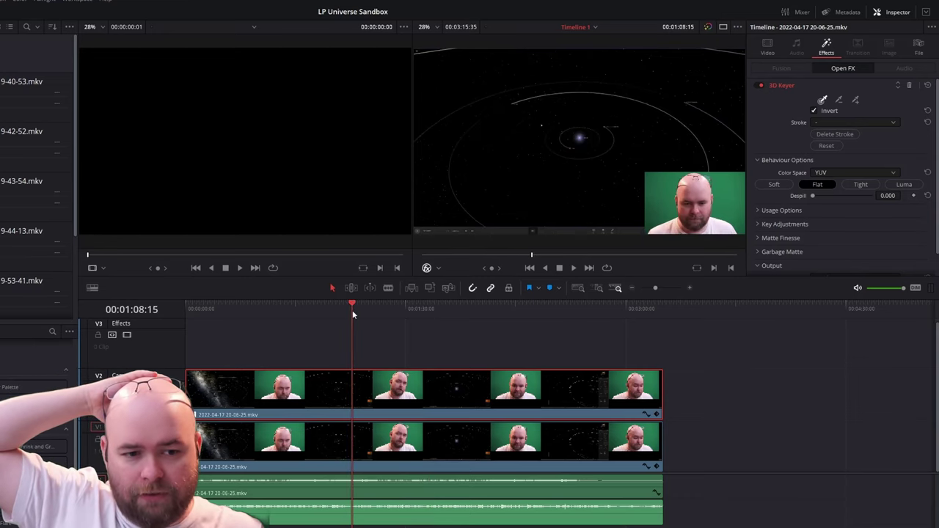
left_click(285, 308)
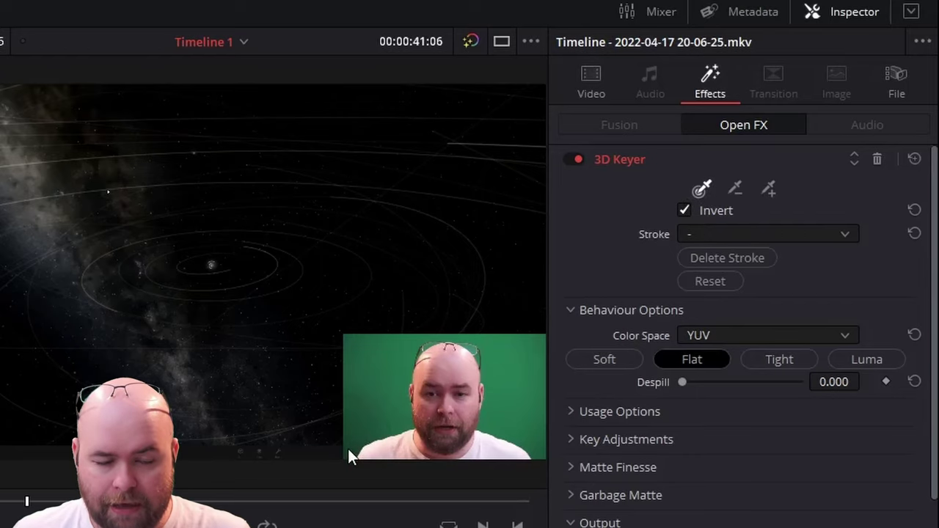
- Sample the green screen with the 3D Keyer, add leftover green fringes, then play back to check
mouse_move(348, 453)
left_mouse_down()
mouse_move(360, 402)
mouse_move(396, 348)
mouse_move(411, 346)
left_mouse_up()
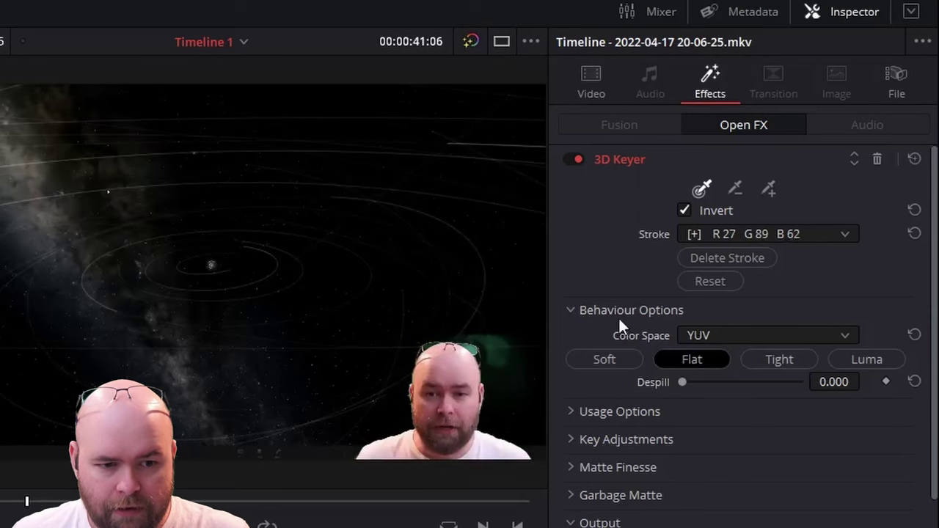
left_click(767, 189)
left_click_drag(364, 413, 339, 458)
mouse_move(525, 420)
left_mouse_down()
mouse_move(503, 346)
mouse_move(498, 373)
left_mouse_up()
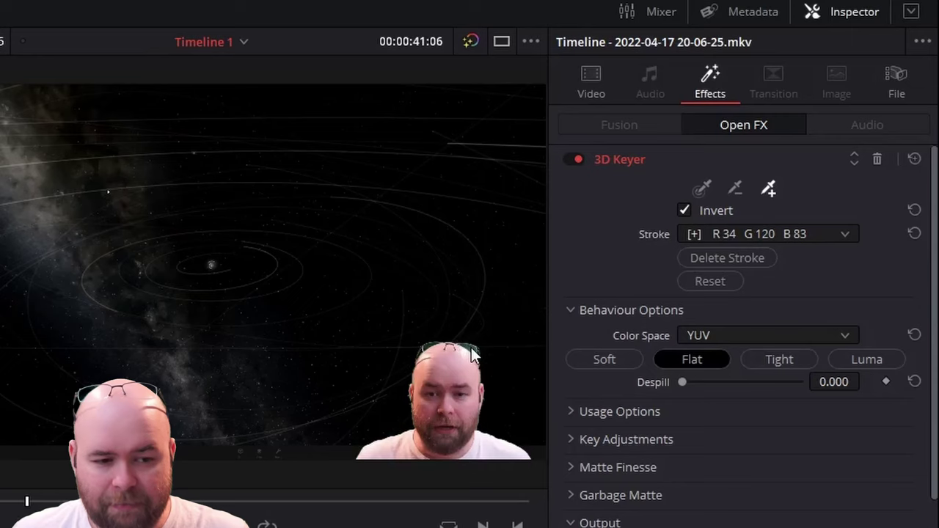
left_click_drag(473, 355, 471, 358)
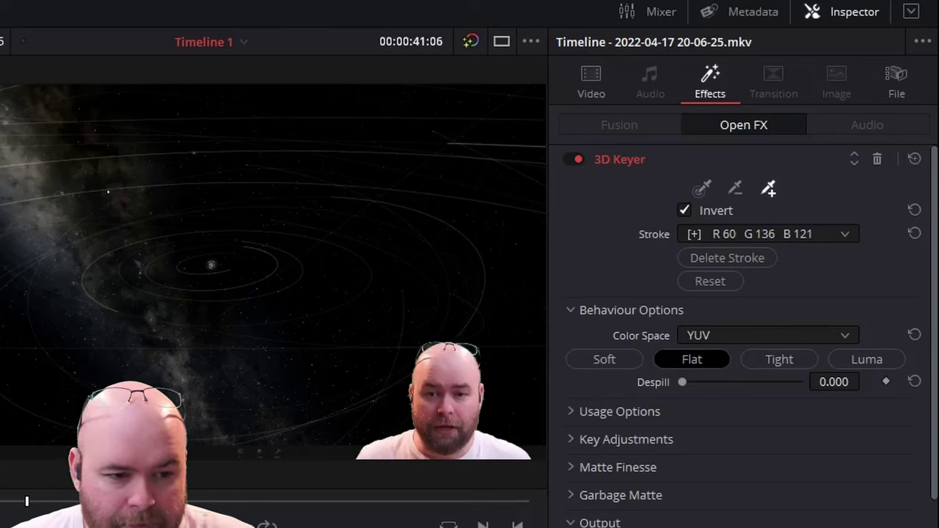
key("space")
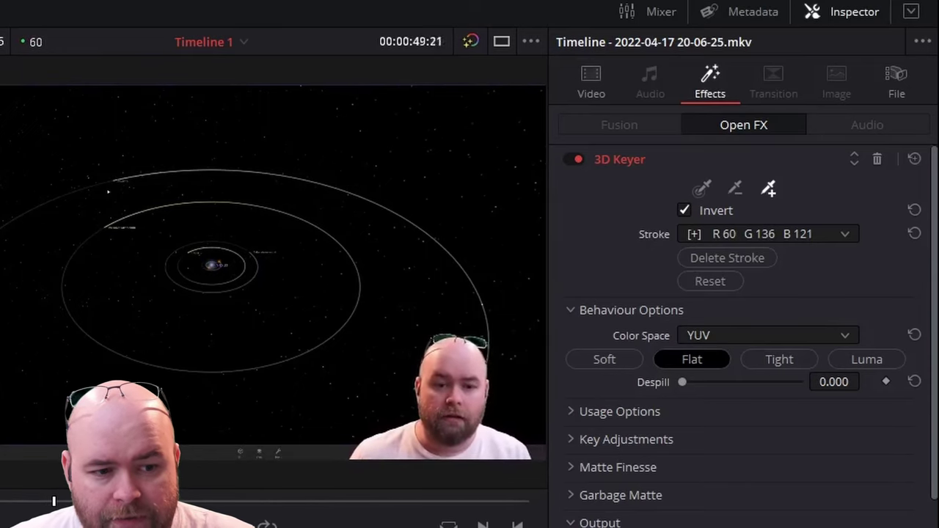
key("space")
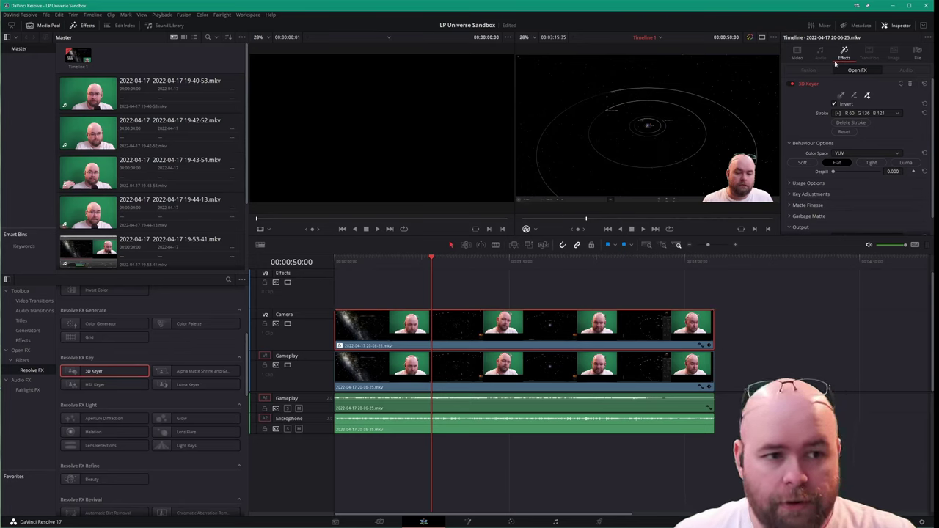
left_click(535, 229)
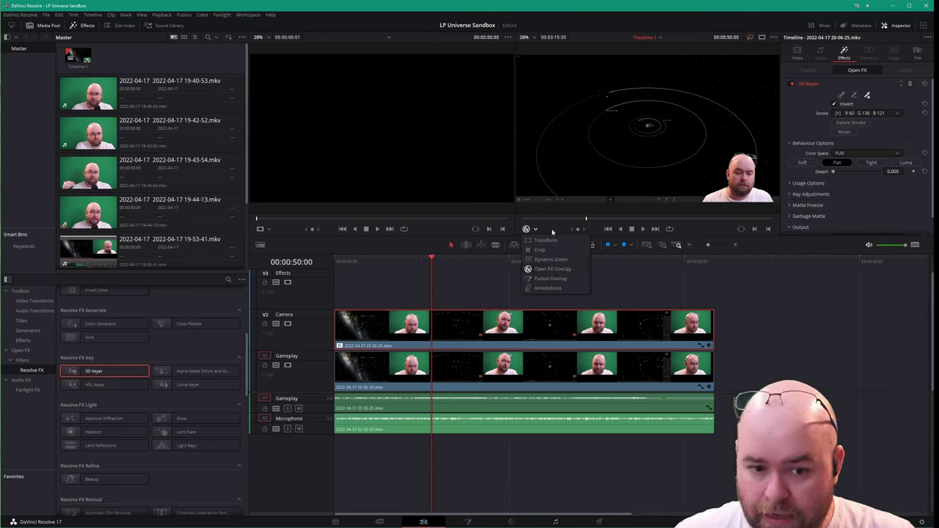
left_click(553, 233)
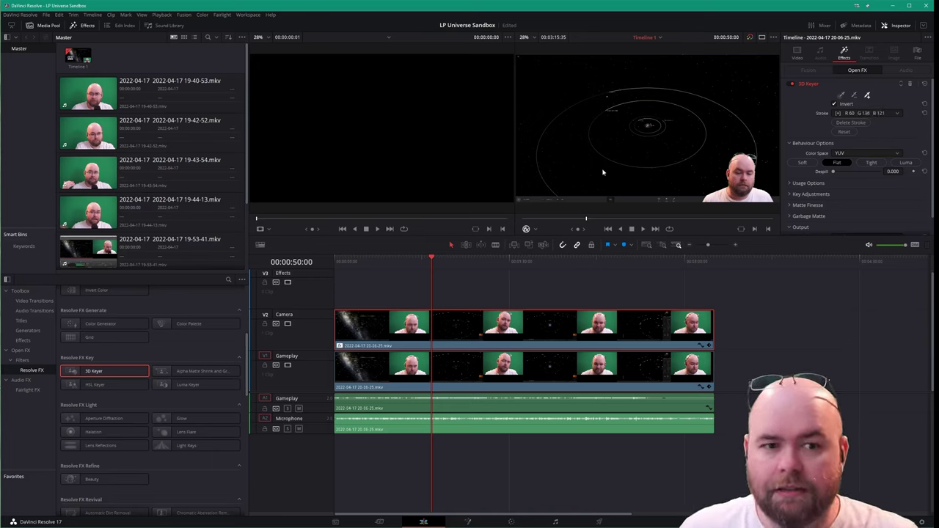
left_click(334, 262)
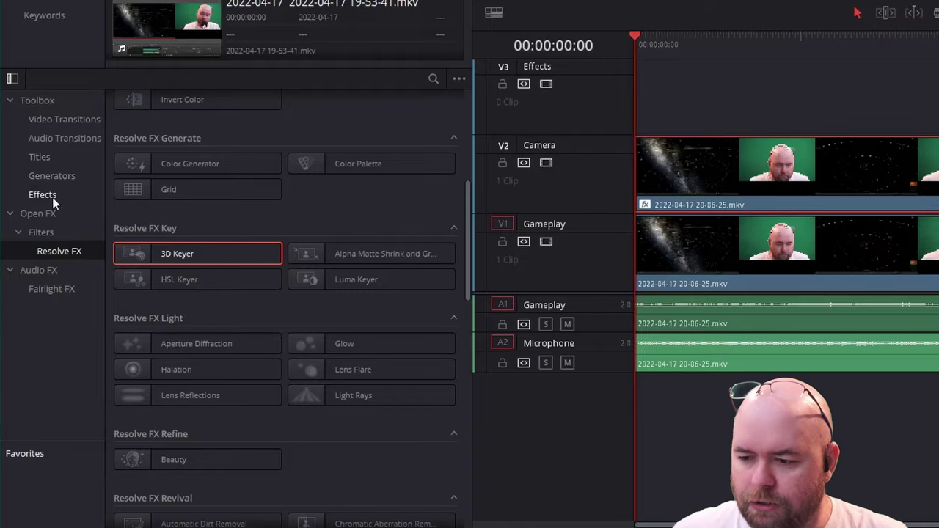
left_click(54, 198)
left_click(47, 163)
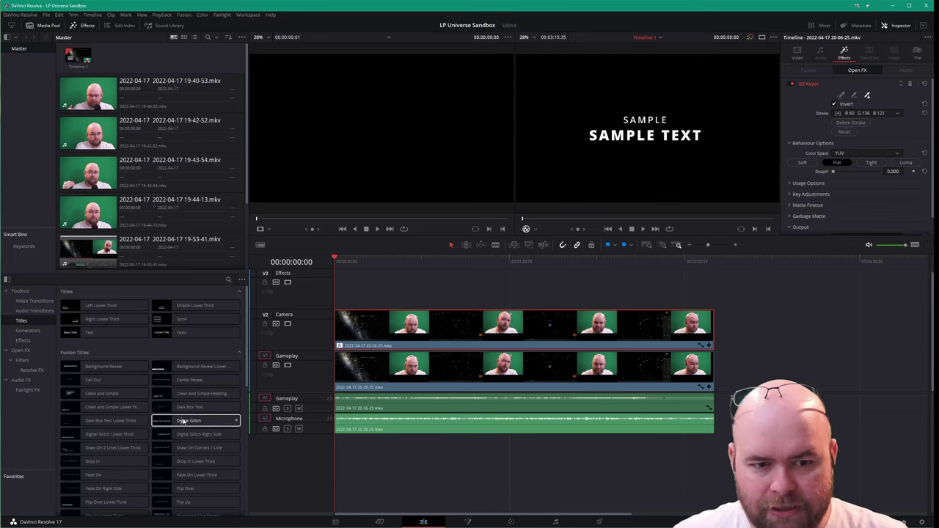
scroll(220, 433, "down", 15)
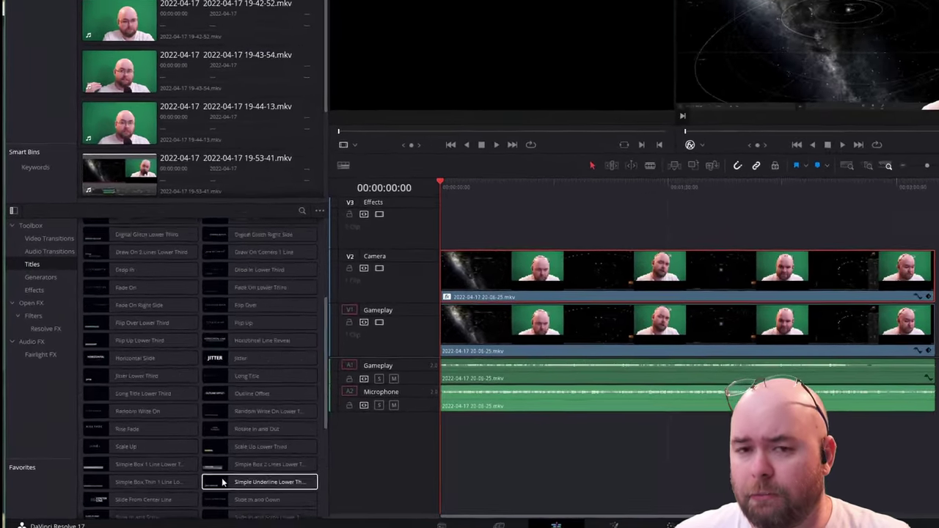
scroll(167, 488, "up", 15)
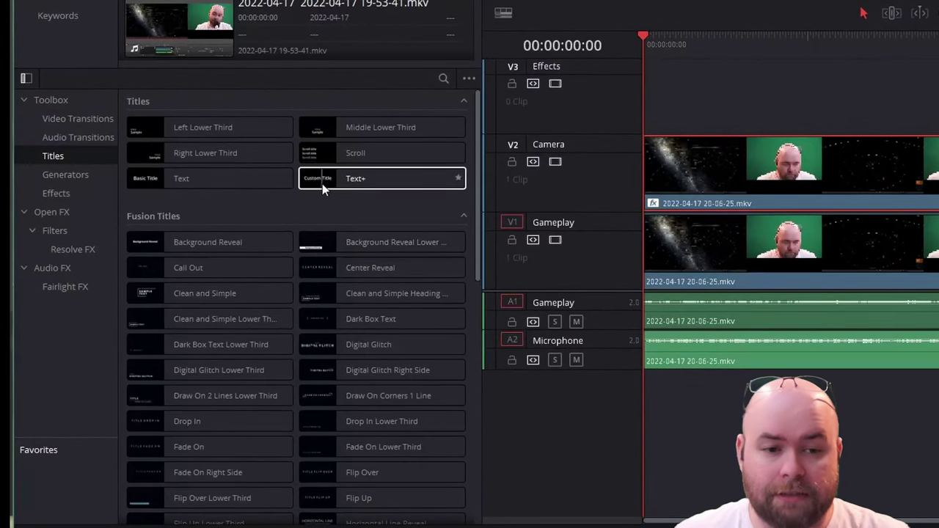
- Place a Text+ title on the V3 Effects track and link the clips together
left_click_drag(323, 183, 648, 94)
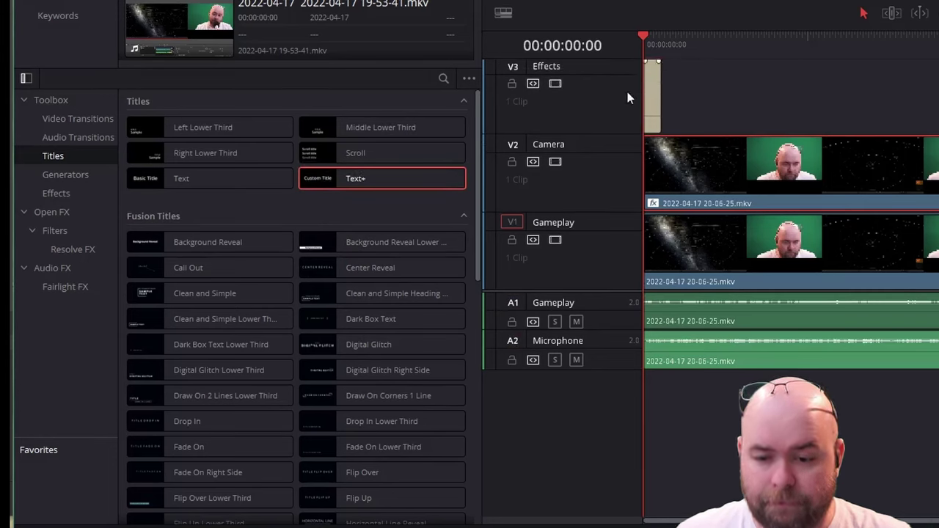
left_click(651, 94)
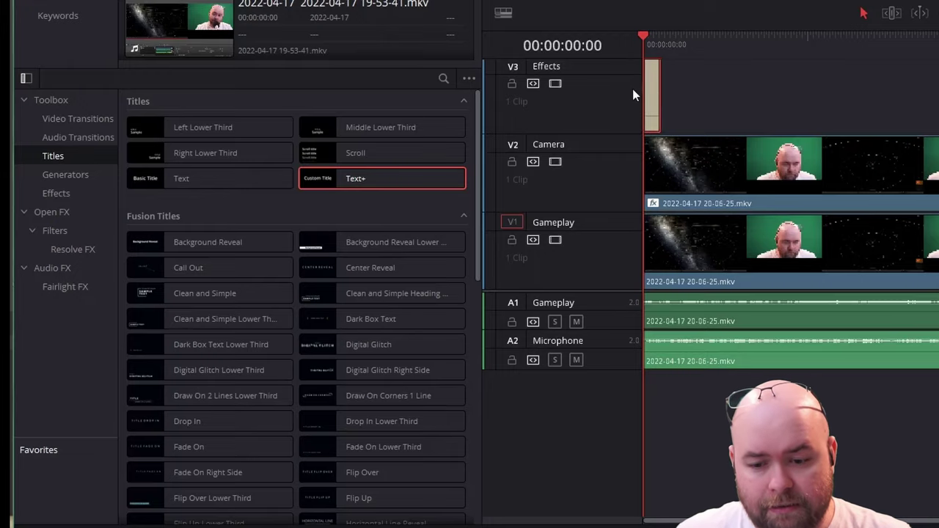
left_click(712, 180)
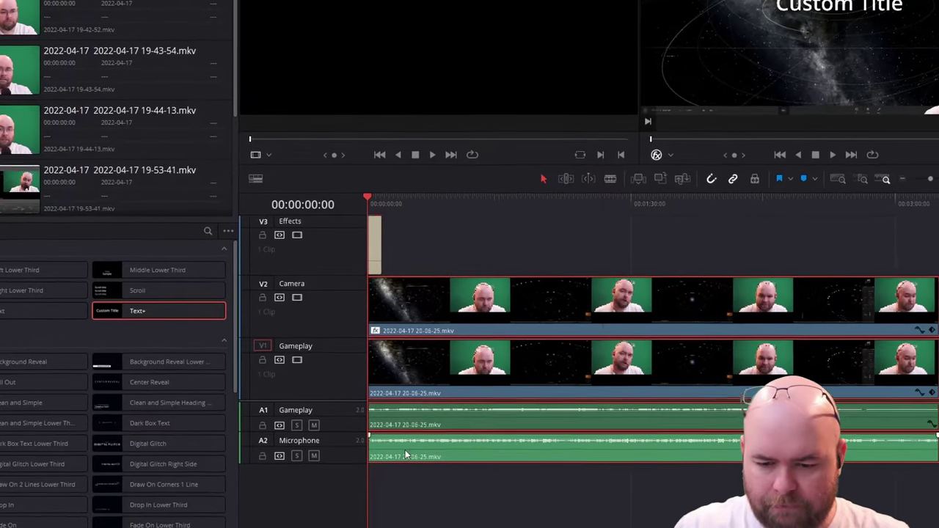
right_click(405, 449)
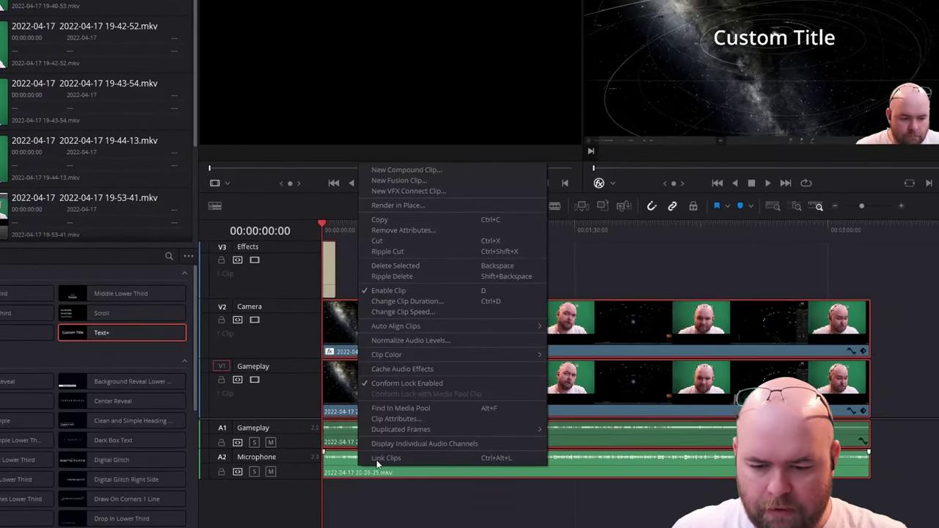
left_click(467, 343)
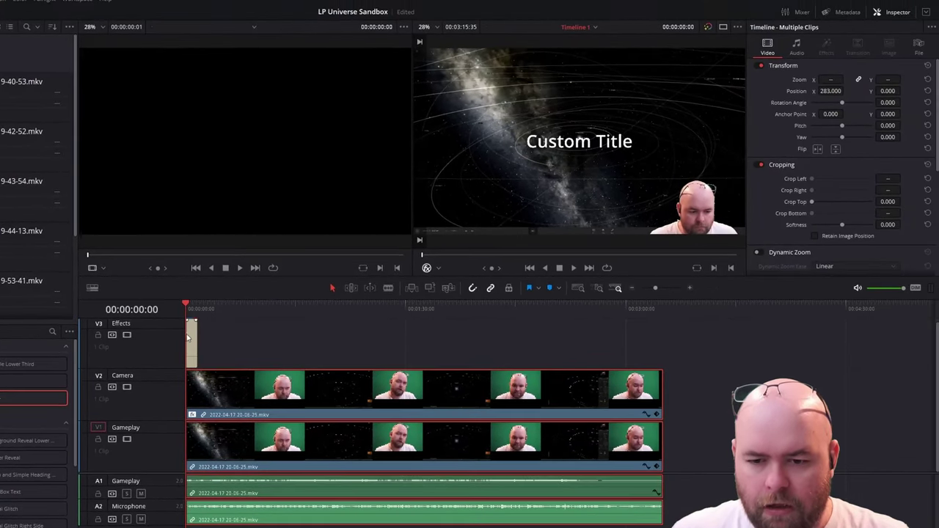
- Set the title text to 'Universe Sandbox - Nexus System' with the bracketed name on a second line
left_click(190, 337)
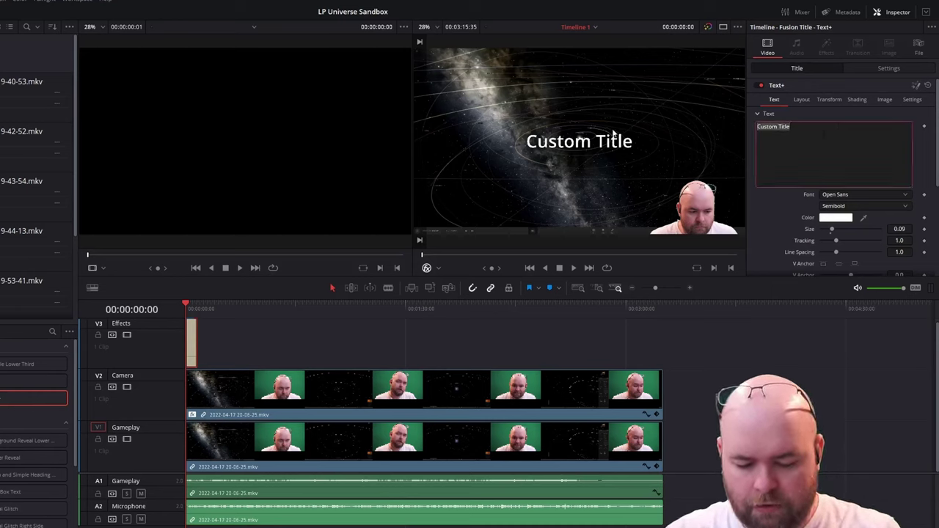
type("Let's Watch")
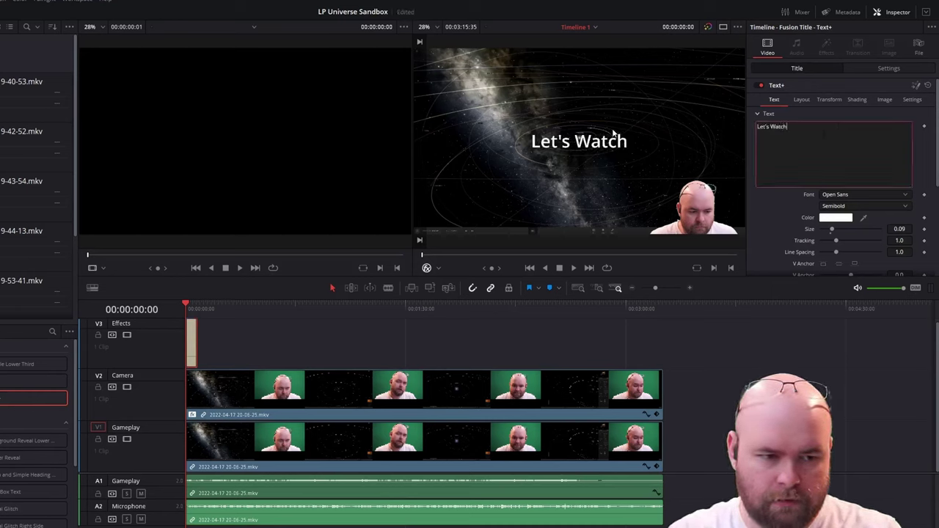
key("BackSpace")
key("BackSpace")
key("BackSpace")
key("BackSpace")
key("BackSpace")
key("BackSpace")
key("BackSpace")
key("BackSpace")
key("BackSpace")
key("BackSpace")
key("BackSpace")
key("BackSpace")
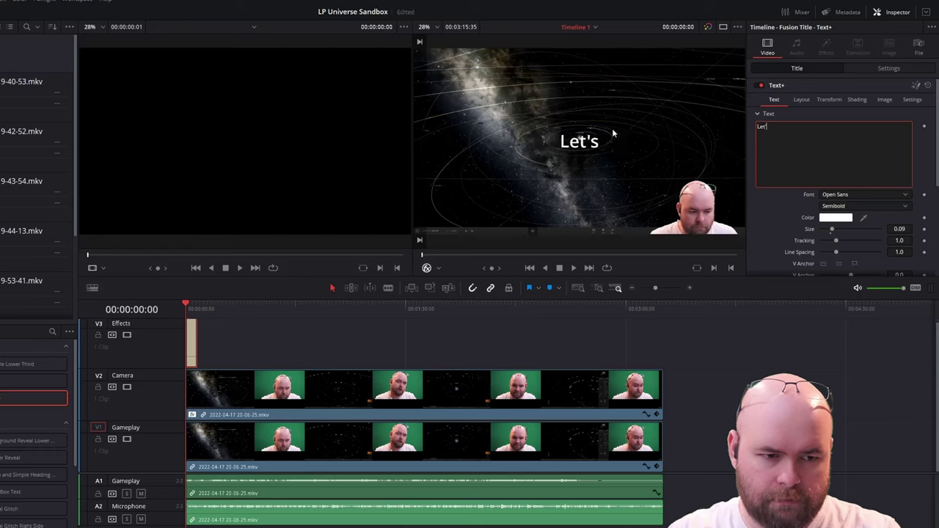
type("Universe S")
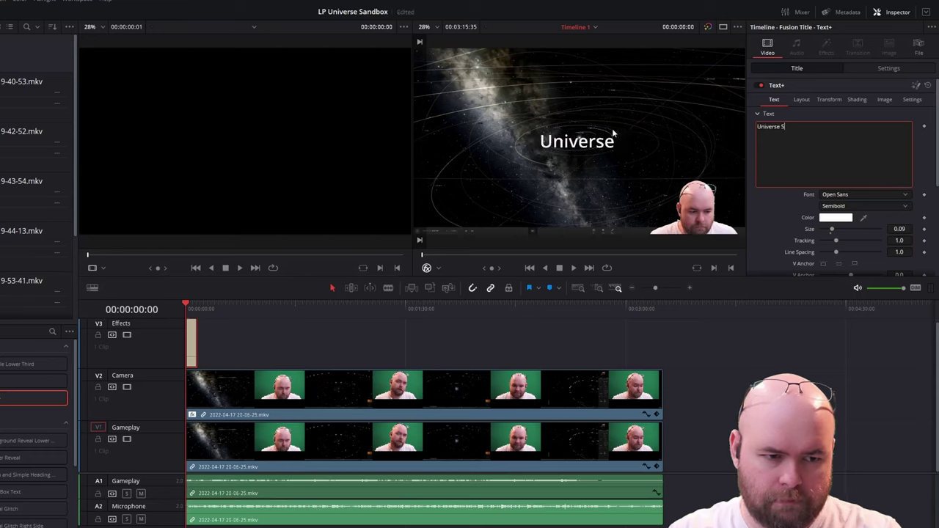
type("andbox - Sharna")
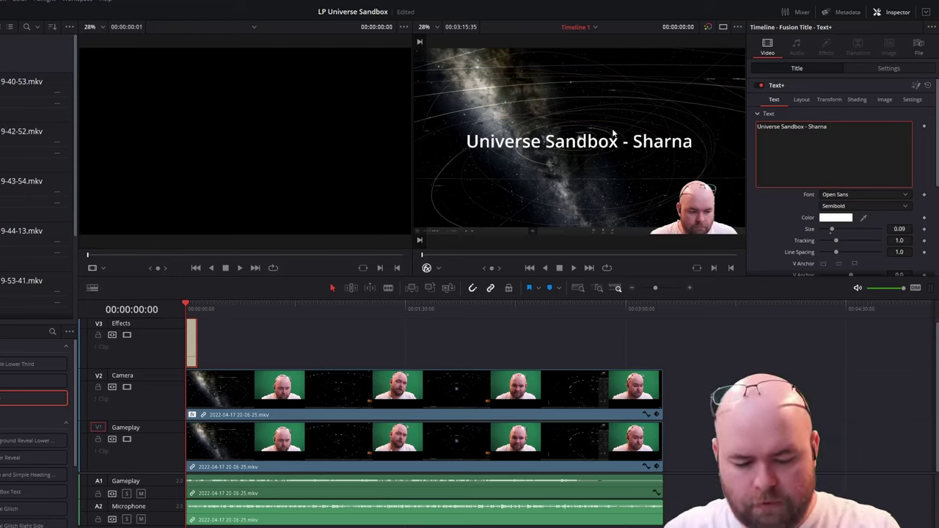
key("ctrl+shift+Left")
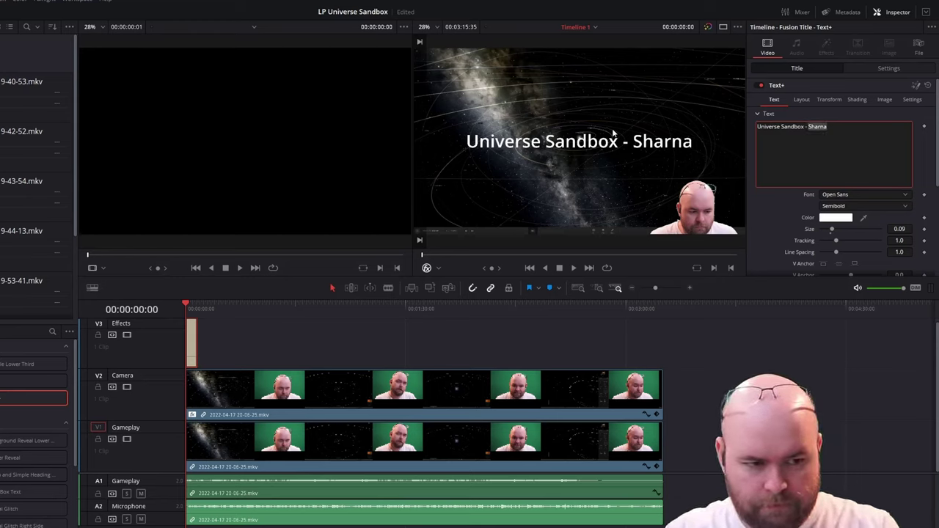
type("Nexus System")
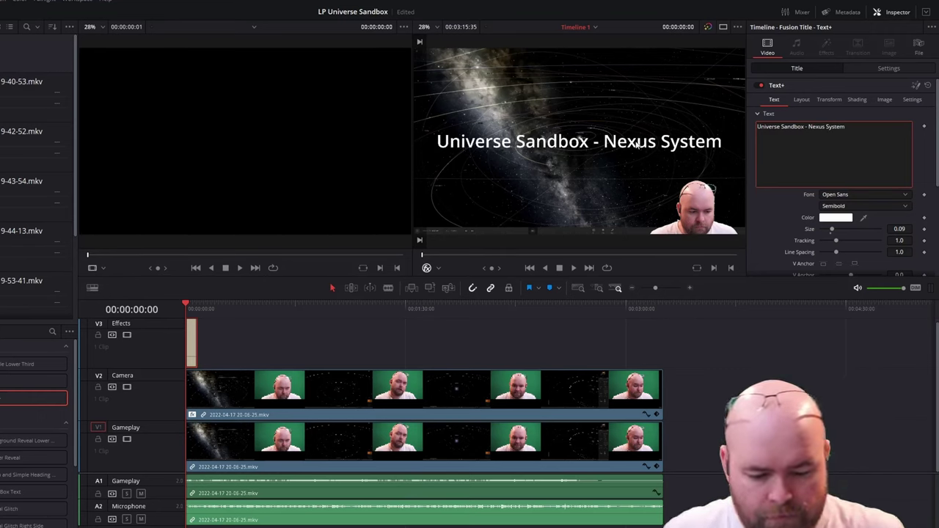
key("Return")
type("(Sharna)")
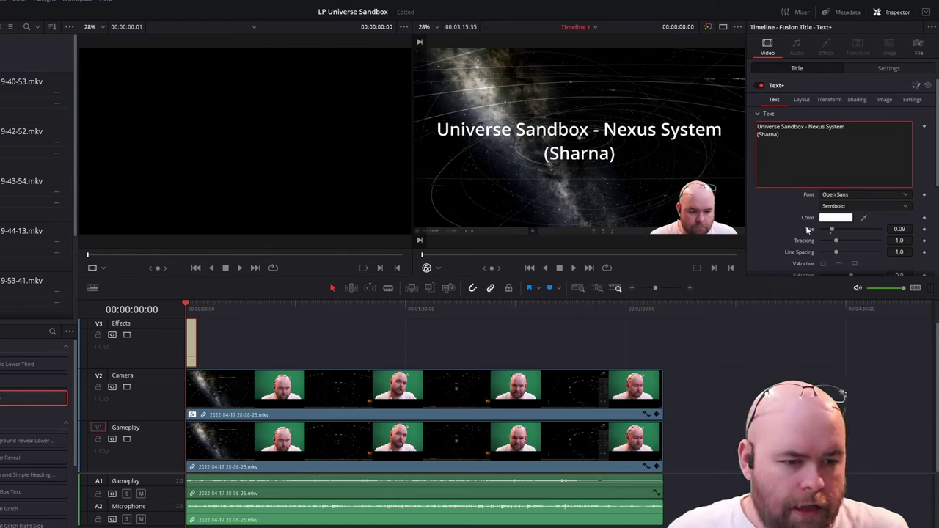
- Anchor the title text to the right with H Anchor Right
scroll(807, 229, "down", 4)
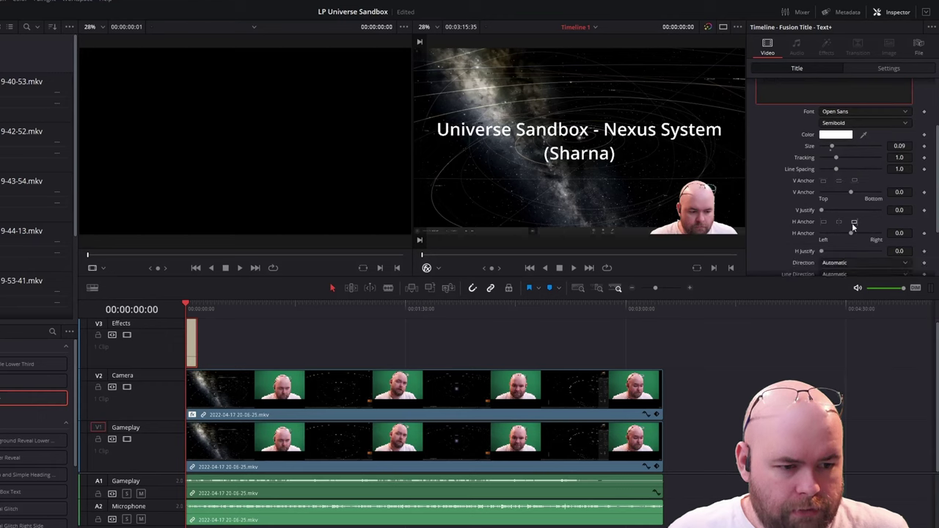
left_click(854, 223)
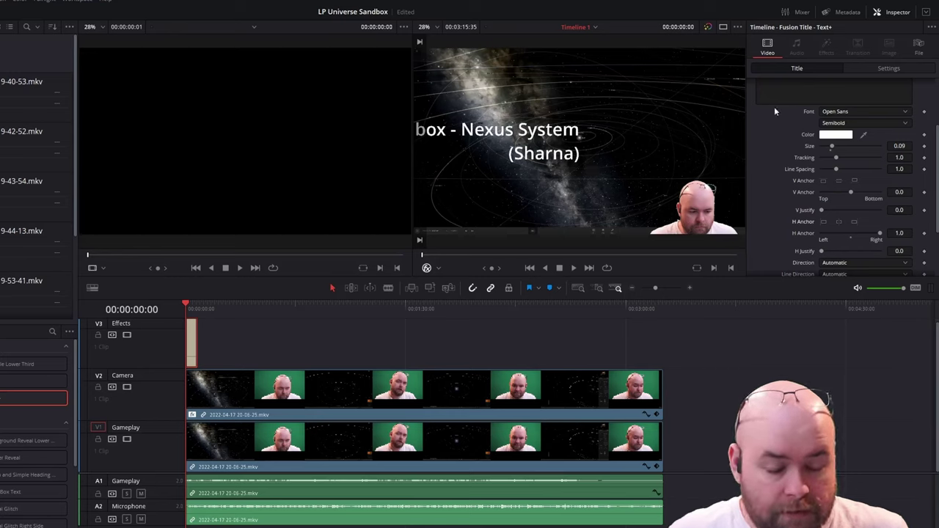
scroll(774, 157, "up", 3)
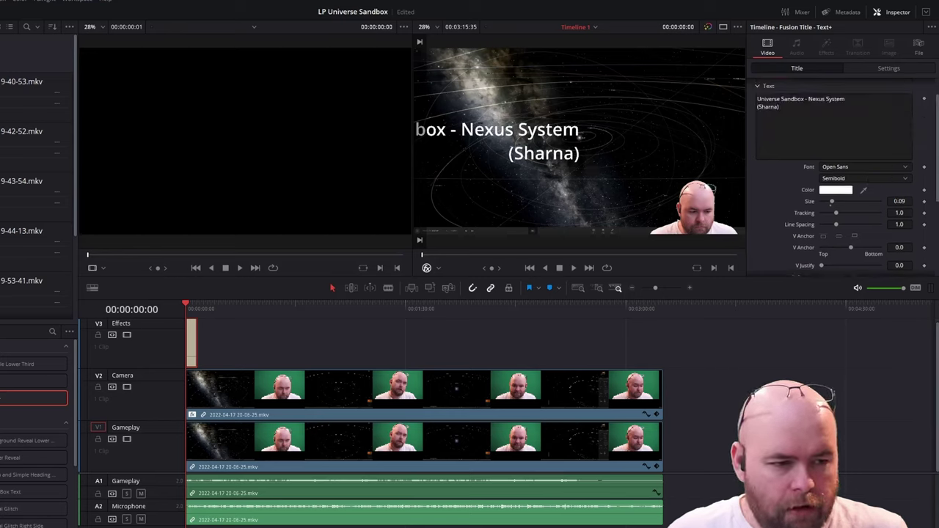
- Change the title font to JSL Ancient
left_click(848, 165)
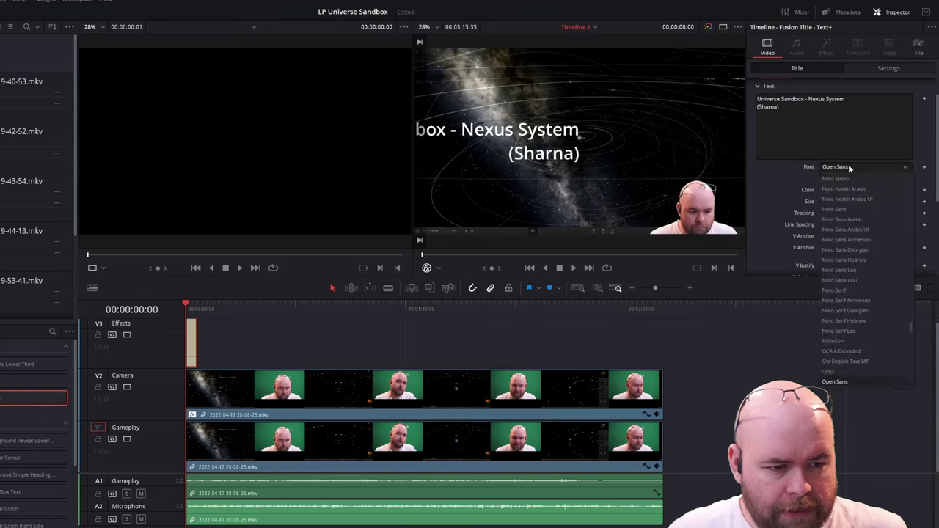
scroll(858, 192, "up", 10)
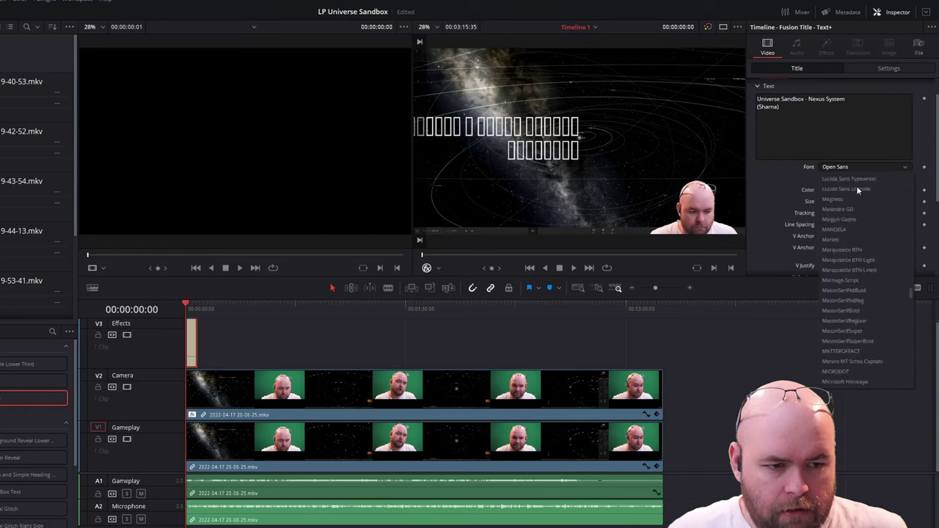
scroll(857, 189, "up", 6)
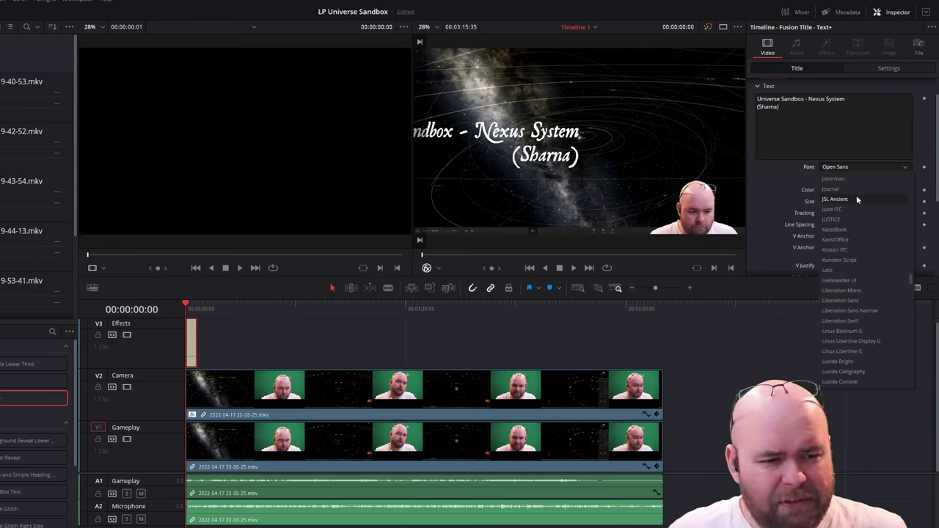
left_click(856, 197)
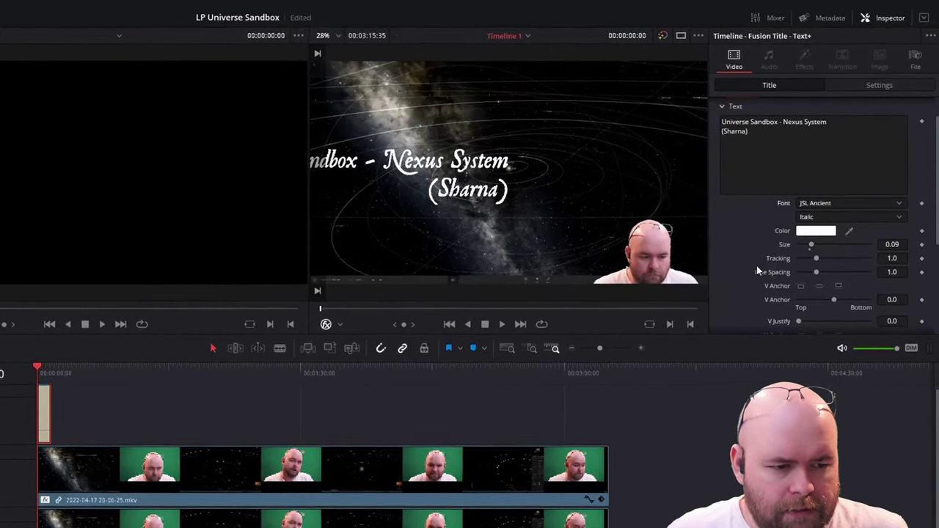
scroll(748, 289, "down", 5)
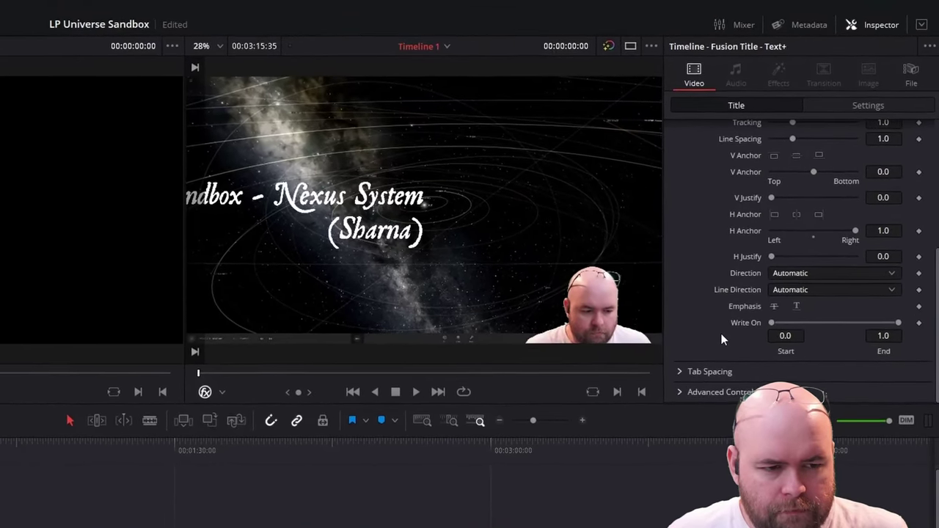
scroll(736, 359, "up", 5)
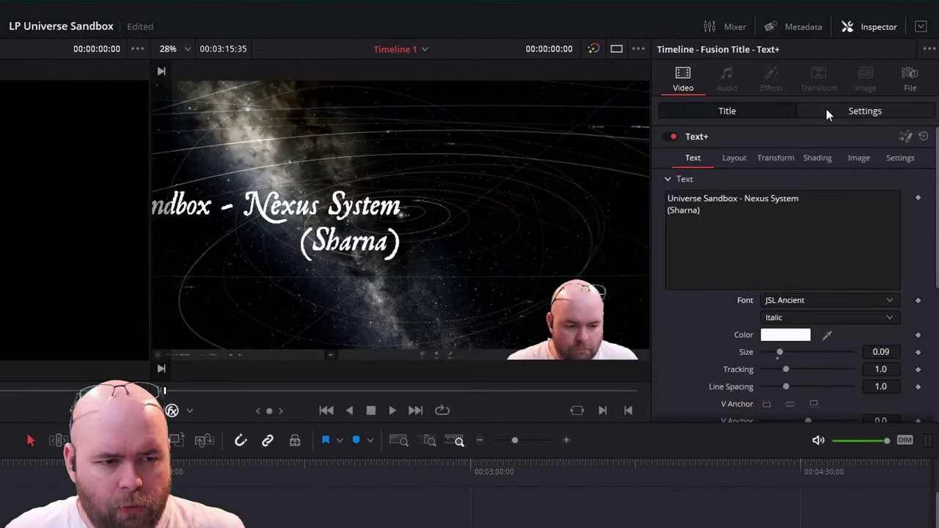
- Review the Text+ layout, transform, shading, image and mask options, then open the clip Settings page
left_click(732, 158)
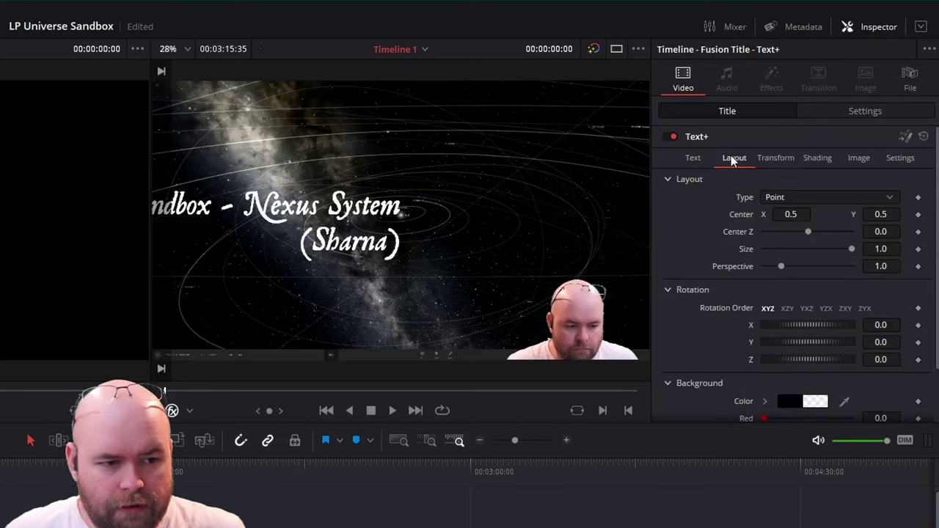
left_click(788, 157)
left_click(813, 158)
left_click(858, 159)
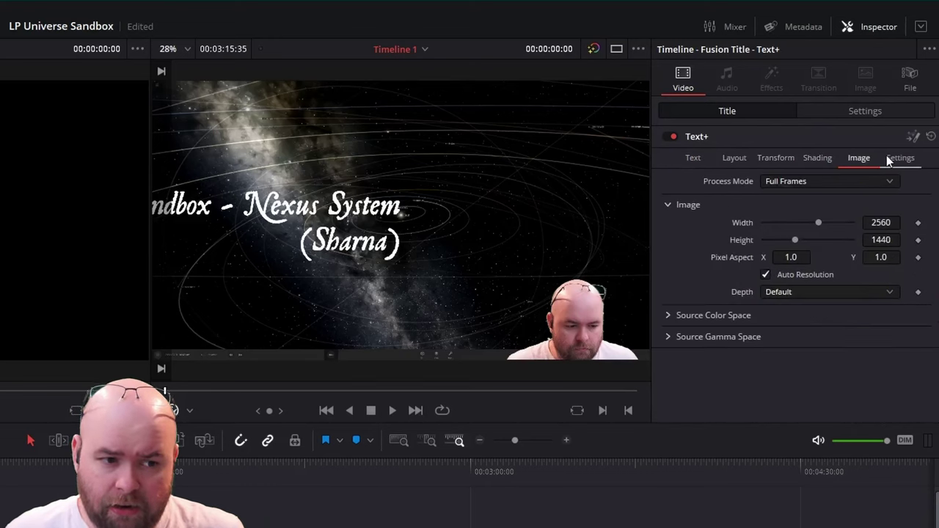
left_click(886, 158)
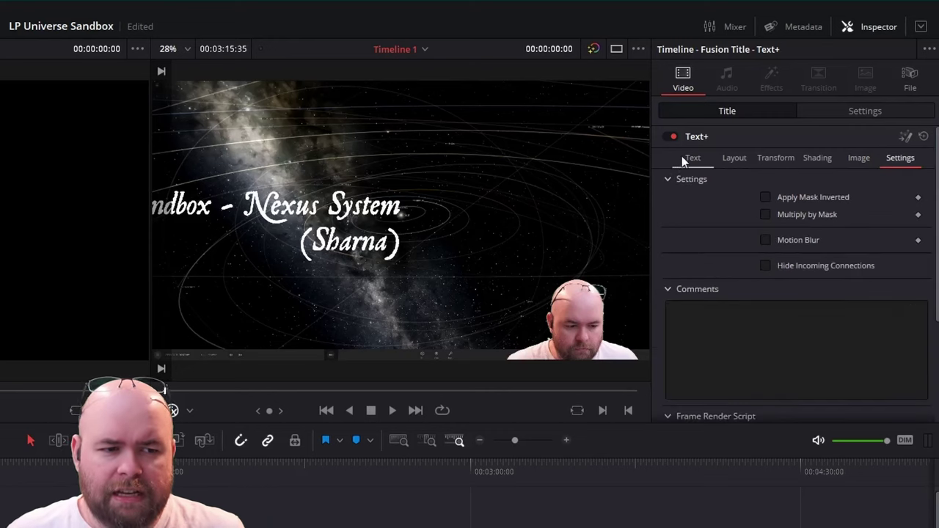
left_click(682, 155)
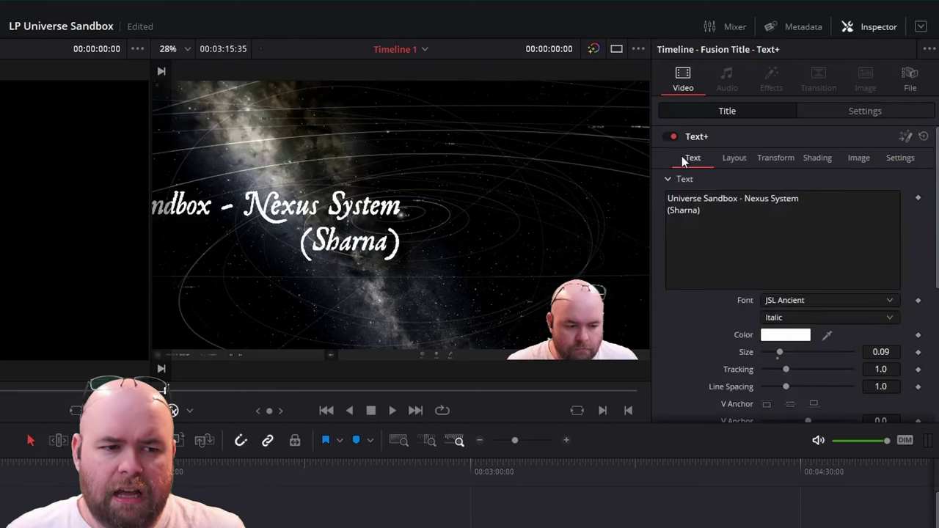
left_click(842, 111)
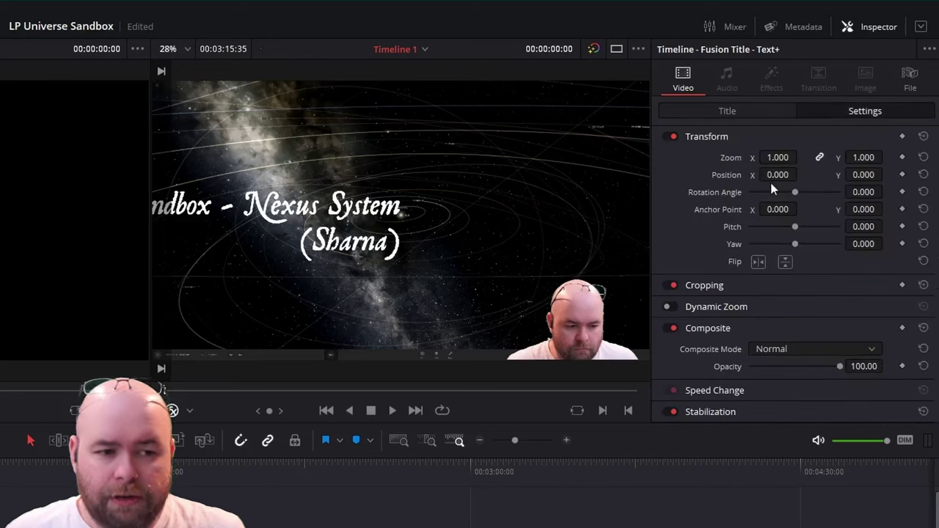
- Save the project and shrink the title Size to 0.0551 so the whole line fits
mouse_move(776, 175)
left_mouse_down()
mouse_move(785, 175)
mouse_move(776, 175)
left_mouse_up()
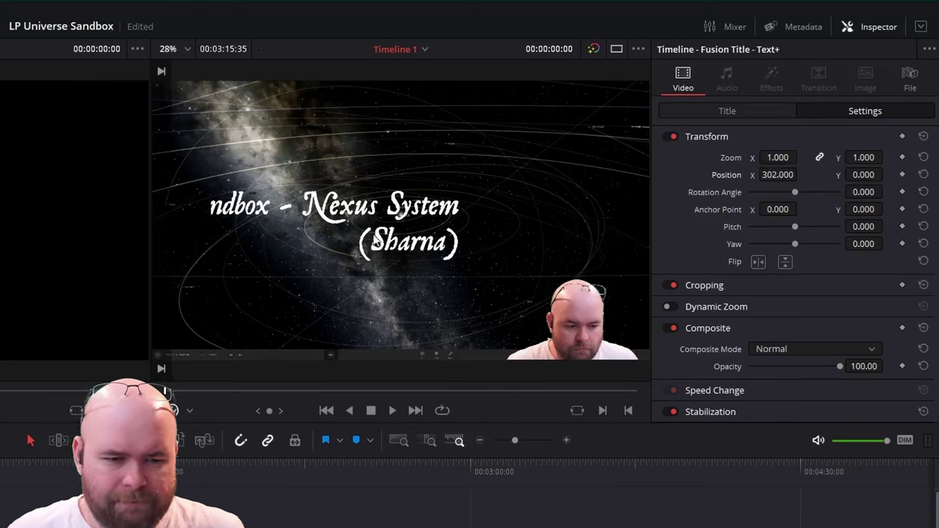
key("ctrl+s")
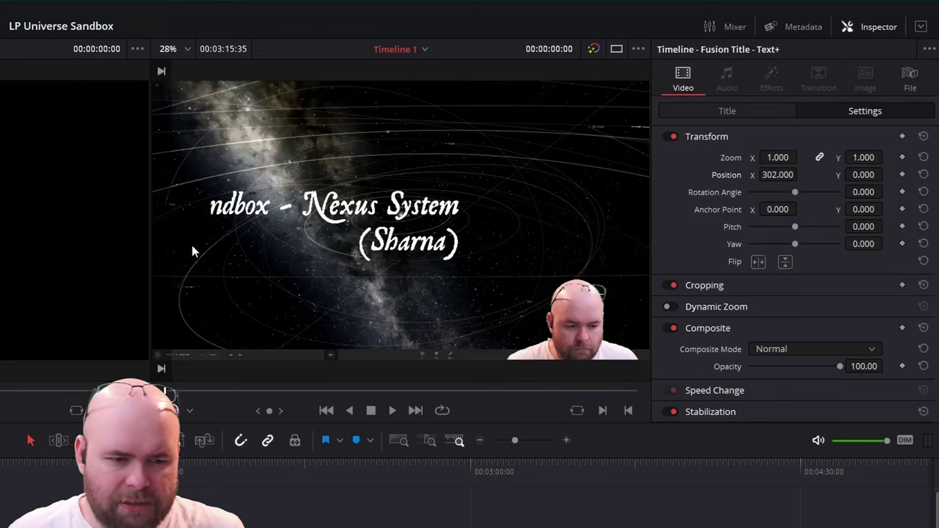
left_click(762, 291)
left_click(761, 288)
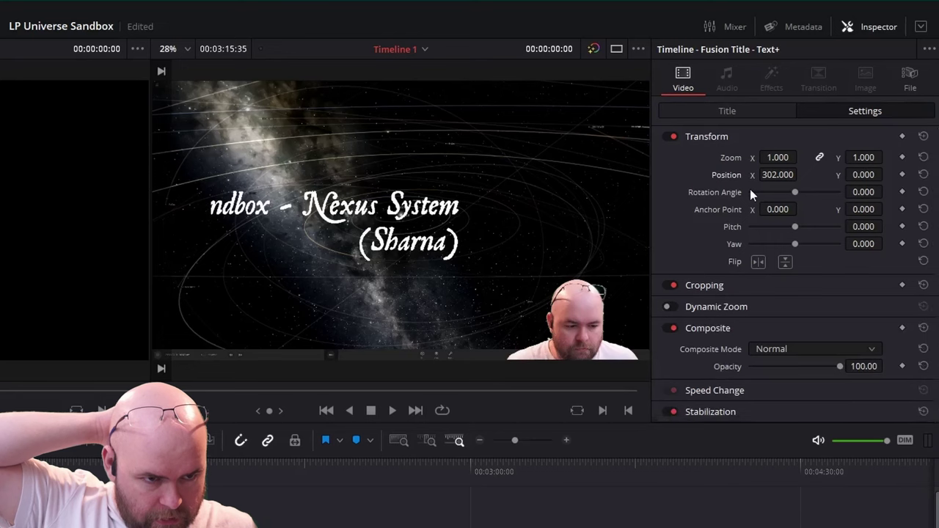
left_click(705, 114)
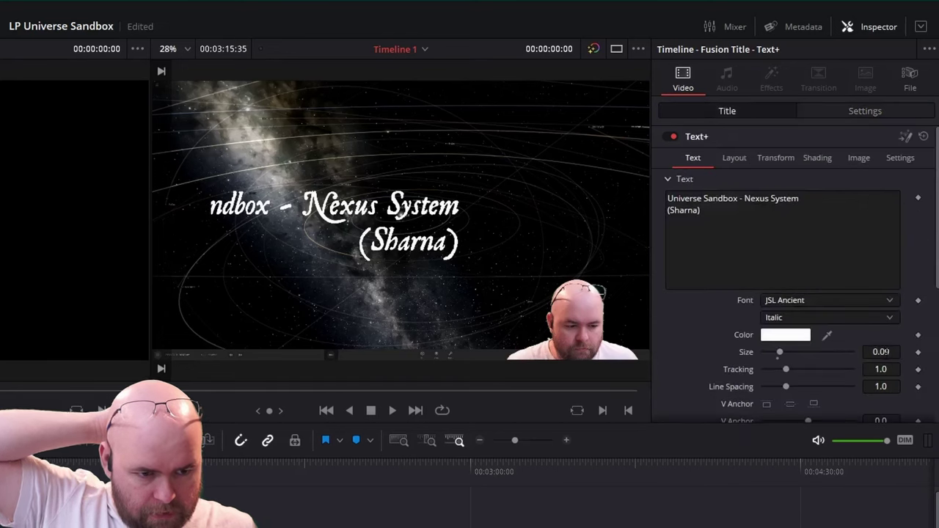
left_click_drag(781, 353, 775, 356)
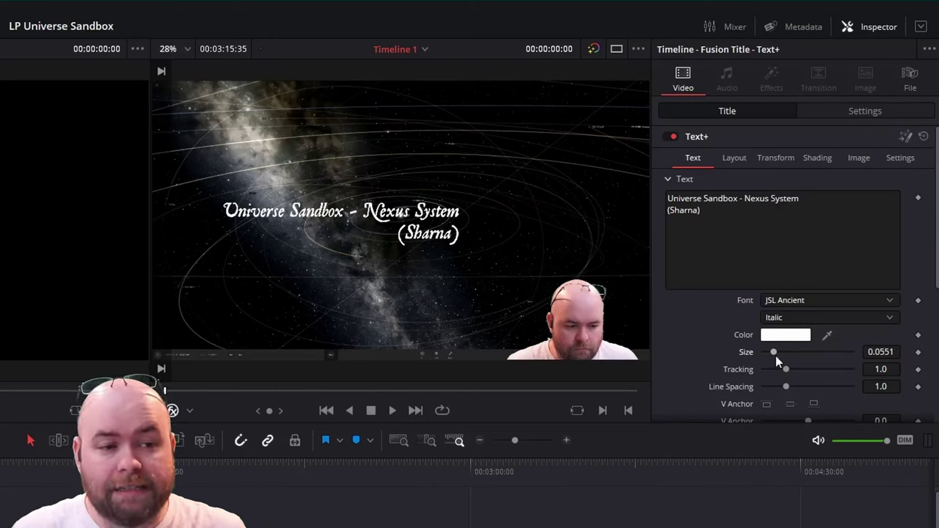
- Move the title to the lower-left with Position X -37 and Y -518
left_click(888, 107)
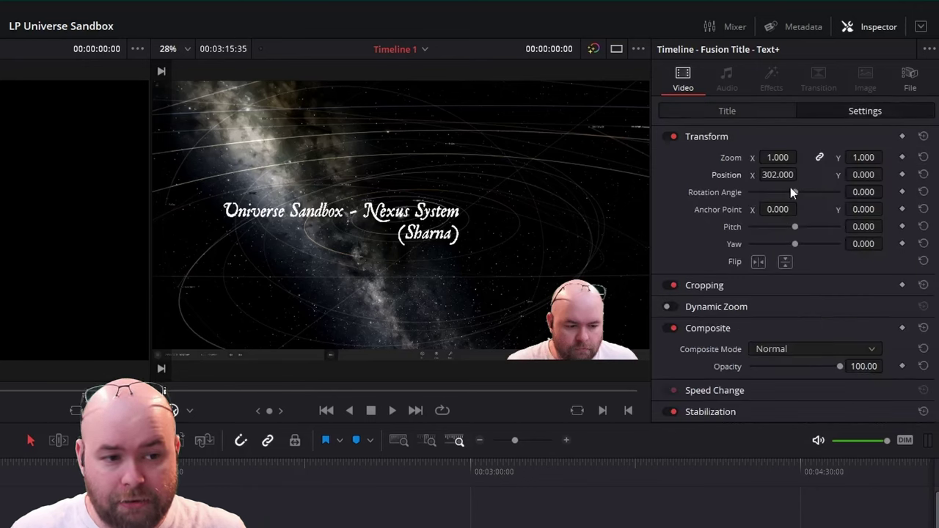
left_click_drag(785, 175, 799, 174)
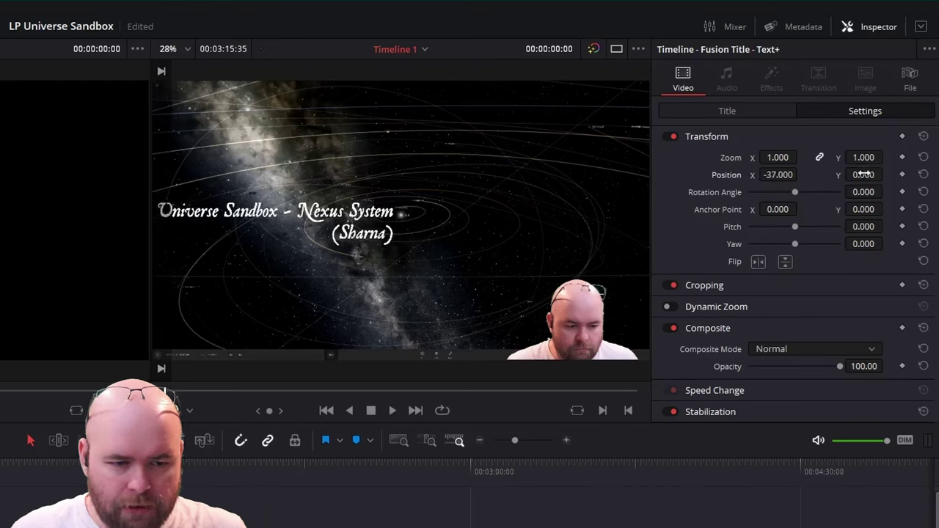
mouse_move(865, 174)
left_mouse_down()
mouse_move(886, 174)
mouse_move(862, 174)
left_mouse_up()
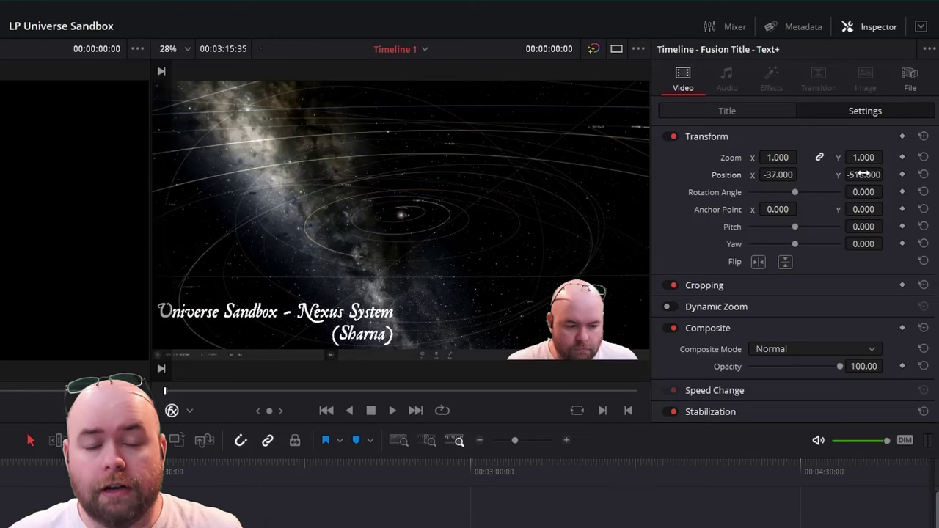
- Keyframe the Write On End at 0.0 at the start of the title clip
left_click(724, 111)
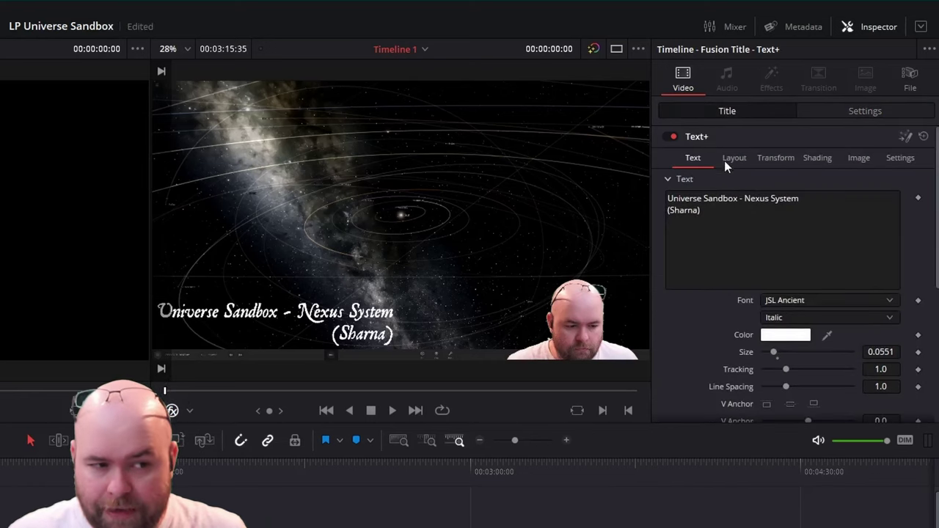
scroll(722, 177, "down", 5)
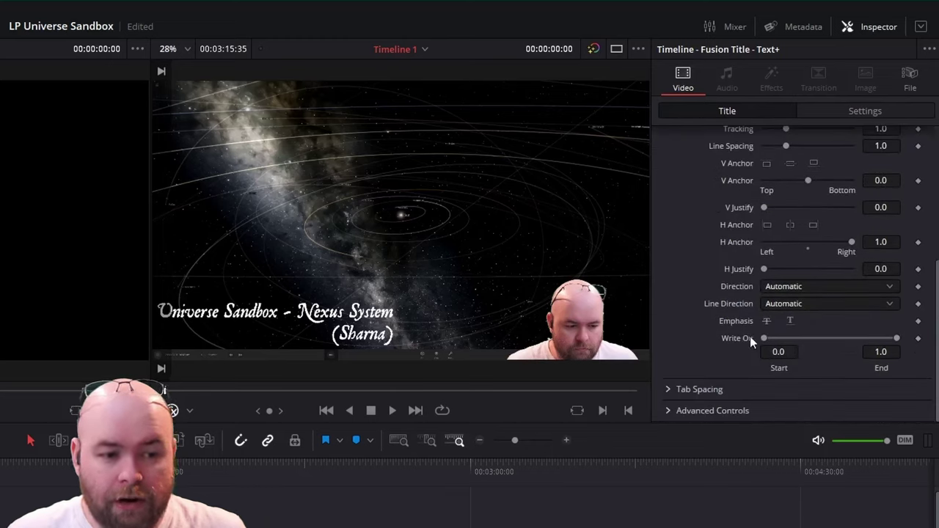
left_click(917, 339)
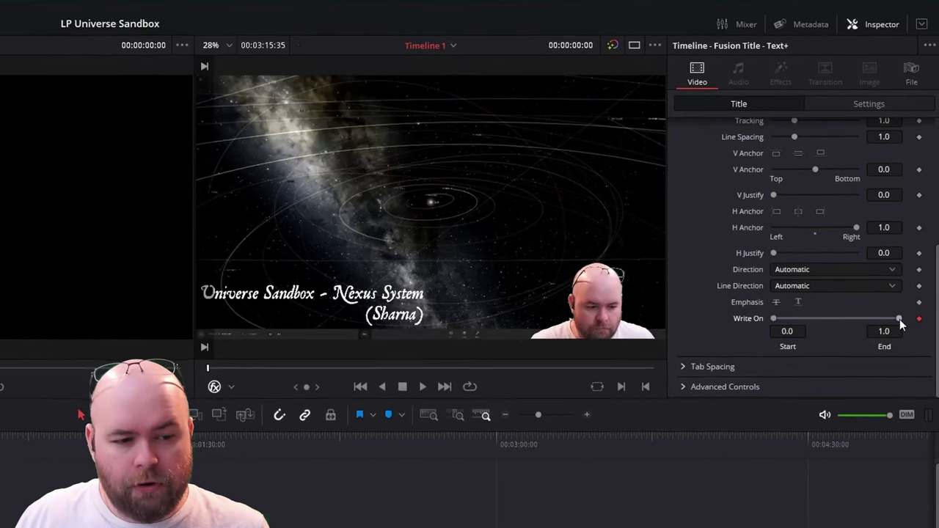
left_click_drag(902, 297, 785, 296)
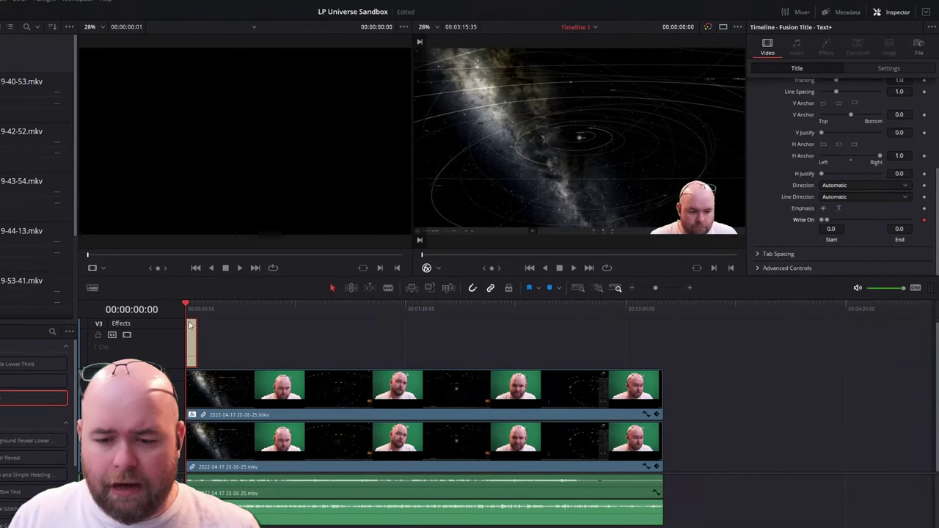
- At 00:00:02:00, add a second Write On keyframe with End set to 1.0
left_click(688, 288)
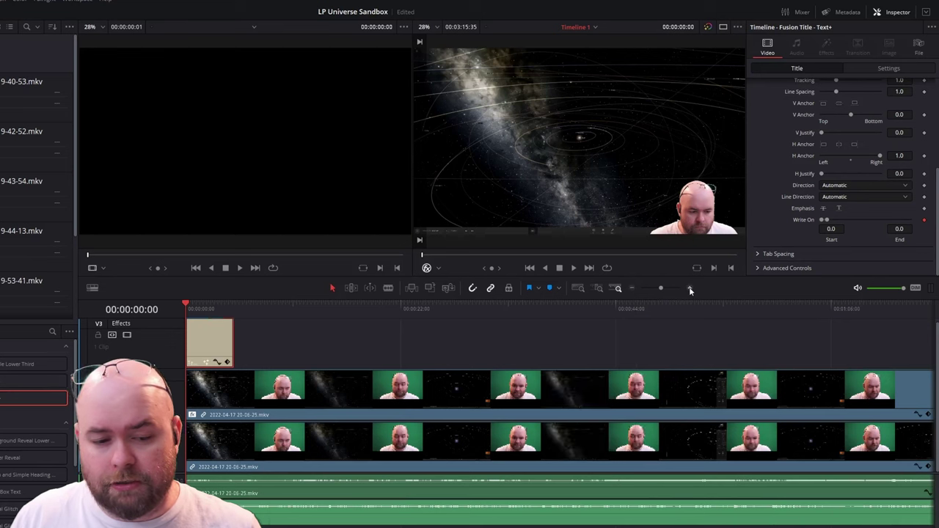
left_click(689, 288)
left_click(689, 288)
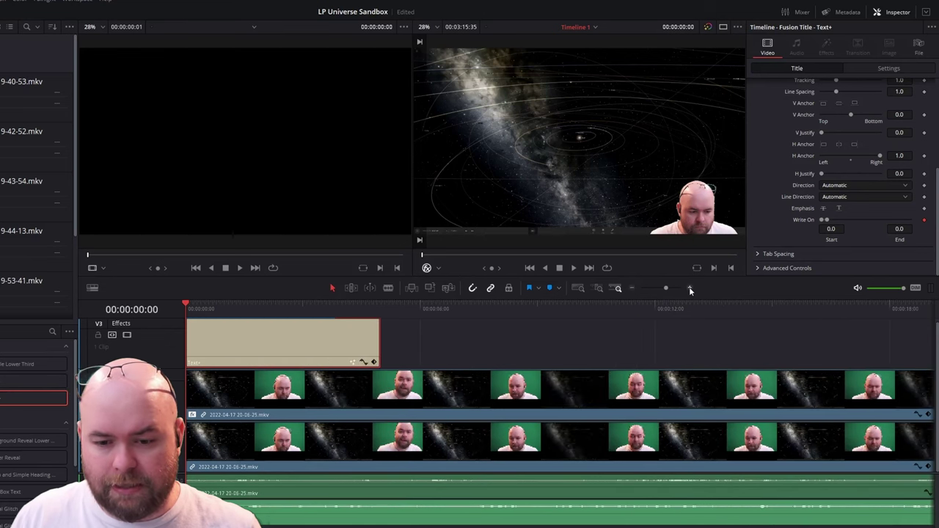
left_click(251, 308)
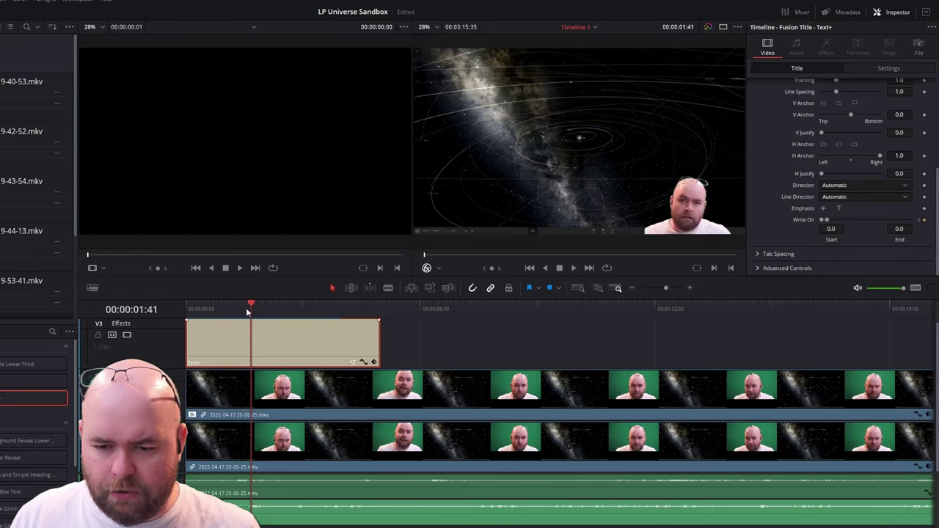
left_click(254, 307)
left_click_drag(253, 306, 265, 307)
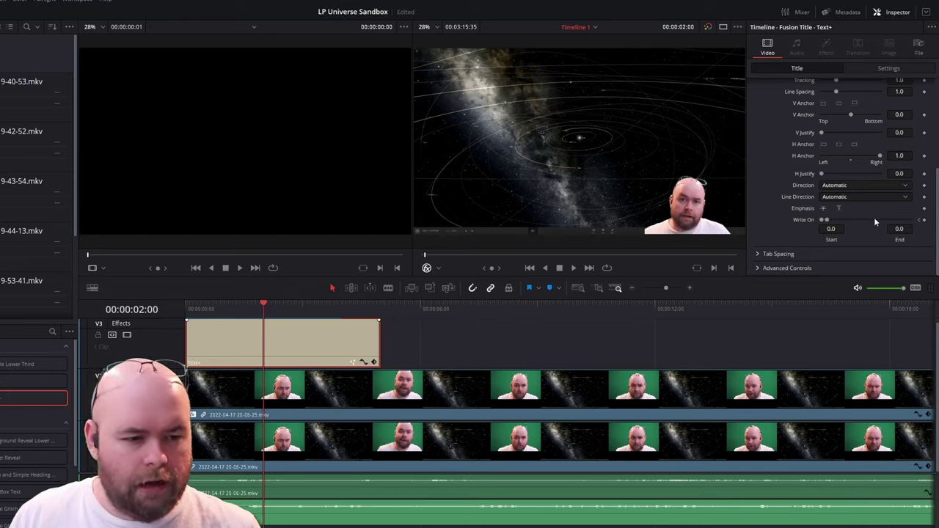
left_click(924, 220)
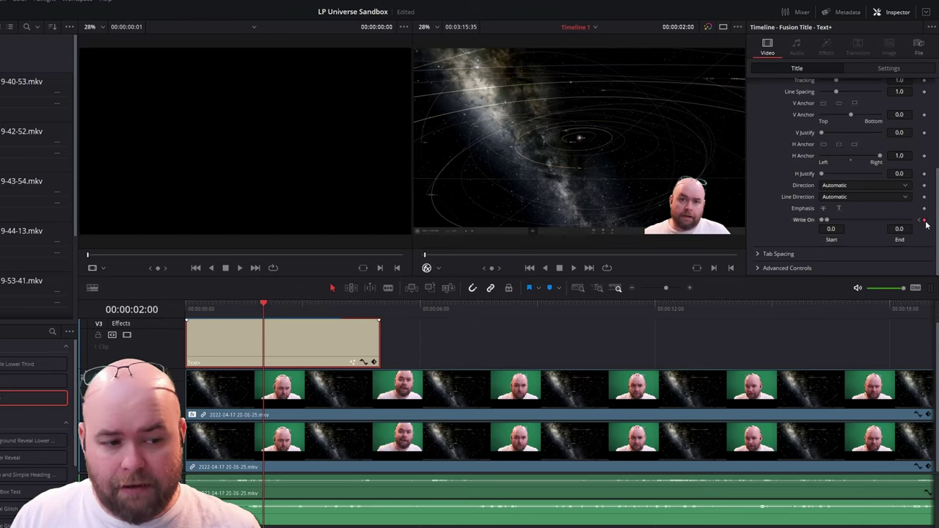
left_click_drag(826, 221, 910, 220)
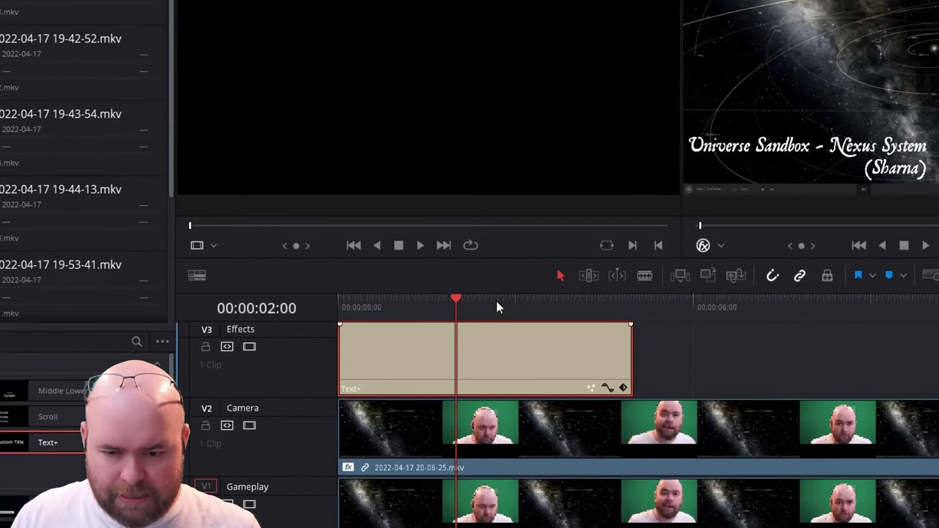
- Add a 30-frame fade-out to the end of the Text+ title clip
left_click(496, 302)
scroll(468, 337, "up", 1)
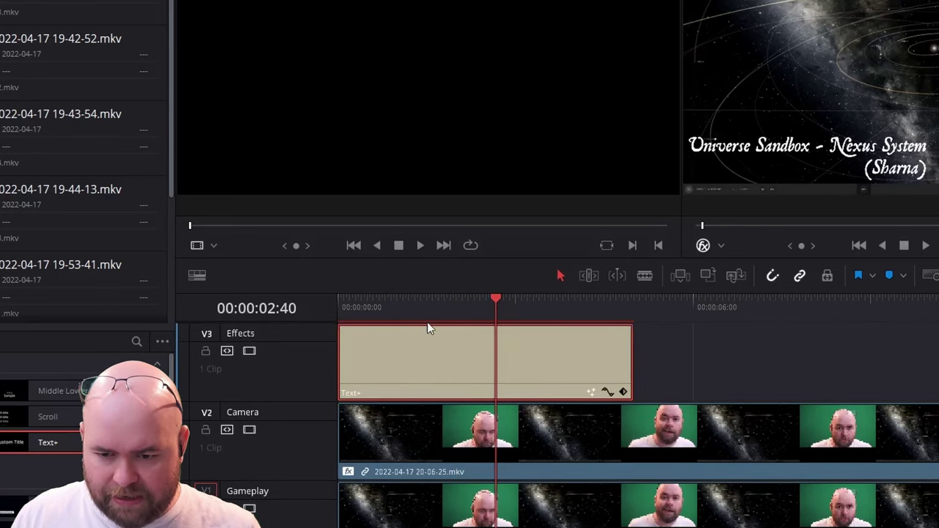
mouse_move(619, 331)
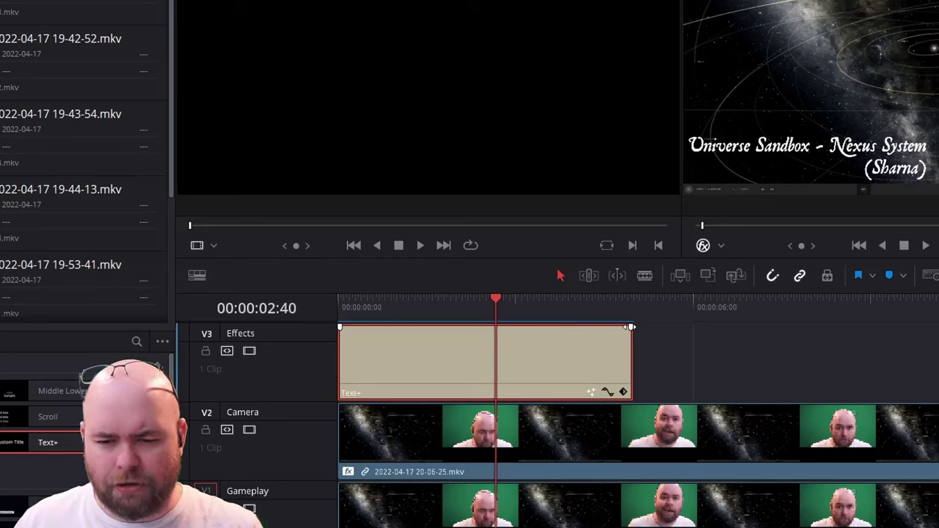
left_click(583, 301)
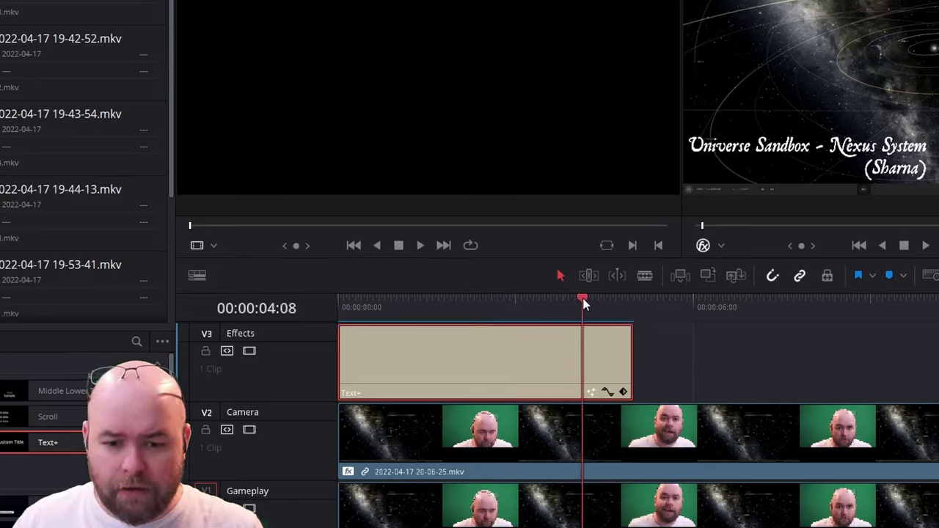
left_click(630, 328)
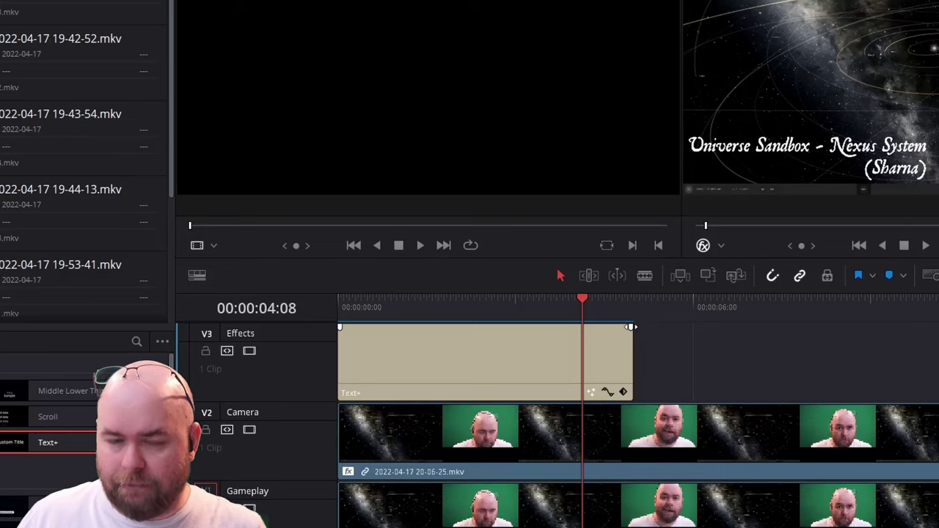
left_click_drag(631, 326, 602, 329)
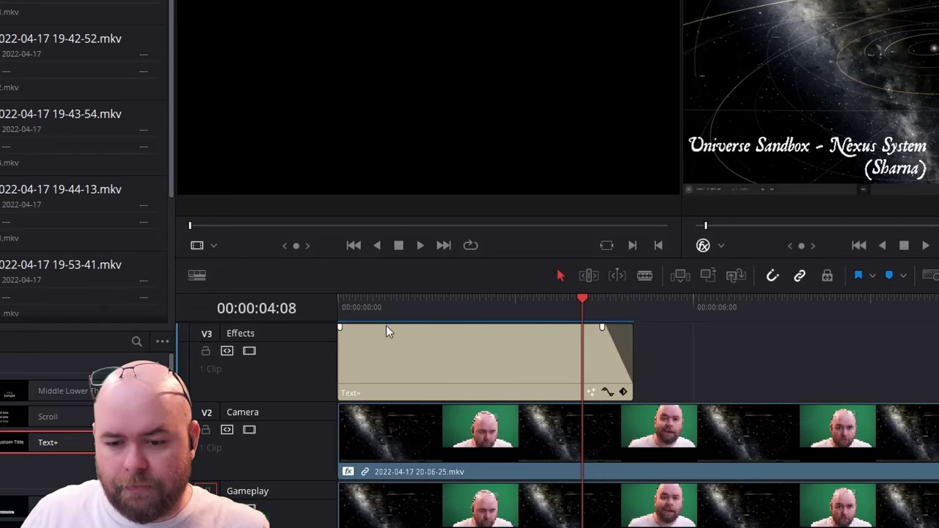
- Play the timeline from 00:00:00:00 to preview the title animation, stopping around 00:00:10:53
left_click(339, 308)
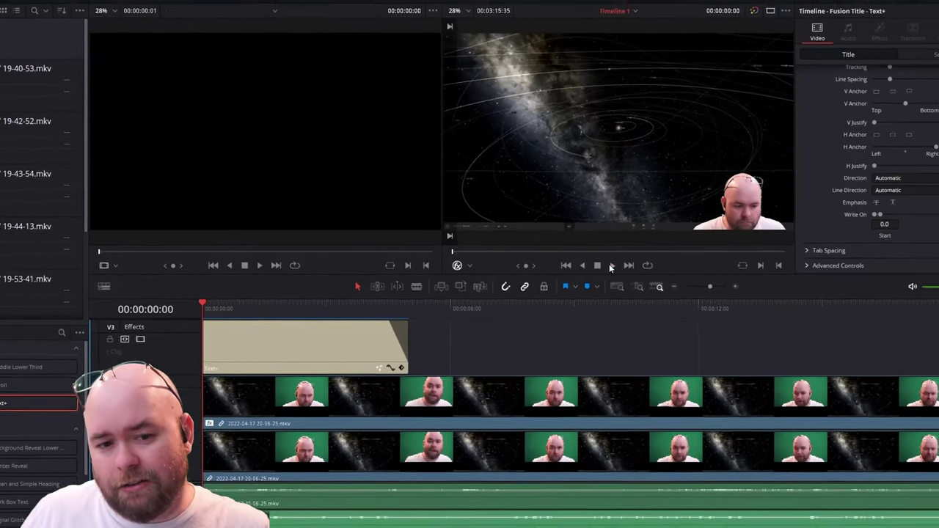
left_click(680, 261)
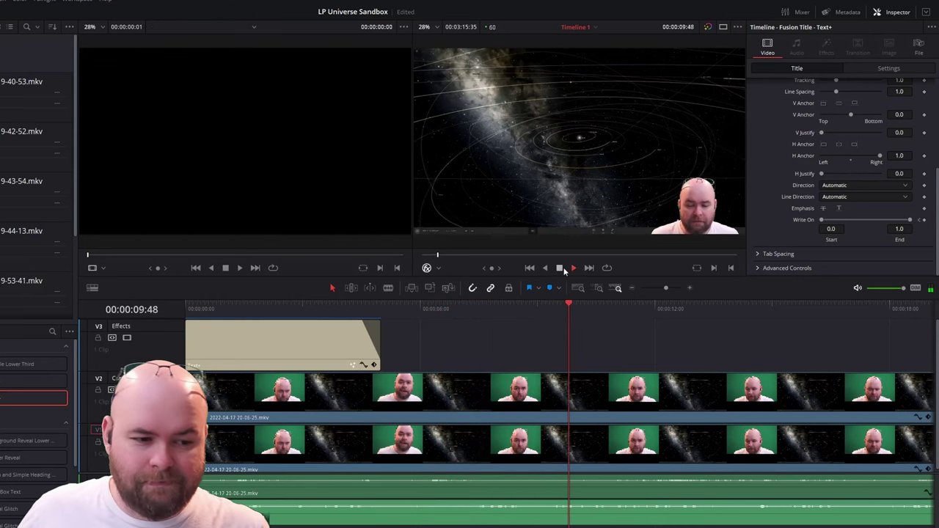
left_click(560, 268)
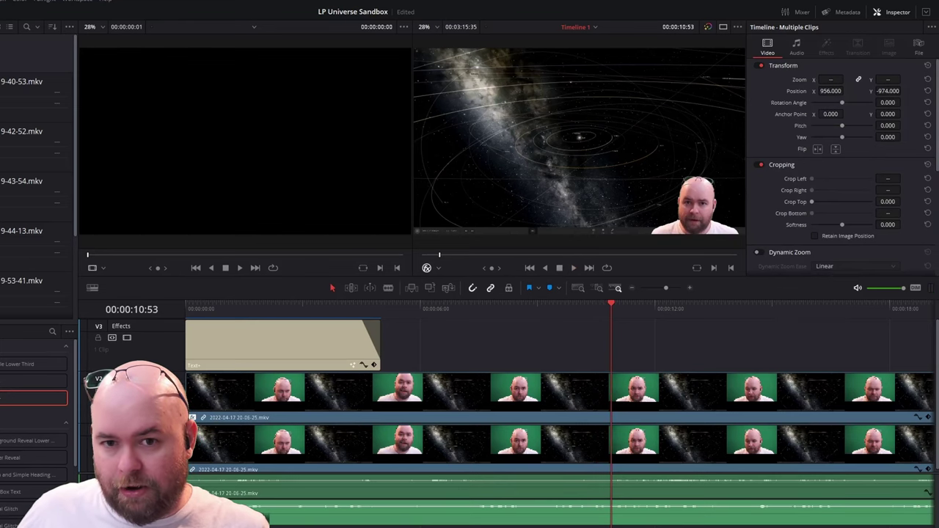
- Scrub the gameplay from about 00:00:19 to 00:00:45, then zoom the timeline out to show the whole edit
scroll(557, 411, "right", 5)
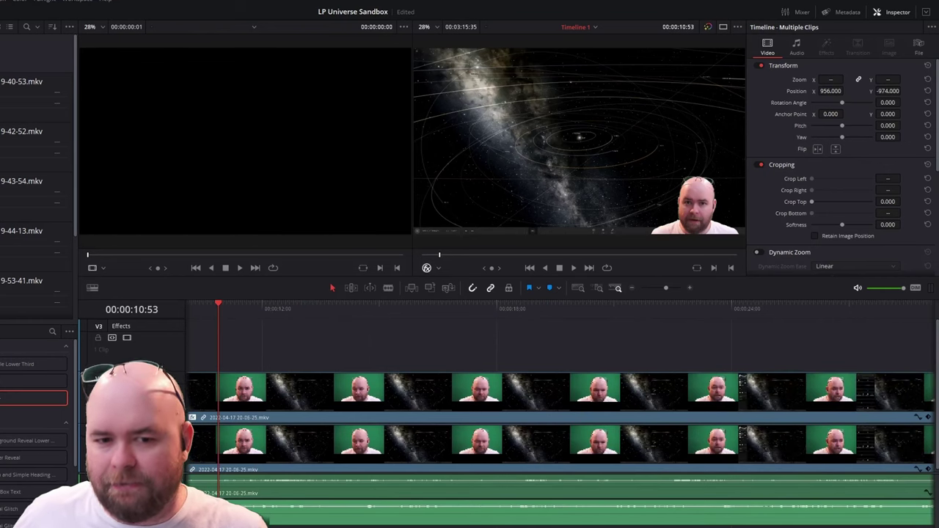
scroll(558, 411, "left", 3)
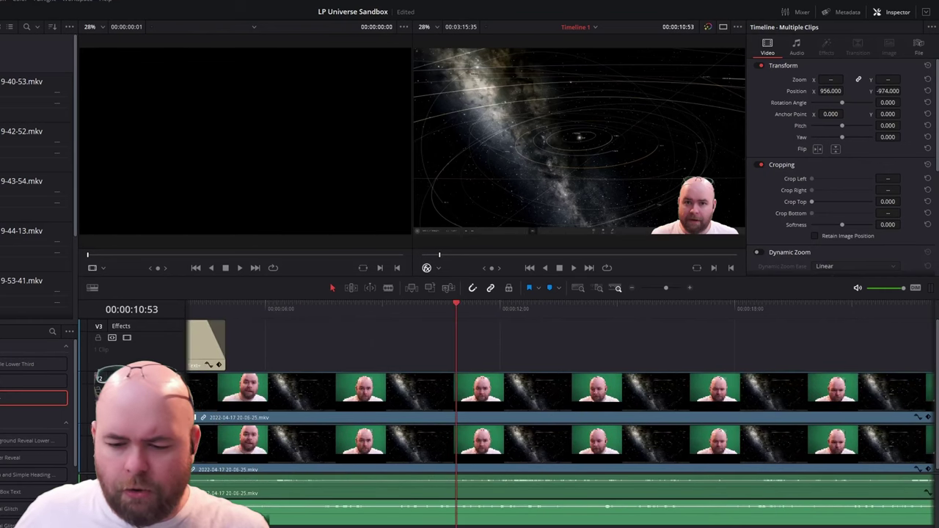
scroll(558, 411, "right", 2)
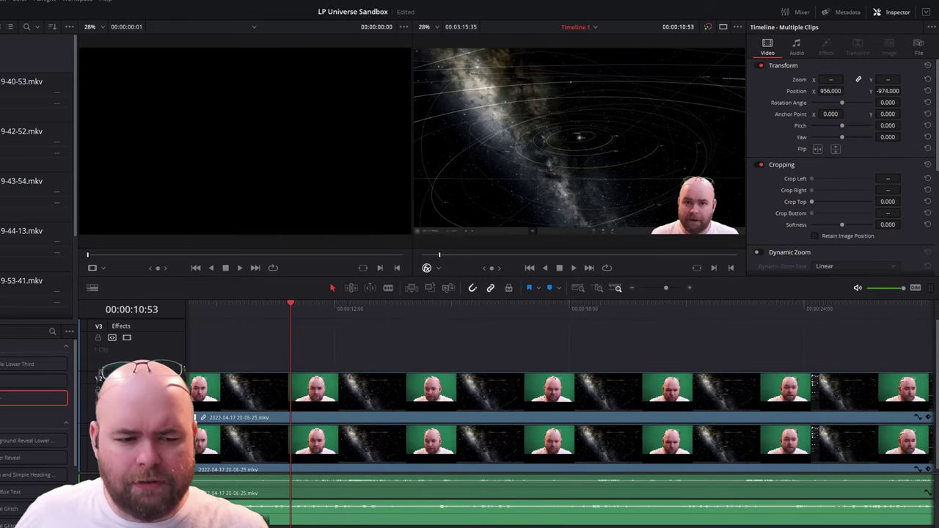
left_click(621, 314)
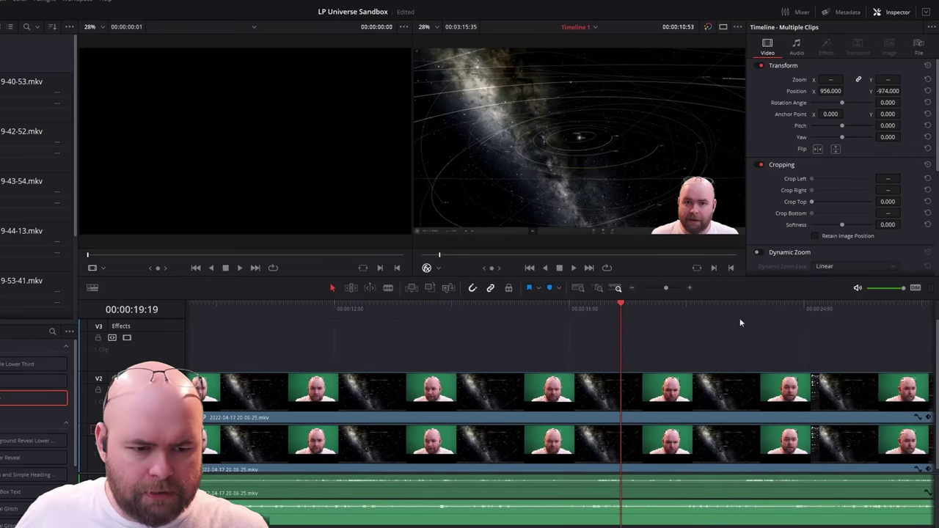
left_click(789, 306)
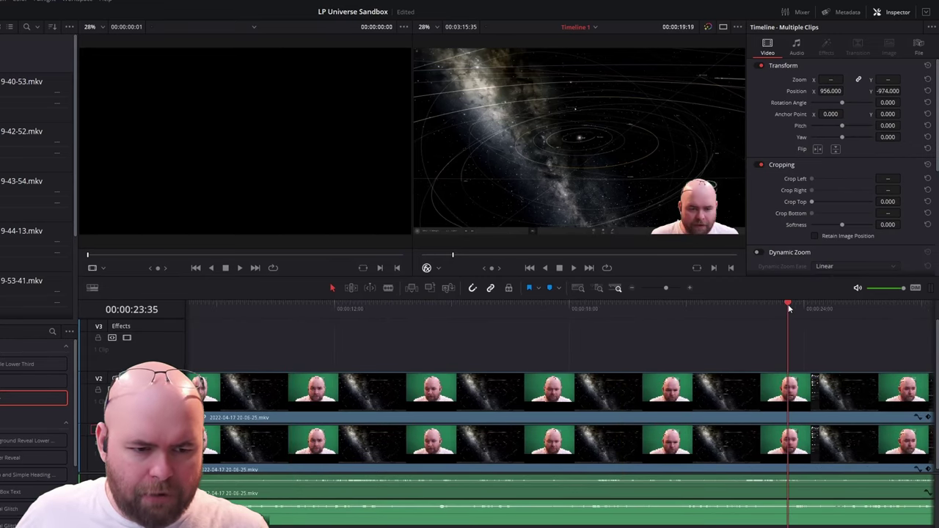
left_click(856, 305)
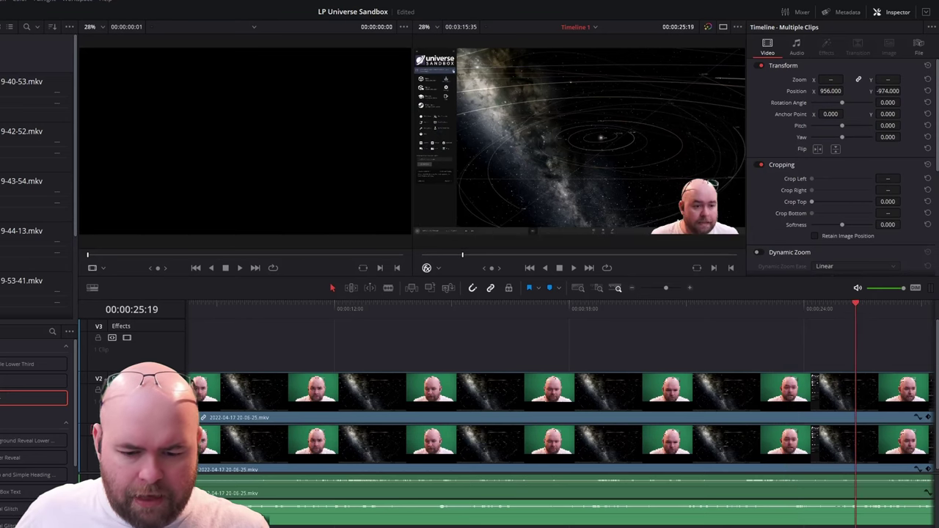
scroll(491, 336, "right", 10)
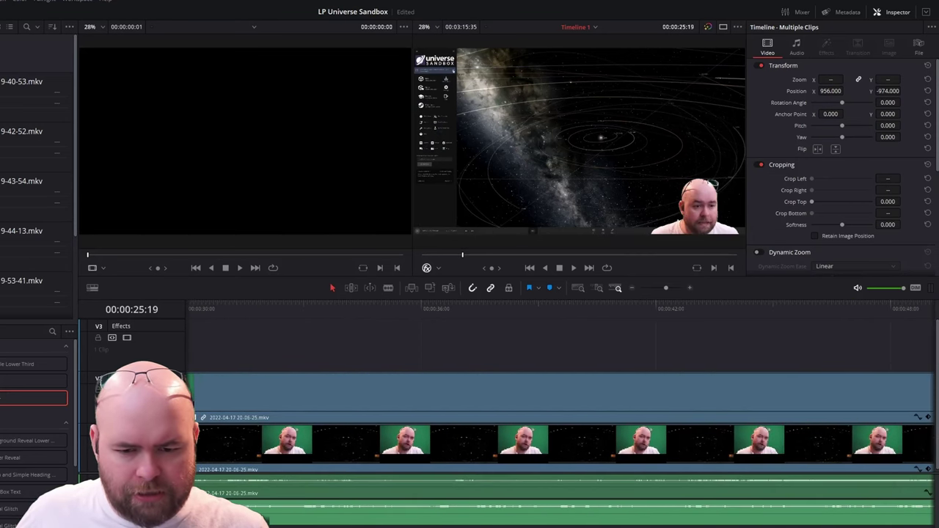
left_click(507, 305)
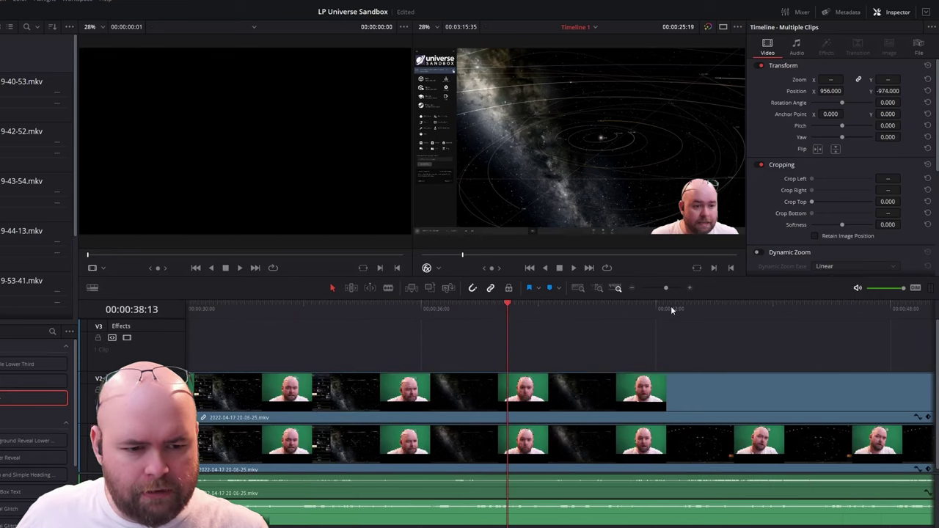
left_click(794, 307)
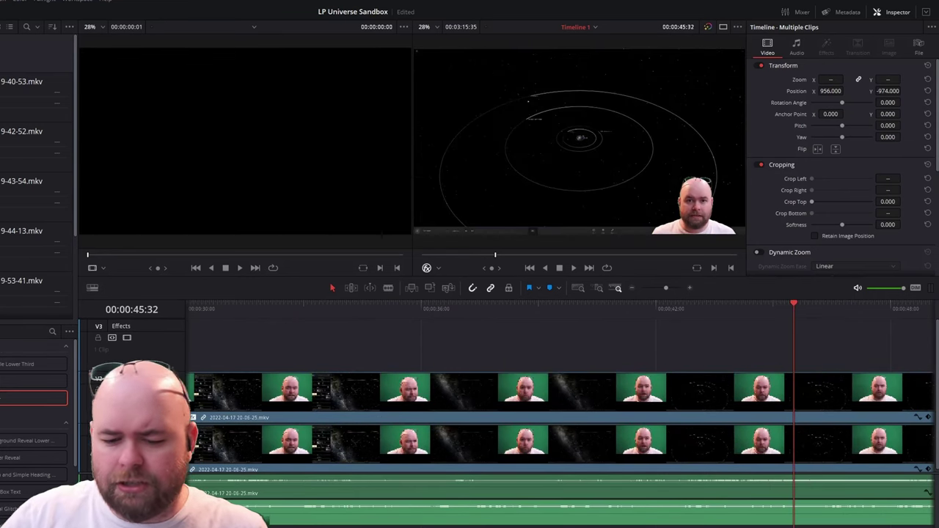
left_click(633, 288)
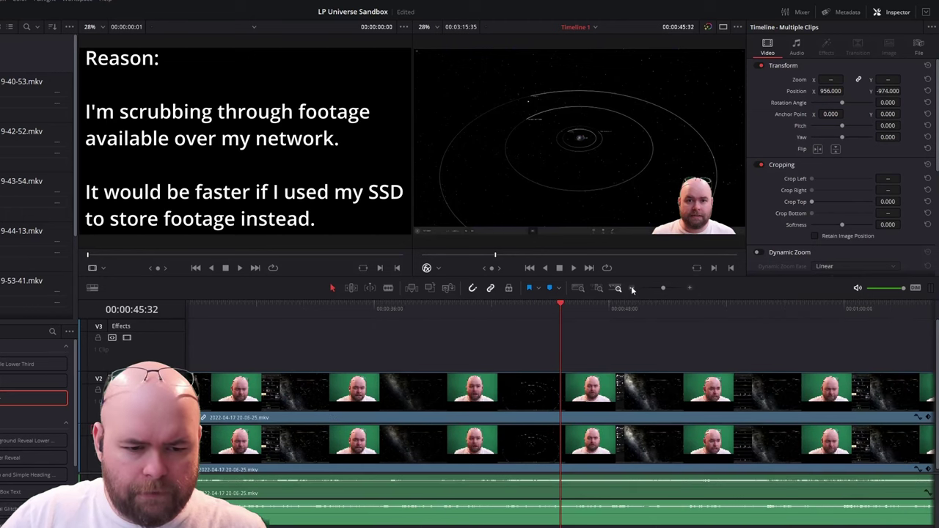
left_click(632, 289)
left_click(633, 288)
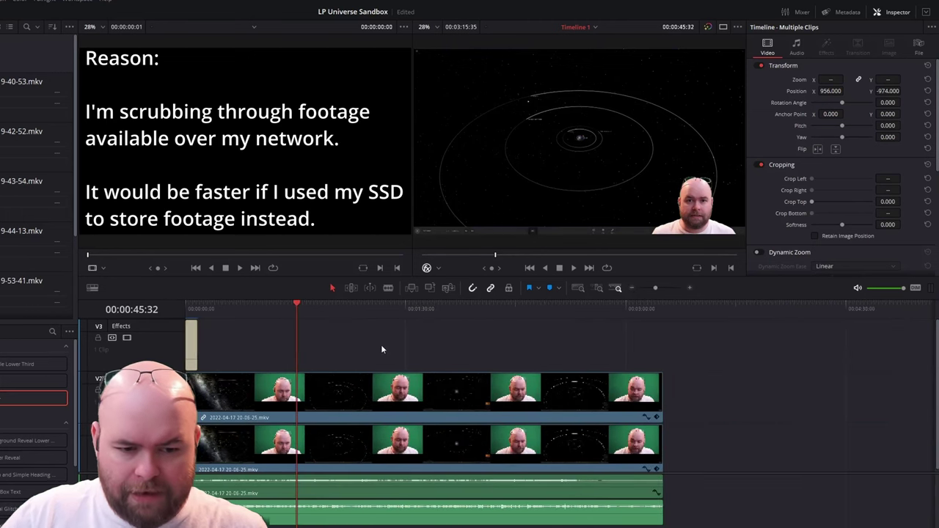
- Set the playhead to 00:01:10:53 and select the linked webcam and gameplay clips
left_click(372, 310)
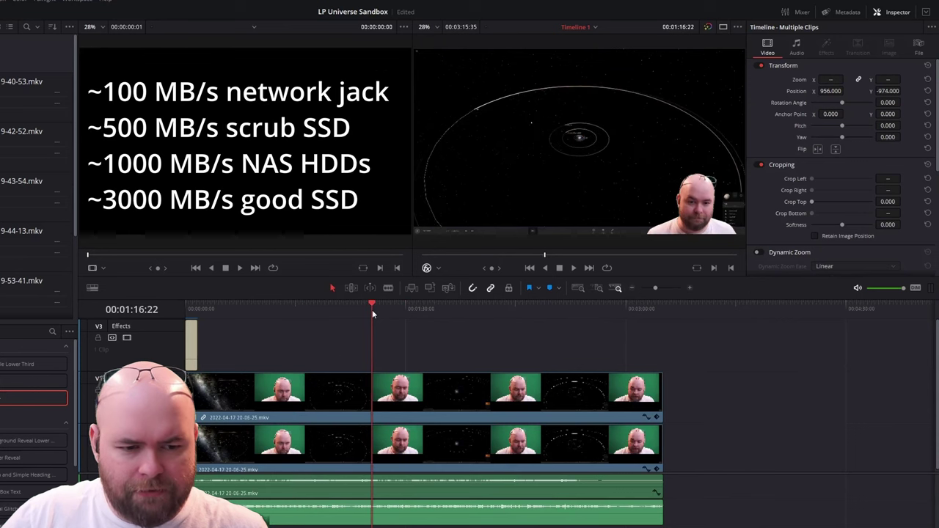
mouse_move(372, 309)
left_mouse_down()
mouse_move(340, 312)
mouse_move(374, 317)
mouse_move(365, 321)
left_mouse_up()
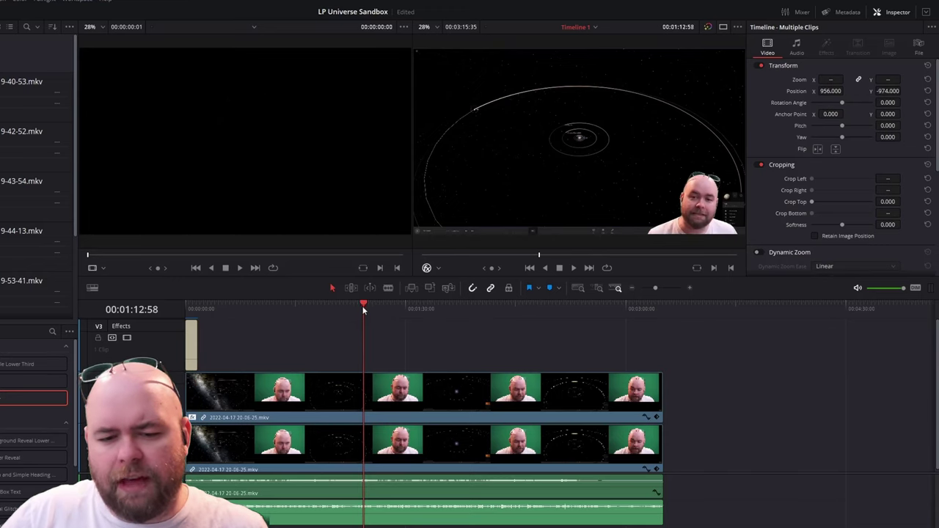
left_click_drag(363, 310, 360, 312)
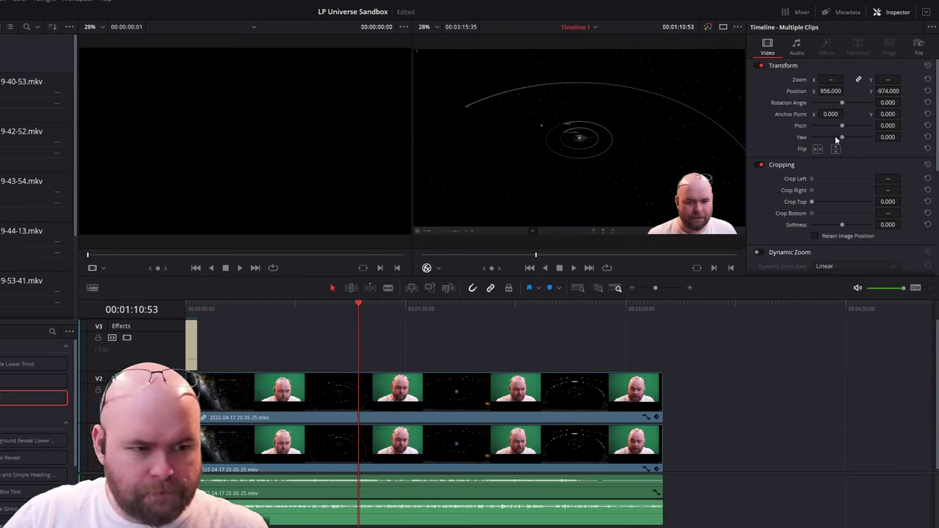
left_click(365, 401)
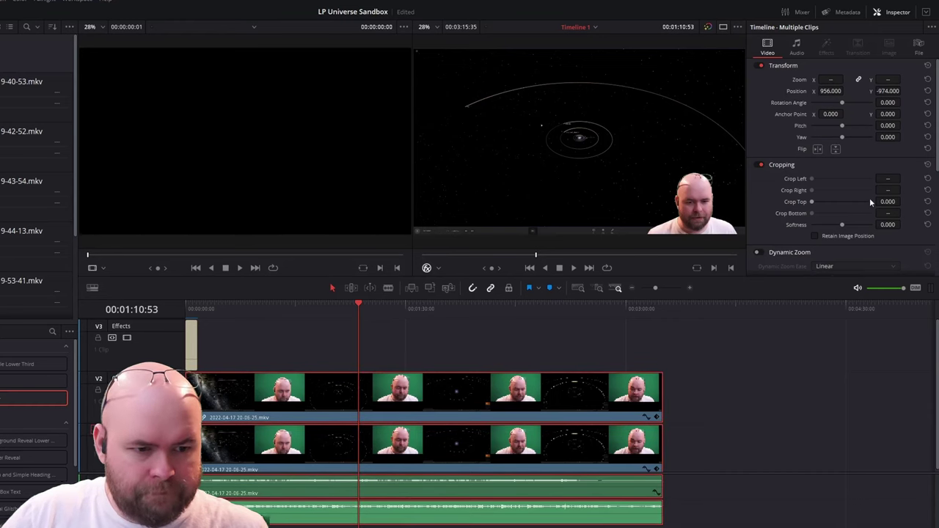
right_click(423, 388)
left_click(539, 380)
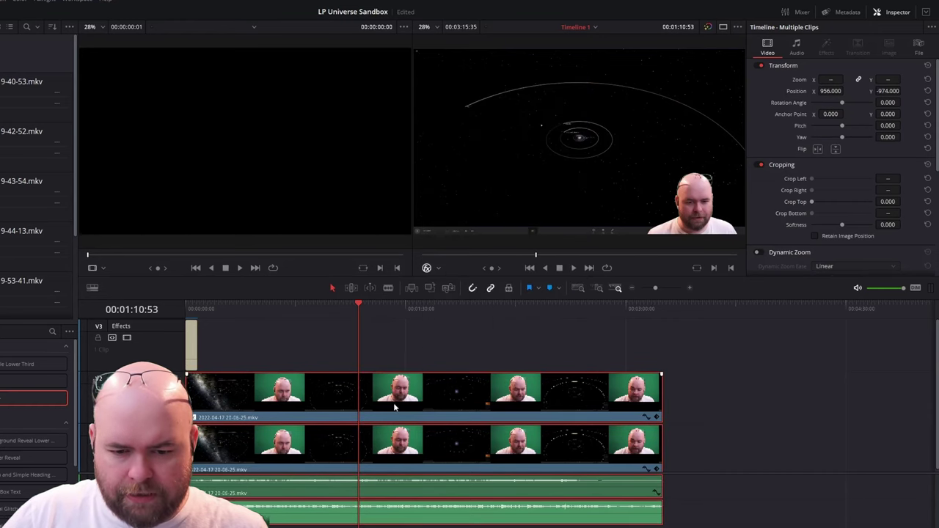
- Select only the V2 webcam clip and add Position and Zoom keyframes at 00:01:10:53 and 00:00:40:43
left_click(373, 375)
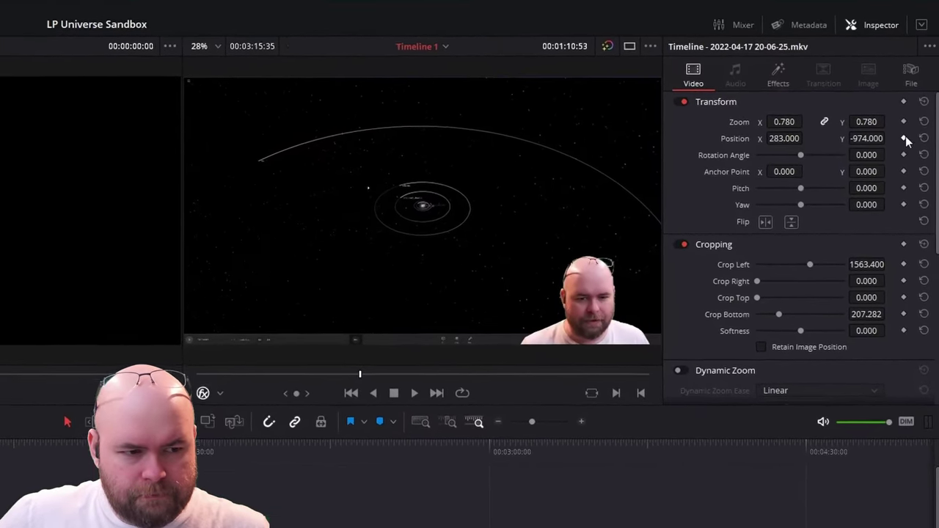
left_click(903, 146)
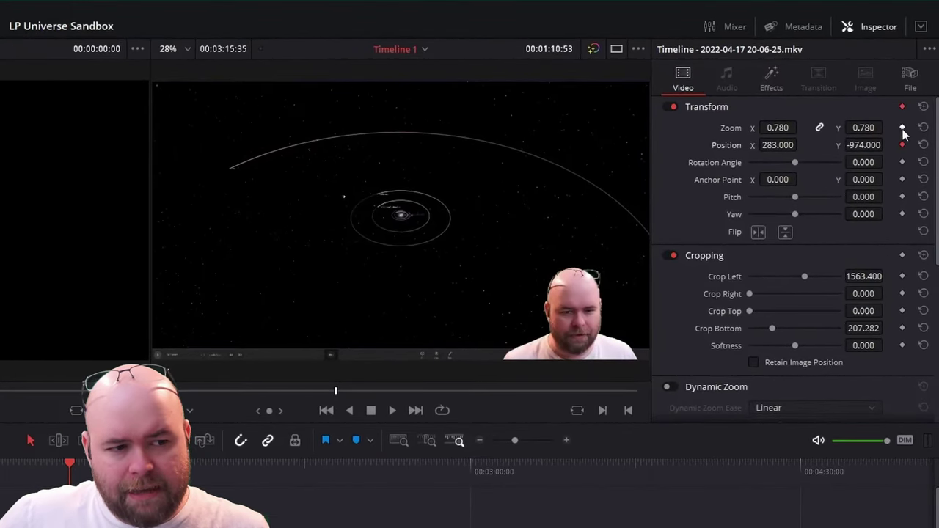
left_click(903, 128)
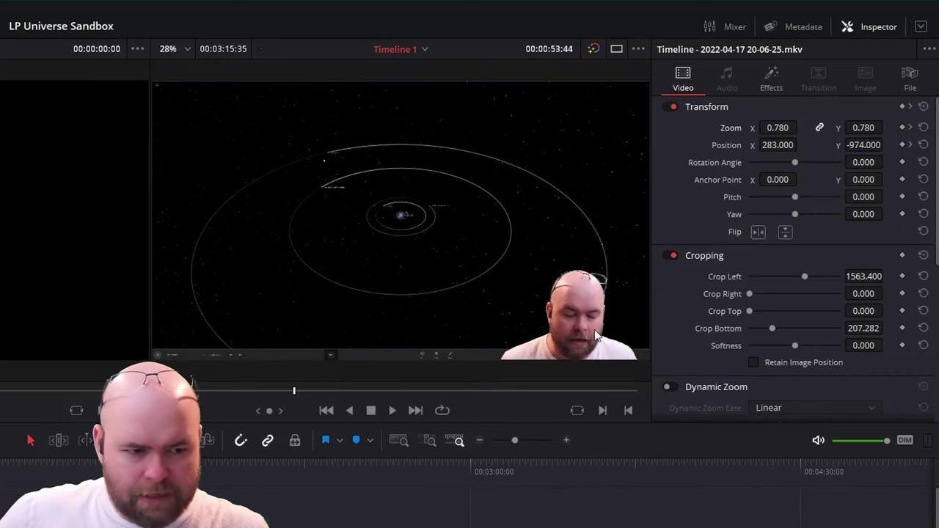
left_click(895, 127)
left_click(902, 128)
left_click(902, 145)
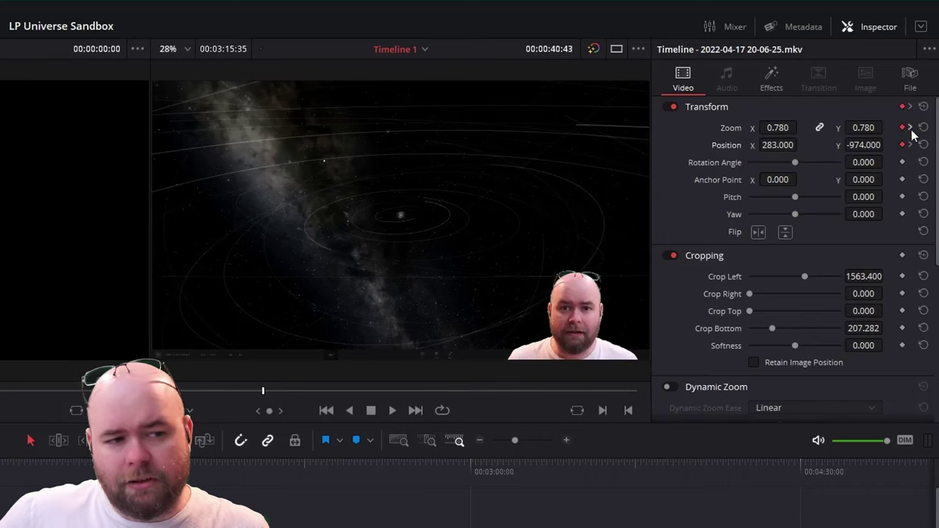
left_click(911, 128)
left_click(895, 127)
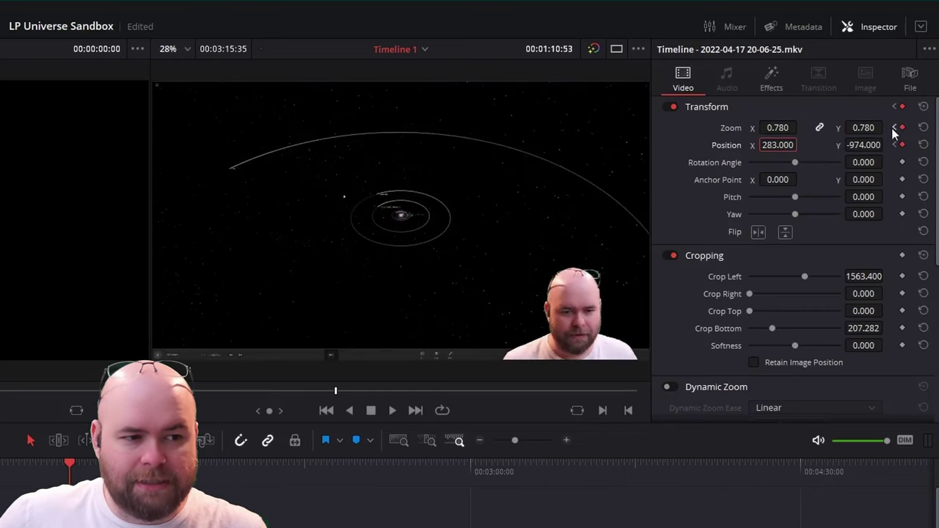
left_click(894, 128)
left_click(910, 128)
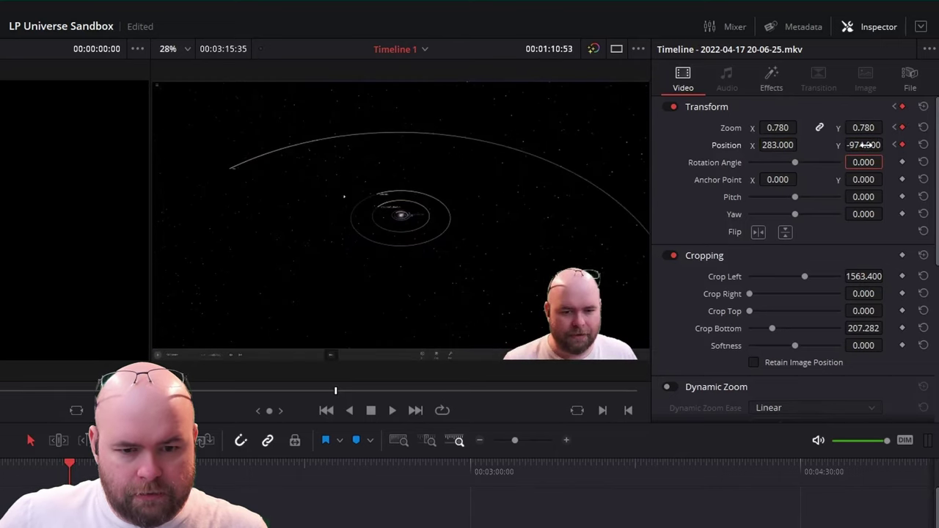
- At the 00:01:10:53 keyframe, slide the webcam to the lower-left with Position X -1513
left_click_drag(864, 144, 800, 145)
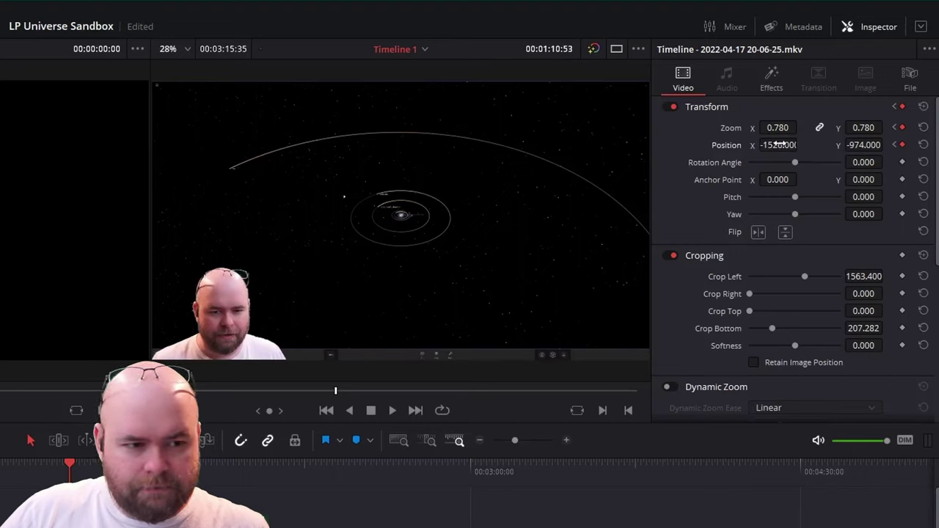
left_click(758, 233)
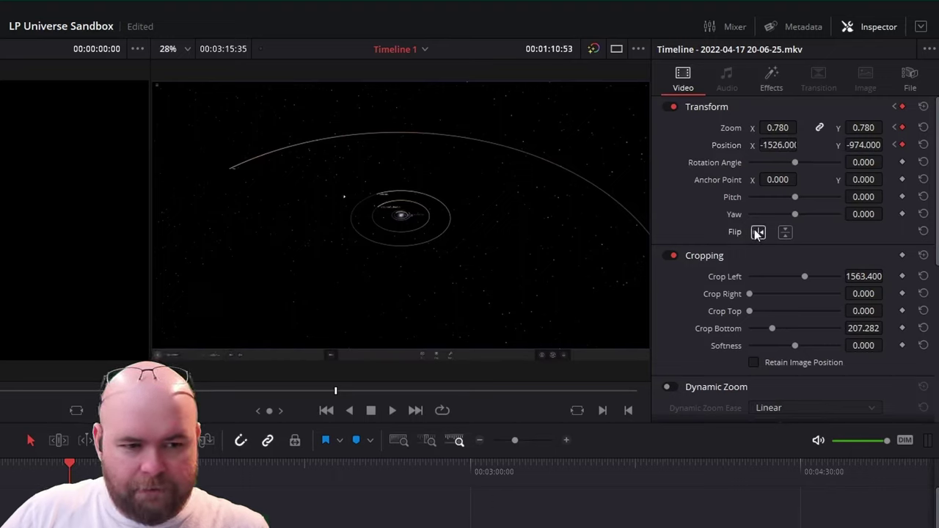
left_click_drag(800, 145, 800, 145)
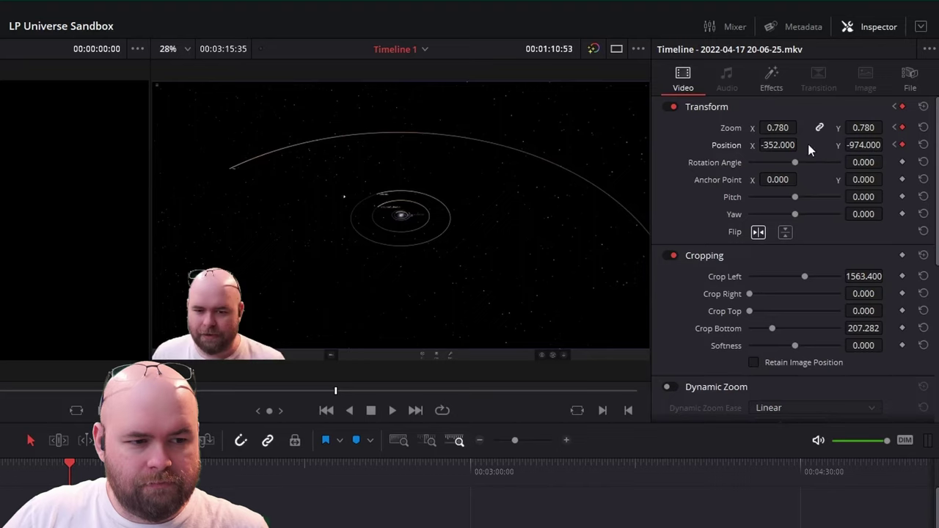
left_click(923, 232)
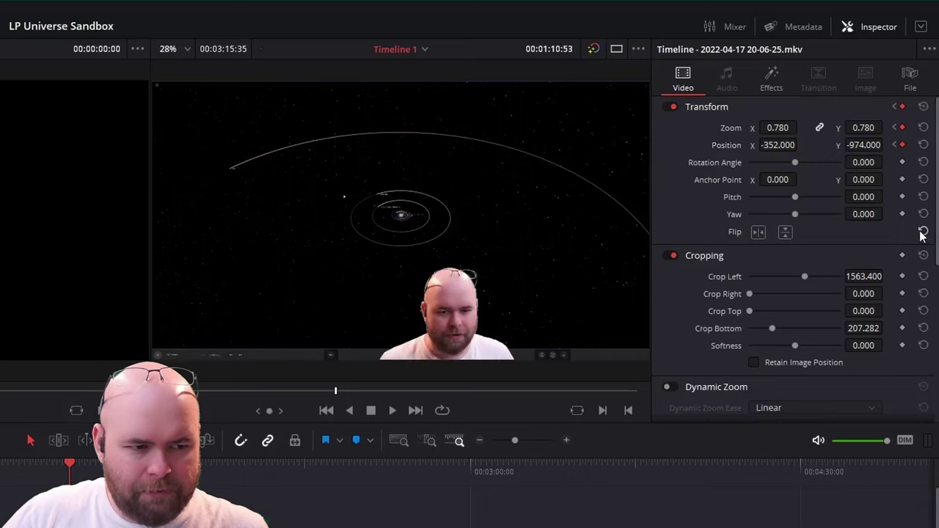
left_click_drag(765, 145, 585, 145)
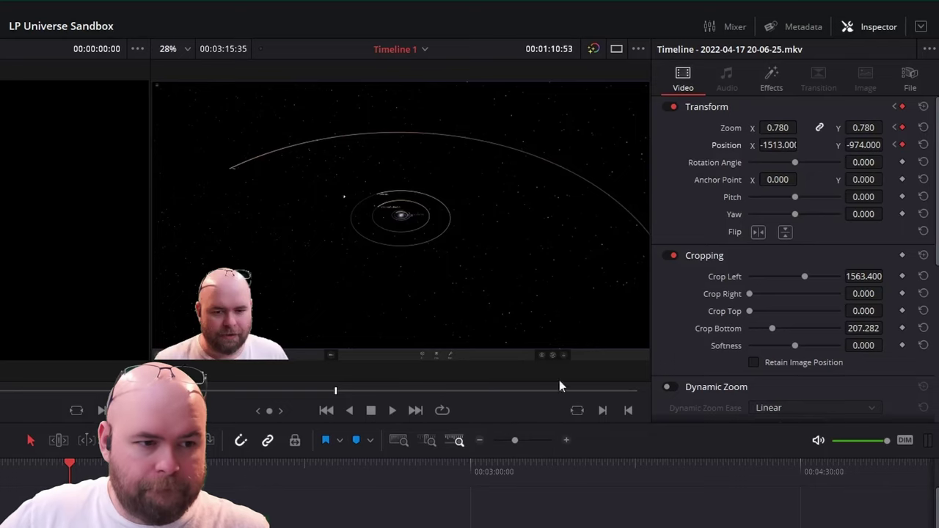
left_click(894, 144)
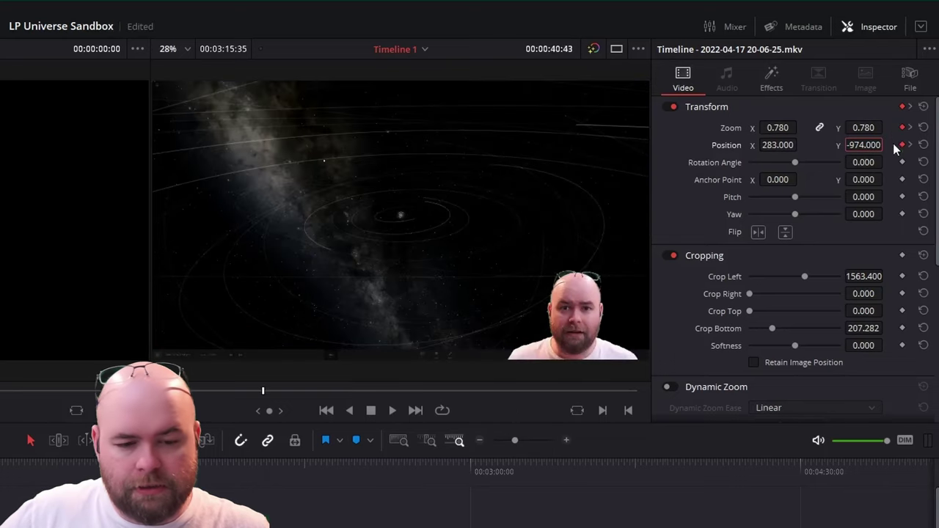
left_click(394, 411)
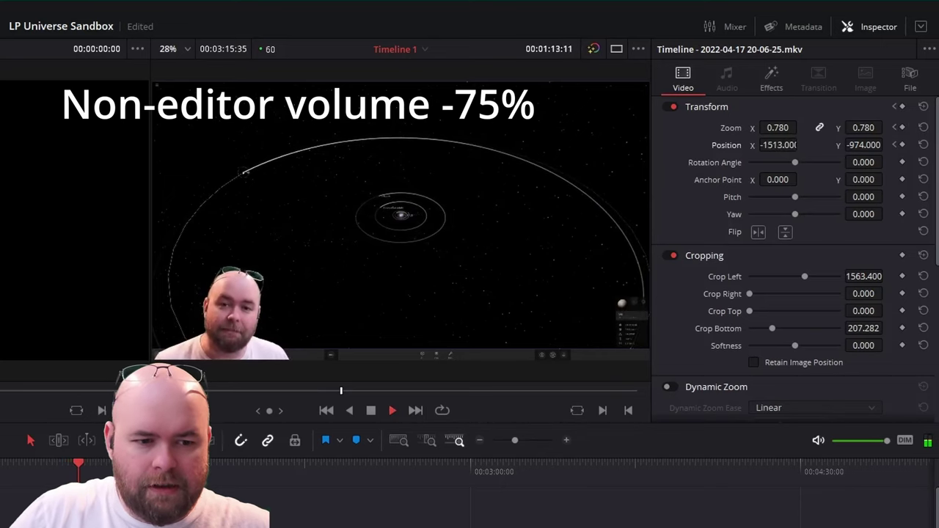
left_click(370, 411)
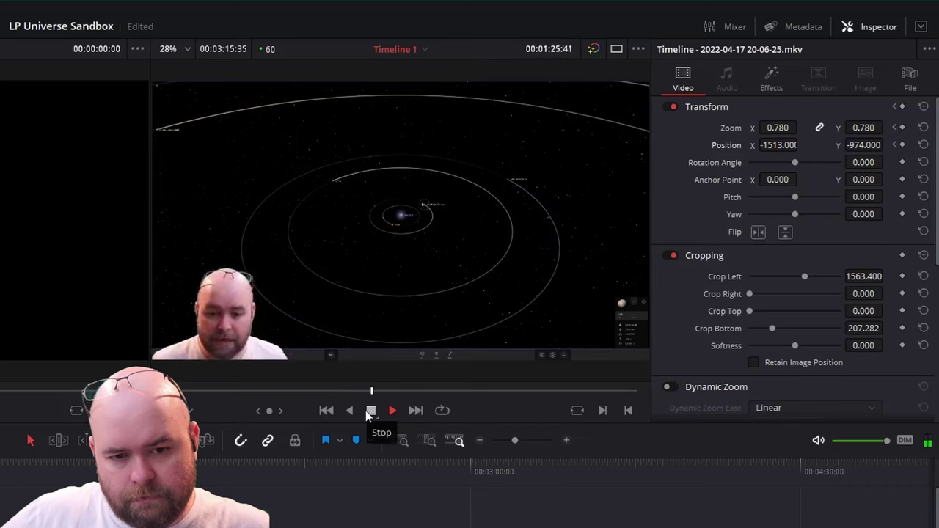
left_click(366, 410)
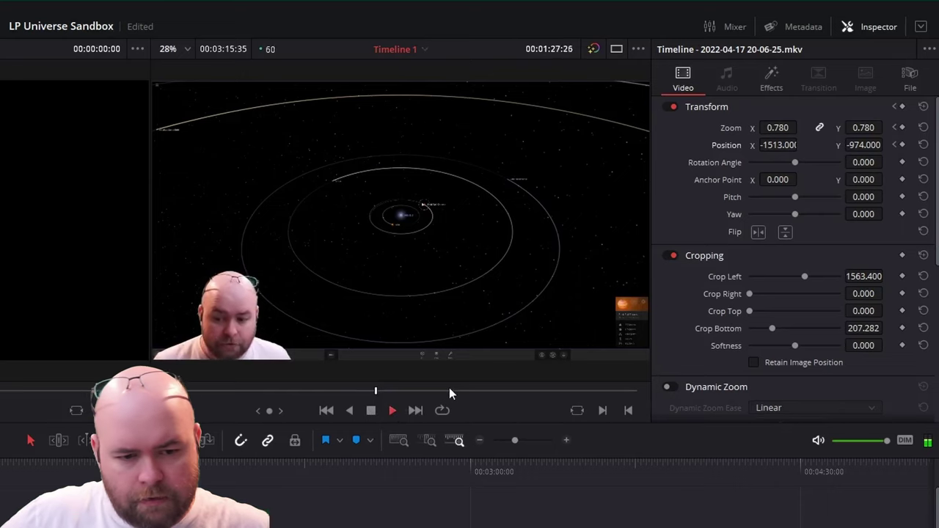
- Add a Position keyframe on the gameplay clip at 00:01:26:48, undoing a trial zoom
left_click(371, 411)
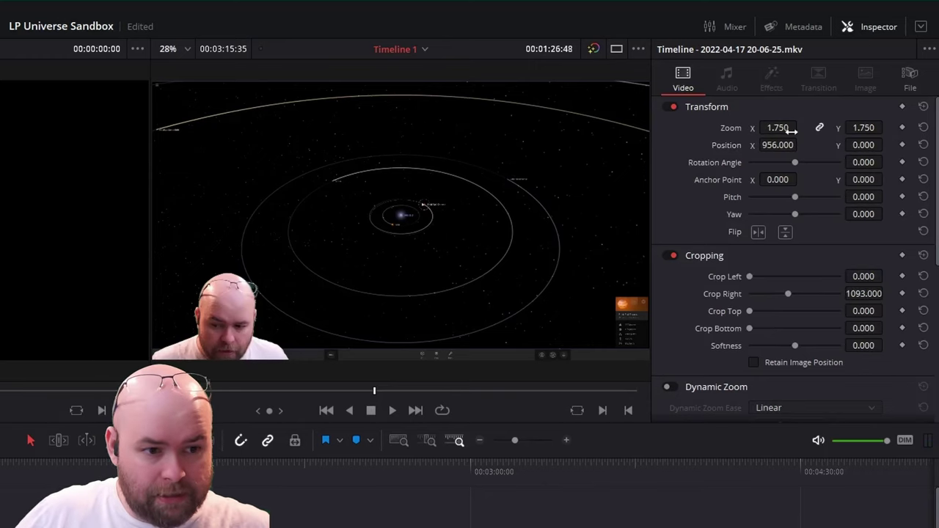
left_click(903, 144)
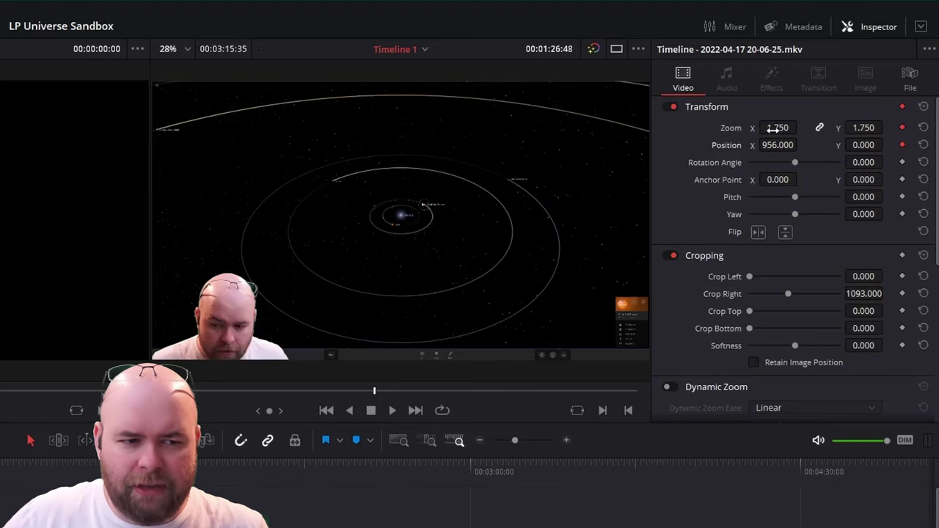
left_click_drag(796, 128, 743, 144)
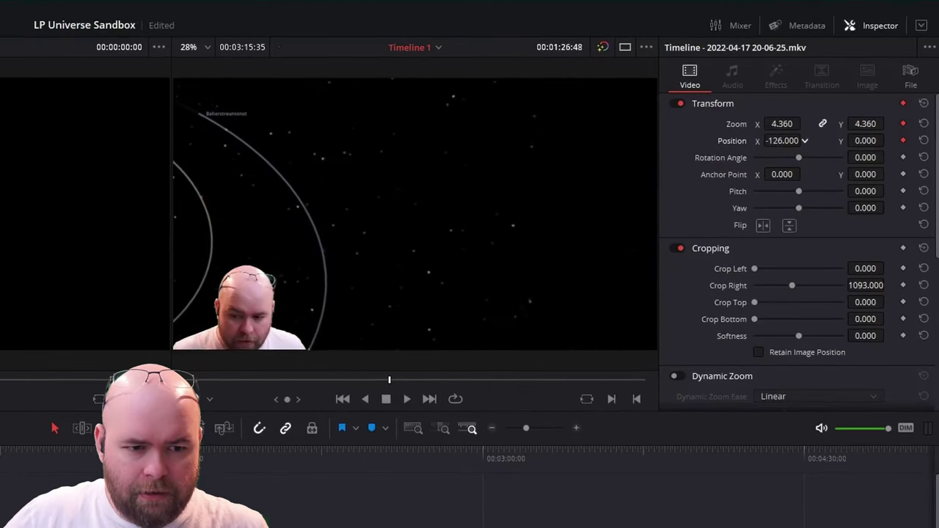
left_click_drag(848, 138, 916, 130)
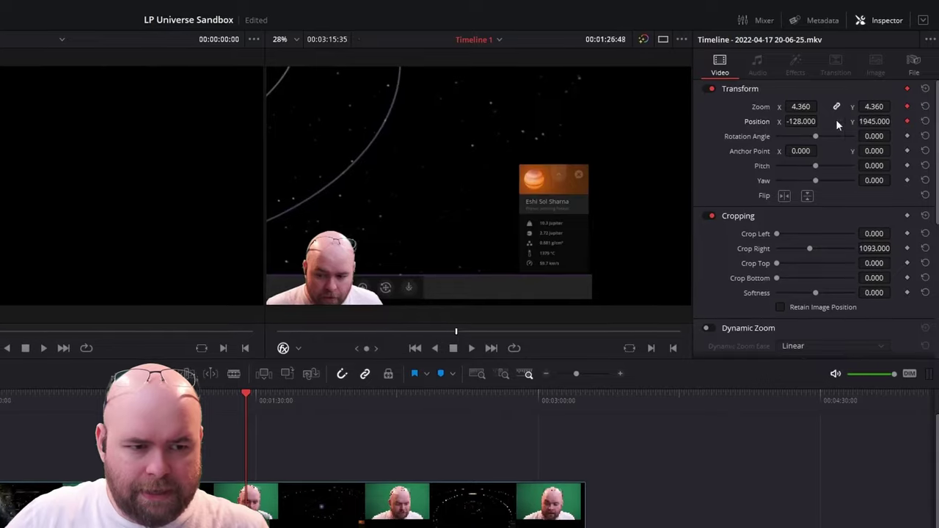
left_click_drag(806, 124, 814, 99)
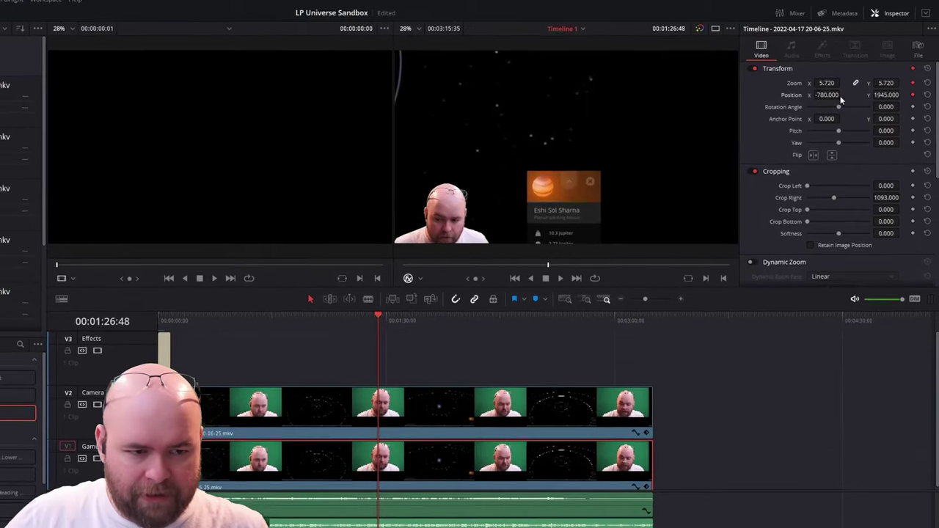
left_click_drag(884, 99, 903, 91)
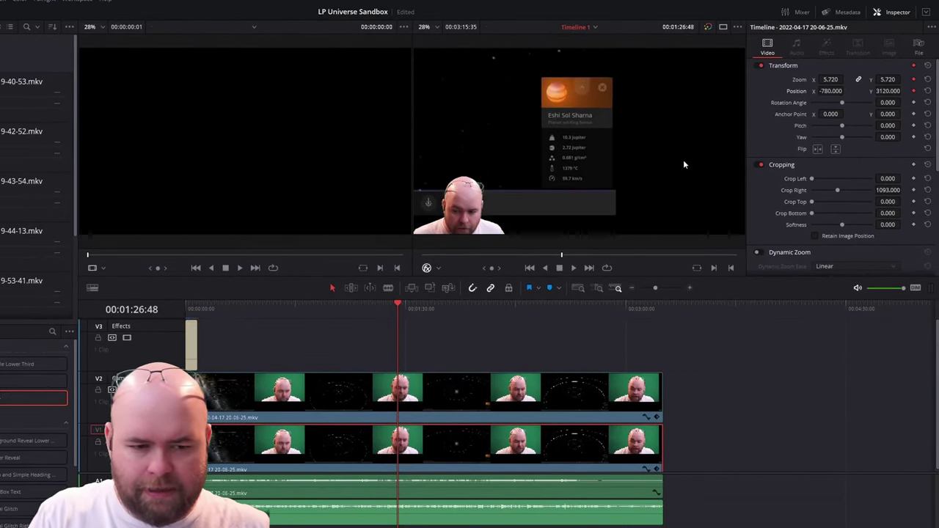
key("ctrl+z")
key("ctrl+z")
key("ctrl+z")
key("ctrl+z")
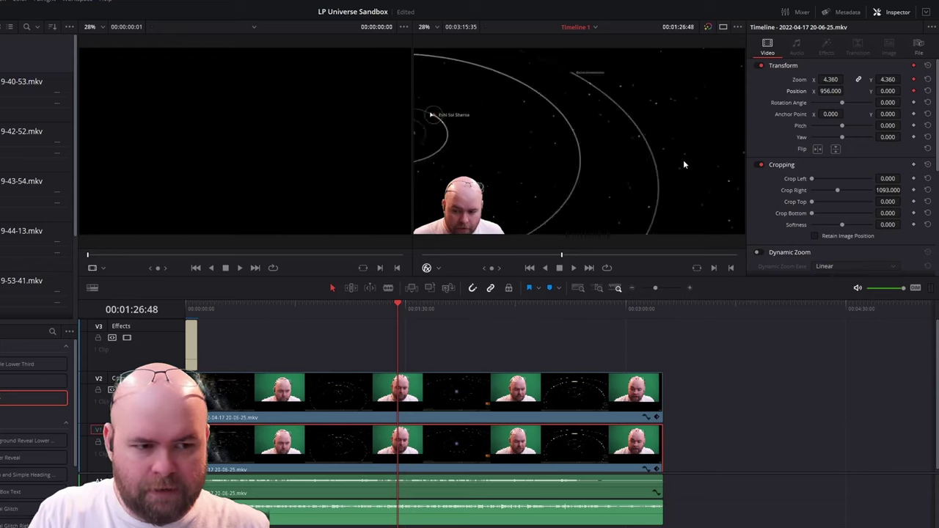
key("ctrl+z")
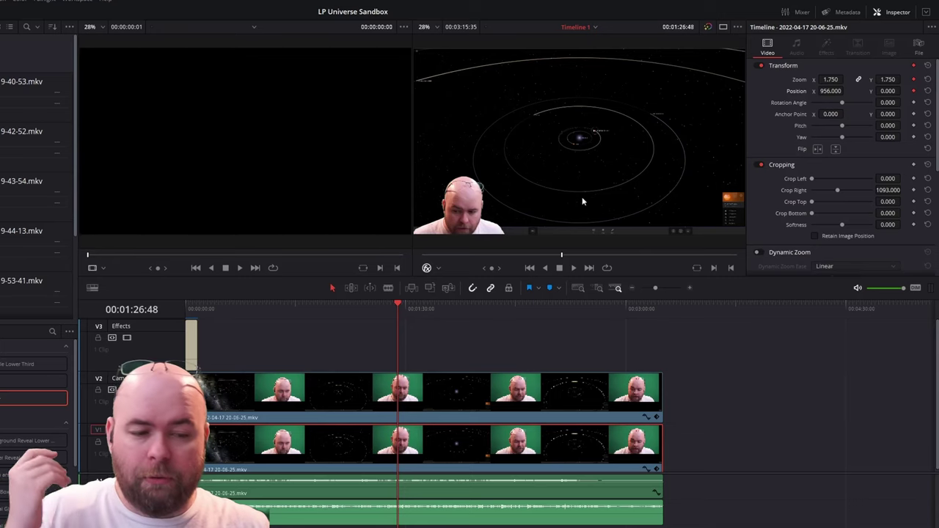
- Keyframe 01:29:56 and 01:43:08, setting Zoom 5.150 and Position -543/2805 at 01:29:56
left_click(406, 308)
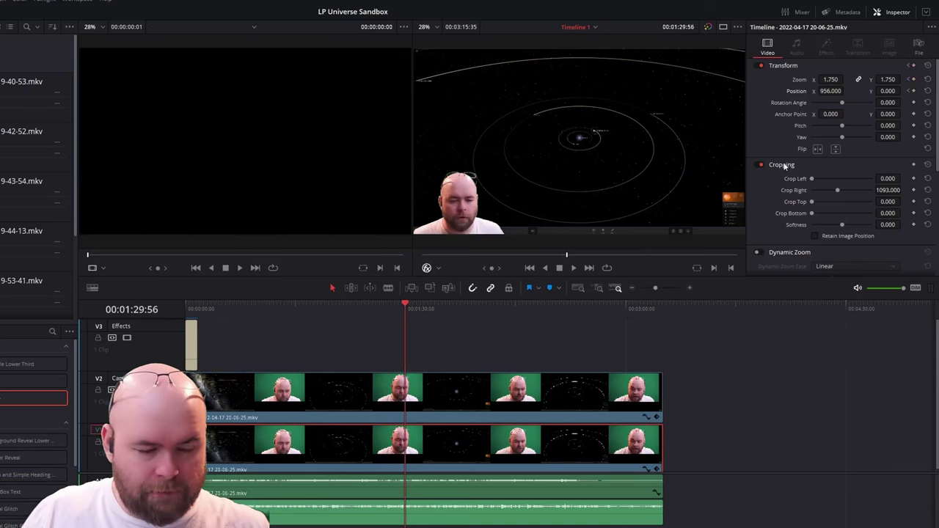
left_click(914, 91)
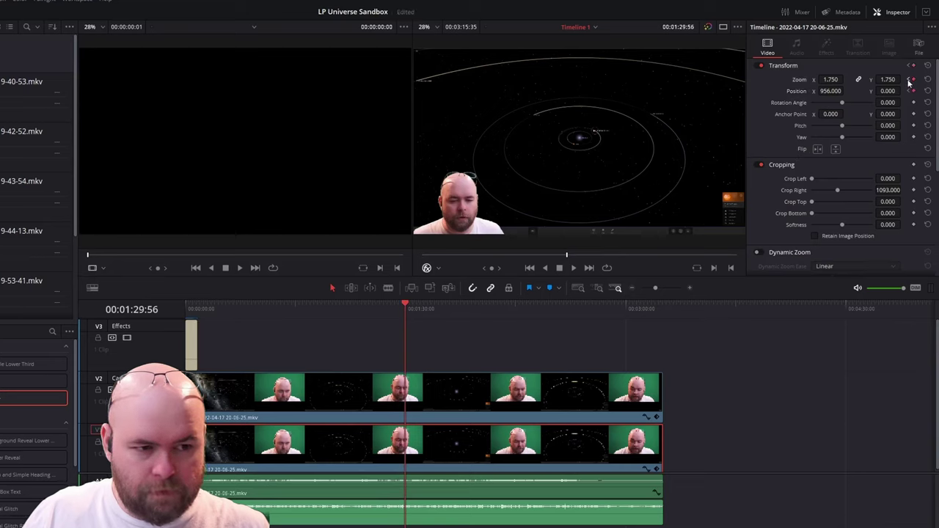
left_click(908, 80)
left_click(919, 91)
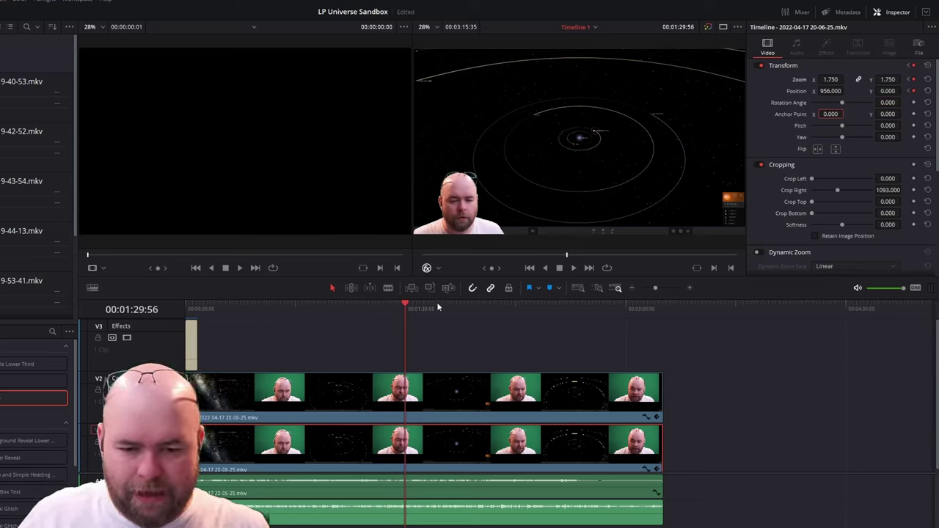
left_click_drag(417, 315, 438, 308)
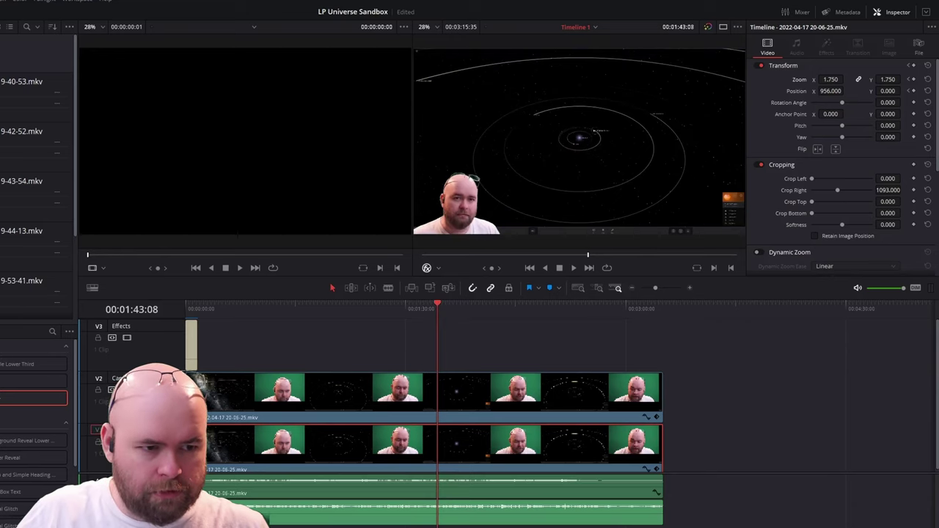
left_click(913, 90)
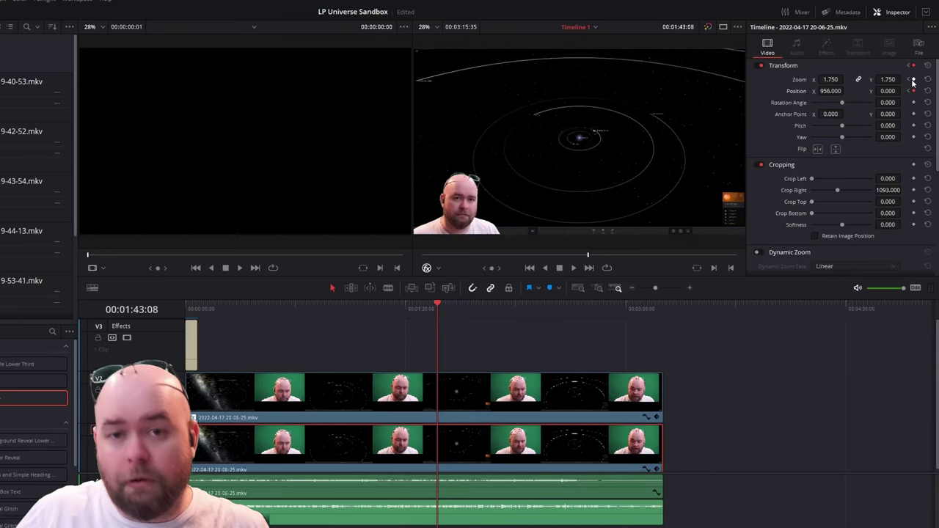
left_click(909, 80)
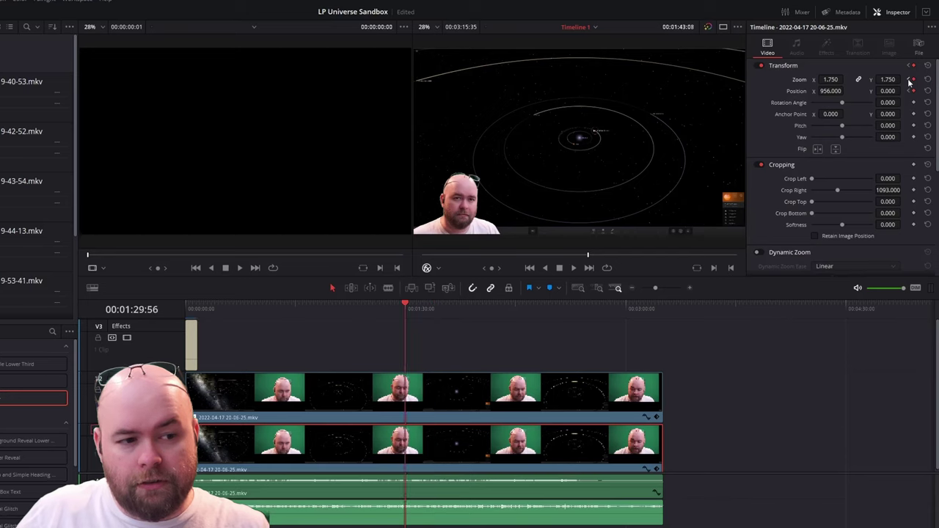
left_click_drag(885, 79, 938, 91)
left_click_drag(819, 91, 763, 91)
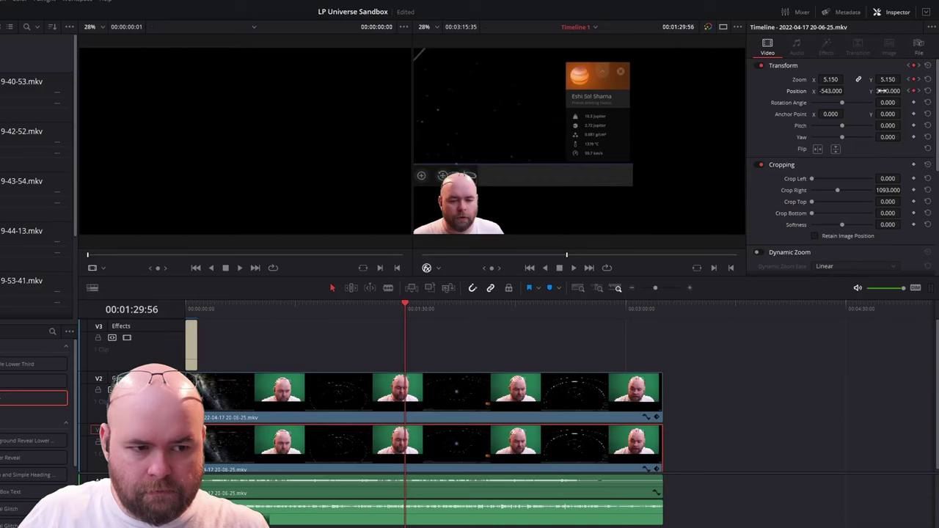
left_click_drag(880, 91, 873, 91)
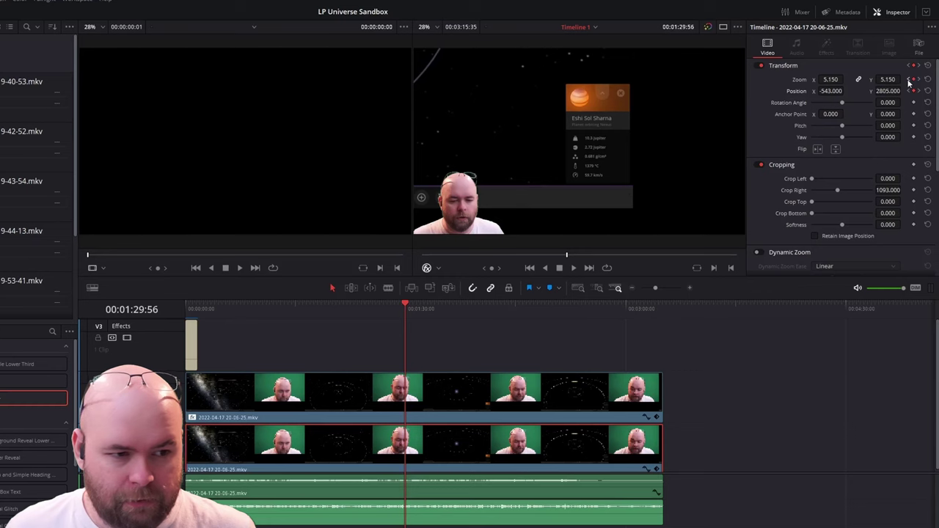
key("j")
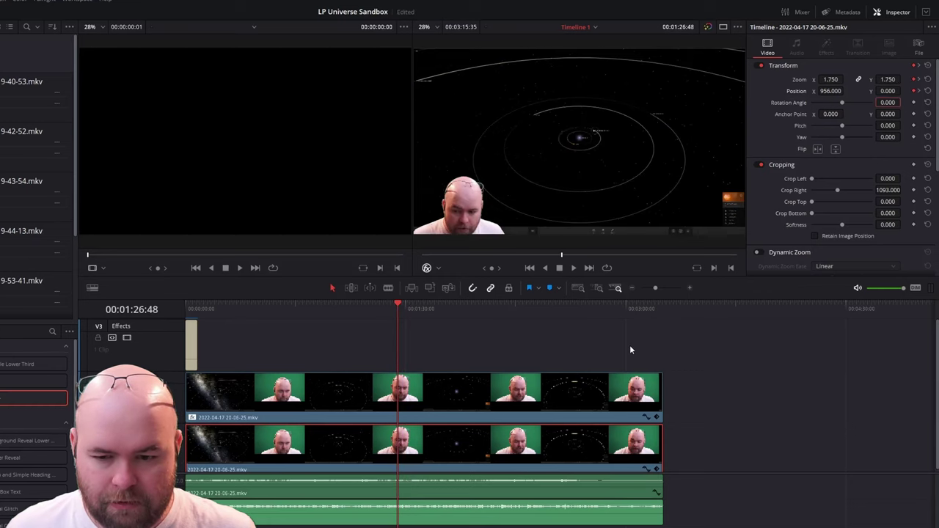
left_click(574, 268)
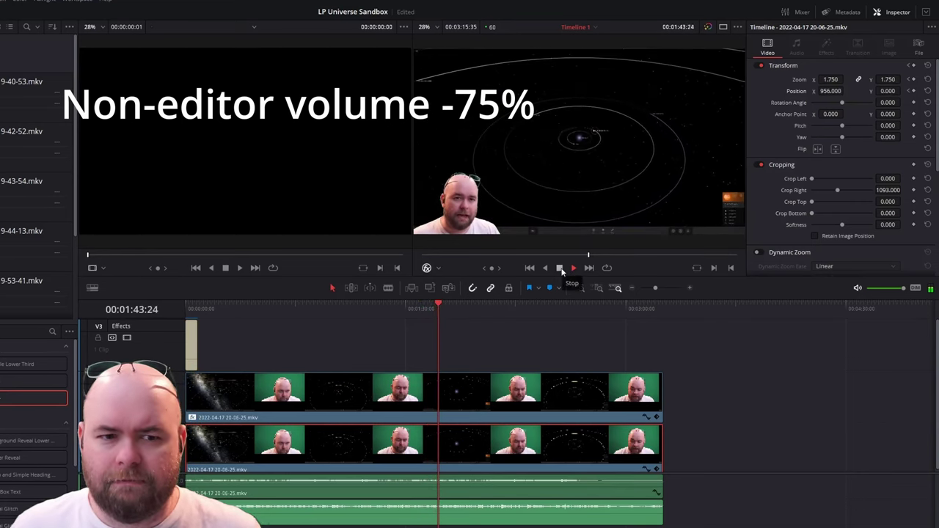
left_click(497, 306)
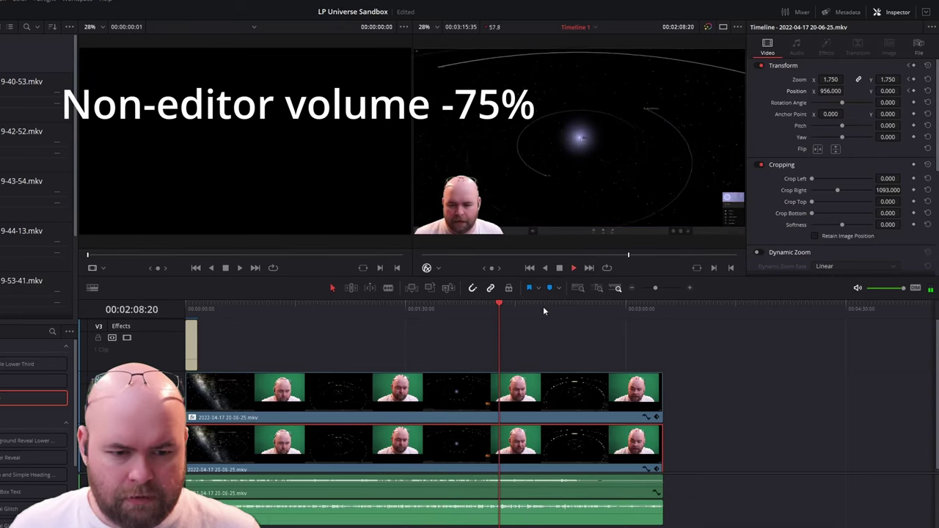
left_click(526, 306)
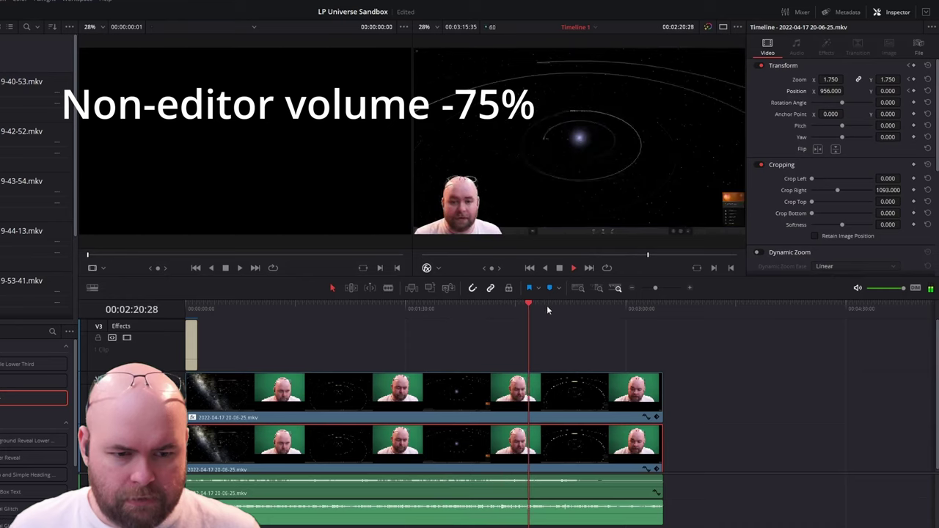
left_click(547, 305)
left_click(562, 306)
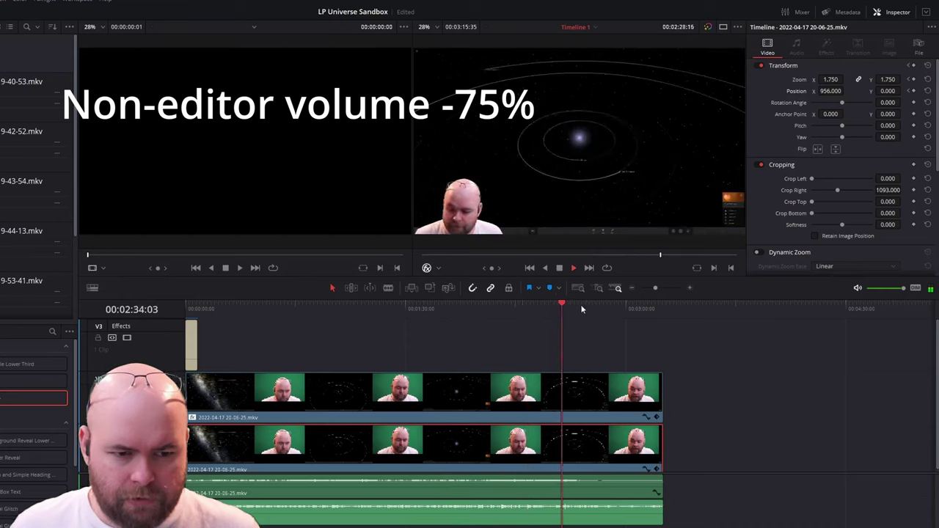
left_click(581, 305)
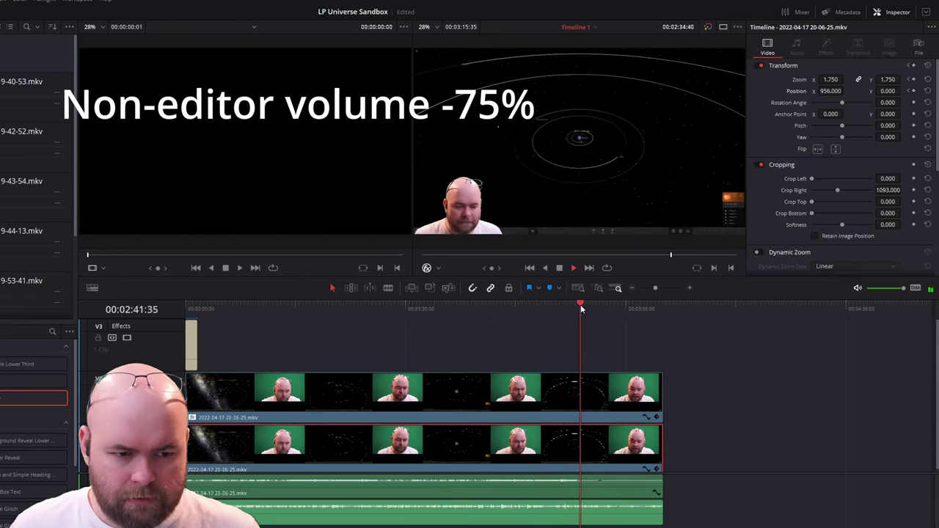
key("space")
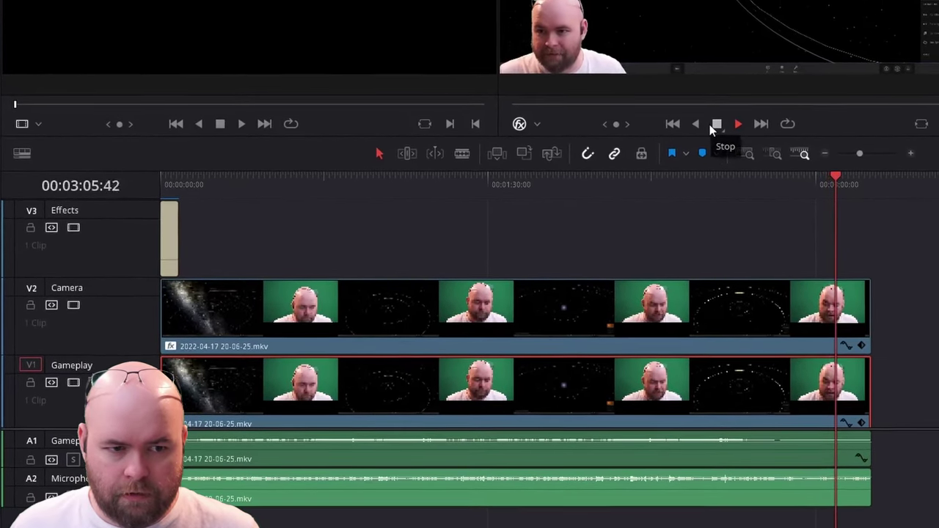
- Add a freeze frame to the gameplay clip at the playhead via Retime Controls
left_click(692, 147)
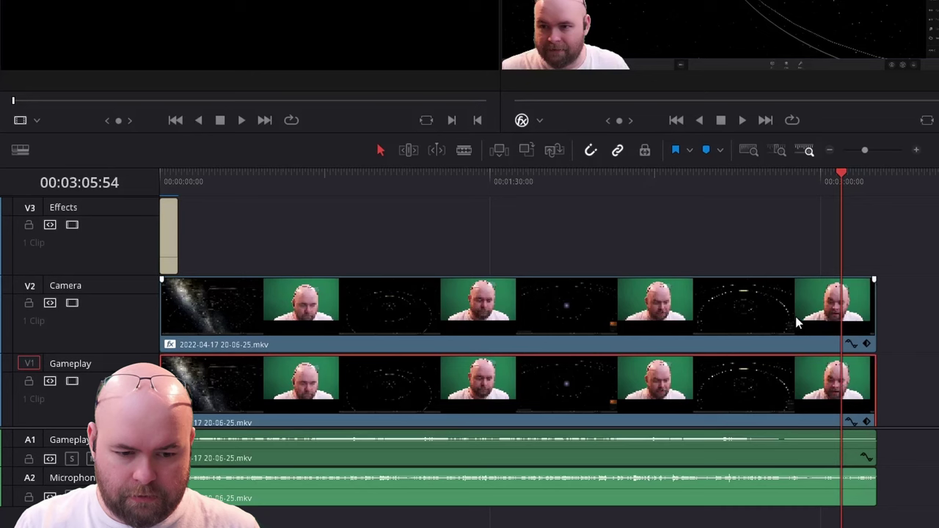
right_click(842, 383)
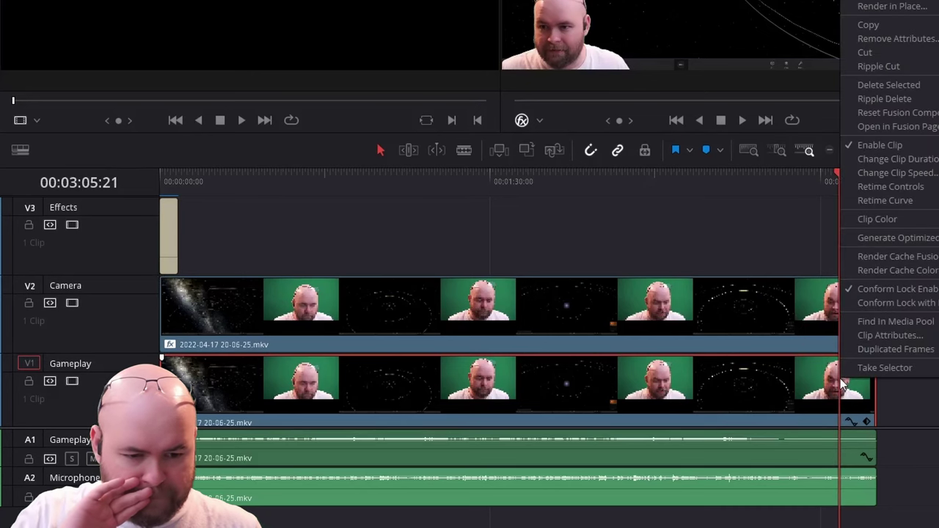
left_click(877, 188)
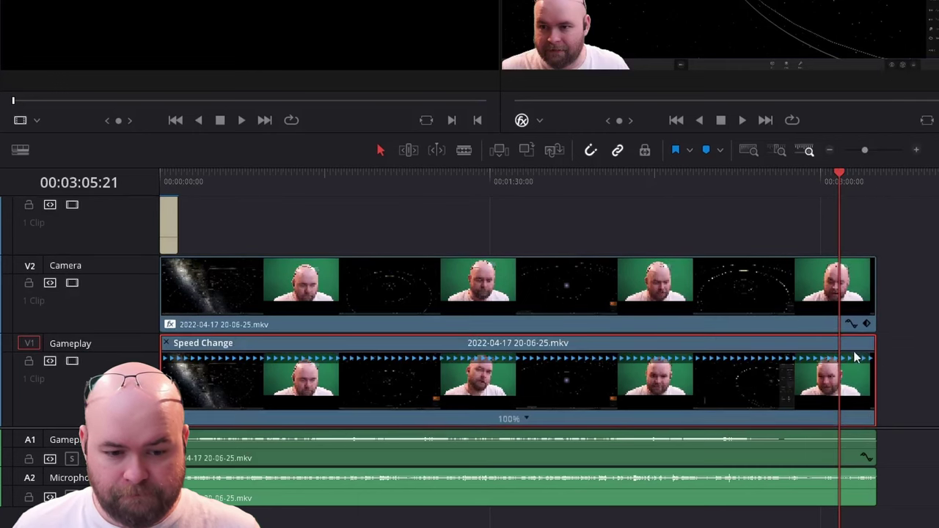
left_click(526, 420)
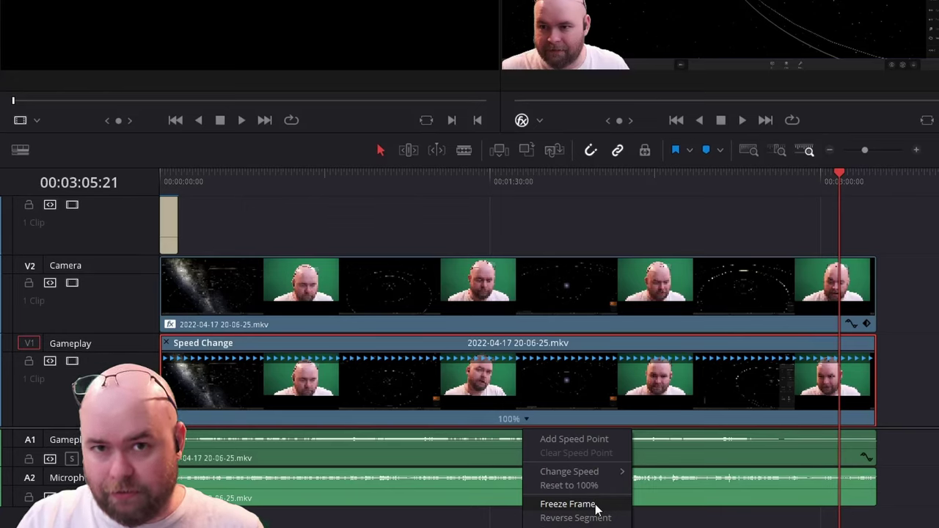
left_click(567, 504)
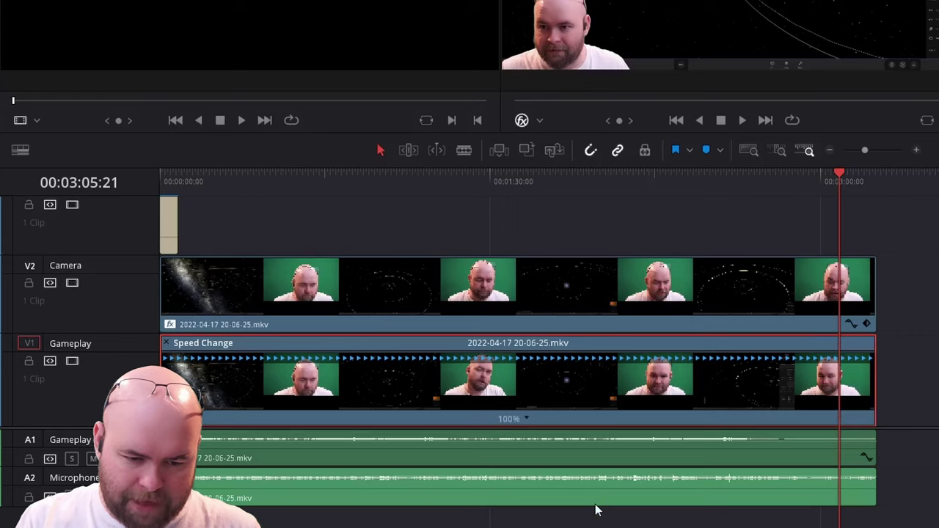
- Link the gameplay, camera and both audio clips, then freeze them all at the playhead
left_click(861, 297)
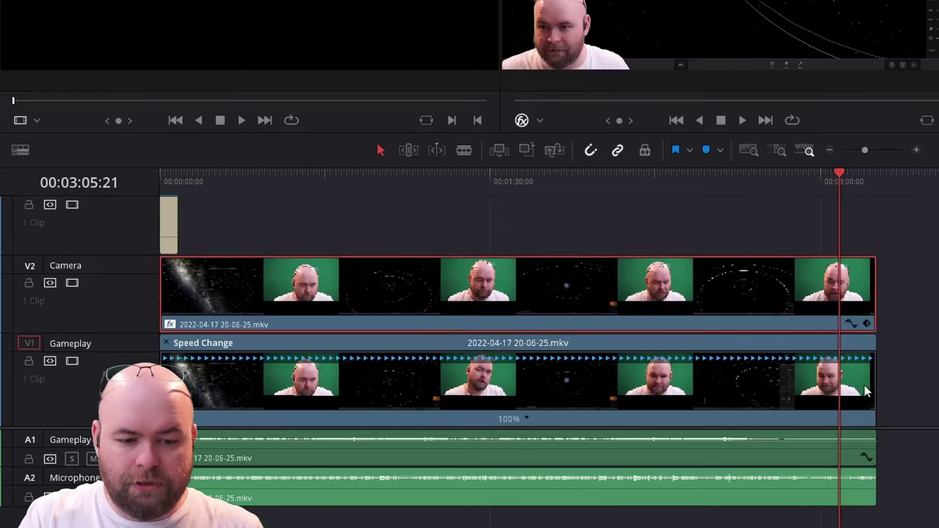
left_click(853, 451)
left_click(845, 488)
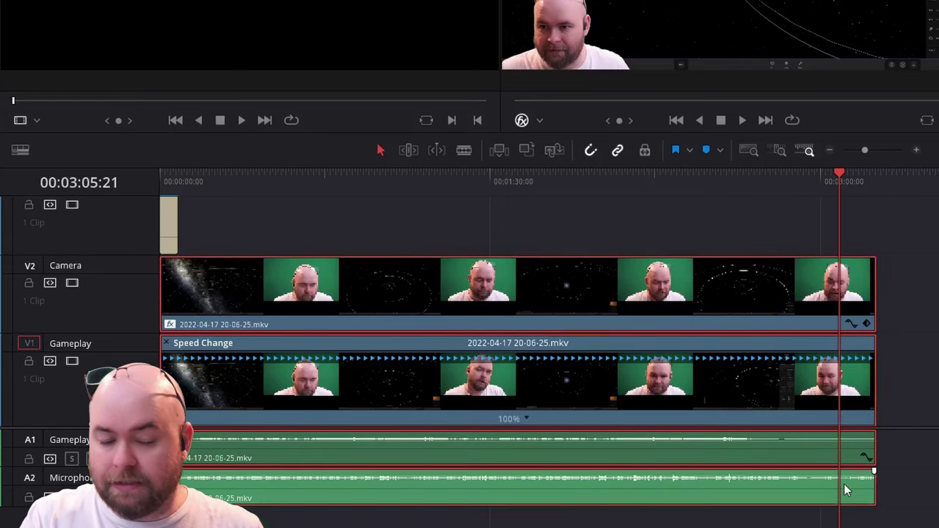
right_click(844, 294)
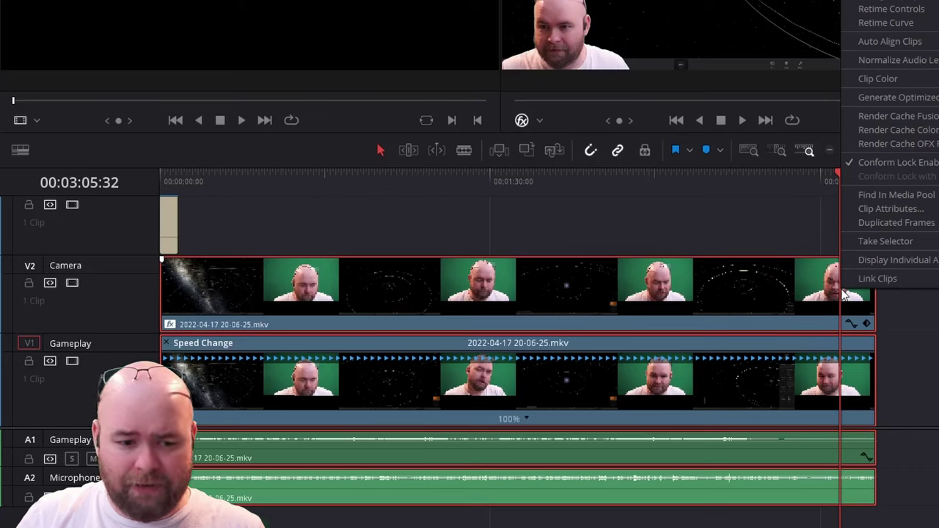
left_click(877, 279)
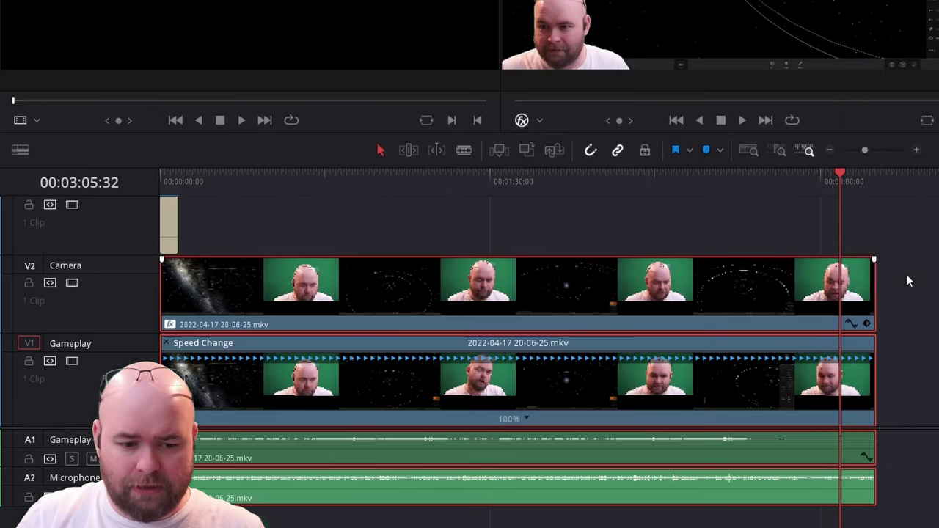
left_click(526, 419)
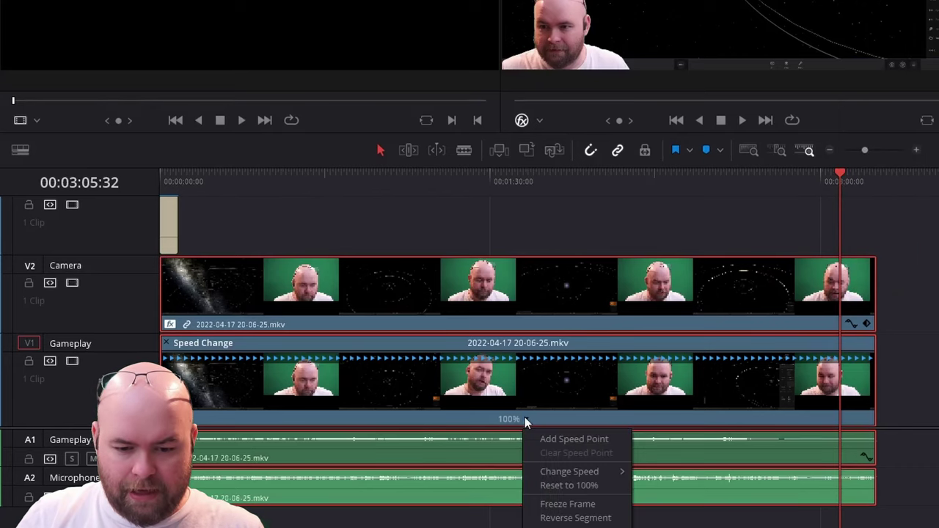
left_click(569, 506)
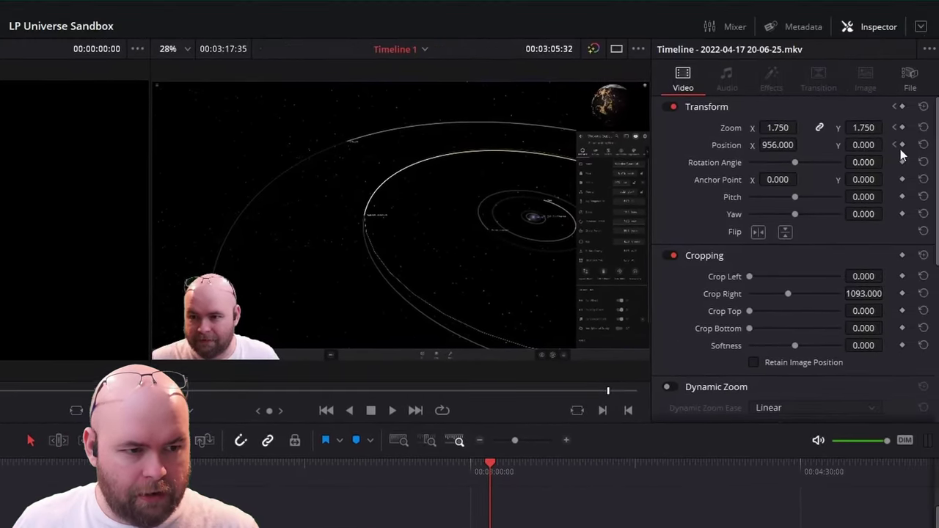
- Add Zoom and Position keyframes on the gameplay clip at 03:05:32, 03:05:34 and 03:07:37
left_click(903, 129)
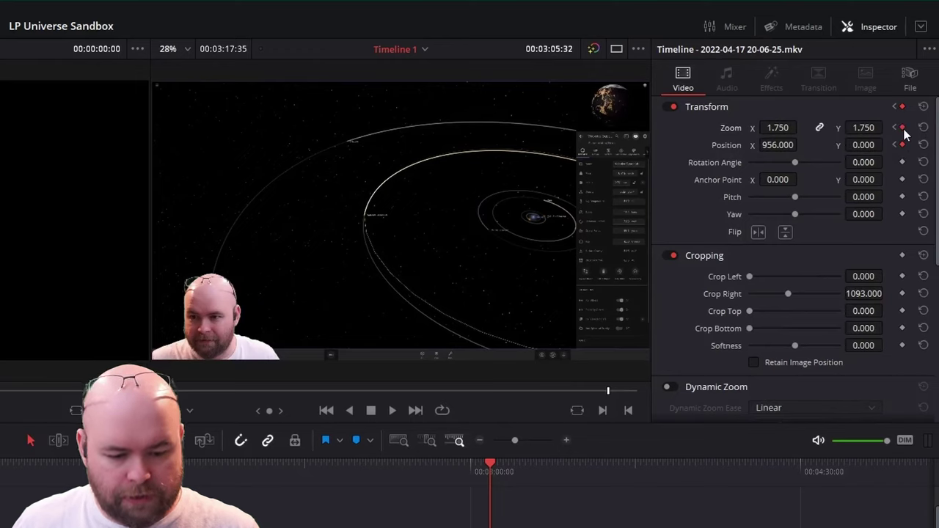
key("Right")
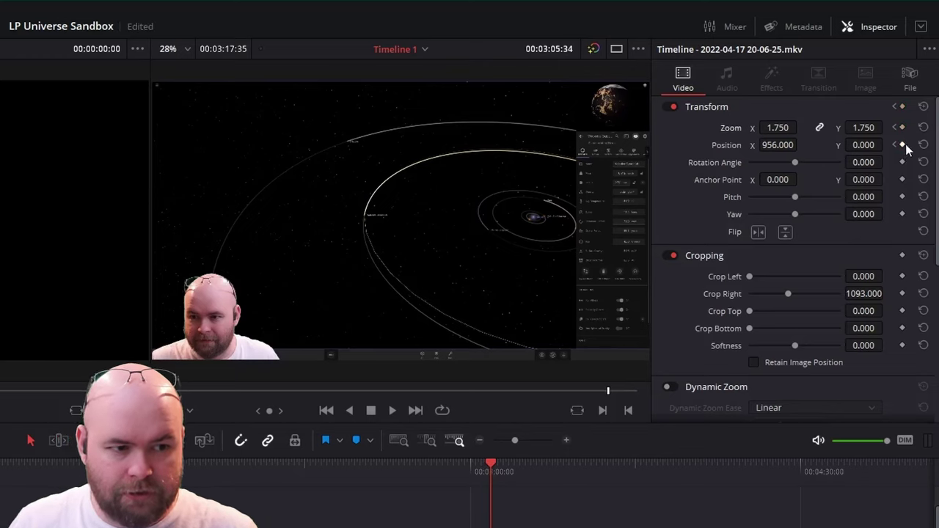
key("Right")
left_click(903, 144)
left_click(903, 128)
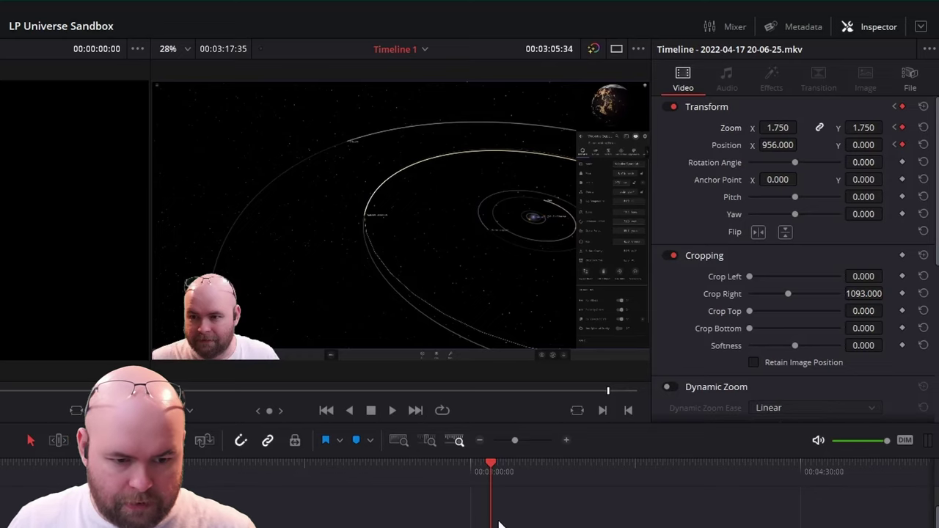
left_click_drag(502, 464, 498, 467)
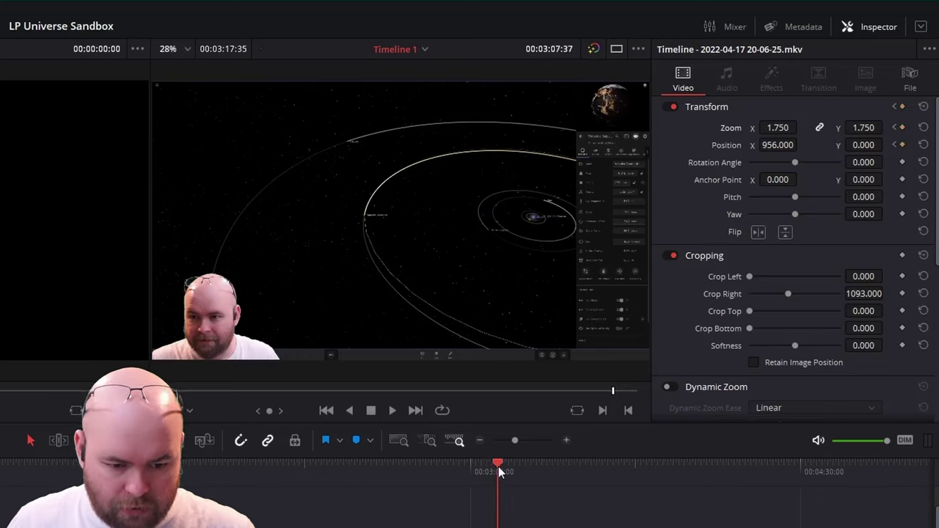
left_click(903, 144)
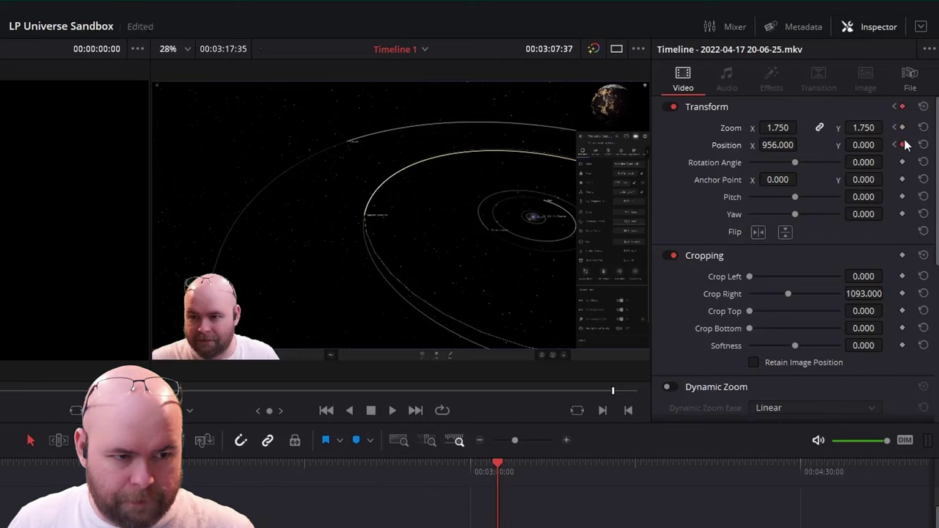
left_click(902, 128)
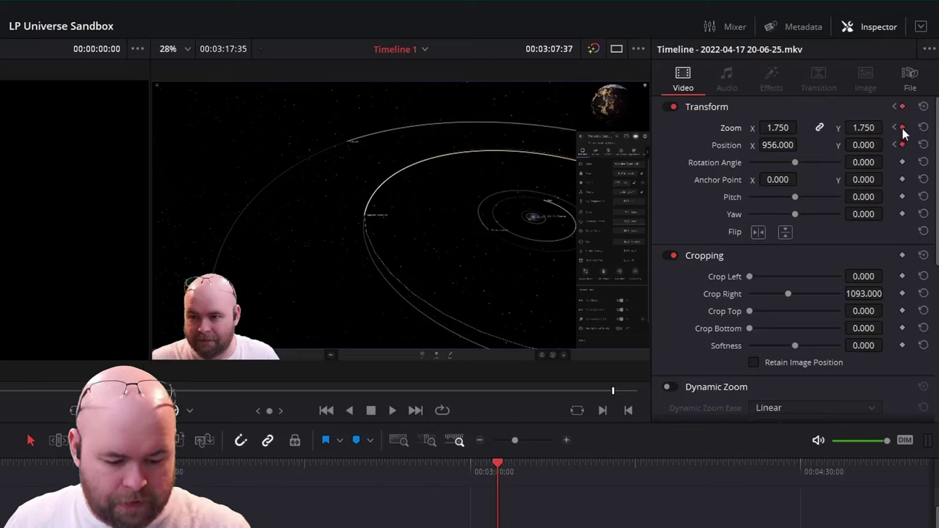
key("Right")
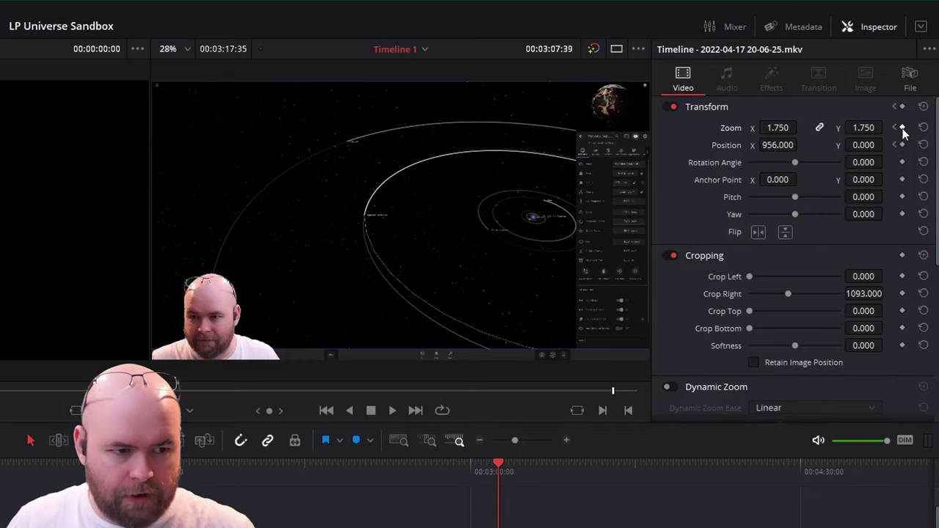
left_click(903, 127)
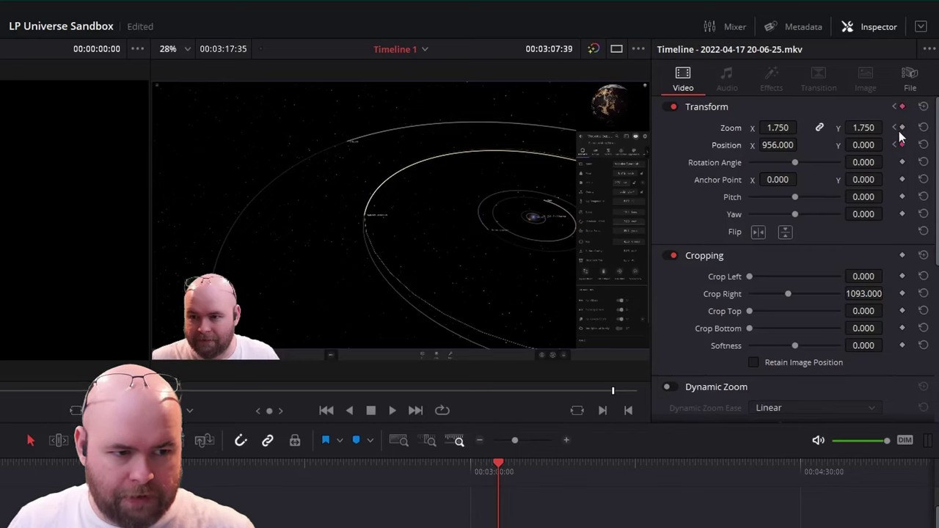
left_click(902, 127)
left_click(896, 128)
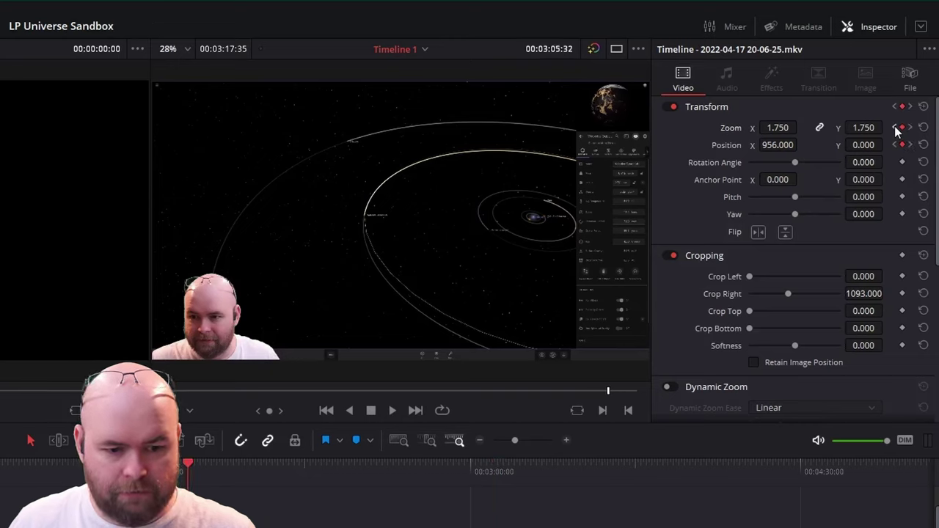
left_click(895, 129)
left_click(910, 128)
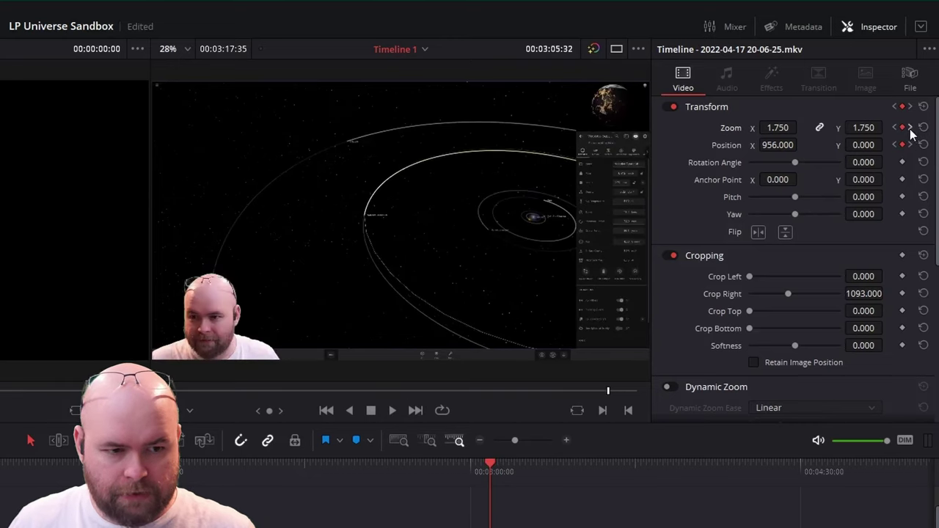
left_click(911, 130)
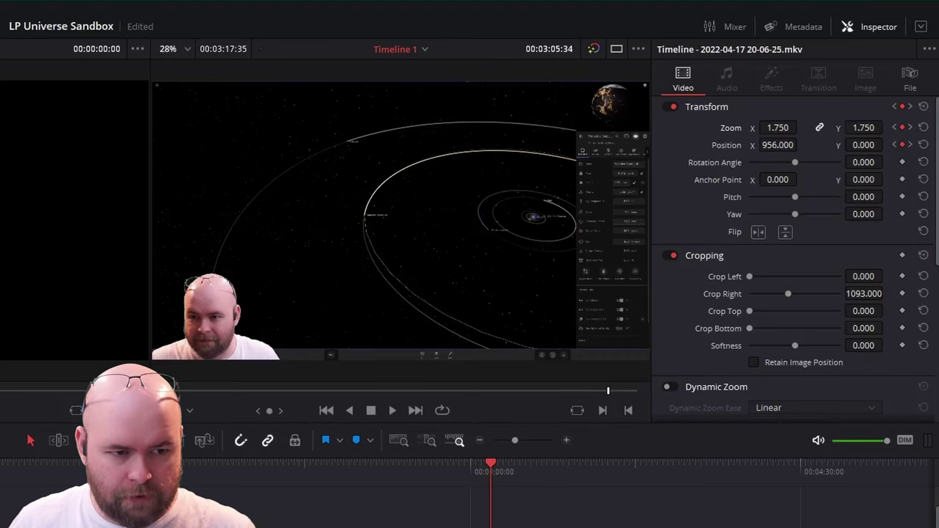
- At 03:05:34, zoom and reposition the gameplay picture onto the top-right planet, then save
left_click_drag(777, 145, 703, 145)
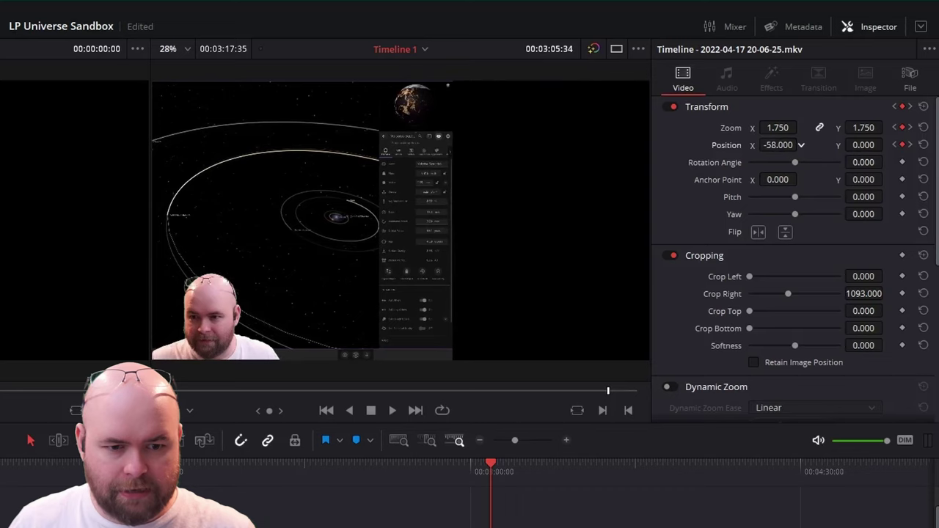
left_click_drag(799, 128, 801, 144)
left_click_drag(869, 145, 792, 145)
mouse_move(864, 145)
left_mouse_down()
mouse_move(886, 144)
mouse_move(859, 147)
left_mouse_up()
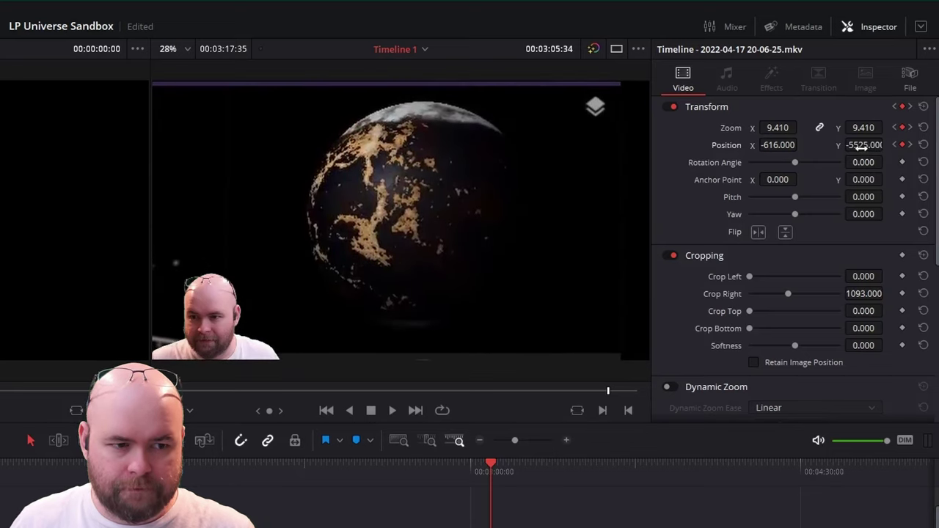
mouse_move(807, 132)
left_mouse_down()
mouse_move(801, 127)
mouse_move(801, 146)
left_mouse_up()
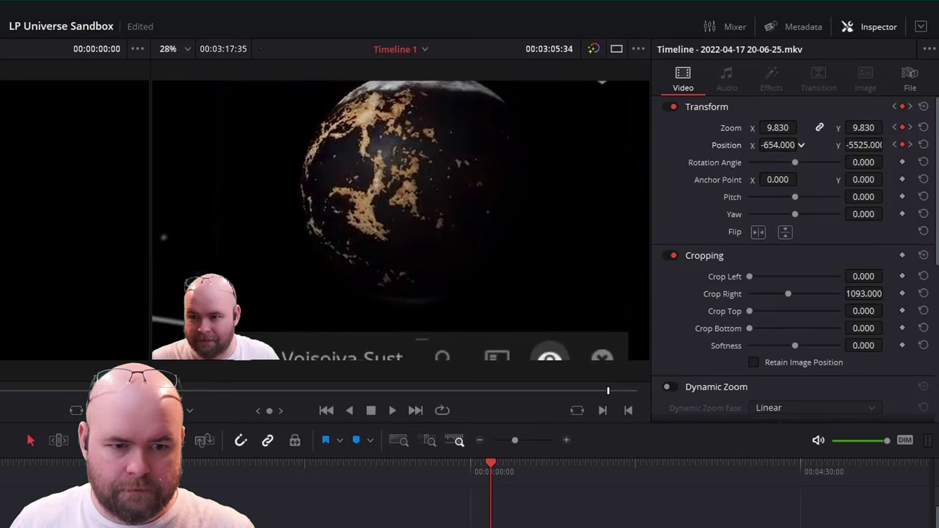
left_click_drag(866, 145, 886, 145)
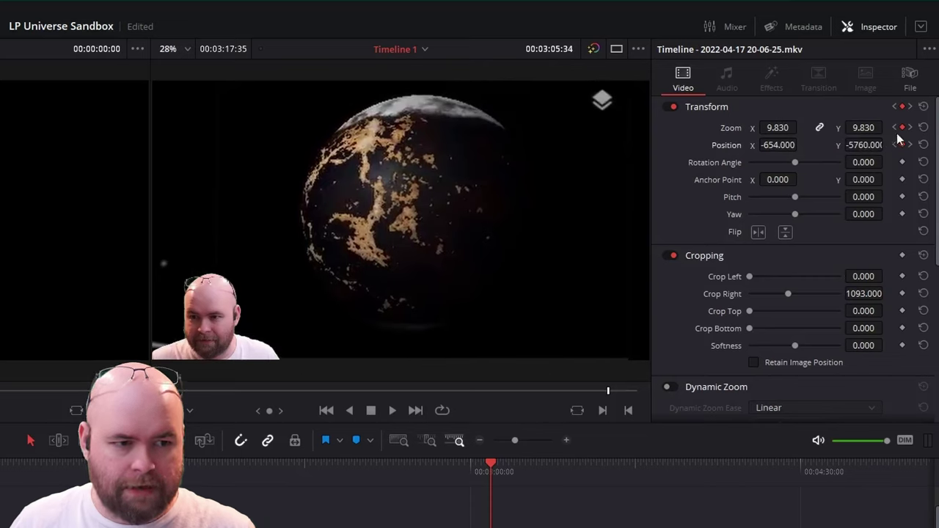
key("ctrl+s")
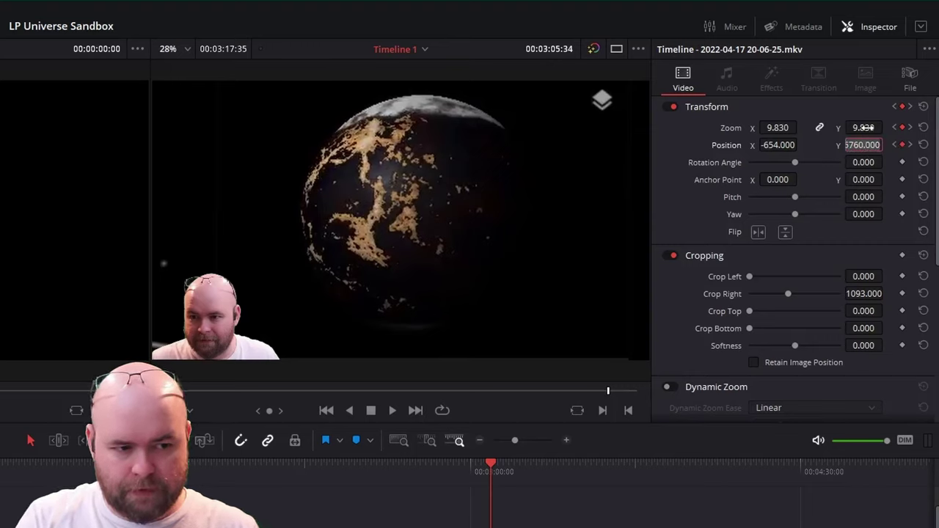
- Set Zoom 9.830 and Position -654/-5760 at 03:05:34, then play back from 02:56:52
left_click(863, 128)
left_click(910, 144)
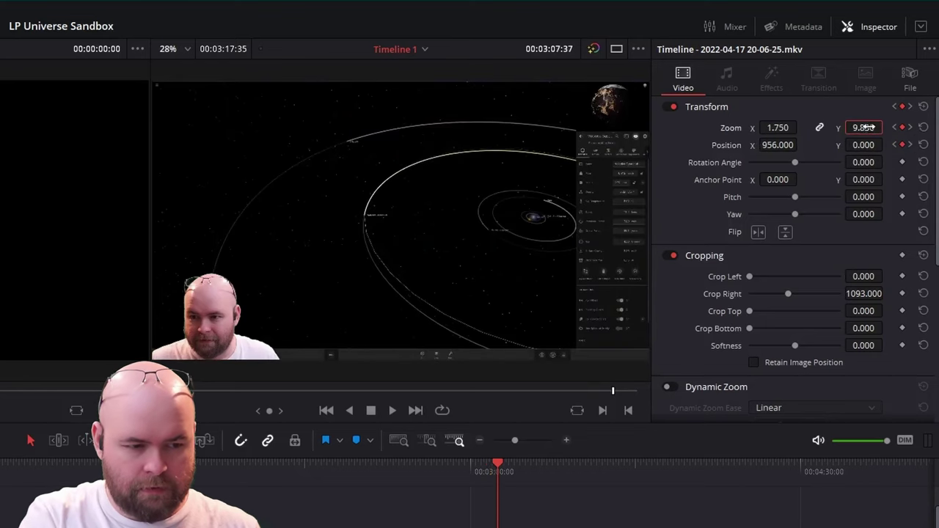
key("Return")
left_click(894, 144)
left_click(857, 145)
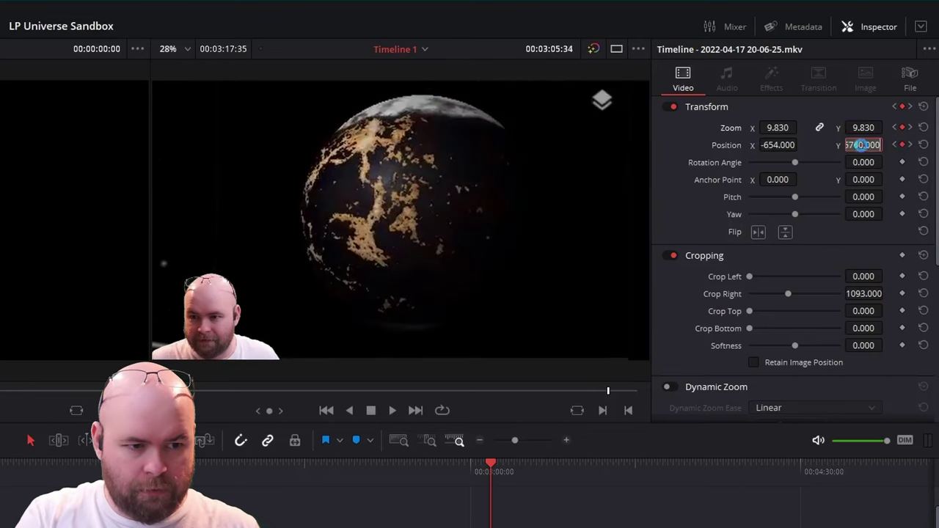
left_click(910, 144)
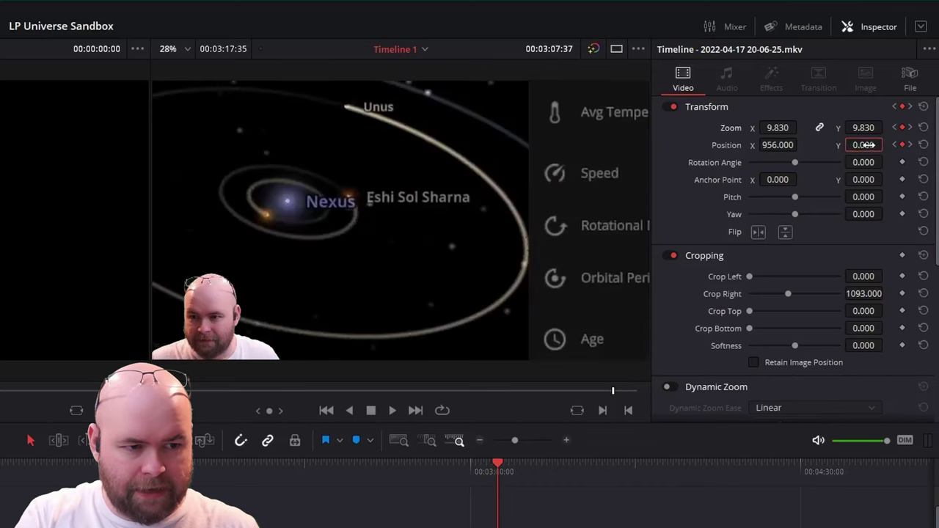
left_click(894, 145)
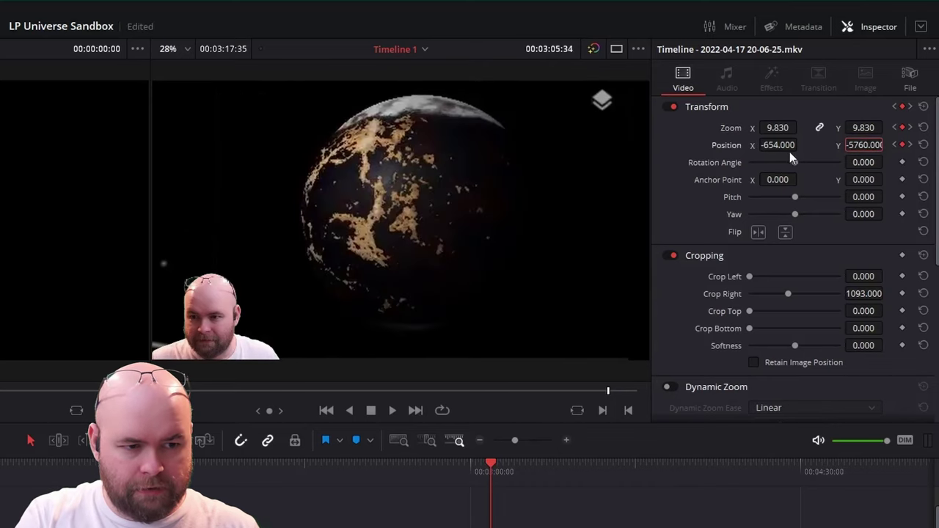
left_click(789, 147)
left_click(910, 145)
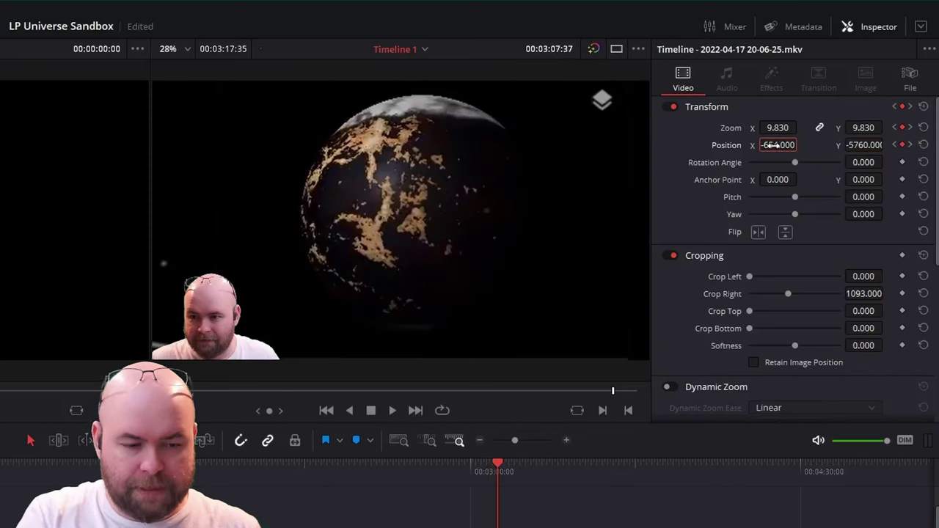
left_click(893, 144)
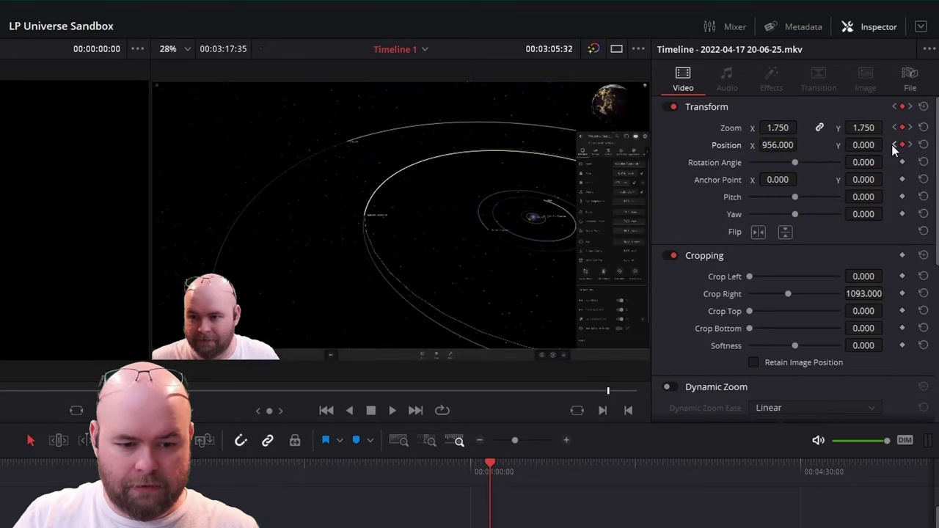
left_click(459, 467)
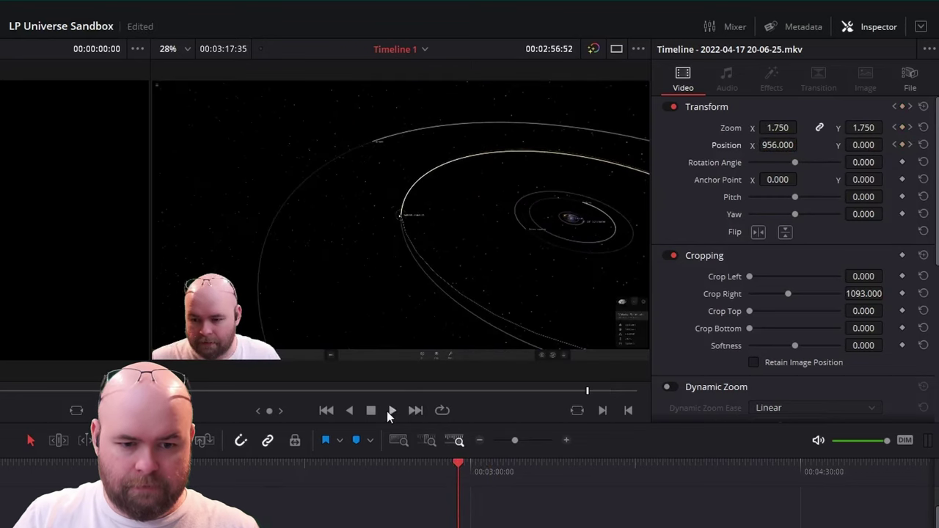
left_click(392, 411)
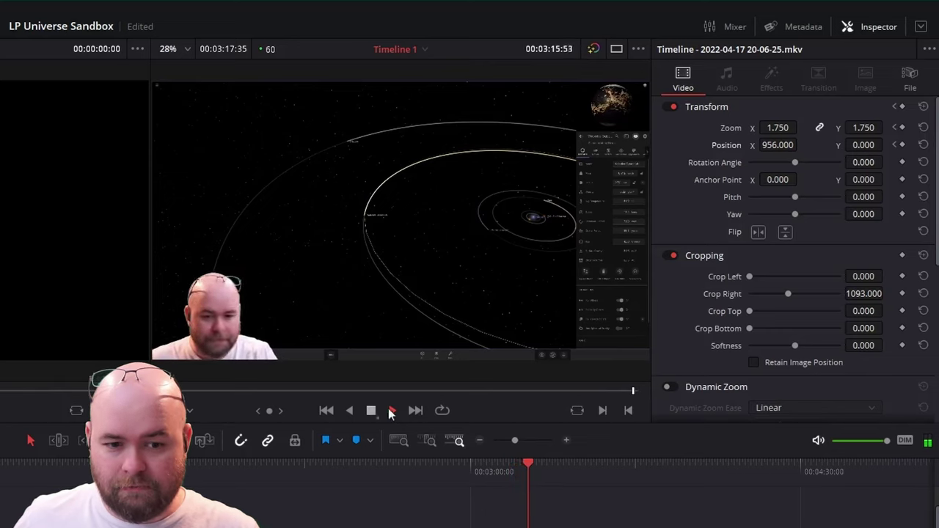
- Stop playback, save the project from the File menu, and switch to the Deliver page
left_click(371, 411)
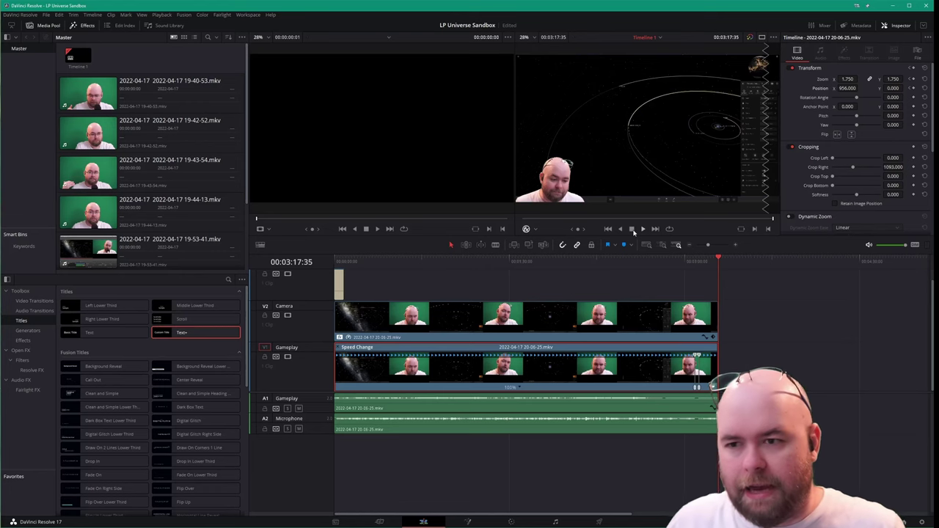
left_click(45, 15)
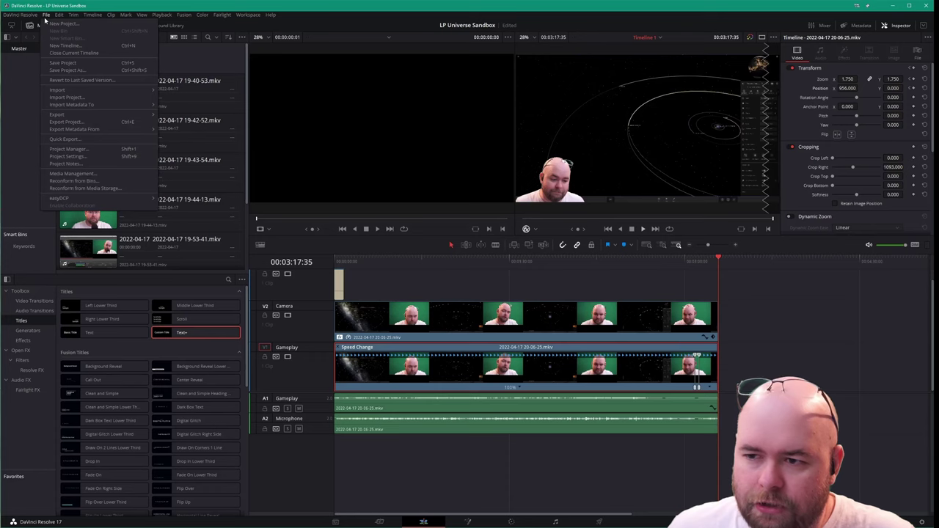
left_click(76, 63)
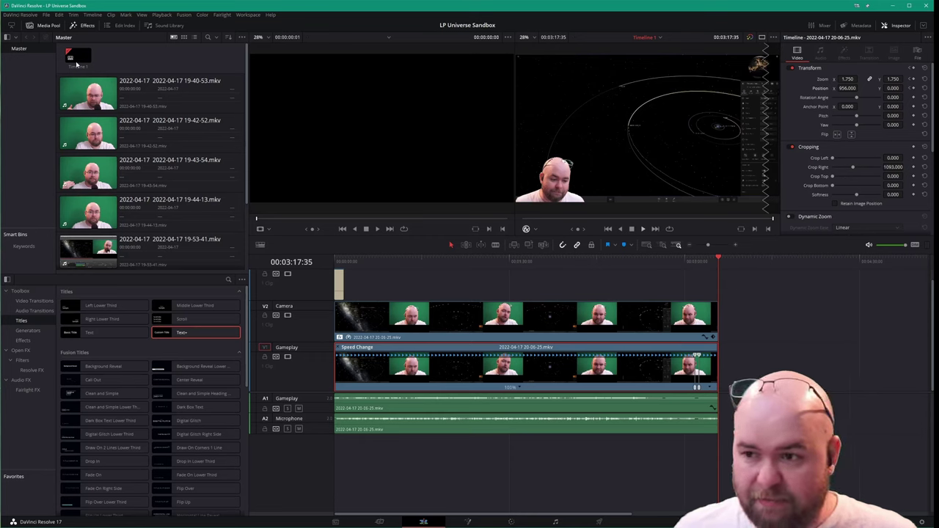
left_click(589, 524)
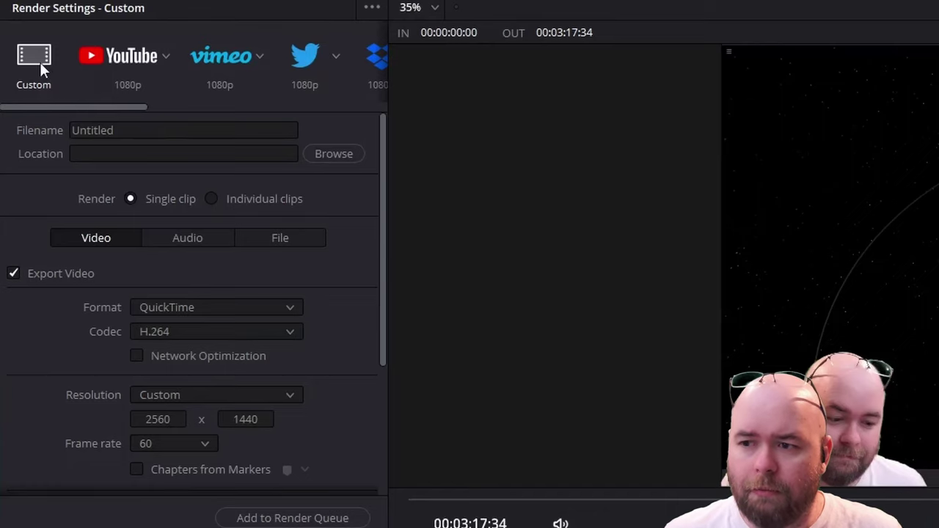
- Change the render Quality setting from High to Medium in Render Settings
scroll(222, 400, "down", 5)
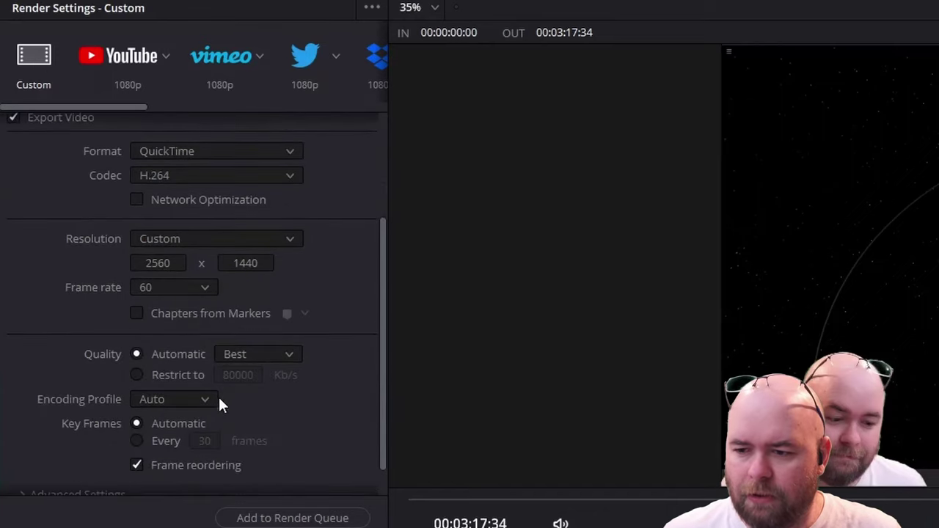
left_click(295, 355)
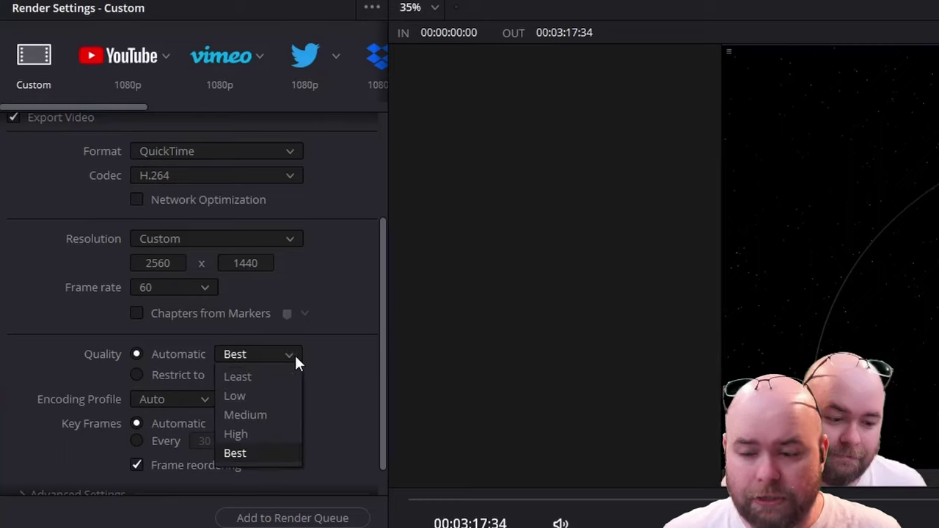
left_click(251, 437)
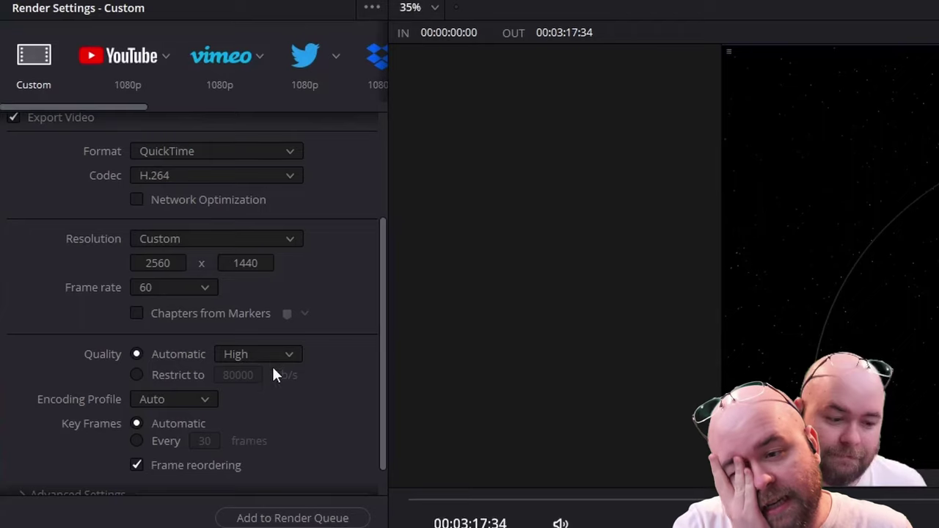
left_click(271, 353)
left_click(270, 412)
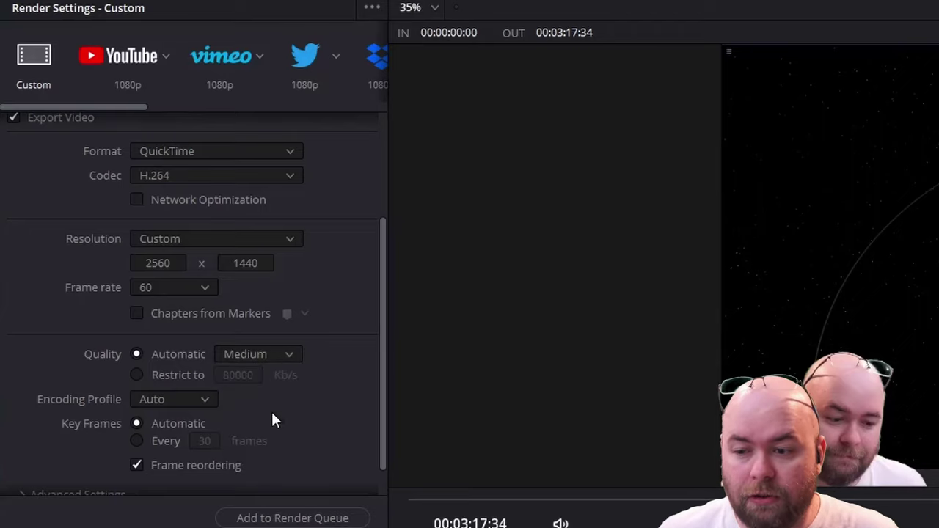
scroll(308, 398, "up", 3)
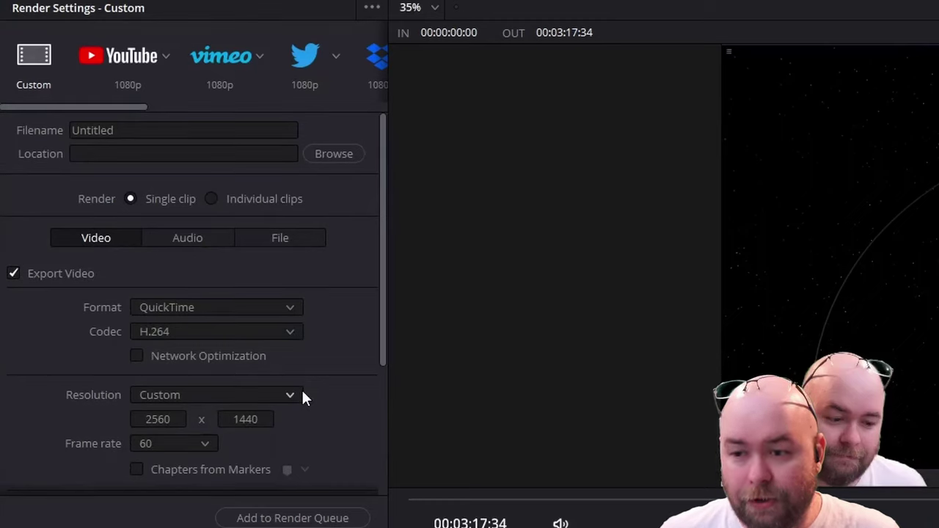
left_click_drag(105, 109, 110, 128)
- Apply the YouTube preset and set a custom 2560 x 1440 output resolution
left_click(110, 65)
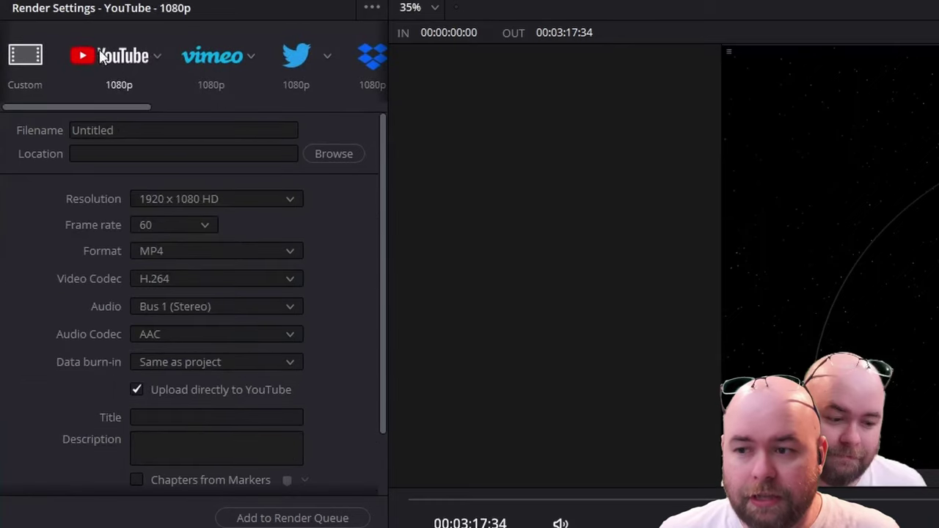
left_click(242, 201)
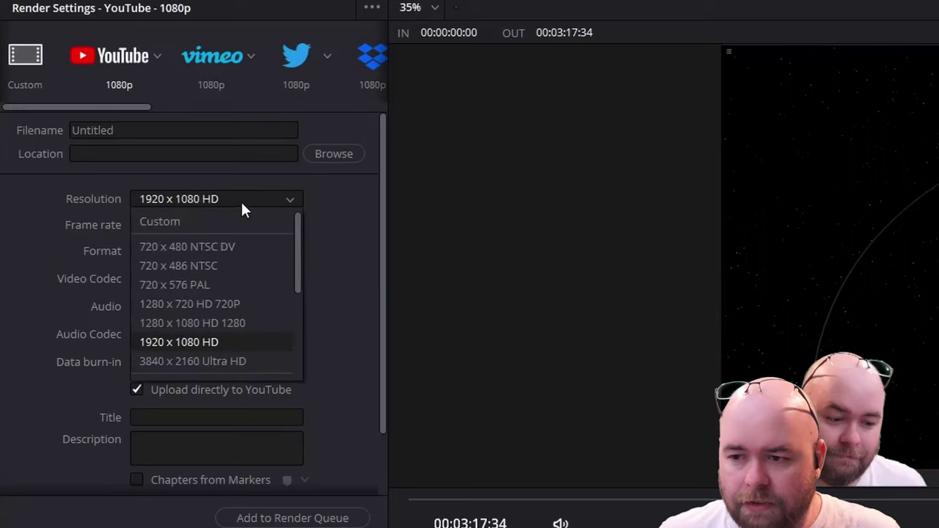
left_click(197, 226)
left_click(175, 228)
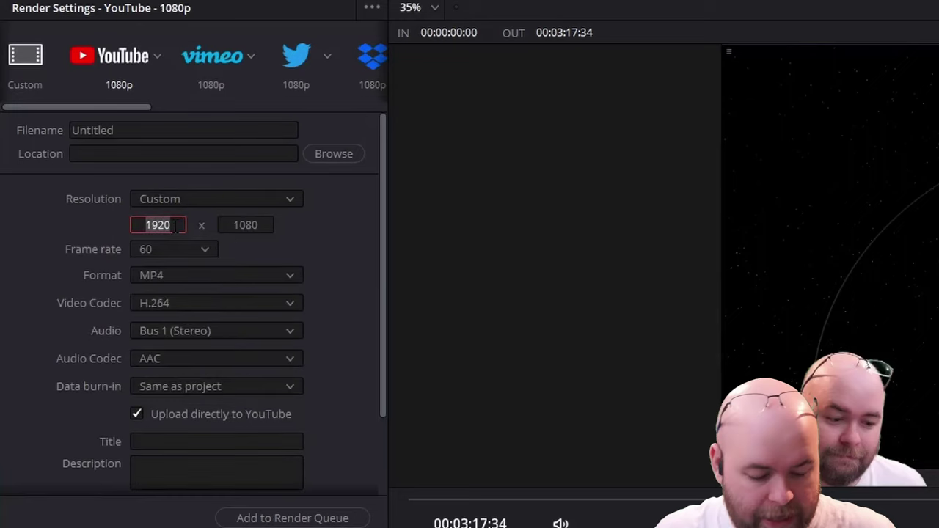
type("2560")
key("Tab")
type("1440")
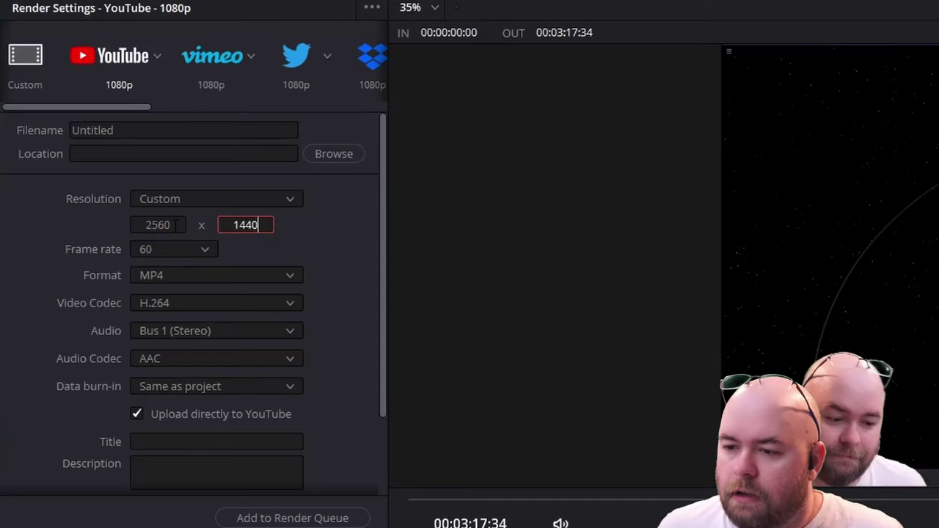
left_click(169, 132)
left_click(334, 154)
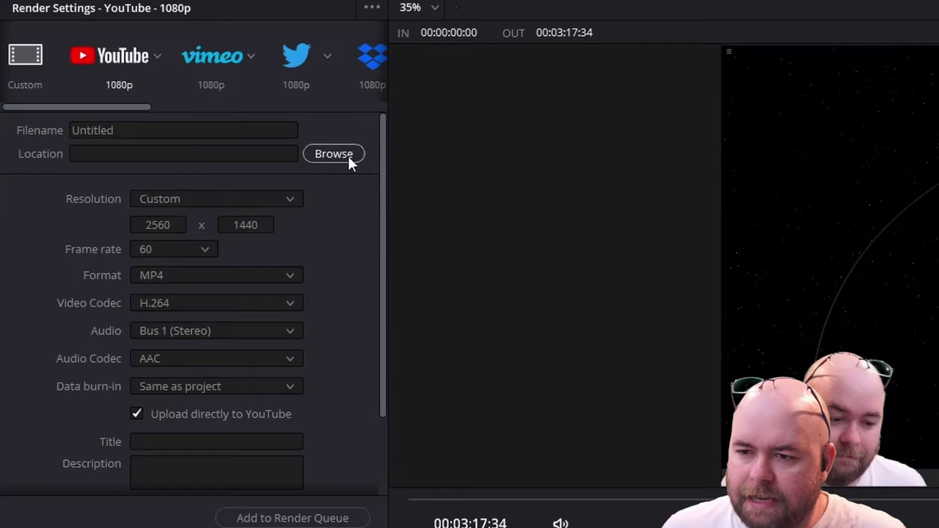
- Go to the VEDA2022 > 2022.04.17 folder and name the render 'LP Universe Sandbox'
left_click_drag(142, 317, 183, 69)
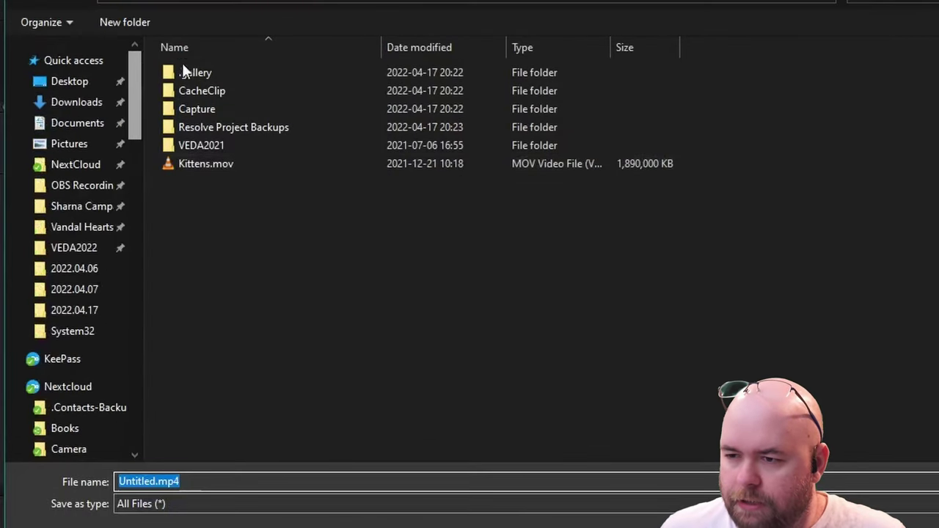
left_click(73, 248)
double_click(218, 235)
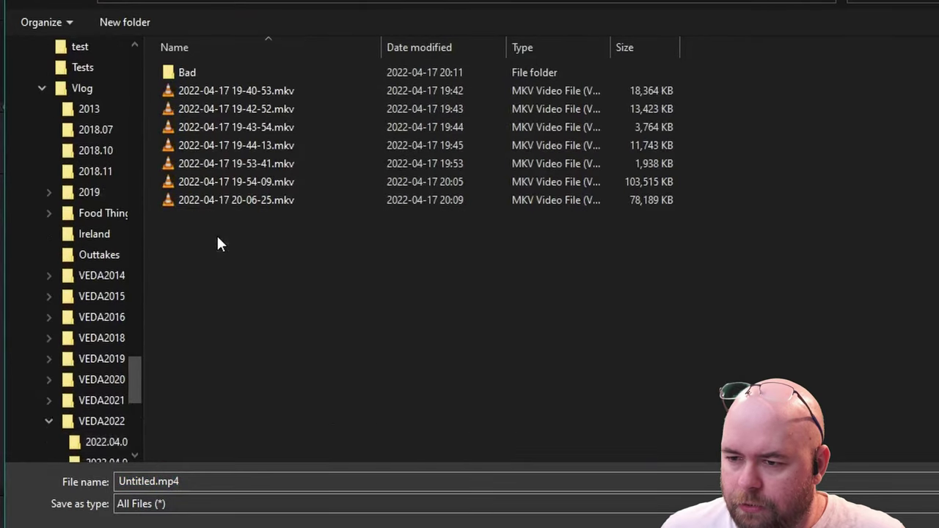
key("alt+Up")
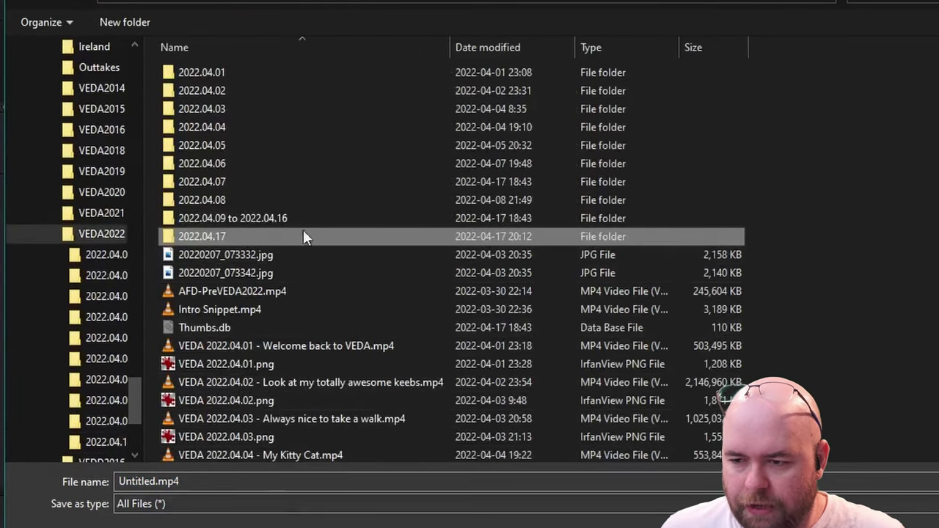
key("alt+Left")
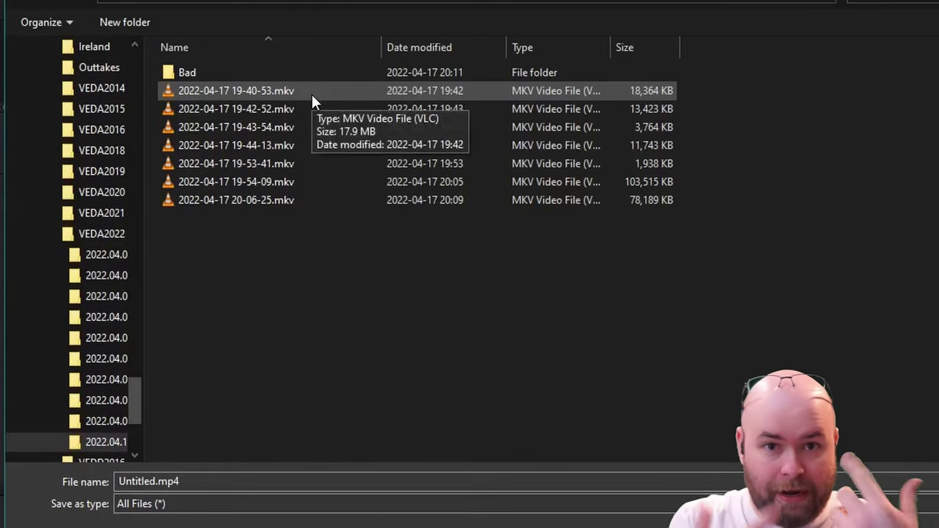
left_click(429, 482)
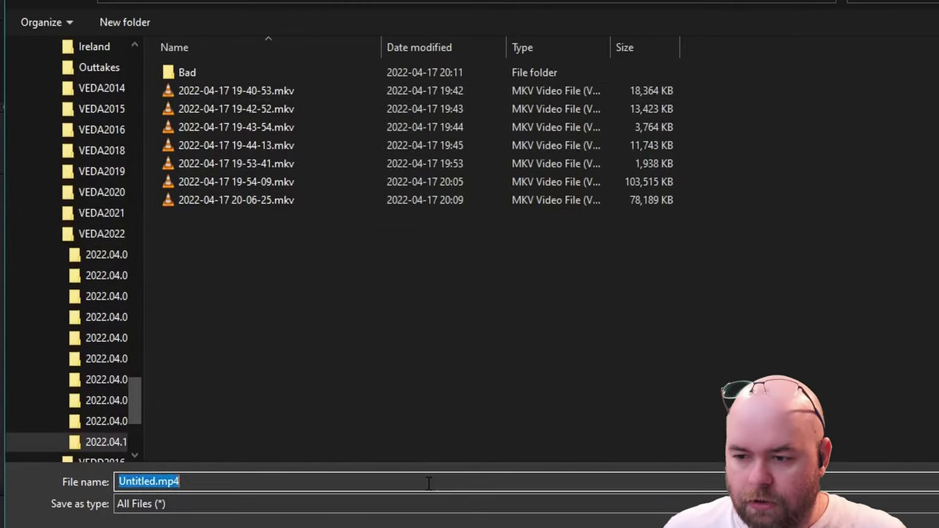
type("LP Univer")
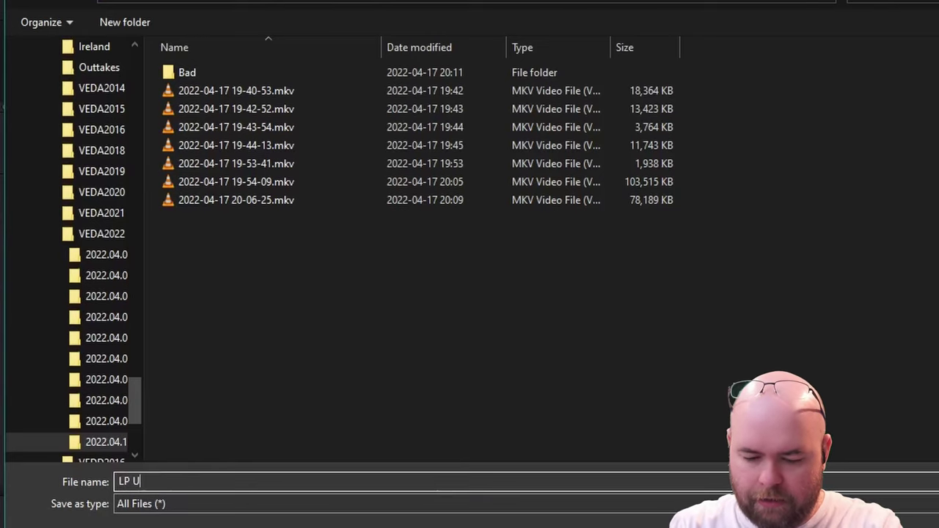
type("se Sandbox")
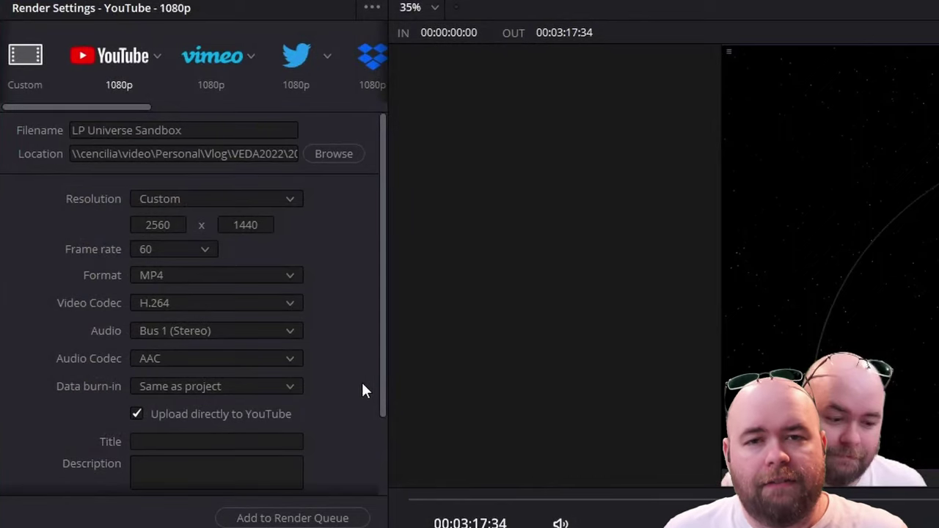
- Untick Upload directly to YouTube and add the export to the Render Queue
scroll(362, 383, "down", 3)
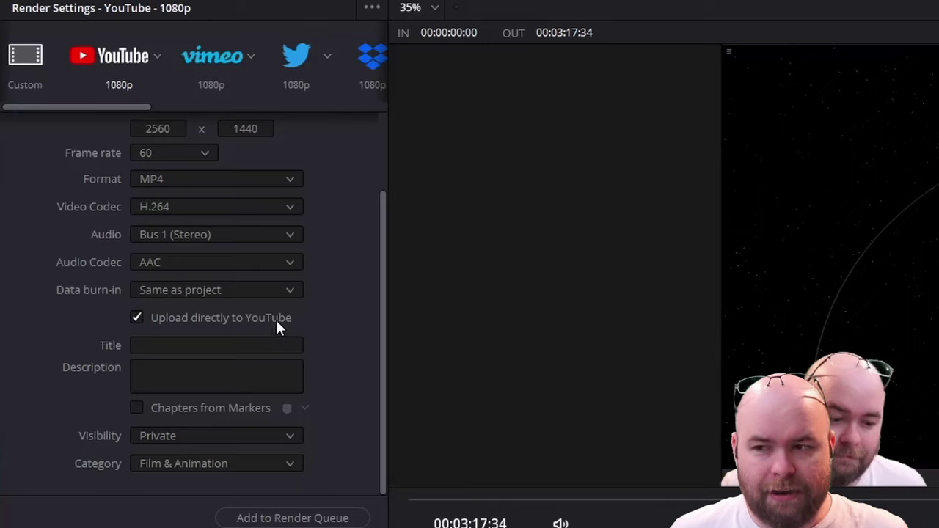
left_click(277, 320)
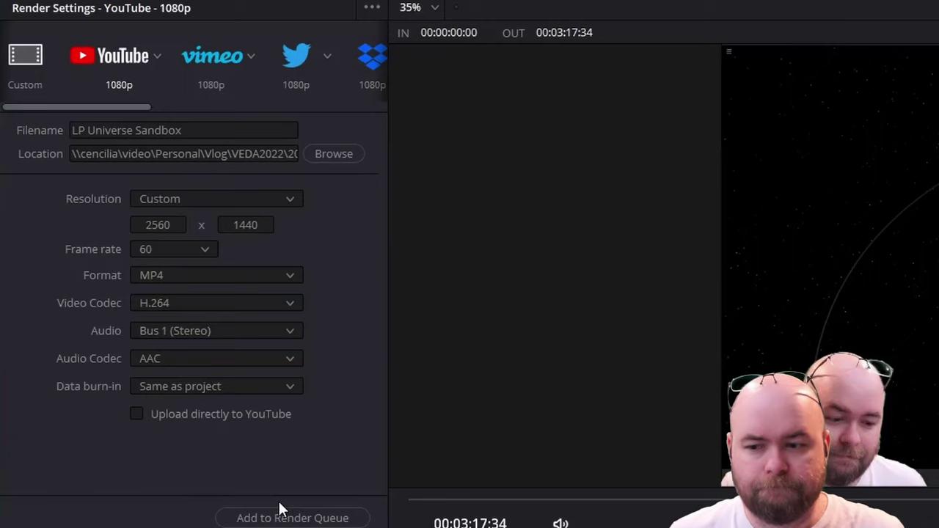
left_click(286, 518)
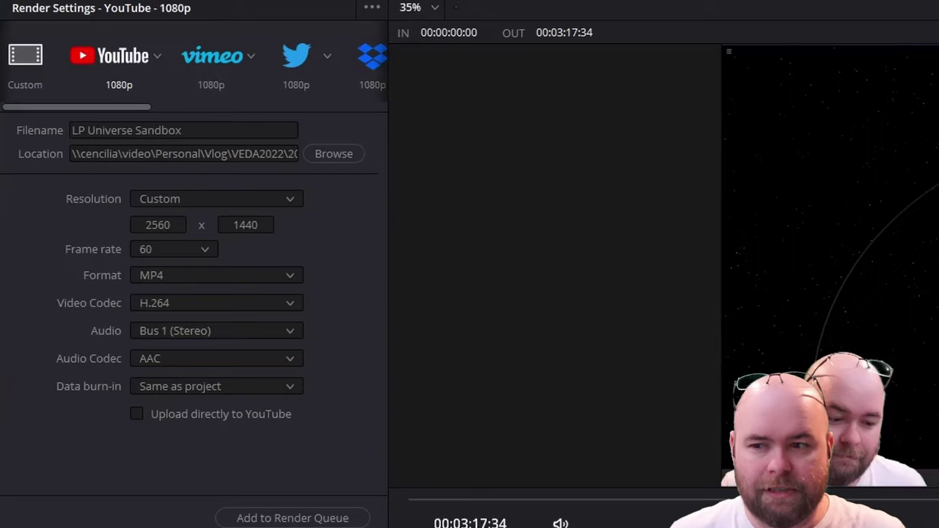
- Check the Dropbox preset's resolution options, then apply the Twitter 1080p render preset
left_click_drag(152, 110, 226, 117)
left_click(194, 59)
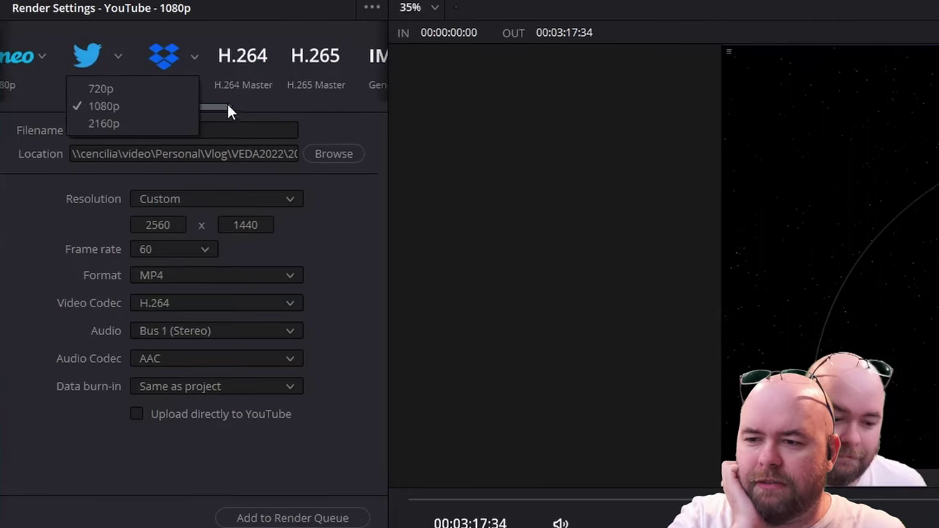
left_click_drag(227, 105, 196, 111)
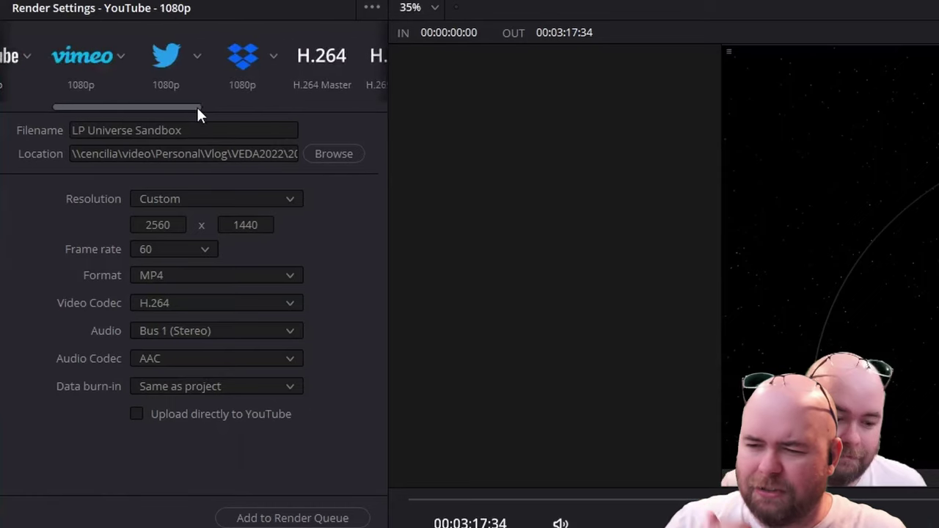
left_click(195, 58)
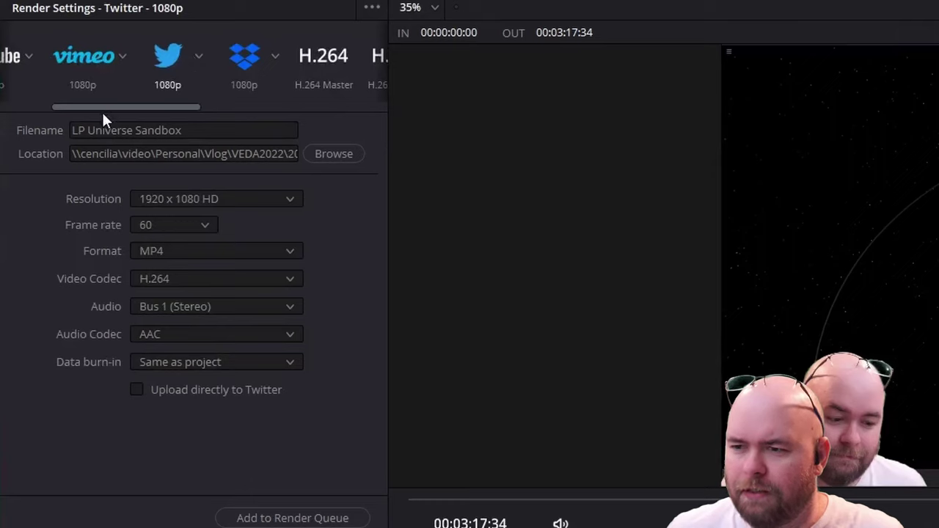
left_click_drag(103, 114, 76, 107)
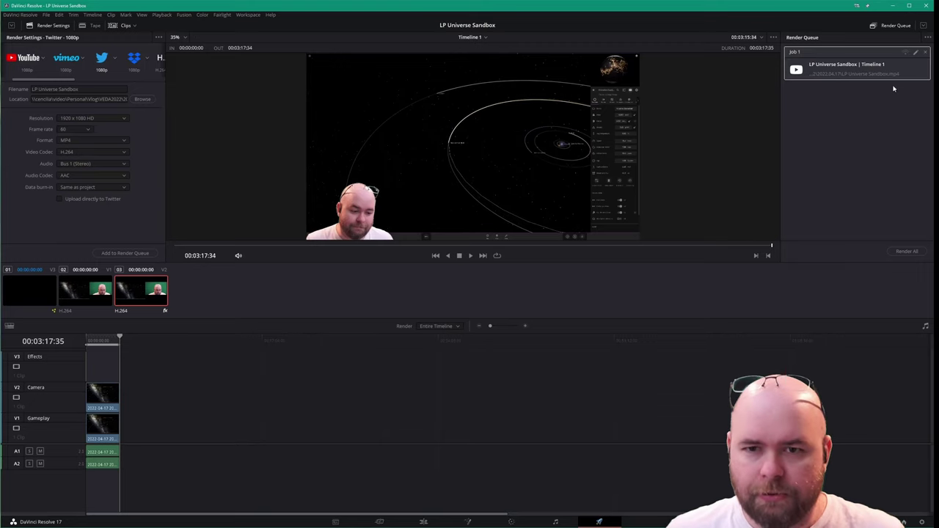
- Render All to start rendering Job 1, LP Universe Sandbox.mp4
left_click(911, 254)
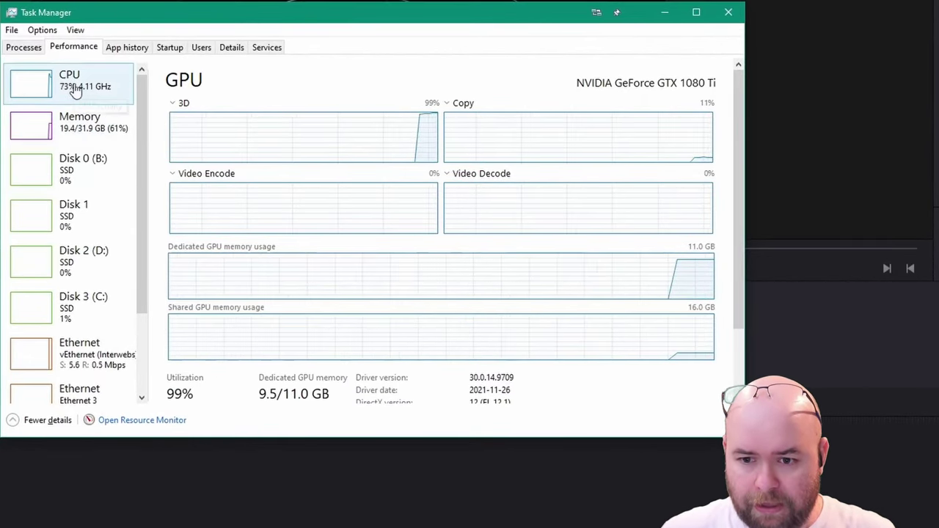
- Check CPU load, then GPU 0 at 99% utilization and 70 °C in Task Manager
left_click(75, 88)
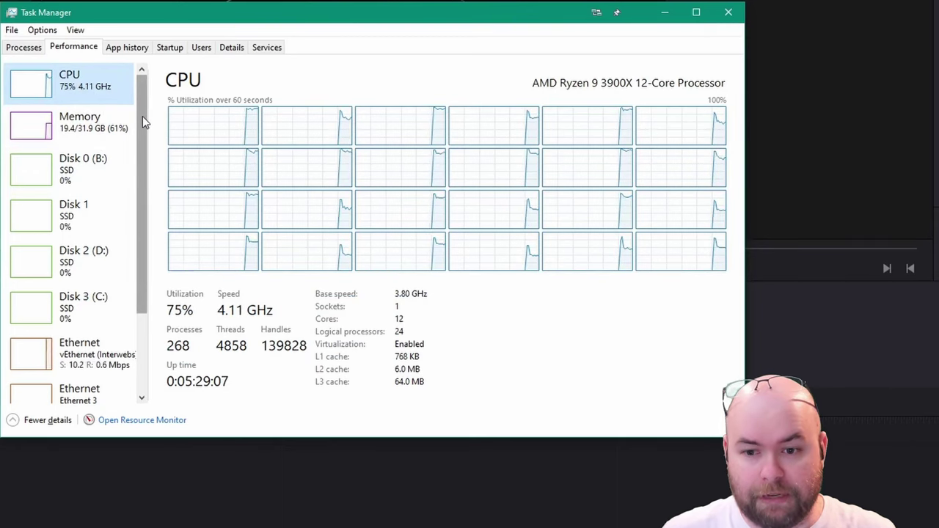
left_click_drag(144, 118, 132, 206)
left_click(98, 383)
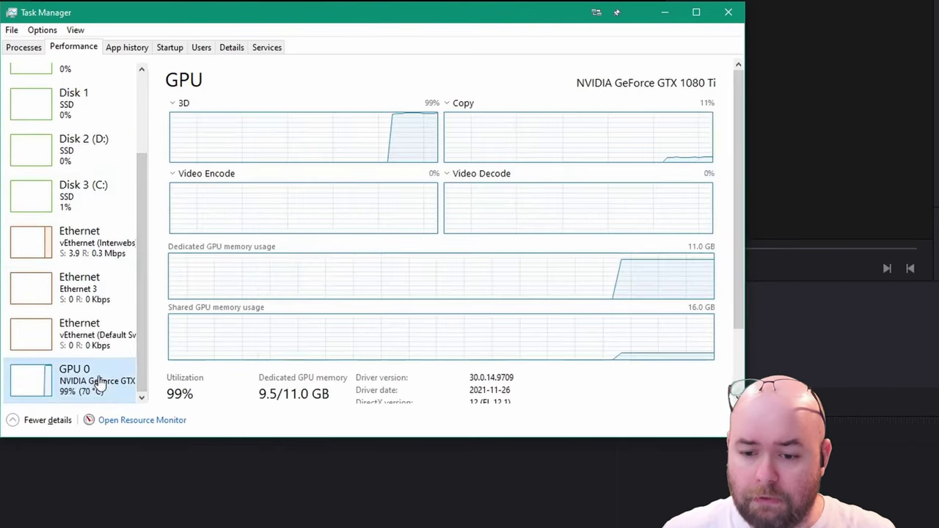